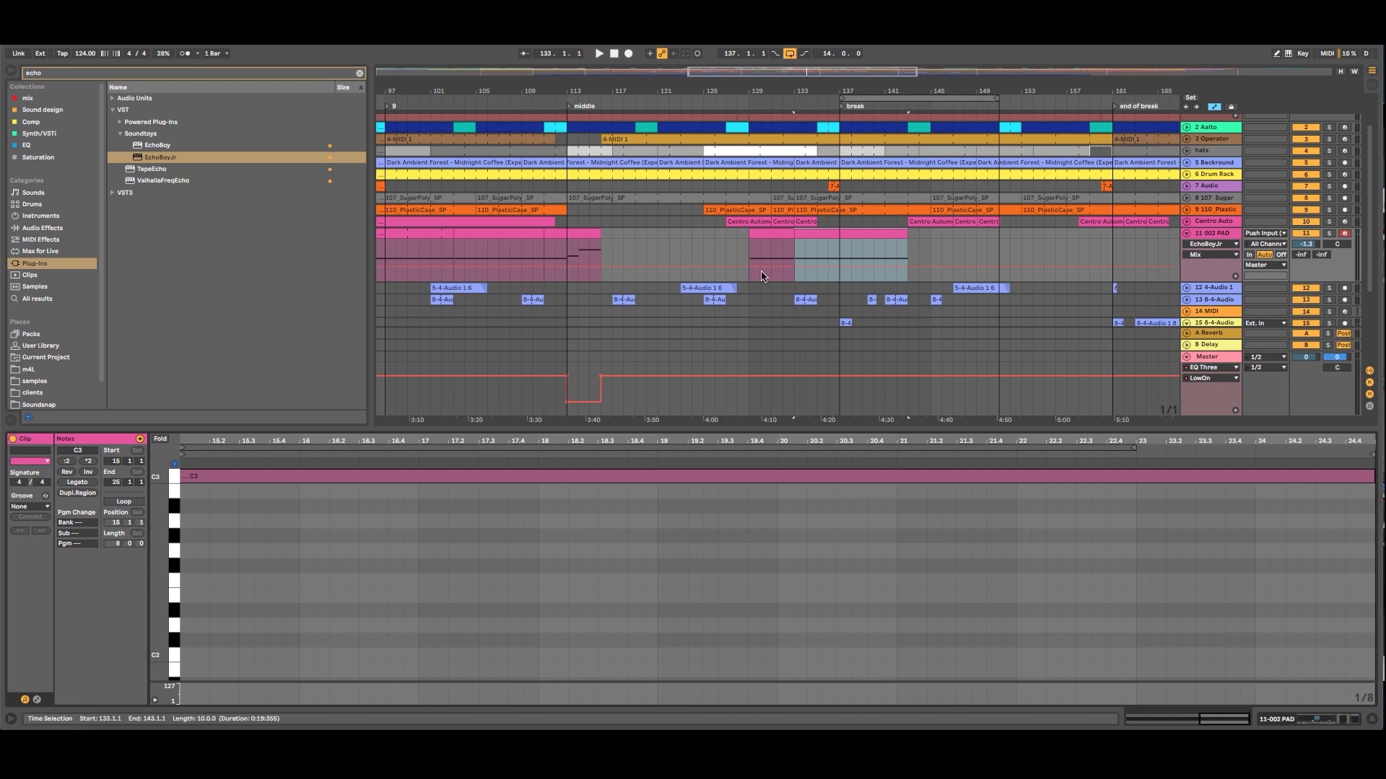
Examine the notes inside the pad clips at bars 129 and 113 on the 11-002 PAD track.
{"action": "left_click", "coordinate": [766, 233]}
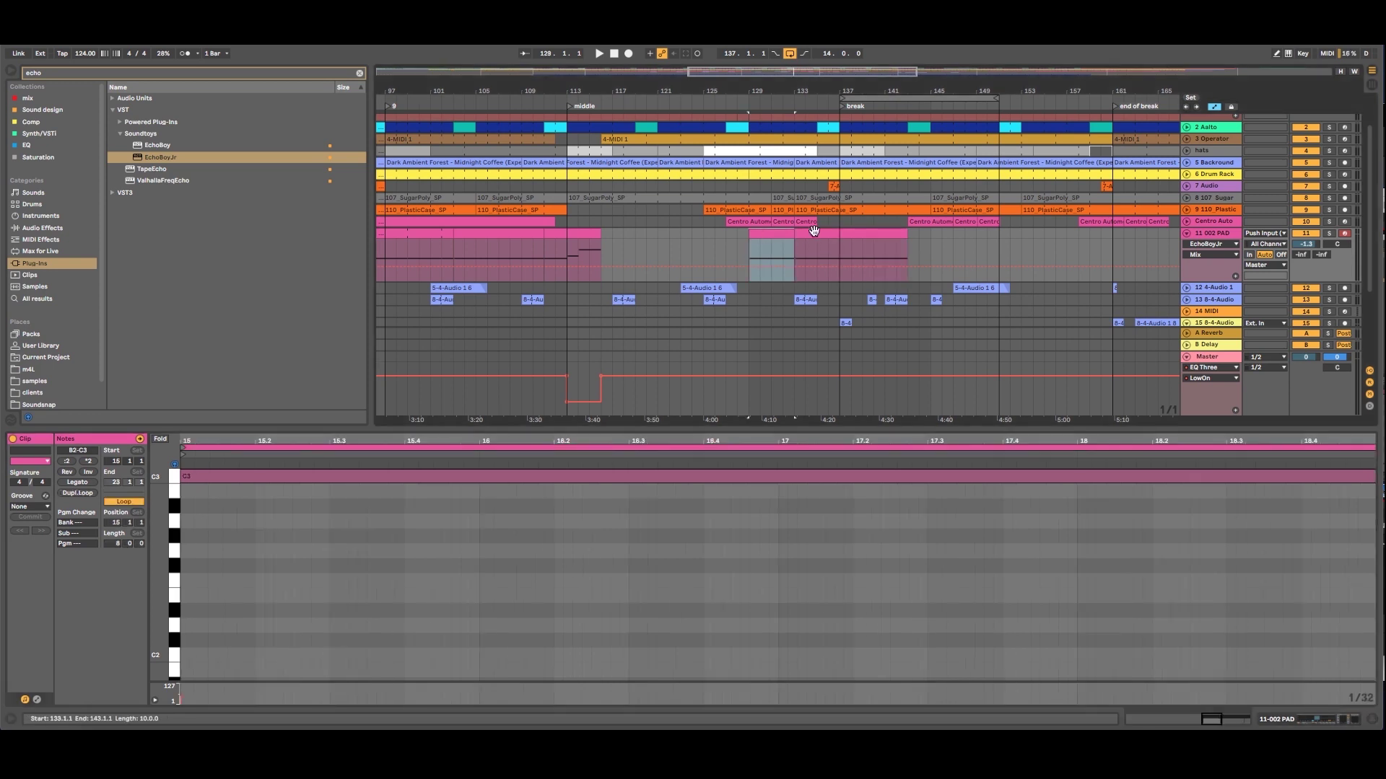
{"action": "left_click", "coordinate": [572, 236]}
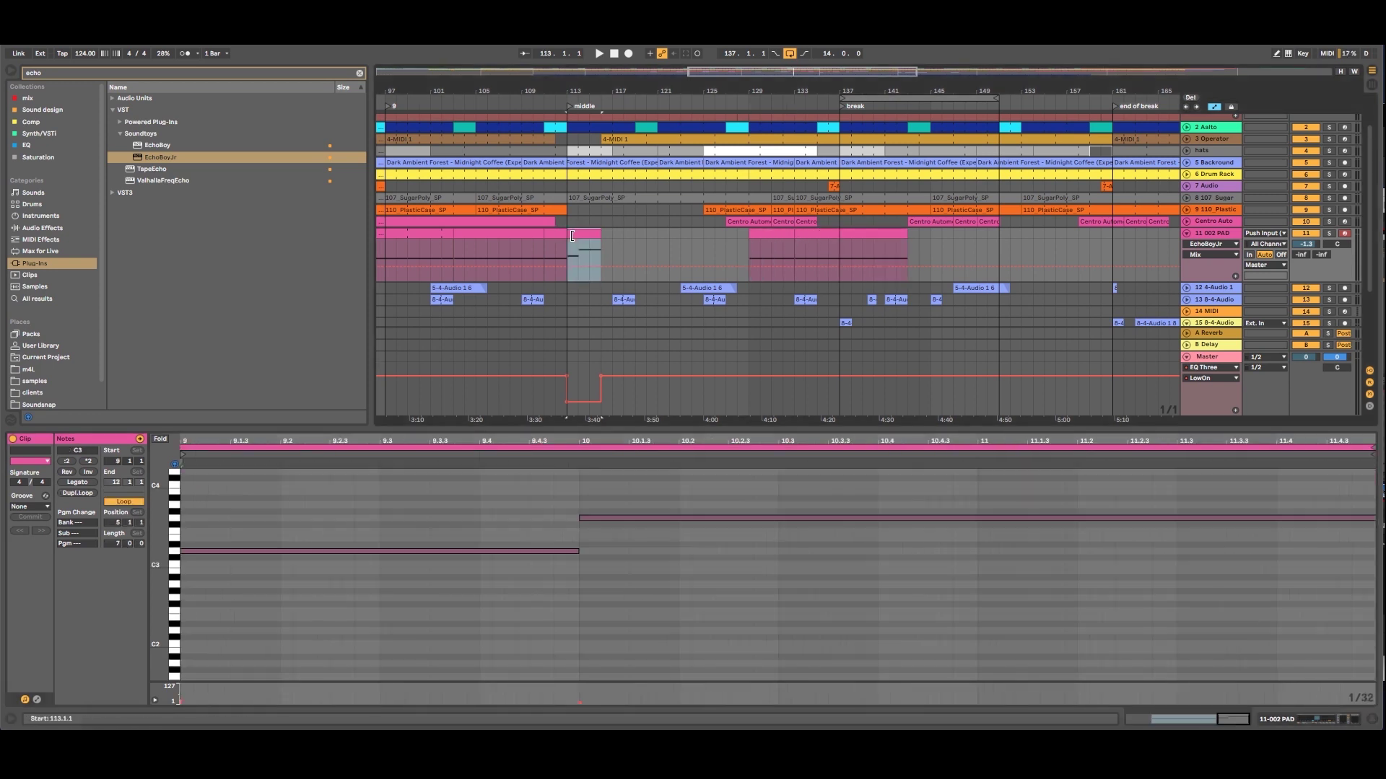
{"action": "left_click_drag", "start_coordinate": [649, 439], "coordinate": [649, 394]}
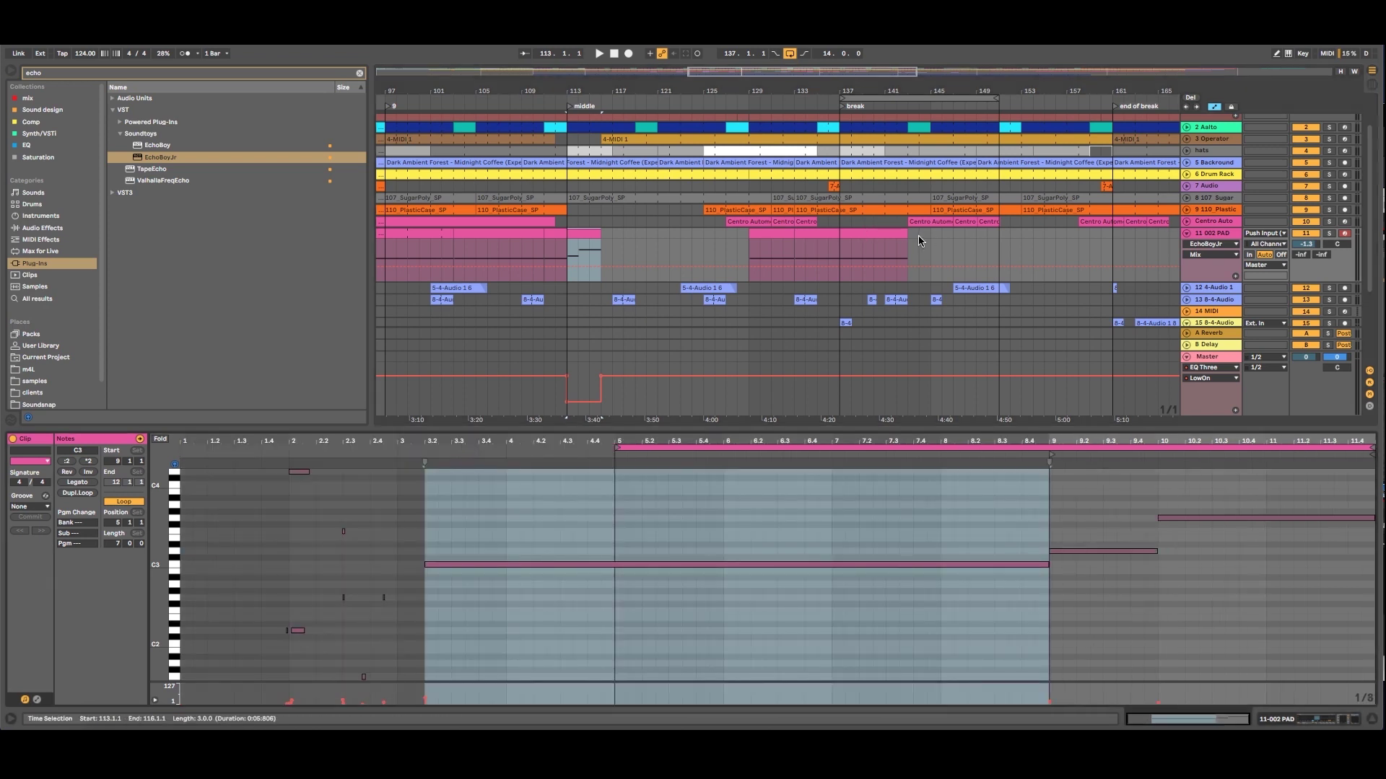
Undo the recent pad clip edits and trim the end of the second pad clip to bar 136.
{"action": "left_click", "coordinate": [884, 241], "text": "shift"}
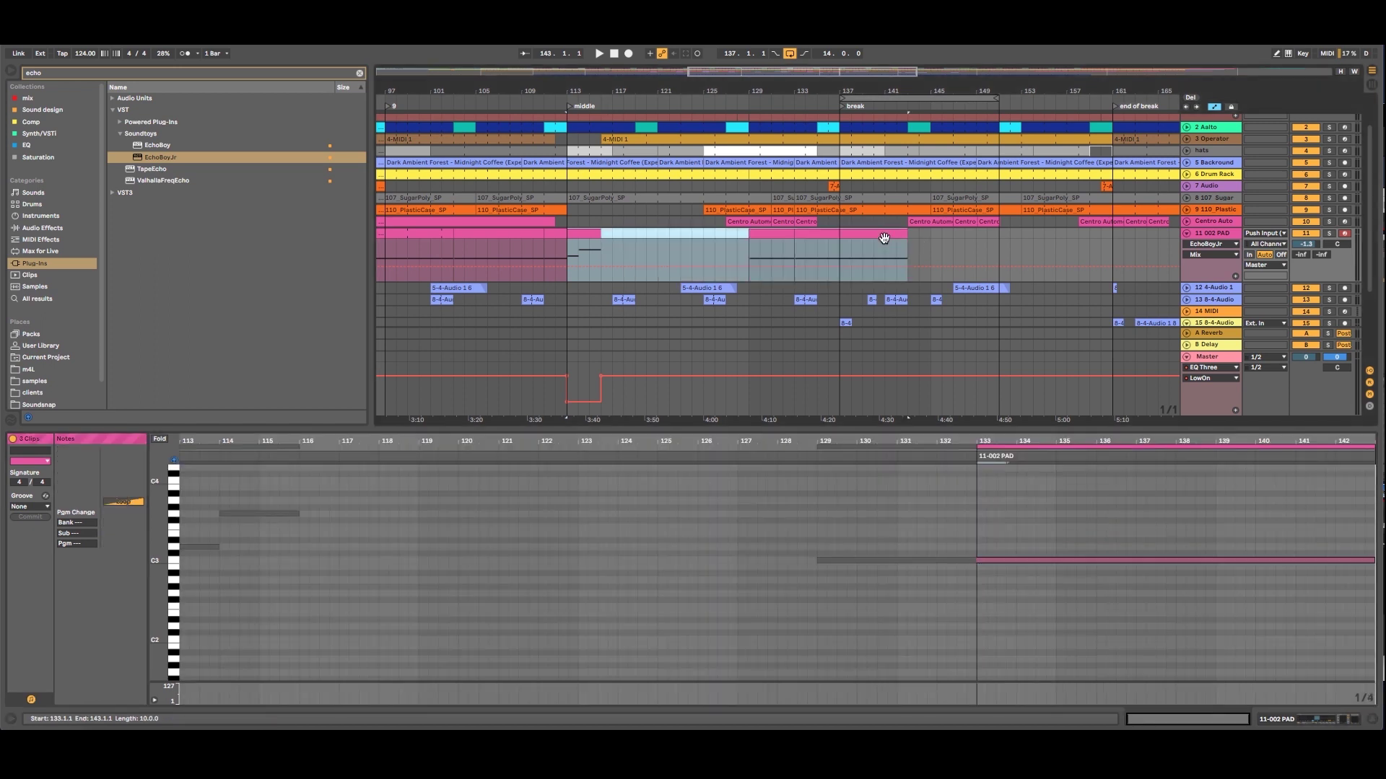
{"action": "key", "text": "super+z"}
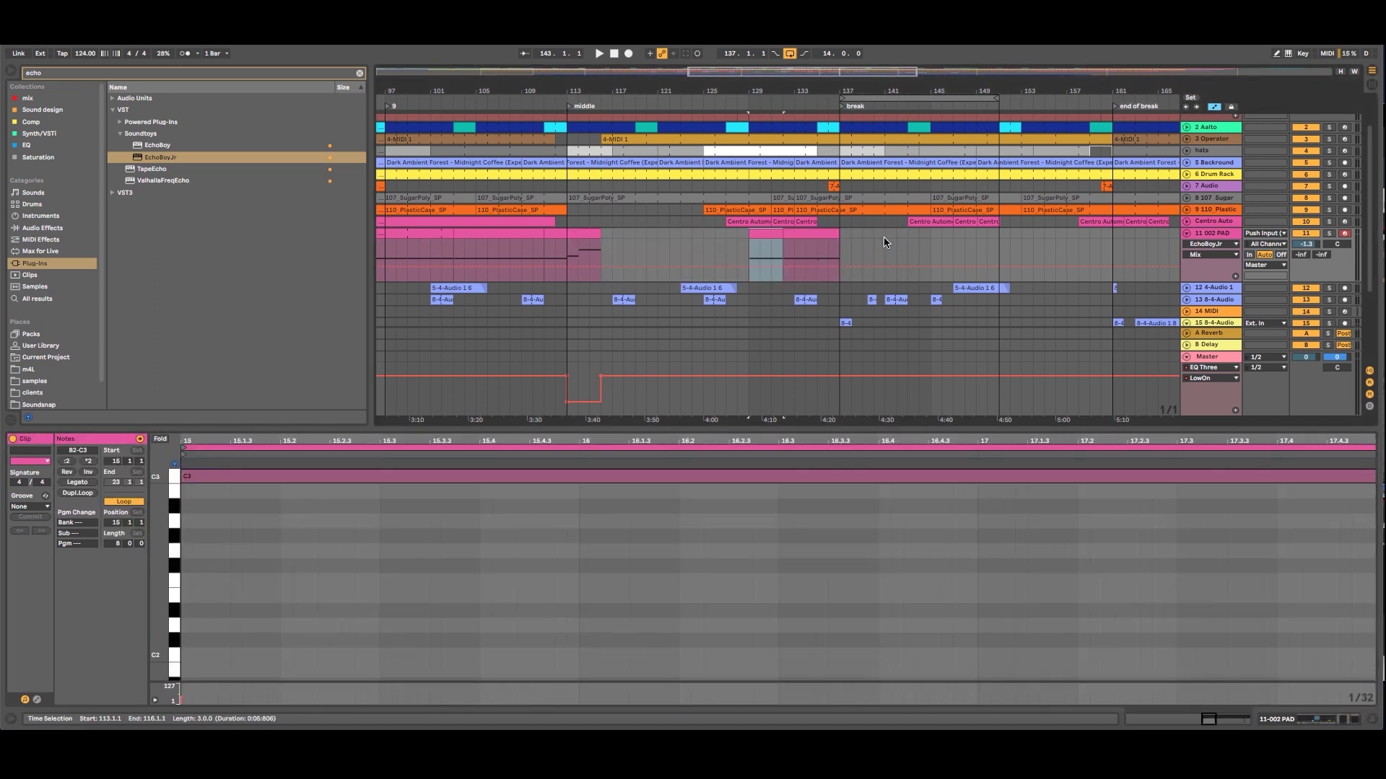
{"action": "left_click_drag", "start_coordinate": [838, 237], "coordinate": [826, 248]}
Move the short B2 note at bar 23 to about bar 18 in the first pad clip.
{"action": "left_click_drag", "start_coordinate": [780, 437], "coordinate": [780, 354]}
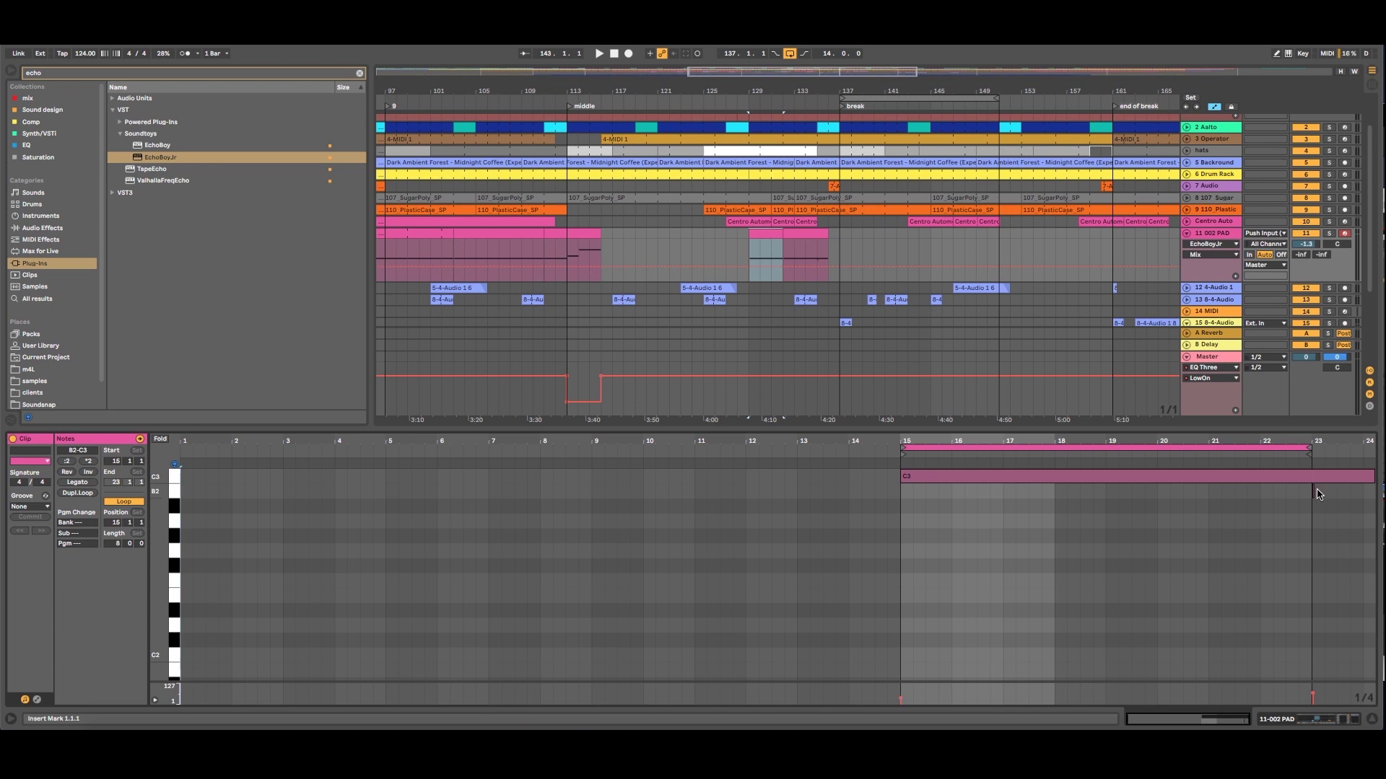
{"action": "left_click_drag", "start_coordinate": [1312, 490], "coordinate": [1094, 497]}
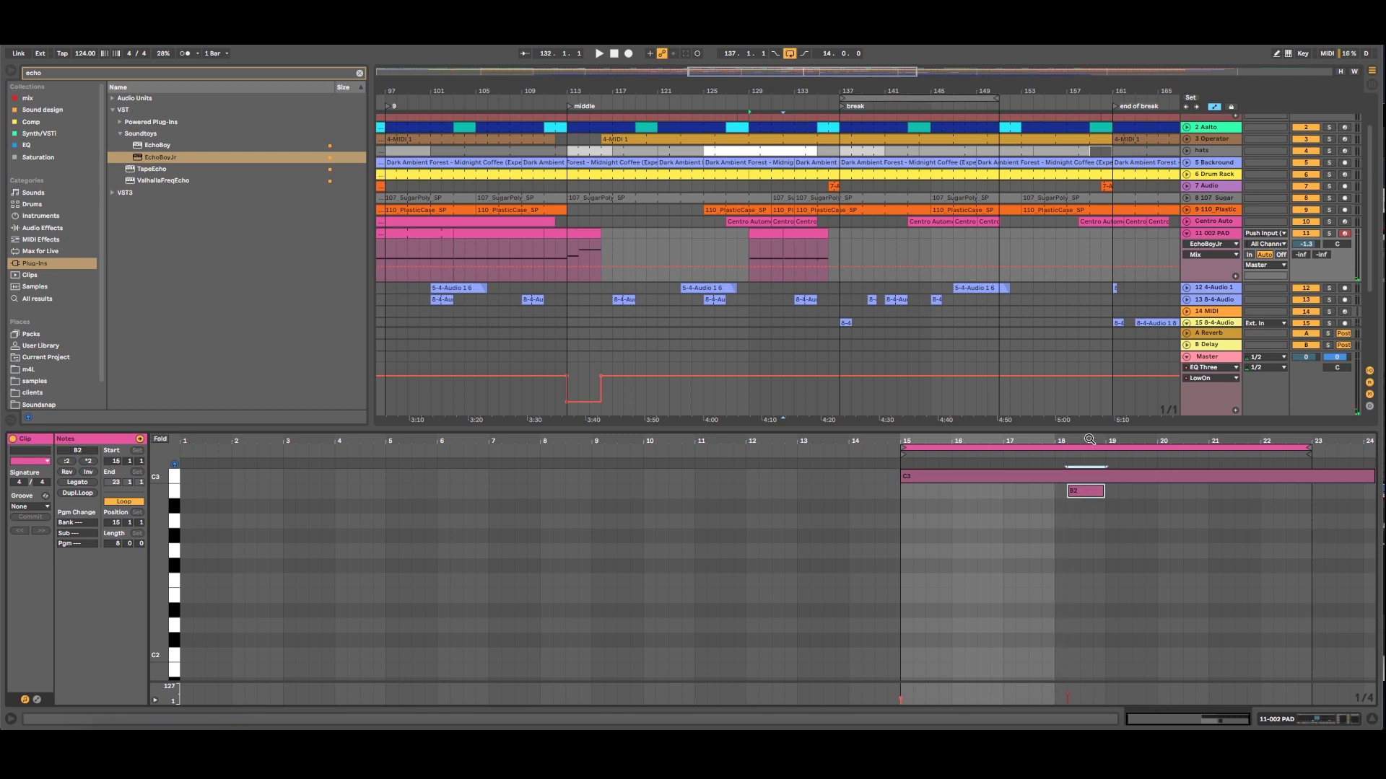
{"action": "left_click", "coordinate": [770, 236]}
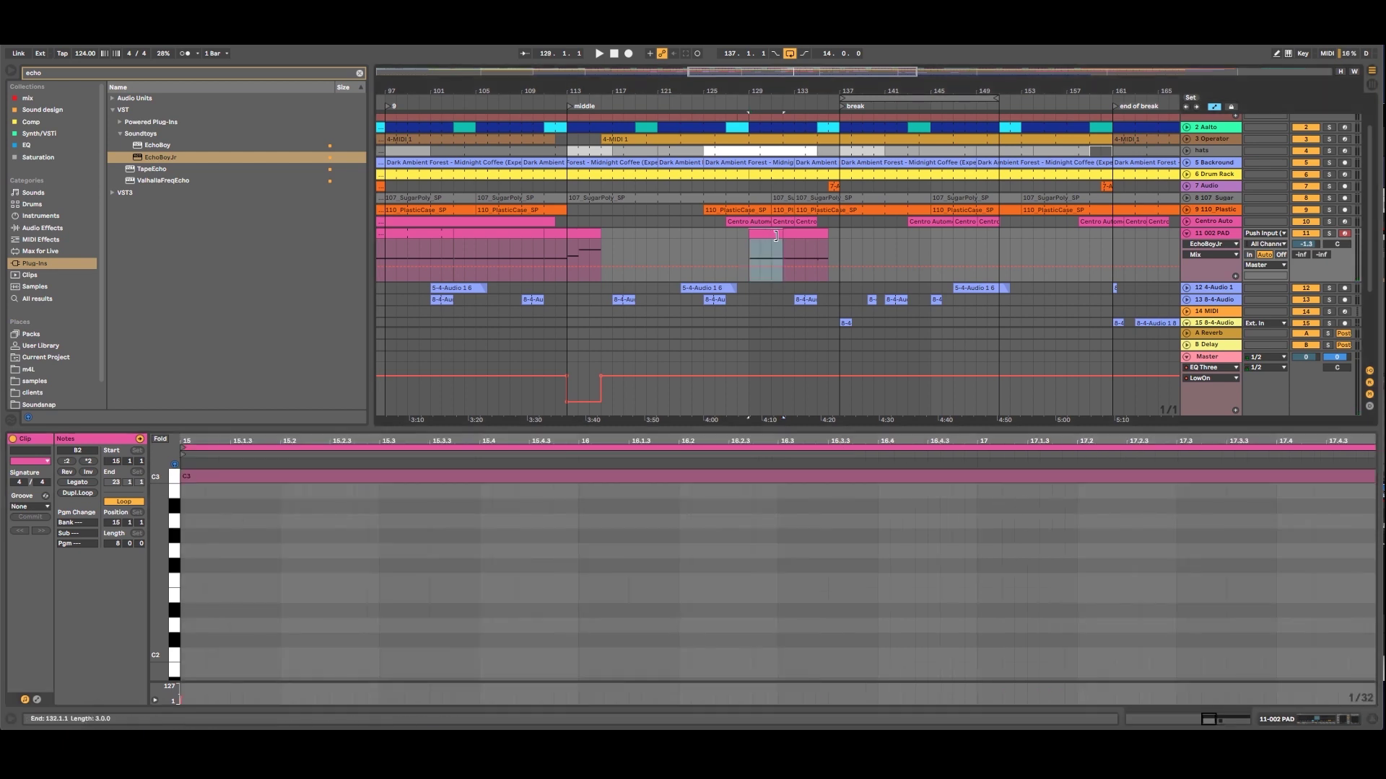
Move the second pad clip to bar 129 over the first one and delete the stray low notes in it.
{"action": "left_click", "coordinate": [798, 236]}
{"action": "left_click_drag", "start_coordinate": [797, 236], "coordinate": [765, 239]}
{"action": "left_click_drag", "start_coordinate": [1173, 458], "coordinate": [1256, 459]}
{"action": "left_click_drag", "start_coordinate": [922, 655], "coordinate": [201, 505]}
{"action": "key", "text": "Delete"}
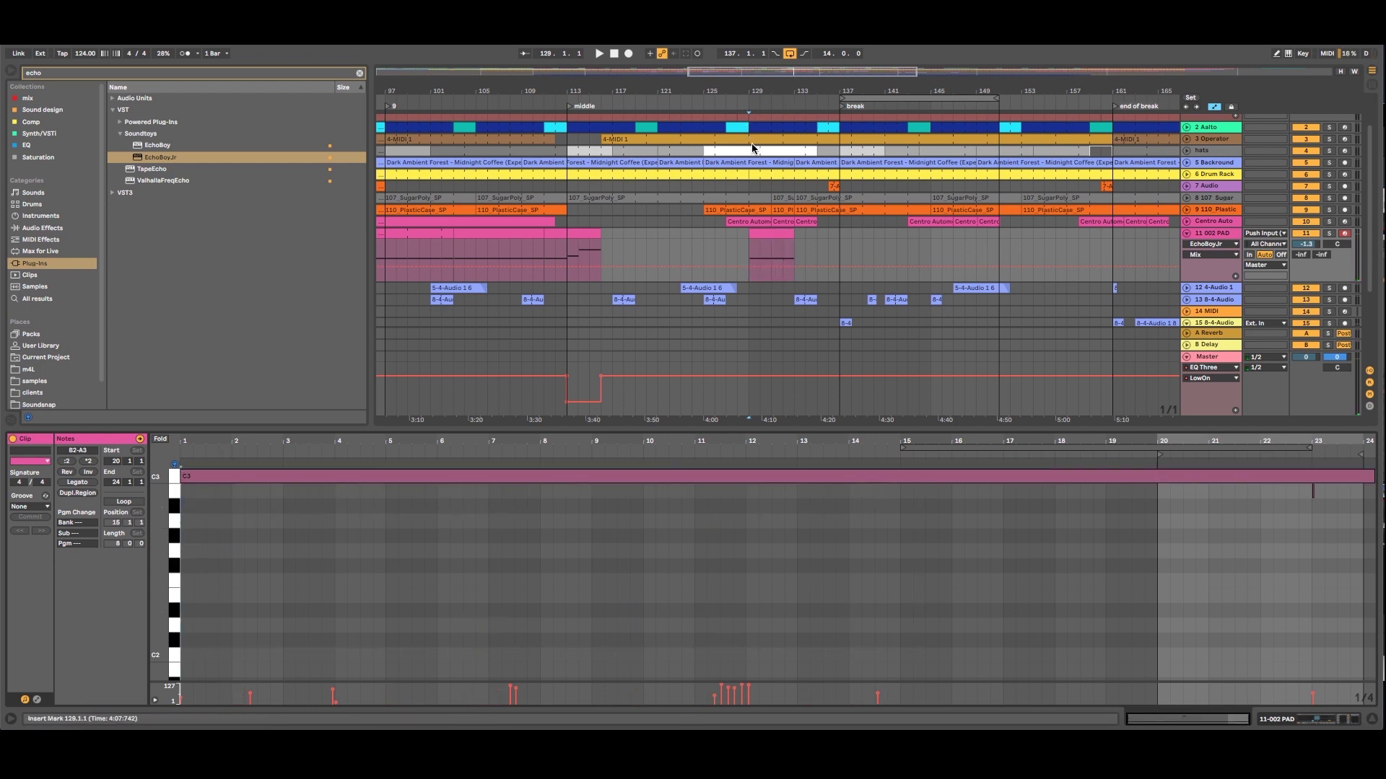
Play from bar 129, fold the note view to used pitches and delete the stray notes above C3.
{"action": "left_click", "coordinate": [738, 107]}
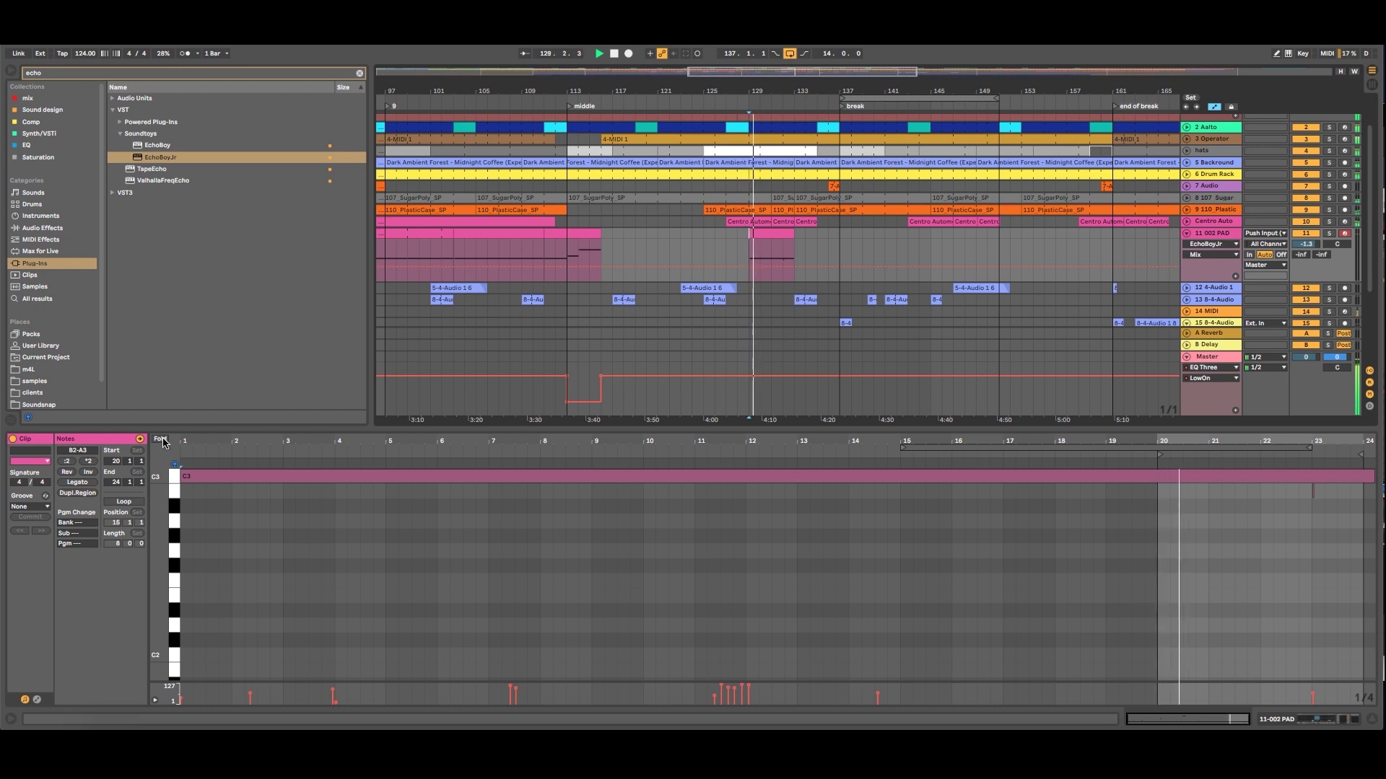
{"action": "key", "text": "f"}
{"action": "left_click_drag", "start_coordinate": [902, 513], "coordinate": [173, 470]}
{"action": "key", "text": "Delete"}
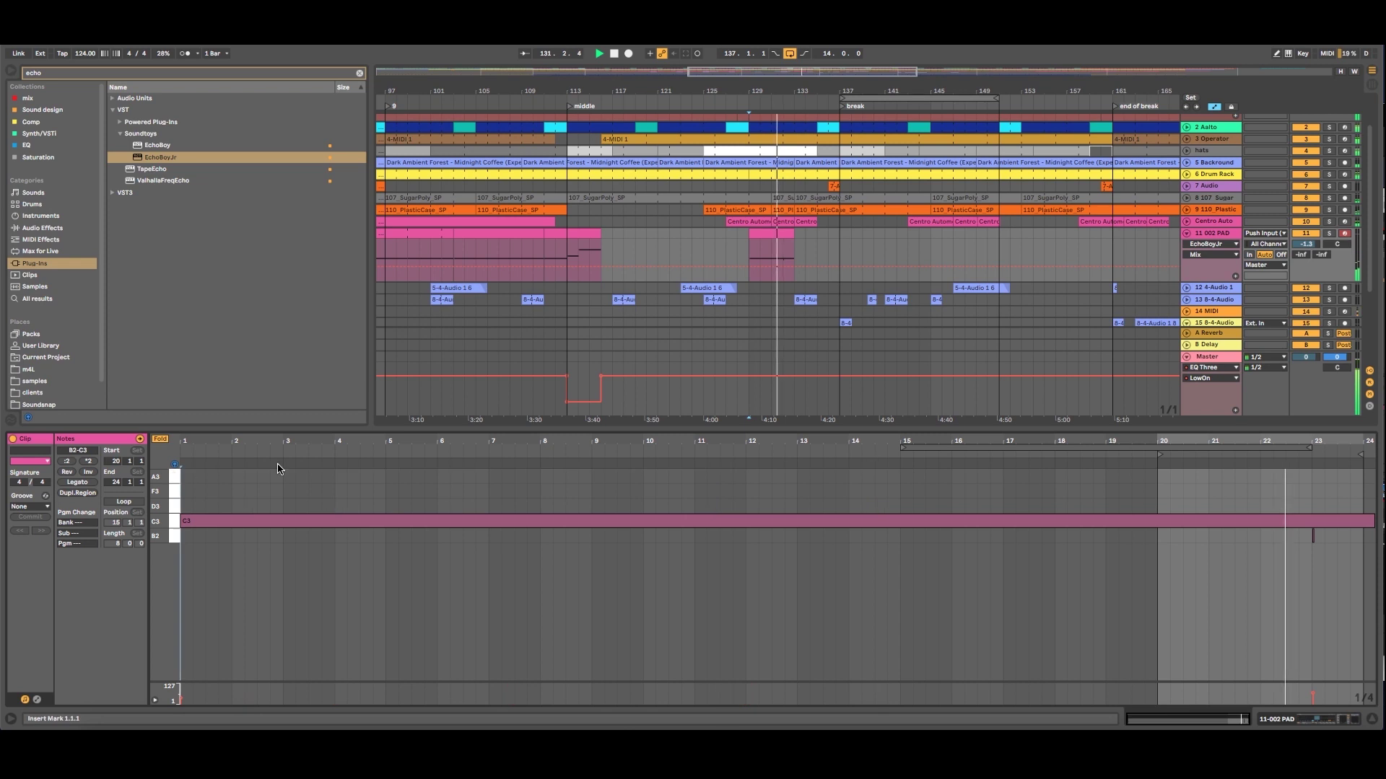
Stop playback, align the short B2 note with bar 23 and shorten the long C3 note to end at bar 23.
{"action": "left_click", "coordinate": [776, 237]}
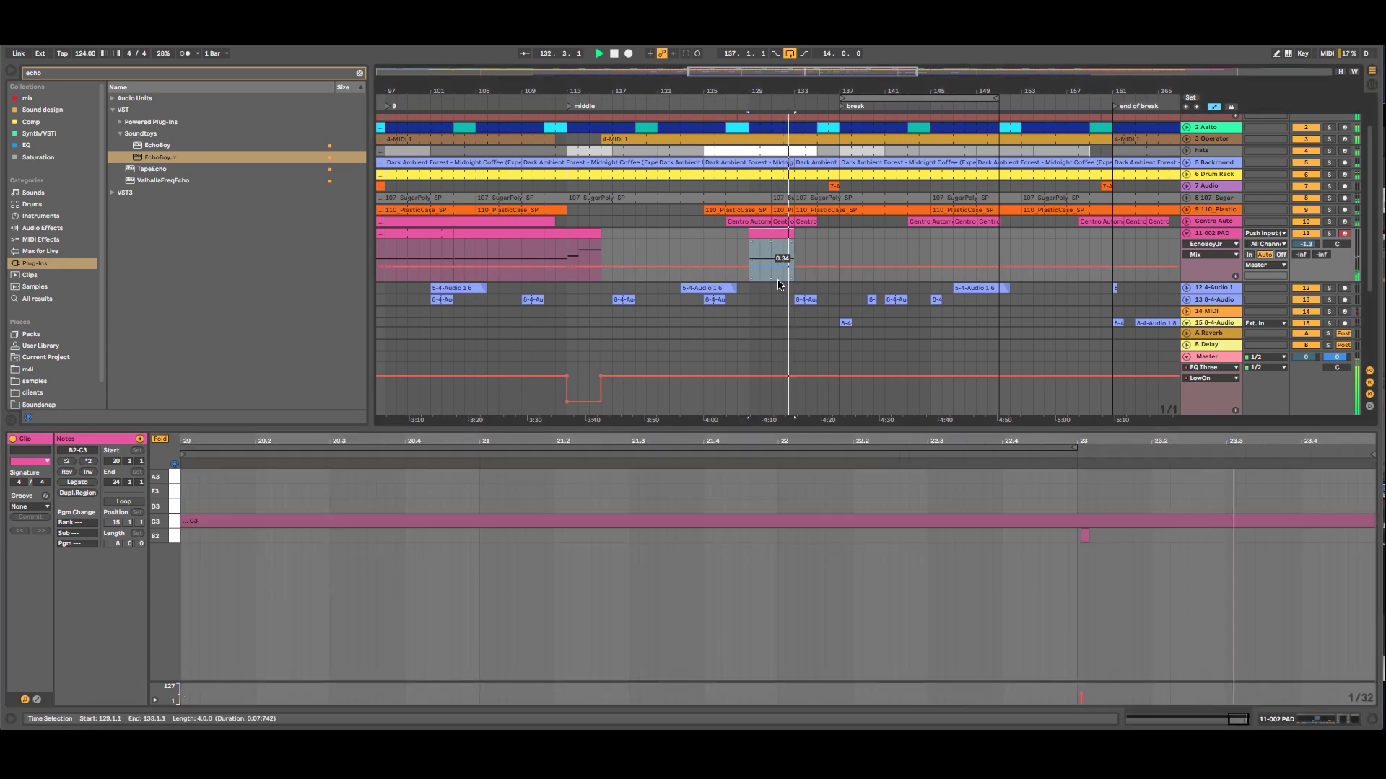
{"action": "key", "text": "space"}
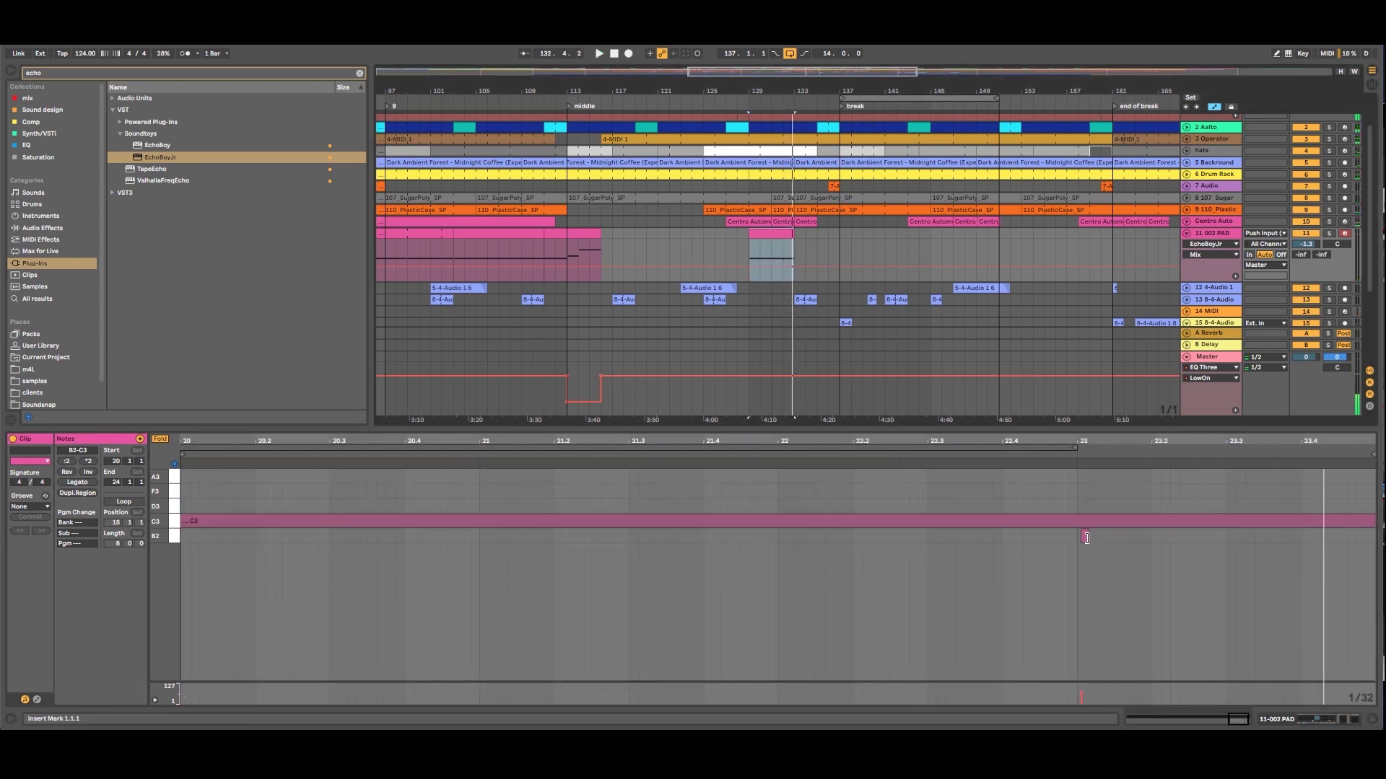
{"action": "left_click", "coordinate": [1085, 536]}
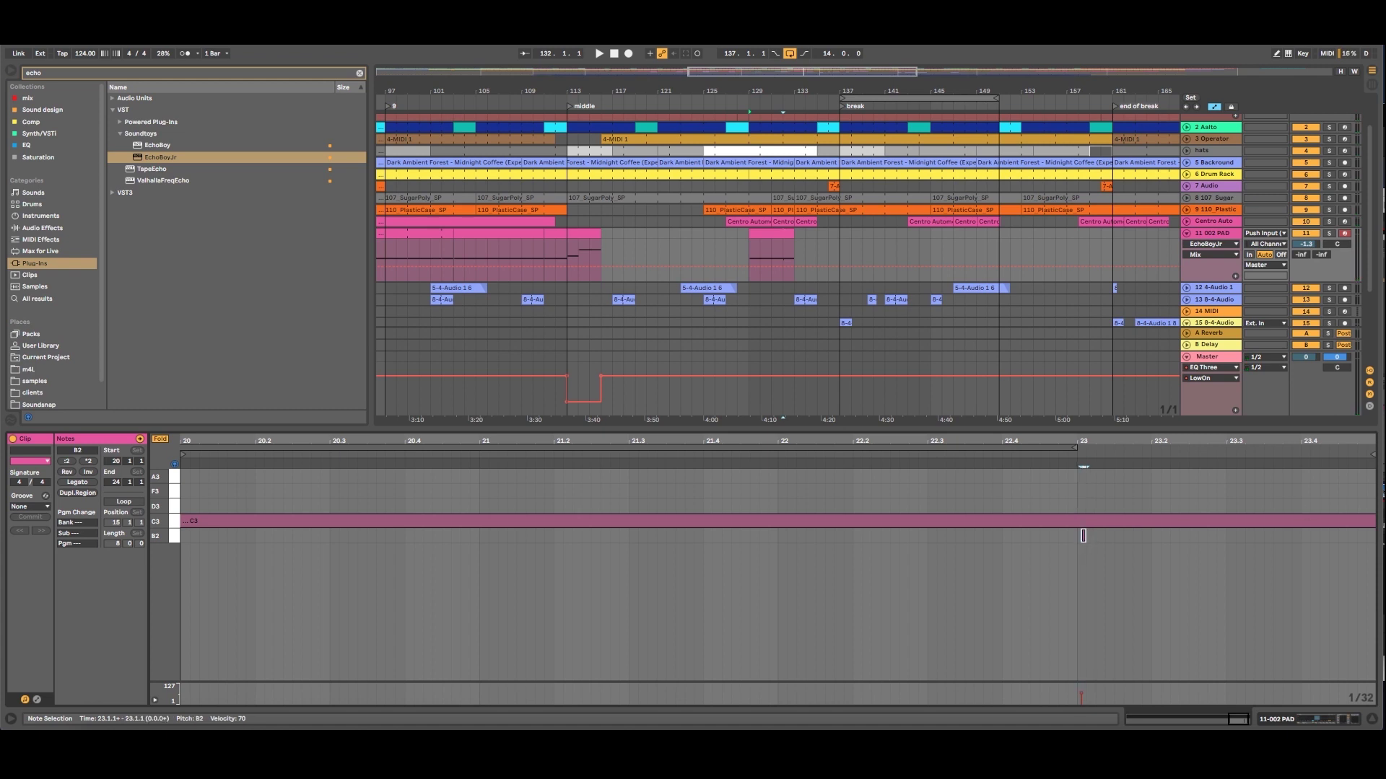
{"action": "left_click_drag", "start_coordinate": [1292, 442], "coordinate": [1305, 375]}
{"action": "left_click_drag", "start_coordinate": [1372, 525], "coordinate": [909, 499]}
Stretch the B2 note to span from bar 23 to bar 24.
{"action": "scroll", "coordinate": [913, 517], "scroll_direction": "up", "scroll_amount": 3}
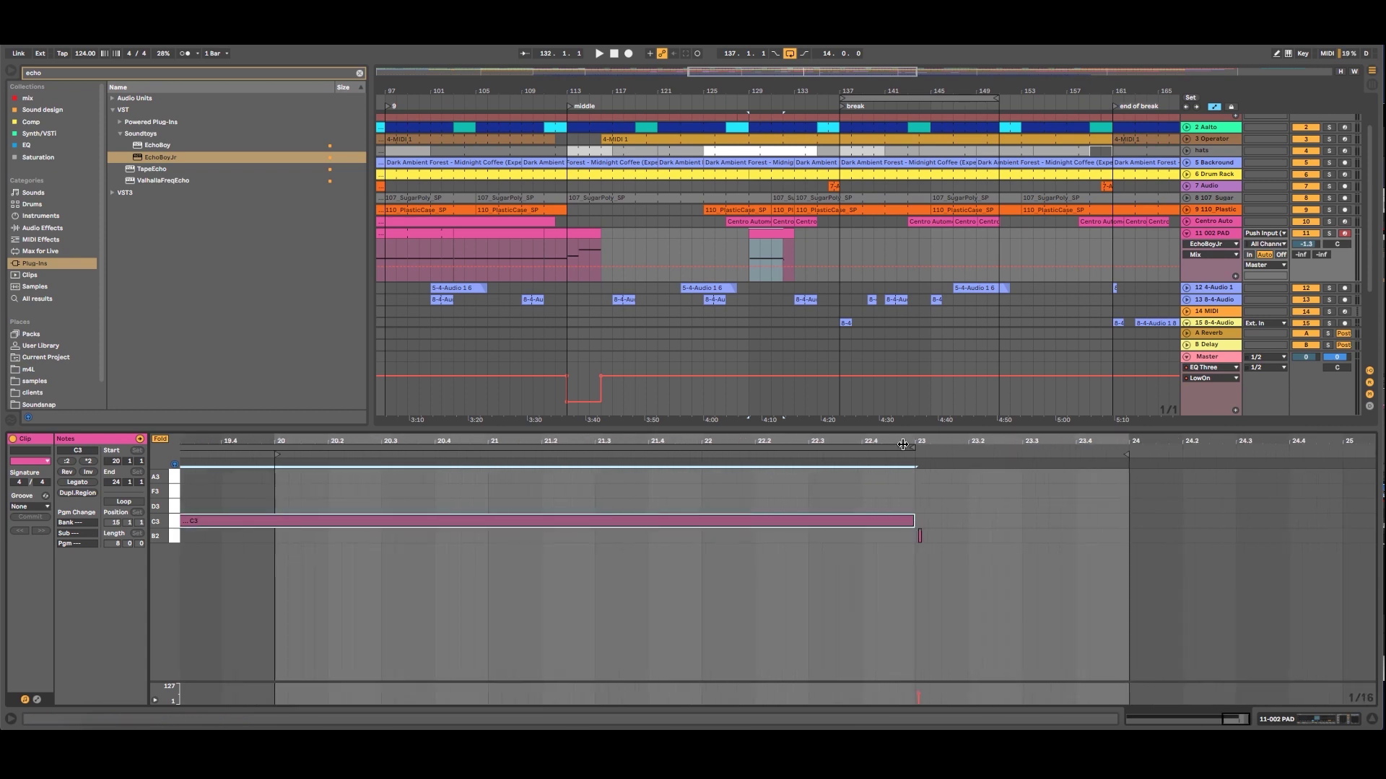
{"action": "left_click", "coordinate": [921, 540]}
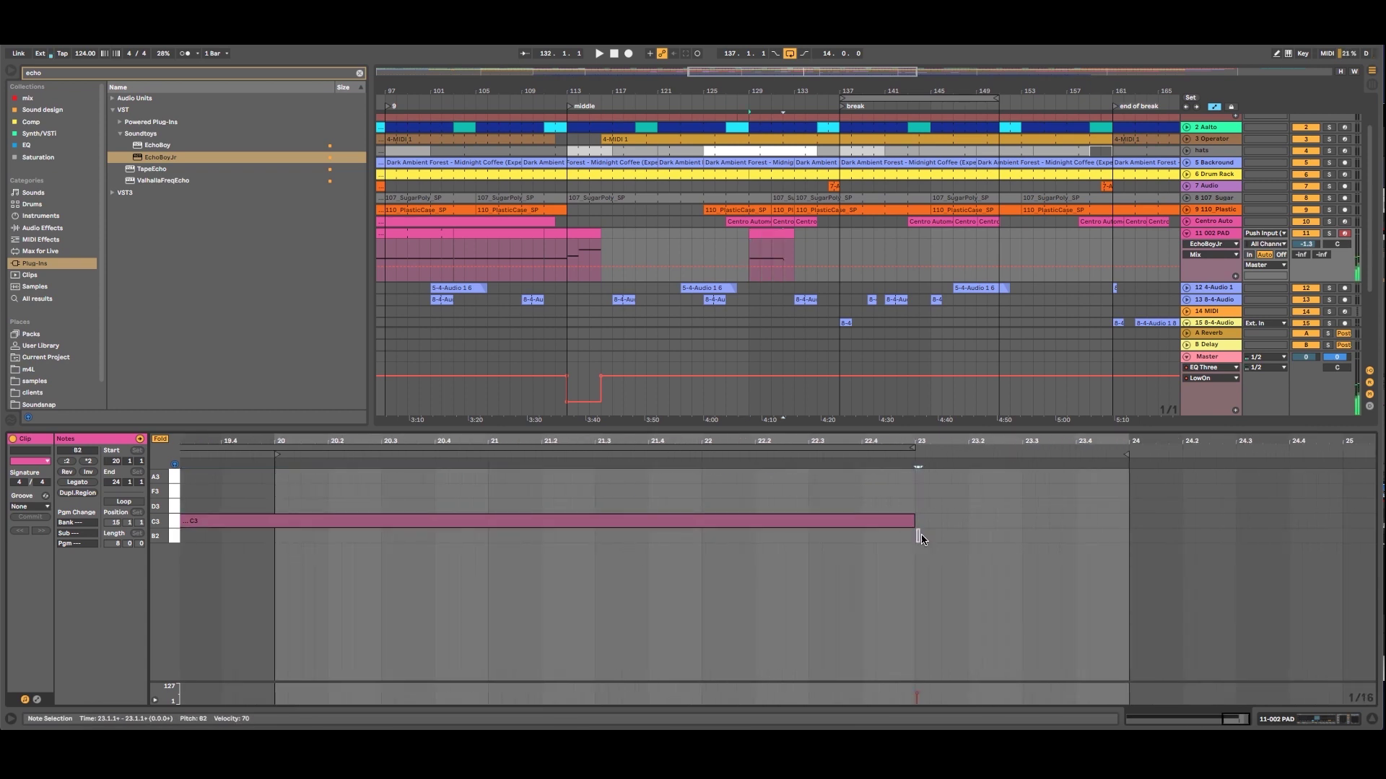
{"action": "left_click_drag", "start_coordinate": [917, 536], "coordinate": [1070, 545]}
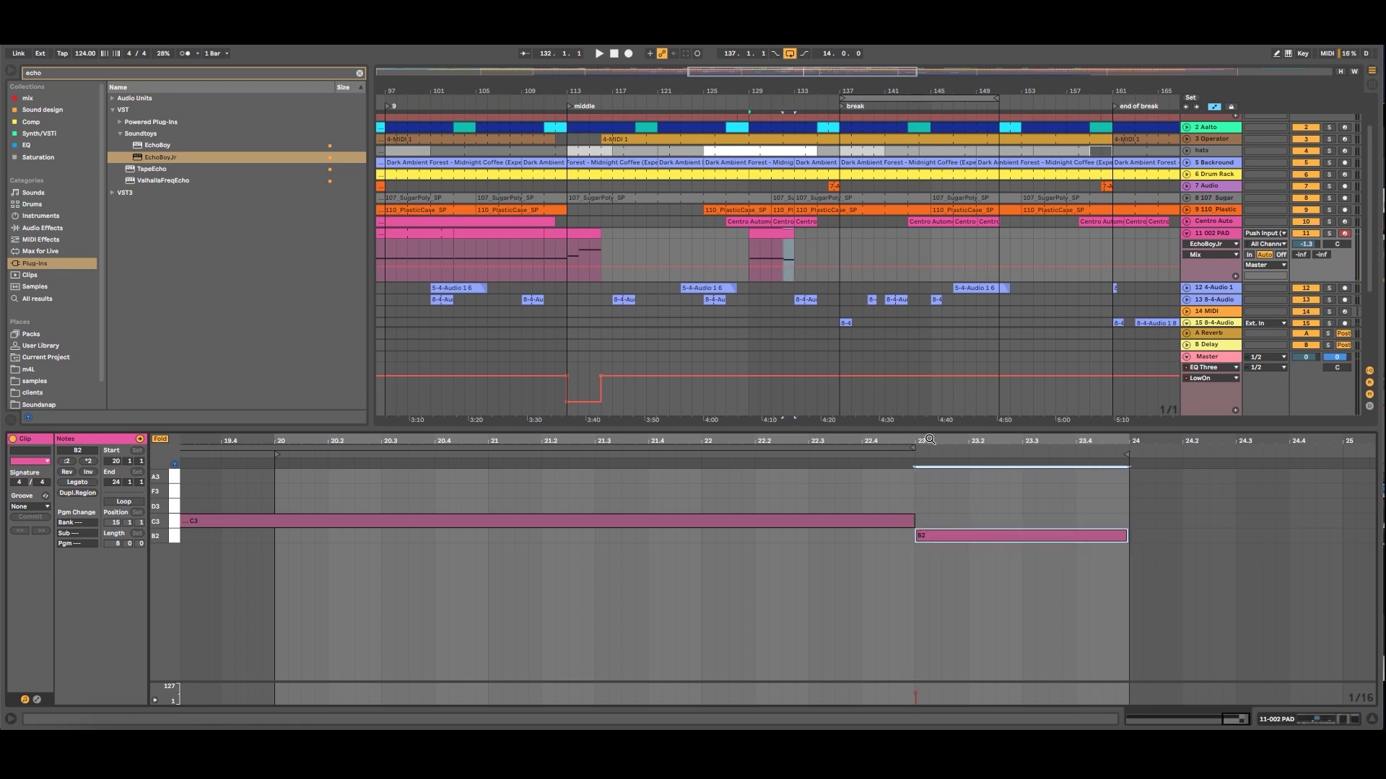
{"action": "left_click_drag", "start_coordinate": [1042, 439], "coordinate": [1115, 440]}
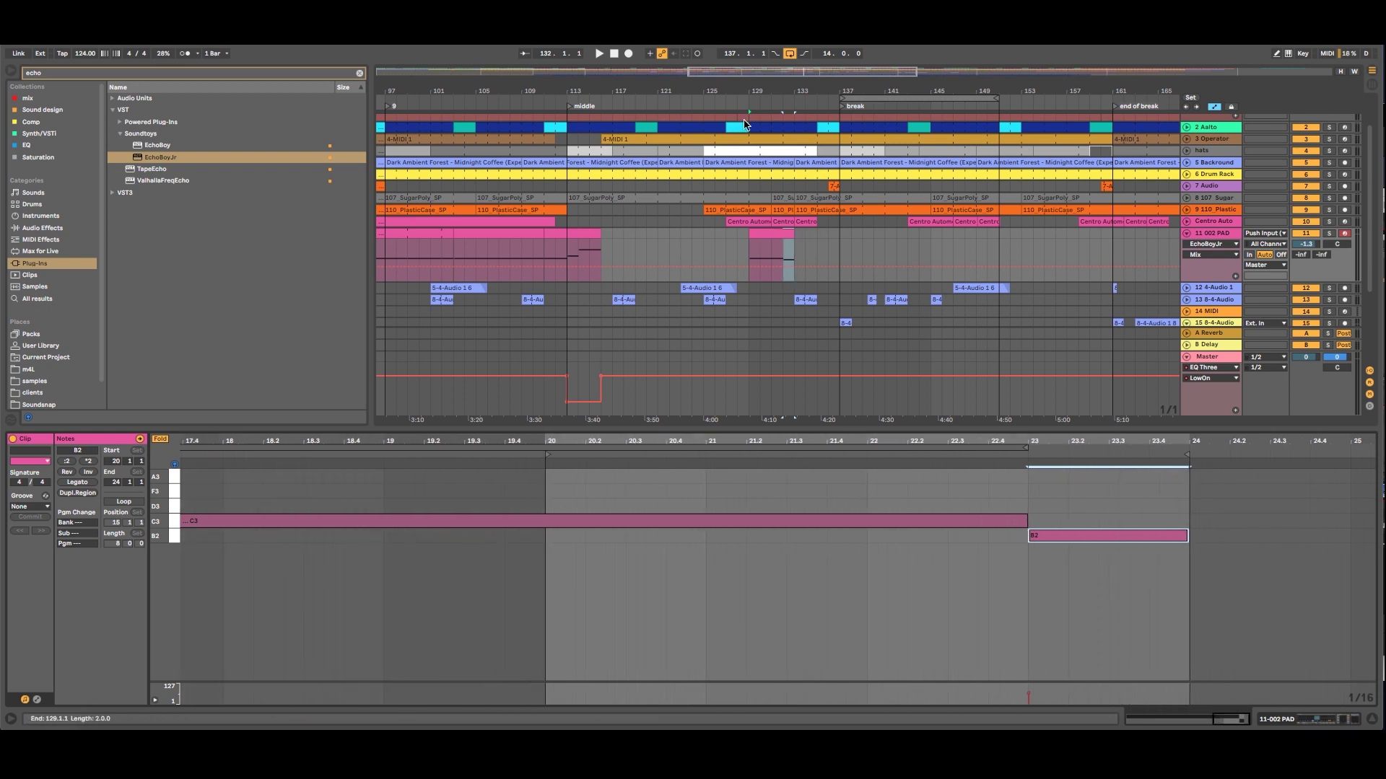
Play briefly from bar 129 and trim the start of the long C3 note to bar 20.
{"action": "left_click", "coordinate": [747, 99]}
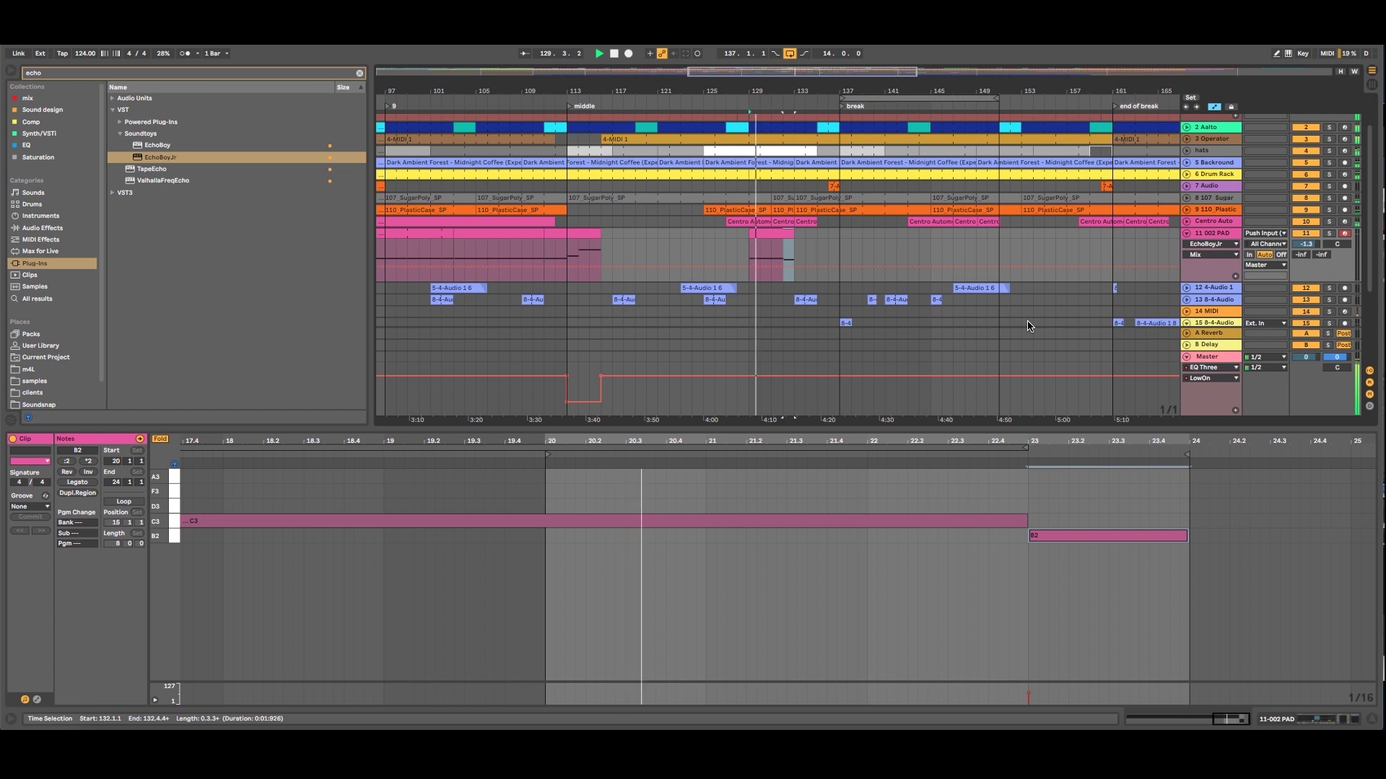
{"action": "key", "text": "space"}
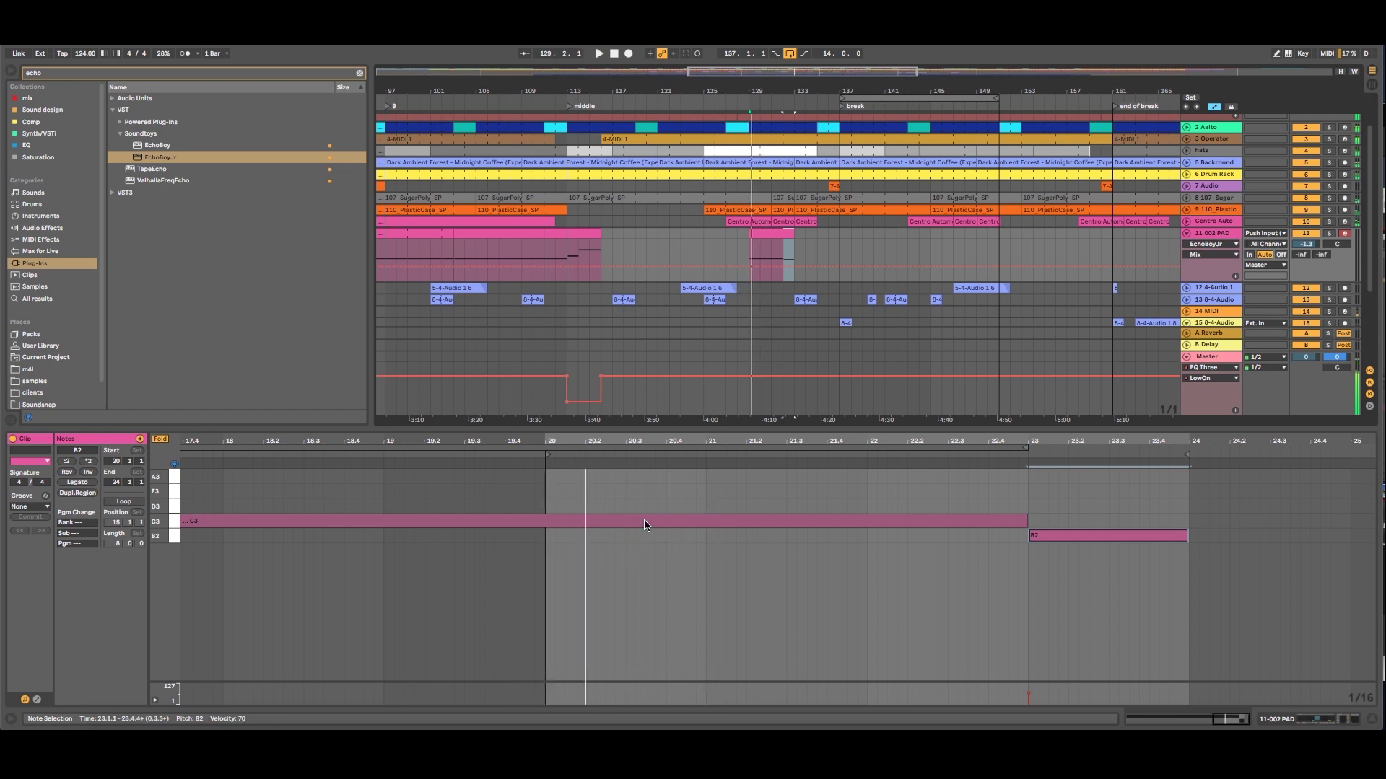
{"action": "double_click", "coordinate": [581, 442]}
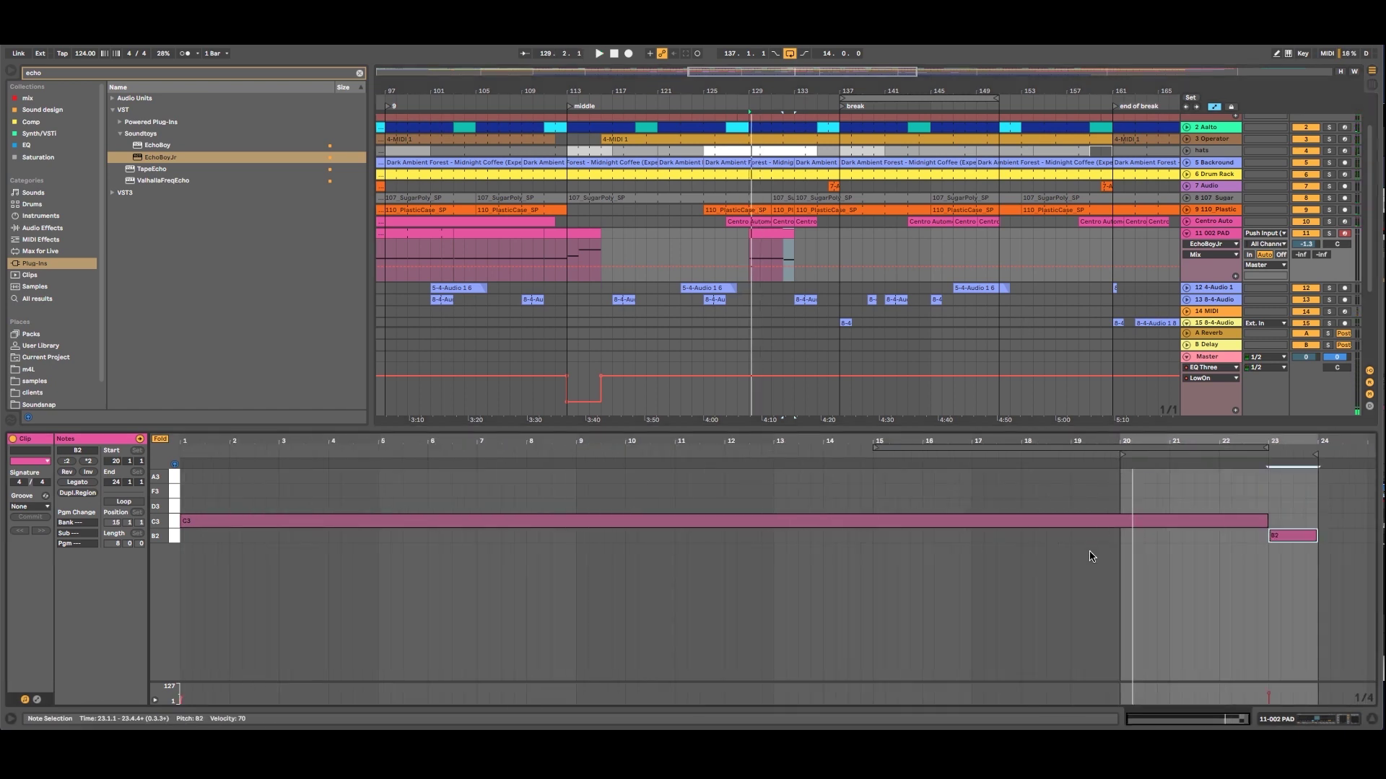
{"action": "left_click", "coordinate": [186, 524]}
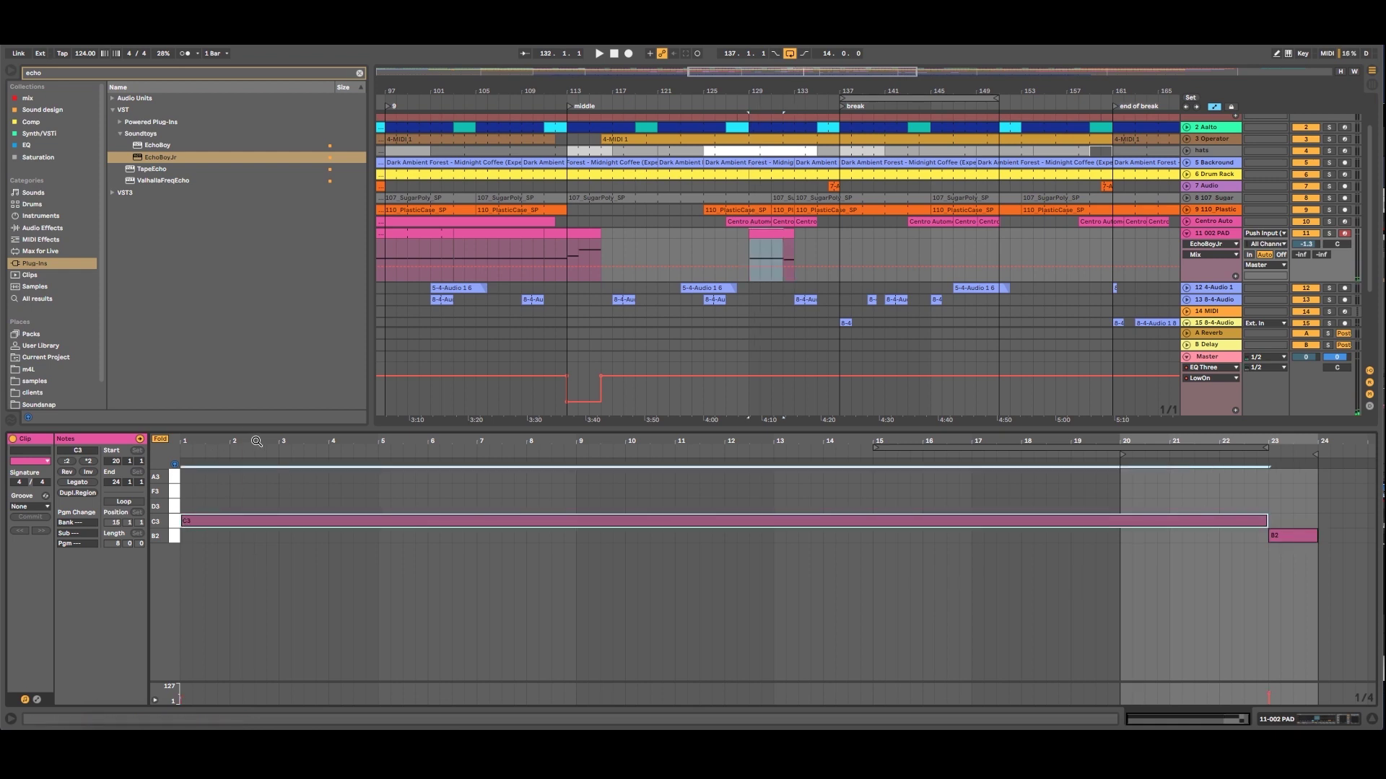
{"action": "left_click_drag", "start_coordinate": [196, 442], "coordinate": [199, 442]}
{"action": "left_click_drag", "start_coordinate": [183, 519], "coordinate": [1126, 489]}
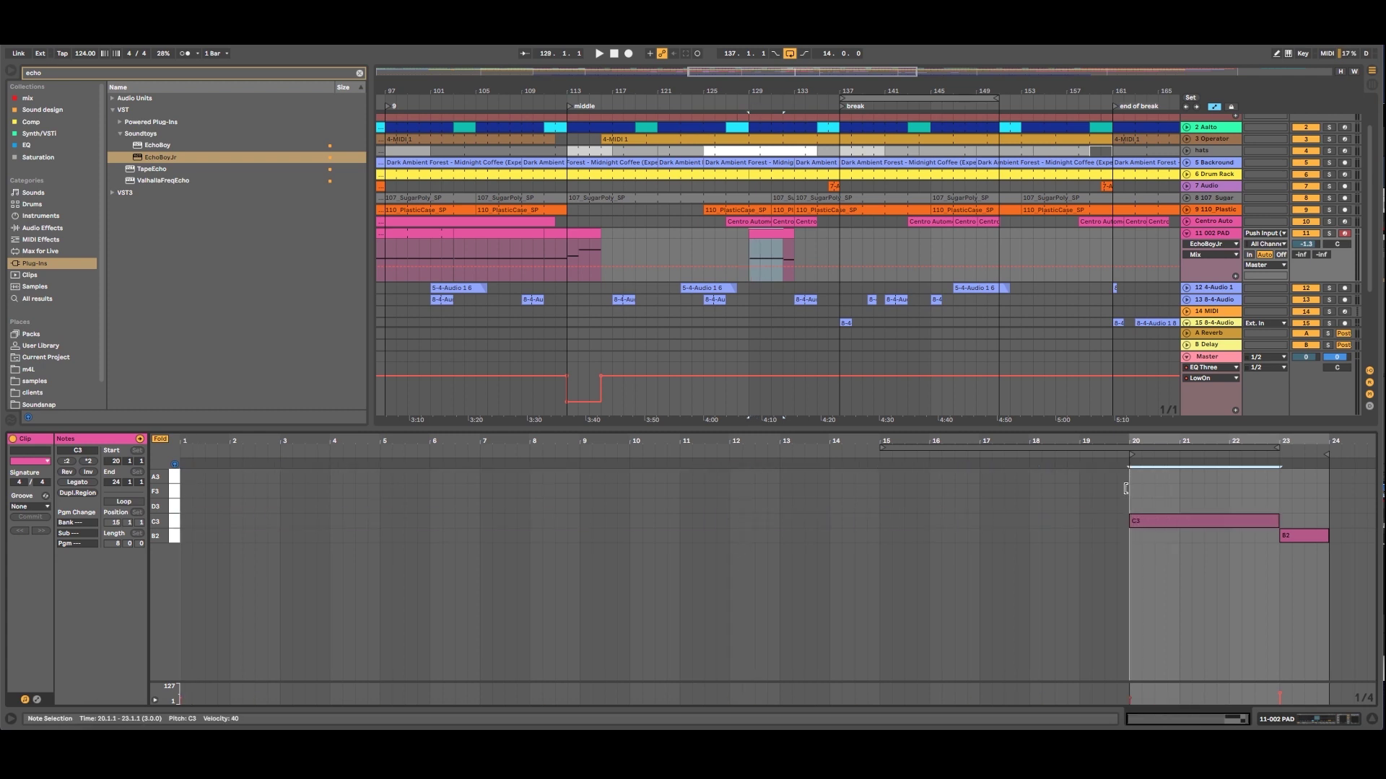
Play the pad part from bar 129 and extend the end of the B2 note to bar 25.
{"action": "left_click", "coordinate": [746, 114]}
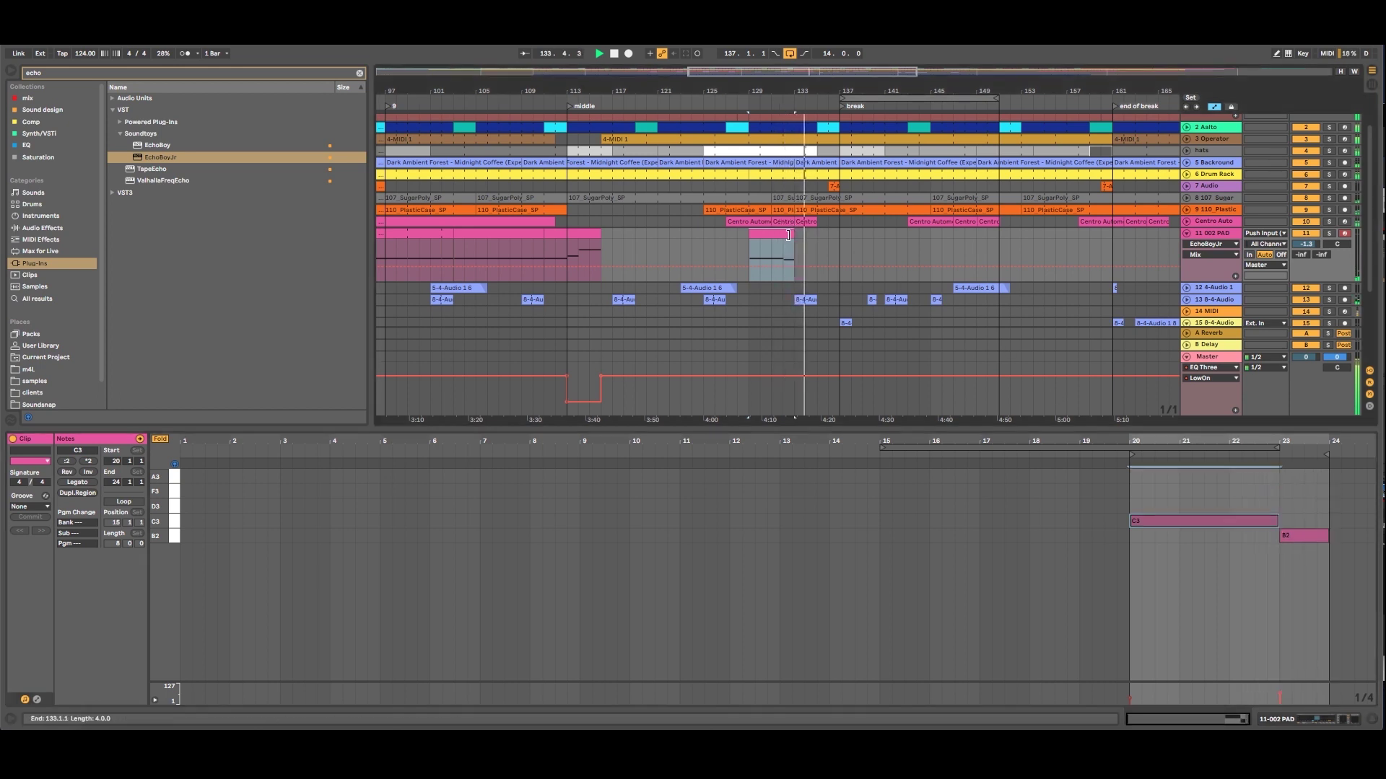
{"action": "left_click", "coordinate": [783, 267]}
{"action": "left_click", "coordinate": [783, 260]}
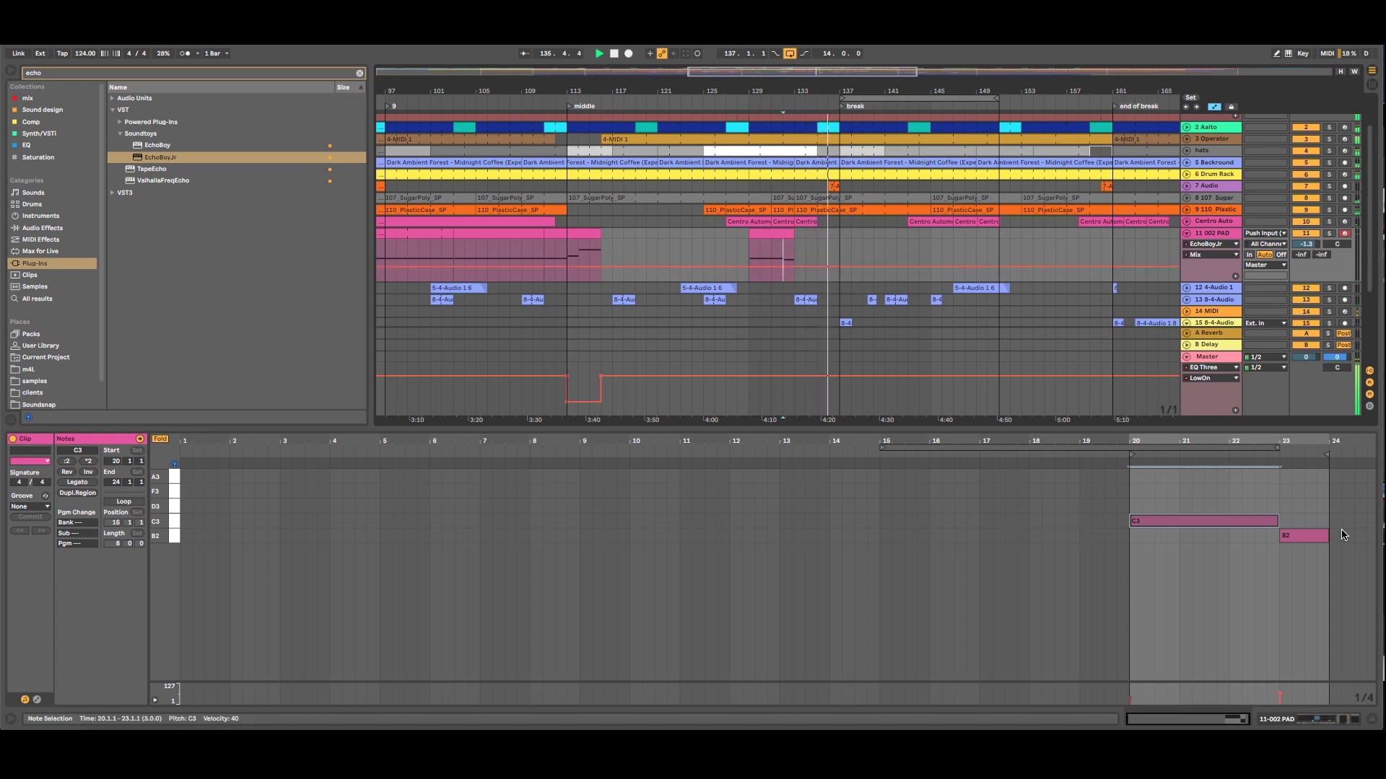
{"action": "left_click_drag", "start_coordinate": [1328, 535], "coordinate": [1262, 536]}
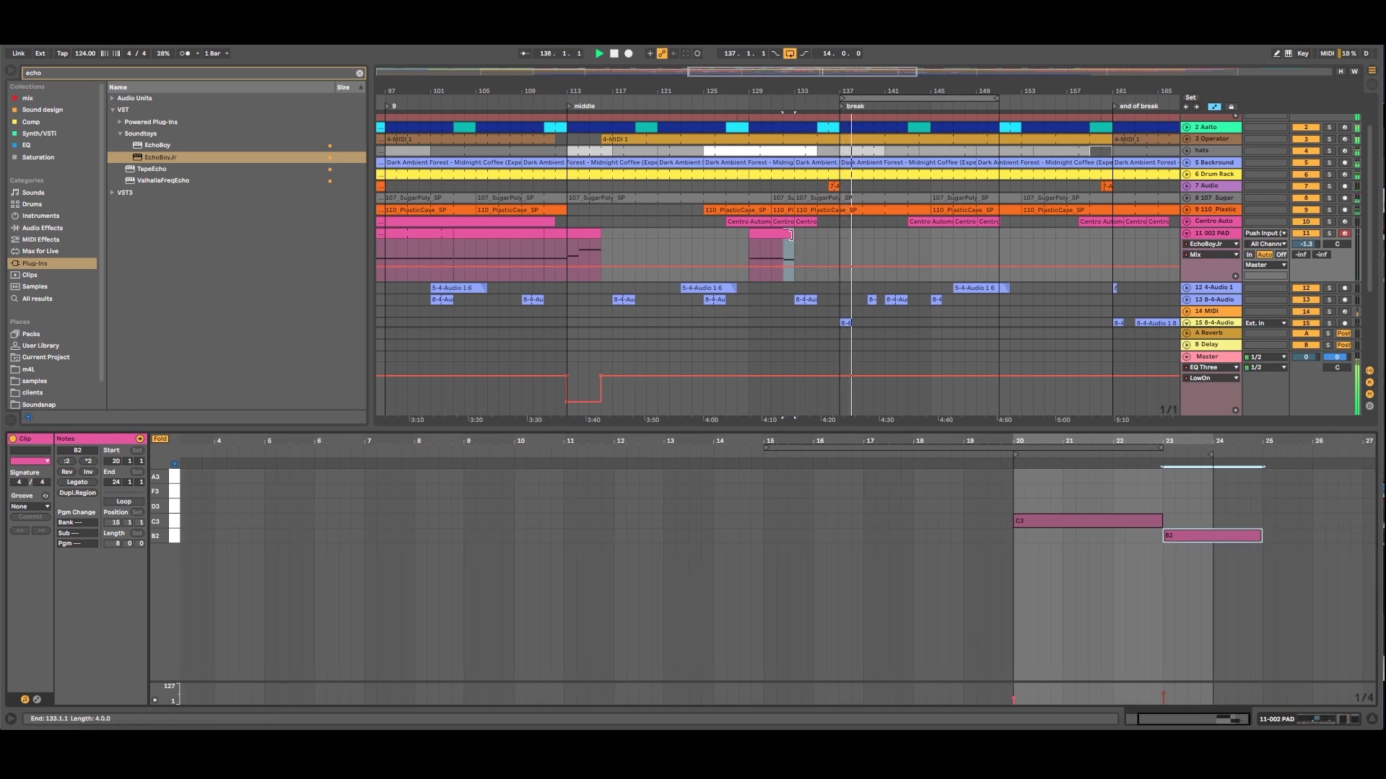
Extend the pad clip's end to bar 134 and duplicate the five-bar clip directly behind it.
{"action": "left_click", "coordinate": [790, 235]}
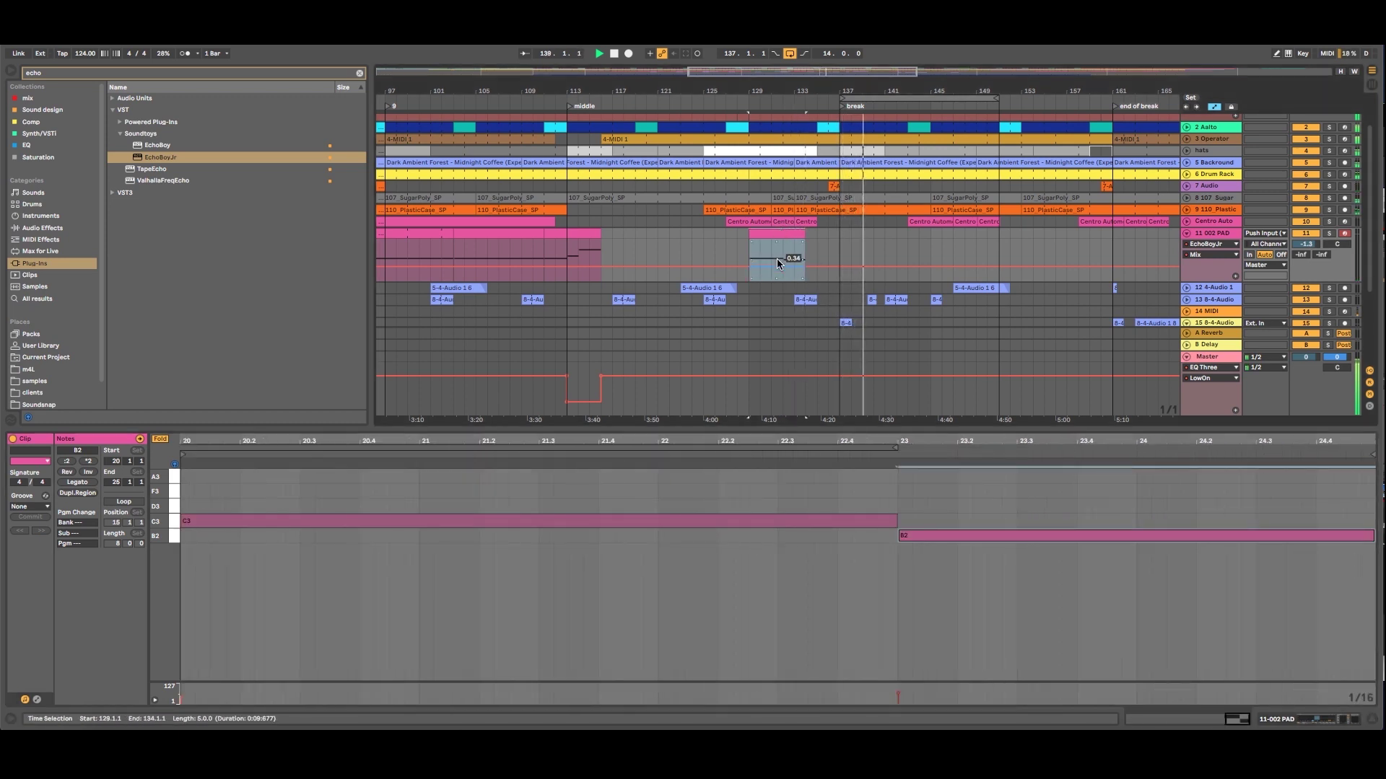
{"action": "key", "text": "ctrl+d"}
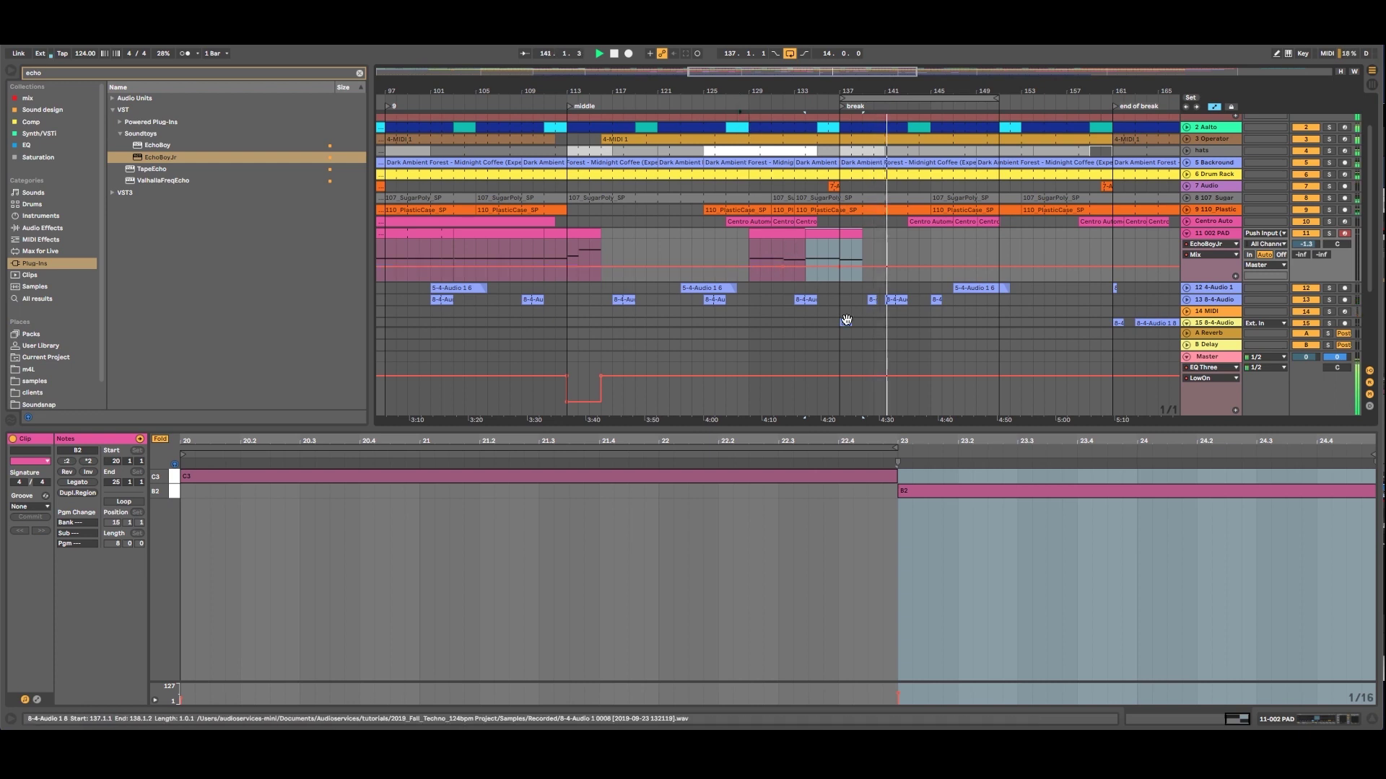
Play both pad clips from bar 129, select the 11-002 PAD track and stop playback.
{"action": "scroll", "coordinate": [851, 328], "scroll_direction": "down", "scroll_amount": 3}
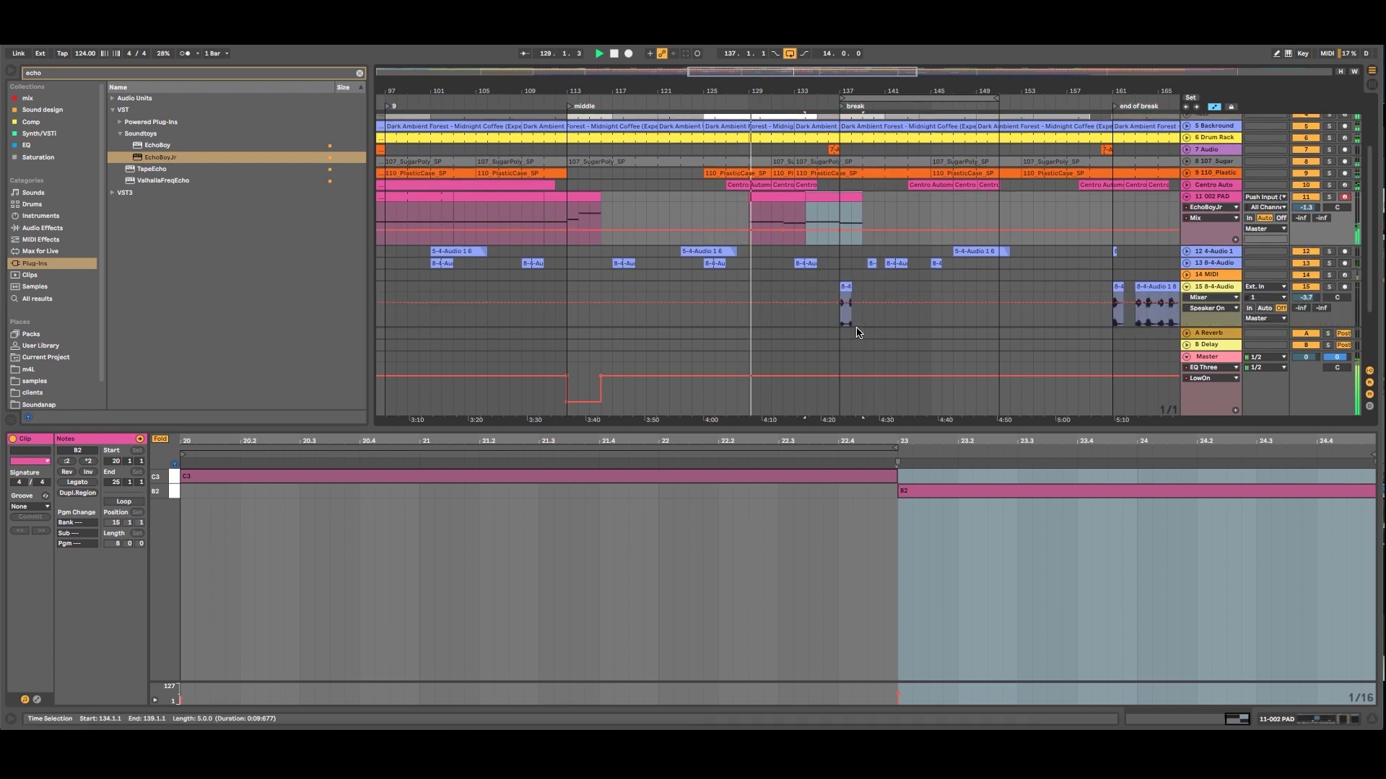
{"action": "scroll", "coordinate": [938, 310], "scroll_direction": "up", "scroll_amount": 5}
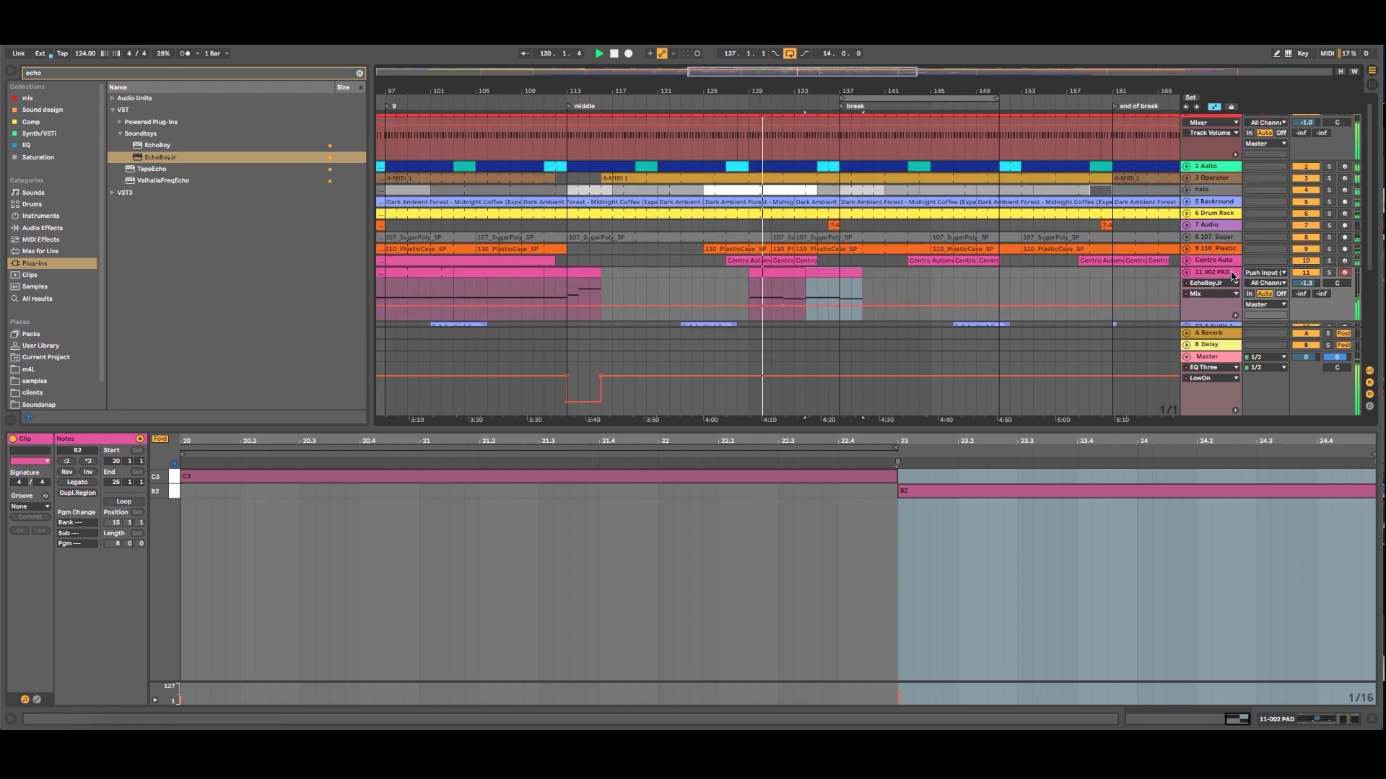
{"action": "left_click", "coordinate": [1232, 277]}
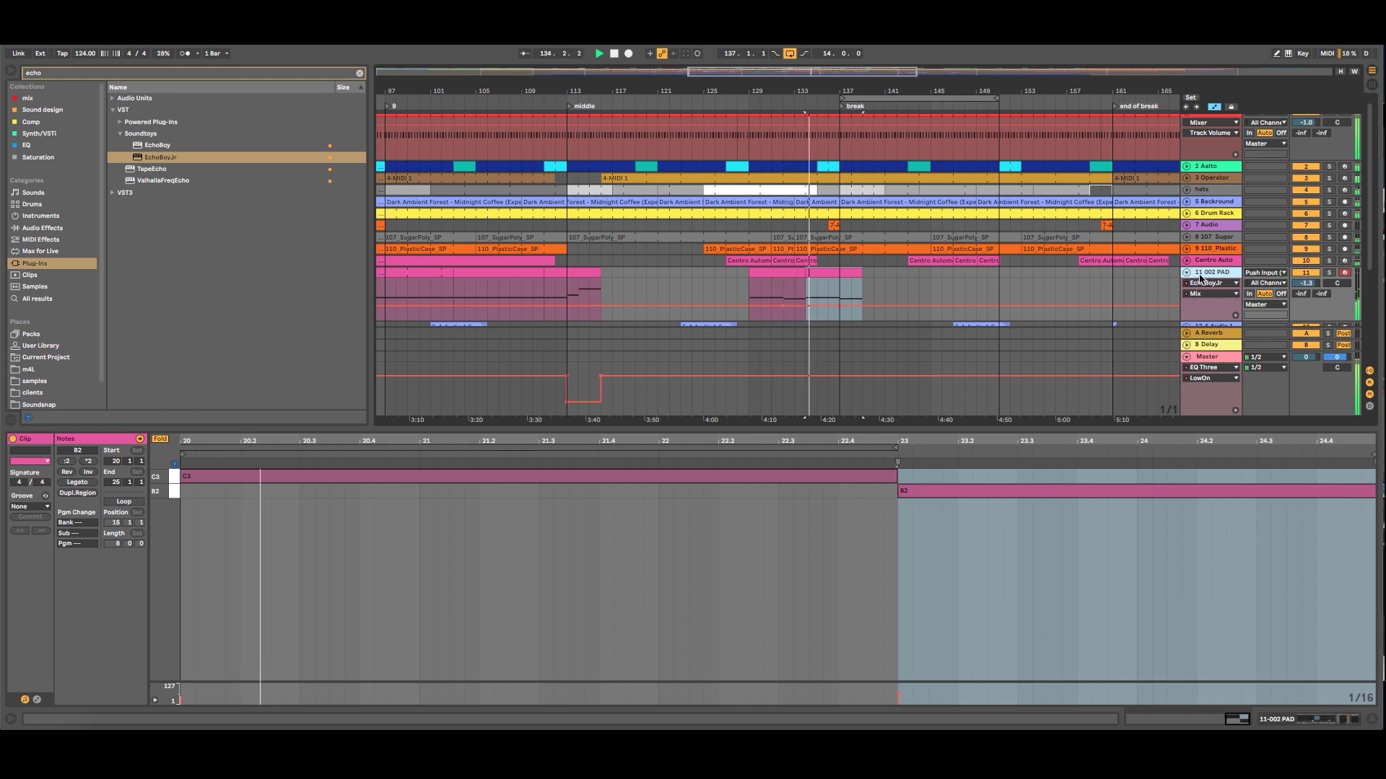
{"action": "key", "text": "space"}
Unfold the note view to show all pitches and set the arrangement's fixed grid to 1/4.
{"action": "mouse_move", "coordinate": [798, 90]}
{"action": "left_mouse_down"}
{"action": "mouse_move", "coordinate": [798, 137]}
{"action": "mouse_move", "coordinate": [787, 86]}
{"action": "left_mouse_up"}
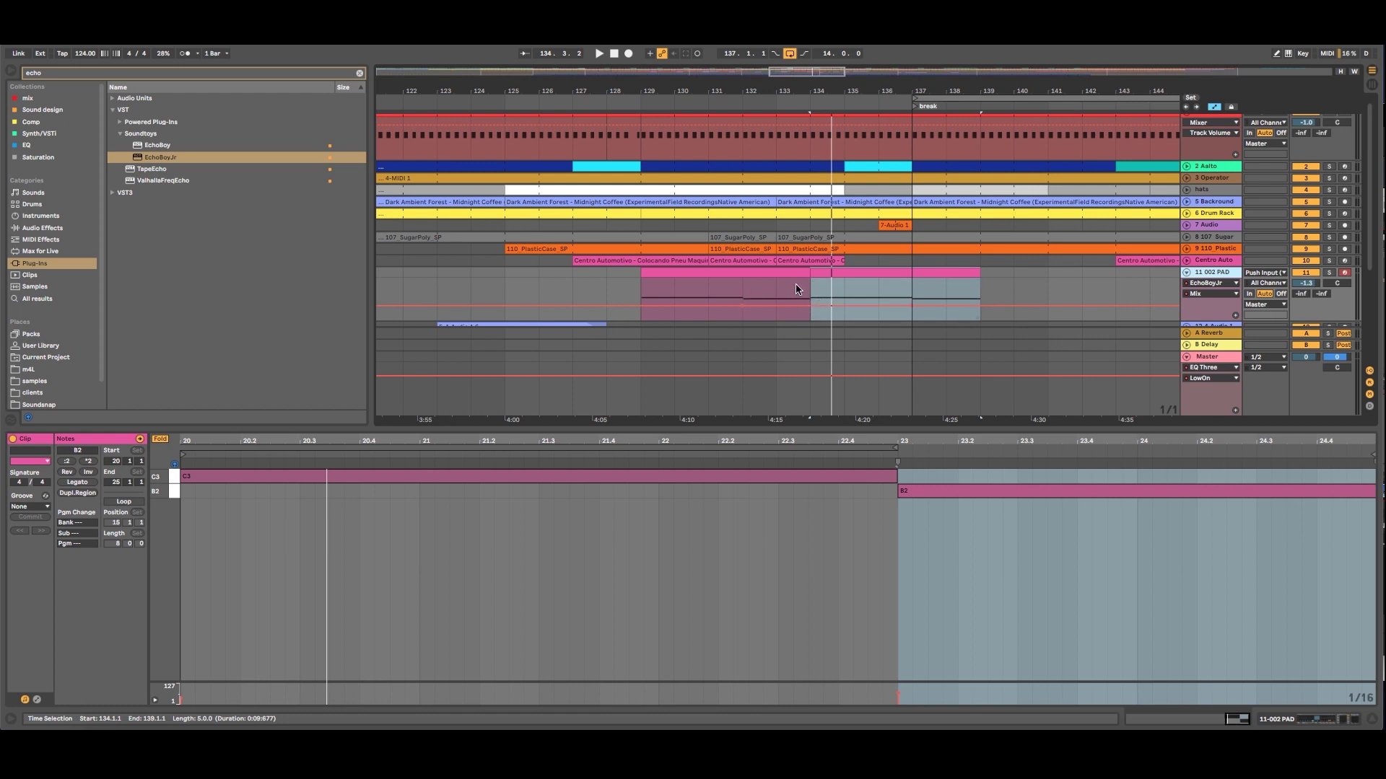
{"action": "left_click", "coordinate": [158, 440]}
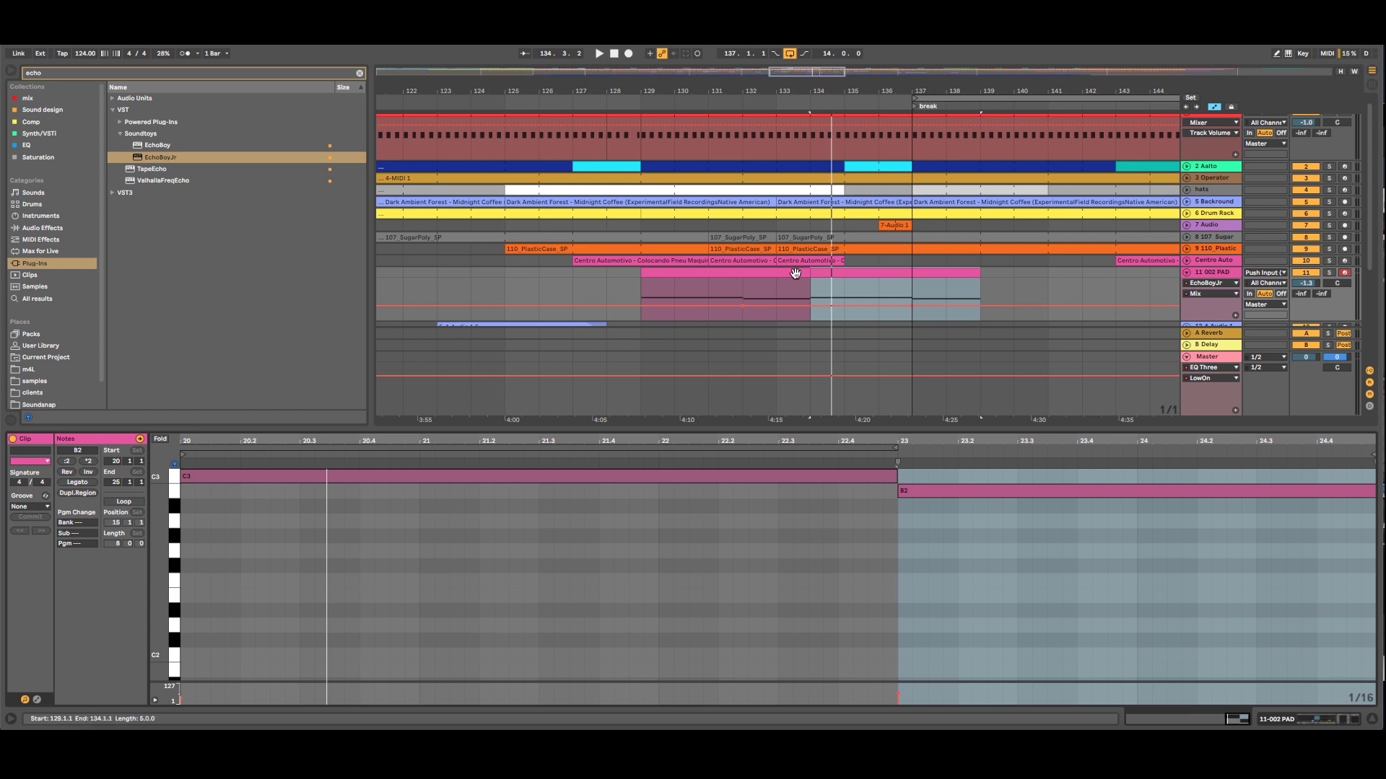
{"action": "right_click", "coordinate": [1172, 413]}
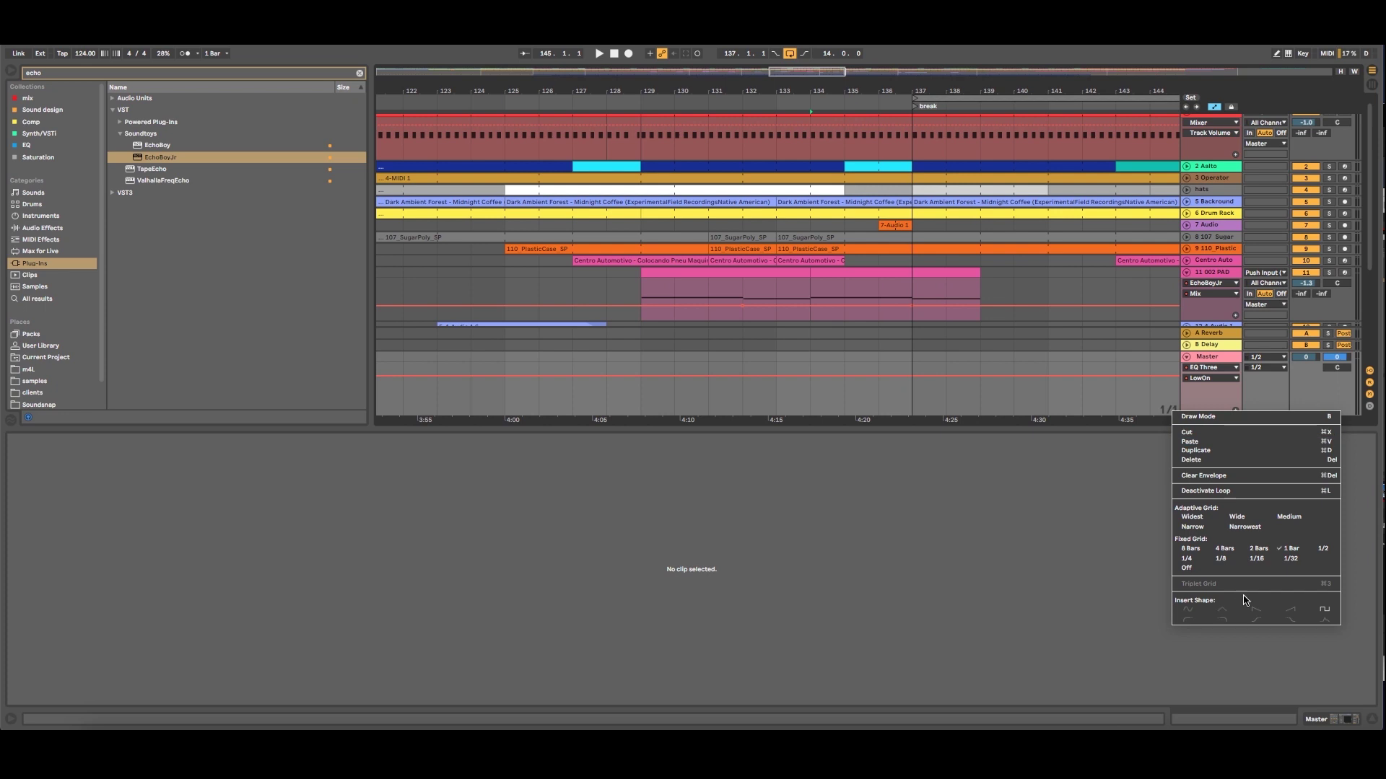
{"action": "left_click", "coordinate": [1186, 560]}
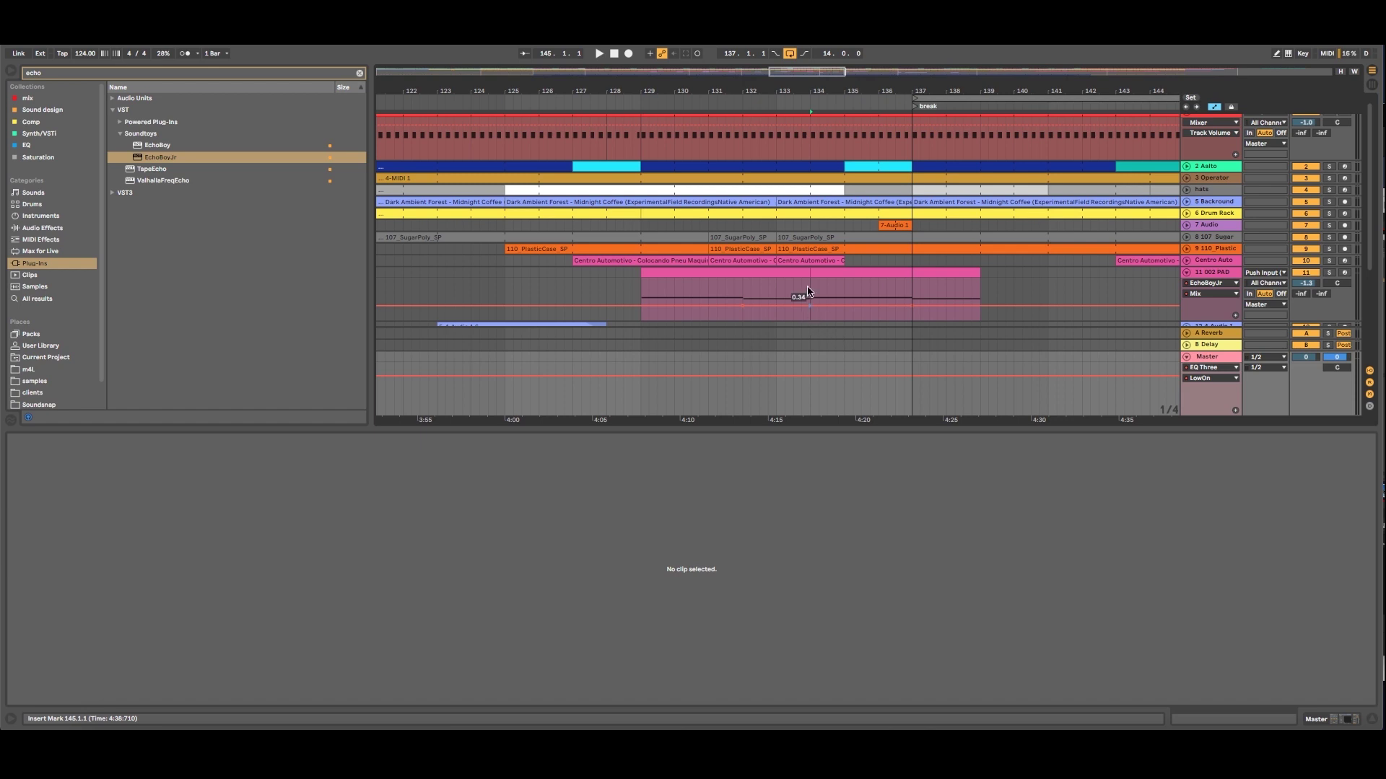
Enlarge the 11-002 PAD track and split its clip at 133.4.1.
{"action": "left_click_drag", "start_coordinate": [801, 78], "coordinate": [1135, 238]}
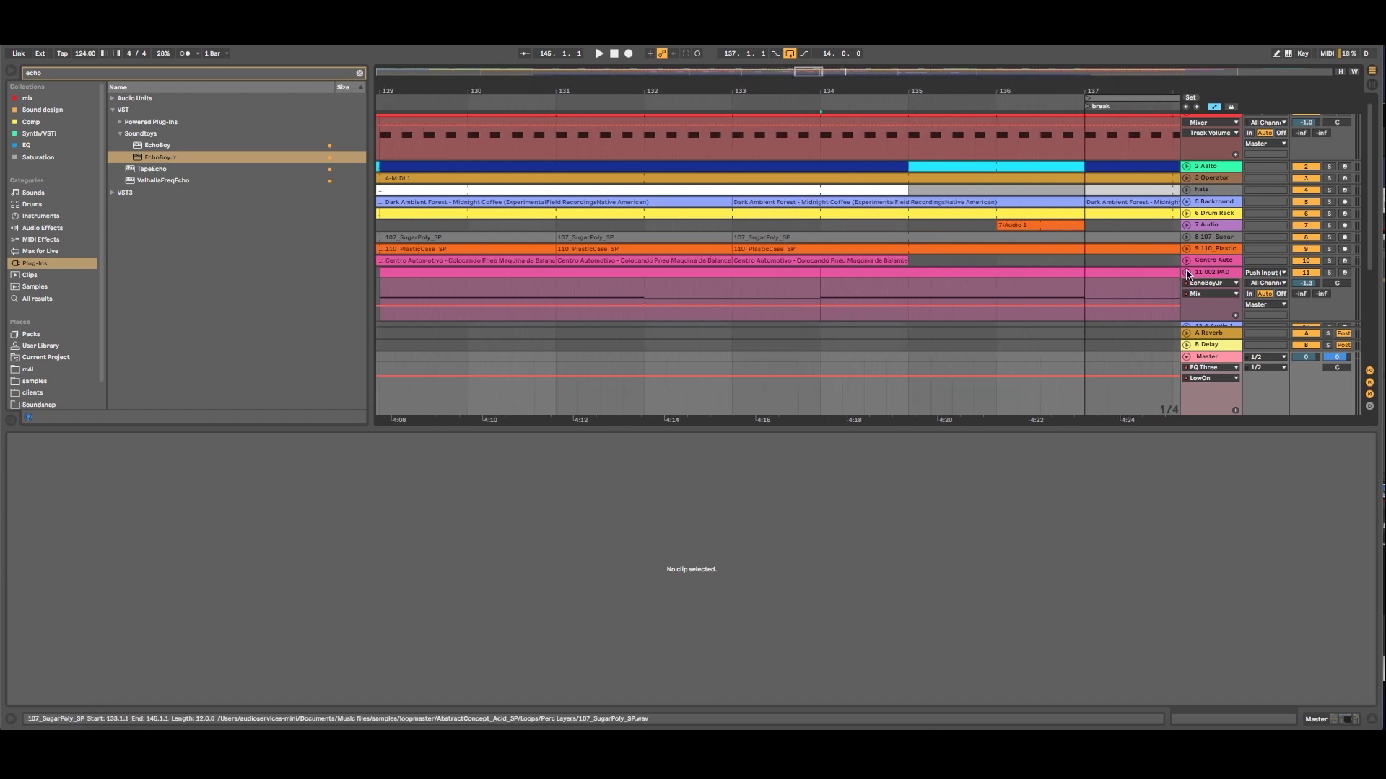
{"action": "left_click_drag", "start_coordinate": [1216, 318], "coordinate": [1219, 371]}
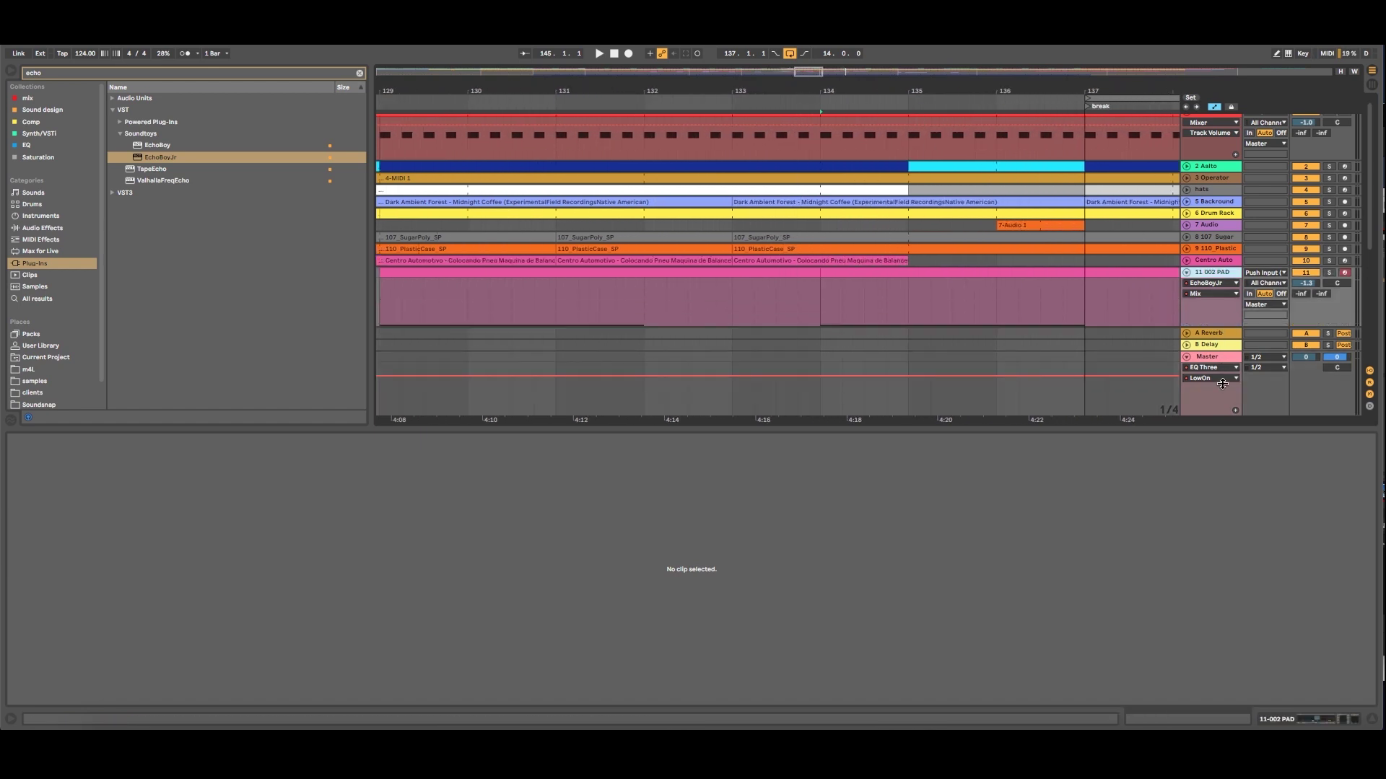
{"action": "scroll", "coordinate": [774, 307], "scroll_direction": "down", "scroll_amount": 2}
{"action": "left_click", "coordinate": [794, 287]}
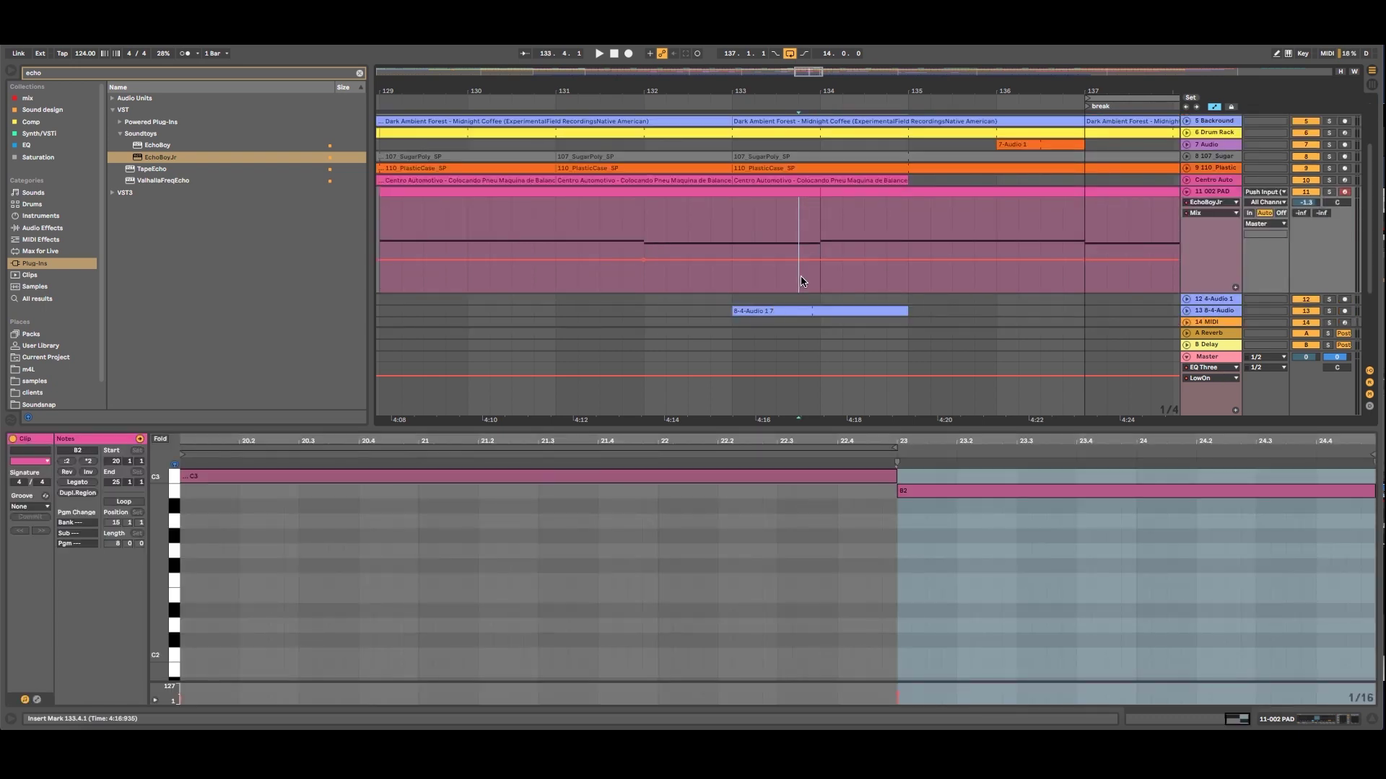
{"action": "key", "text": "super+e"}
Lower the note in the one-beat pad clip at 133.4 to A2 and play back the passage around it.
{"action": "left_click", "coordinate": [814, 190]}
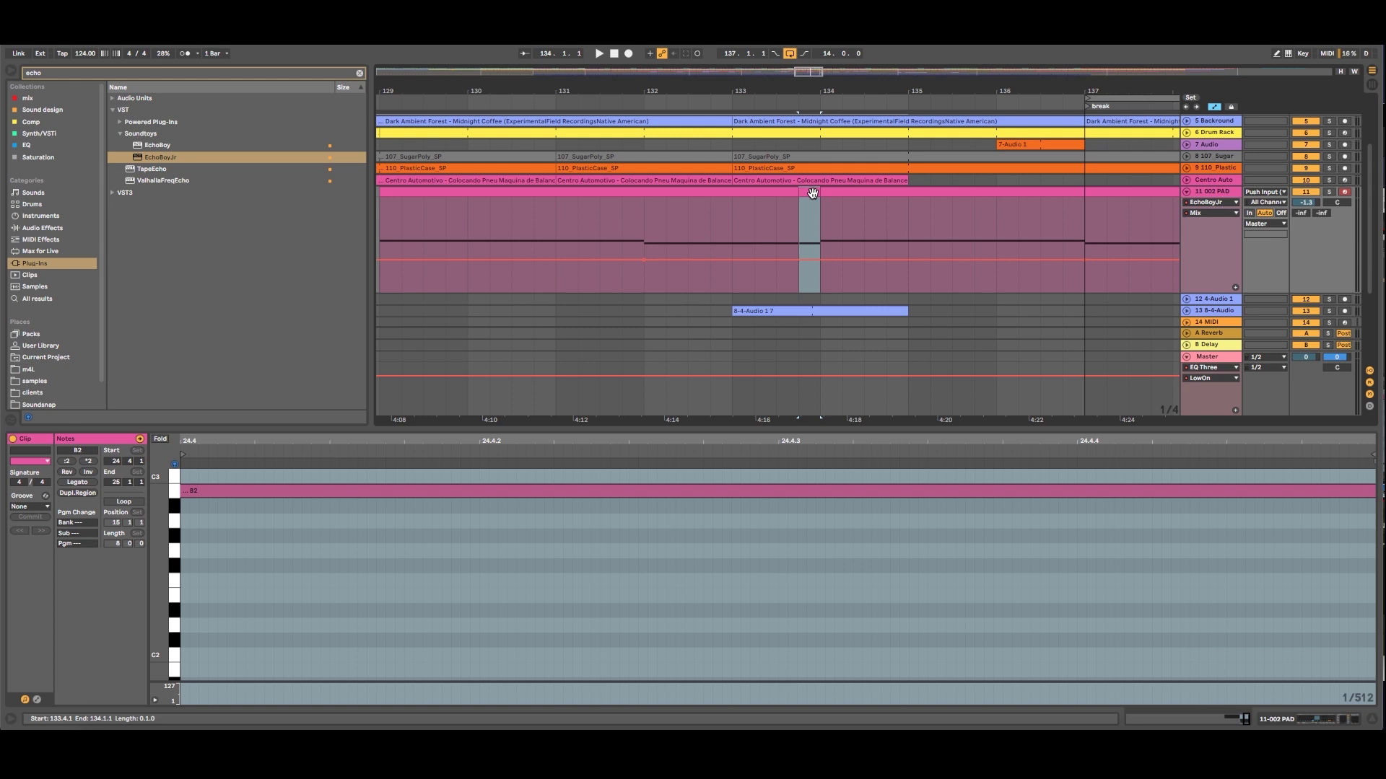
{"action": "left_click", "coordinate": [269, 494]}
{"action": "left_click_drag", "start_coordinate": [267, 496], "coordinate": [275, 532]}
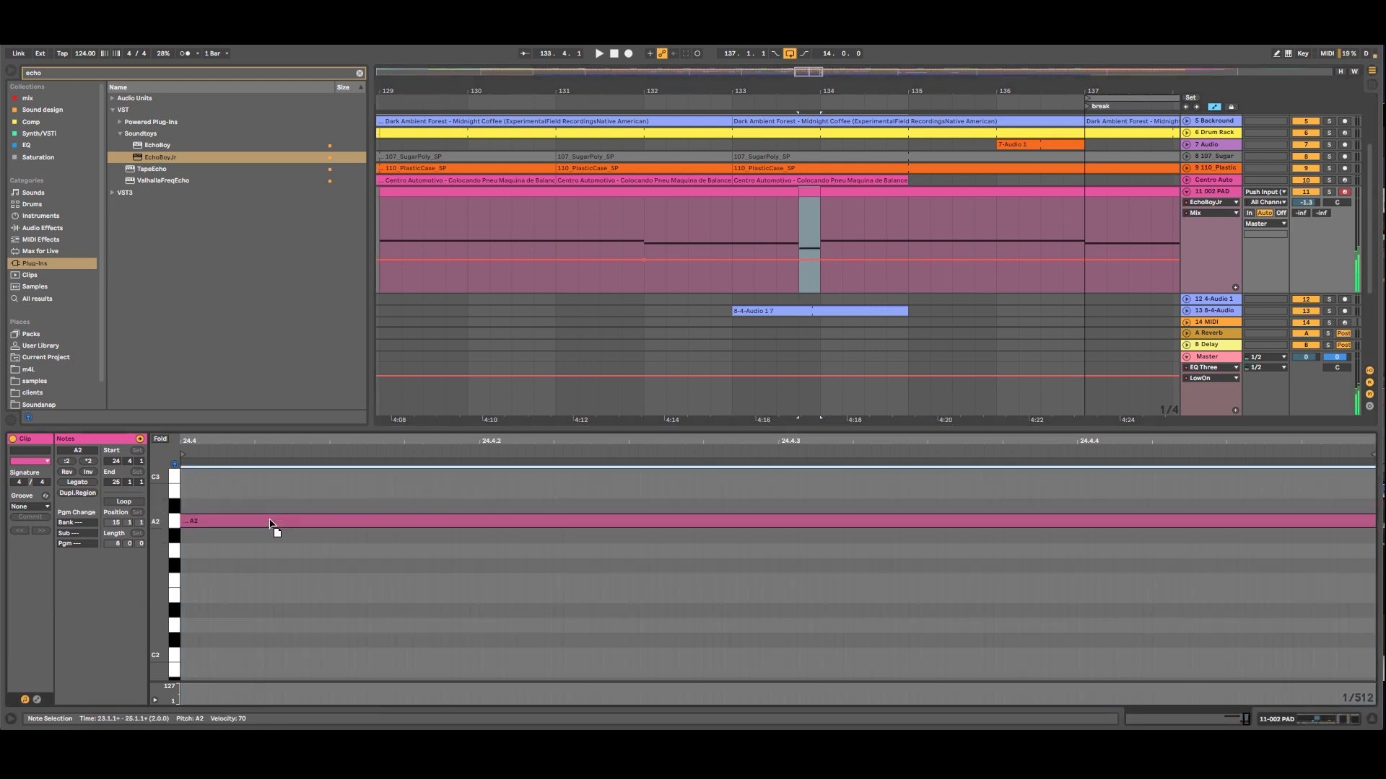
{"action": "left_click", "coordinate": [669, 103]}
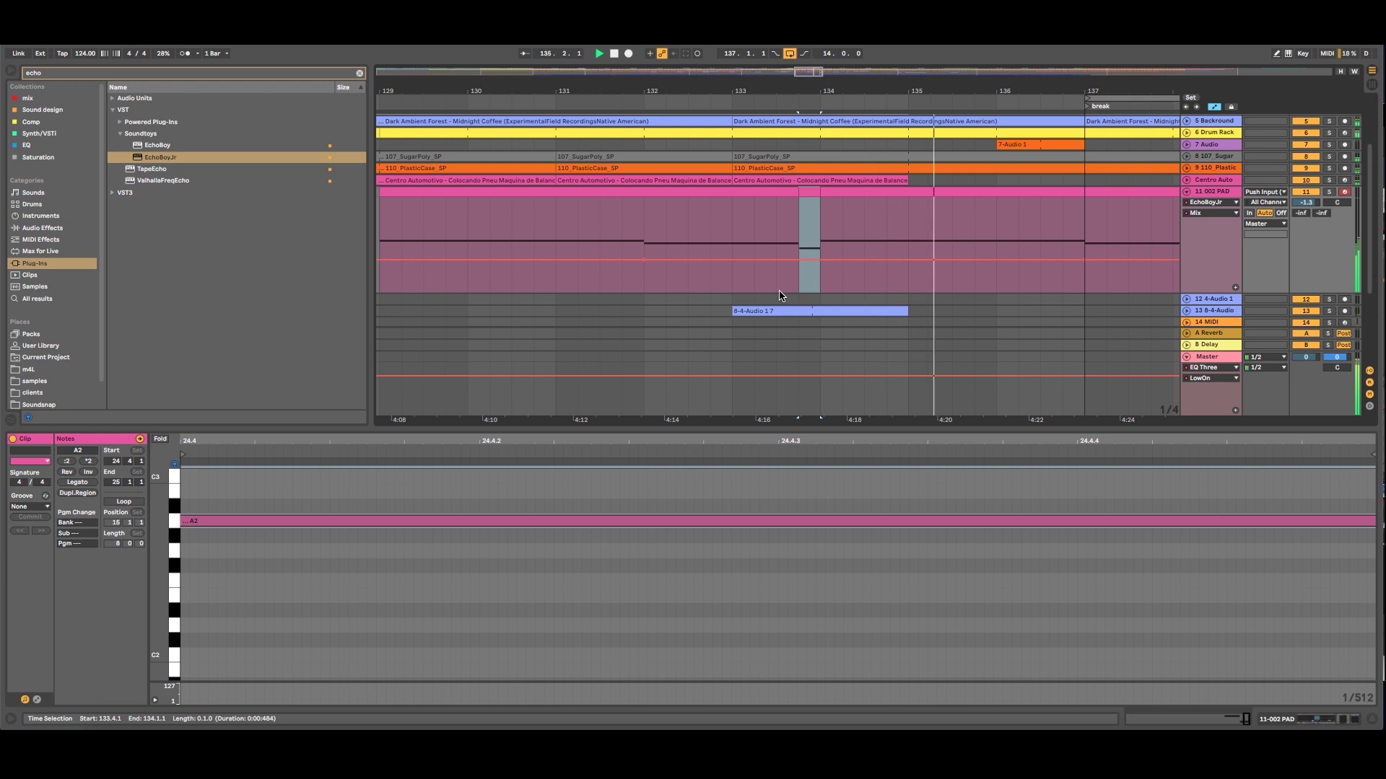
Duplicate the five-bar pad clip that ends at bar 139 directly behind it.
{"action": "left_click_drag", "start_coordinate": [947, 85], "coordinate": [666, 62]}
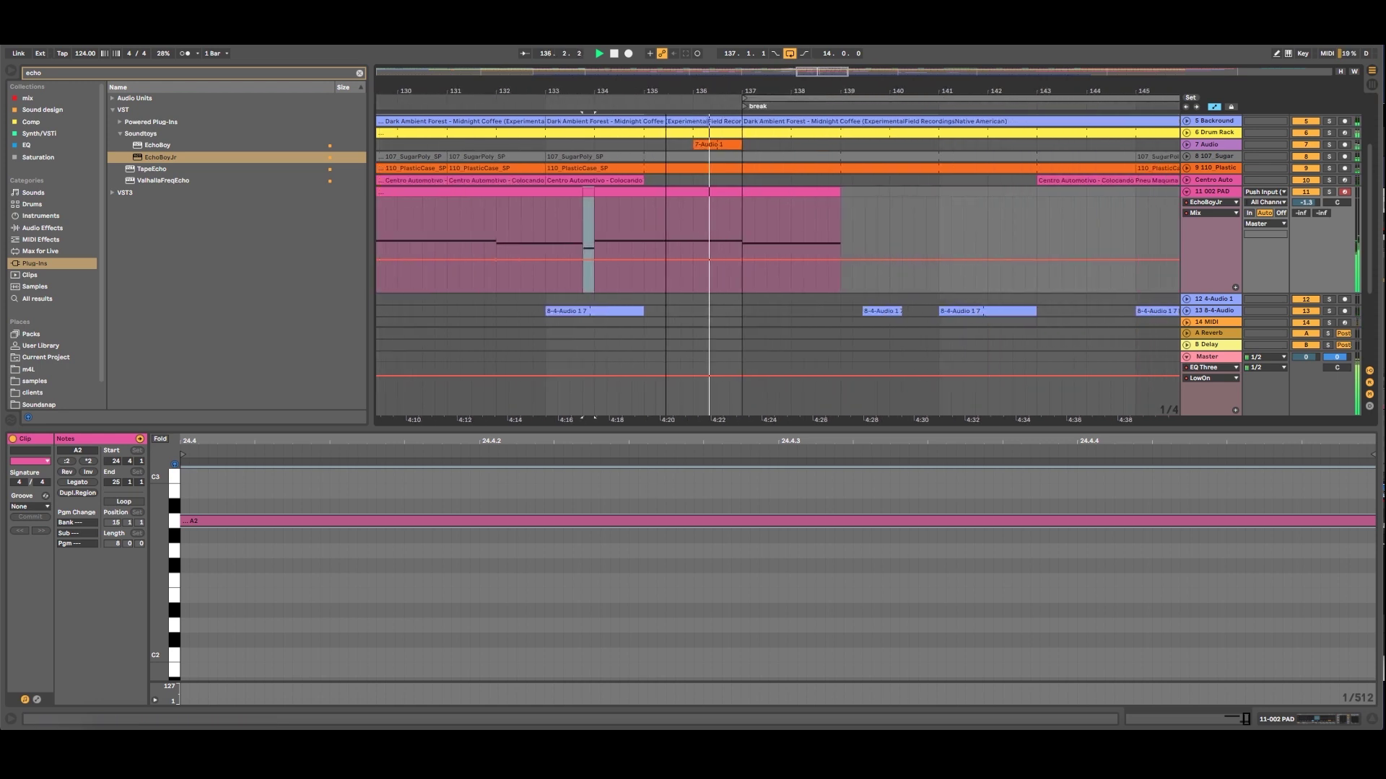
{"action": "left_click_drag", "start_coordinate": [829, 94], "coordinate": [746, 62]}
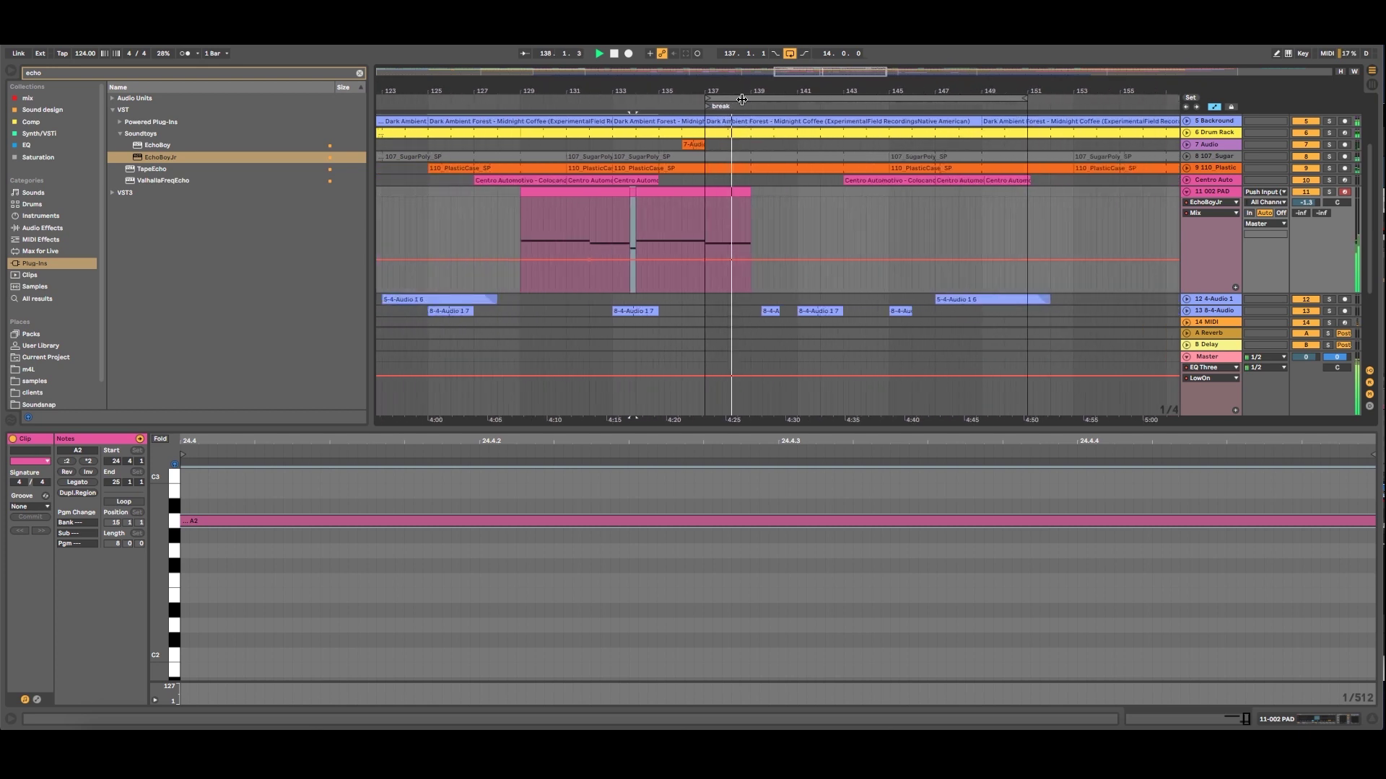
{"action": "left_click", "coordinate": [731, 188]}
{"action": "key", "text": "ctrl+d"}
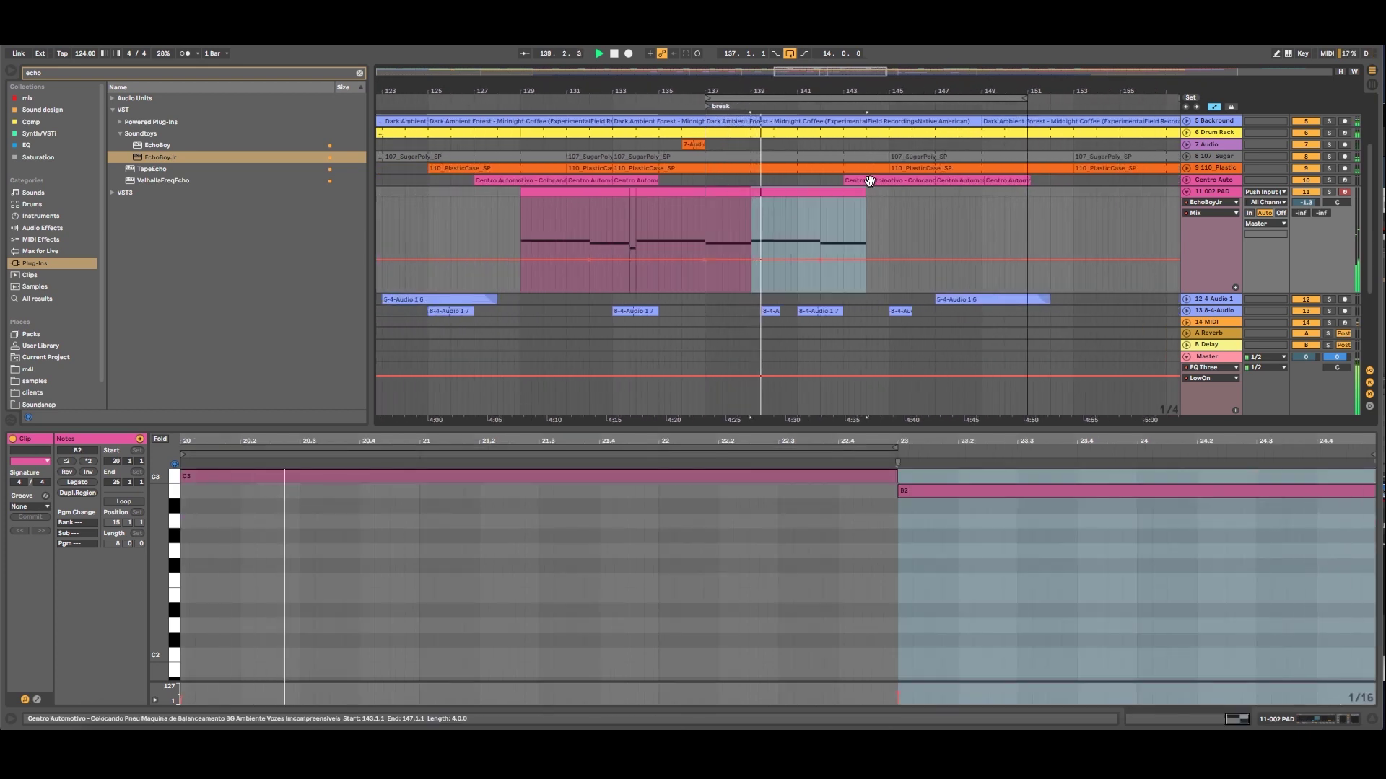
Stop playback and delete the 8-4-Audio 1 7 clips near bars 139 and 141 on track 13.
{"action": "left_click", "coordinate": [773, 310]}
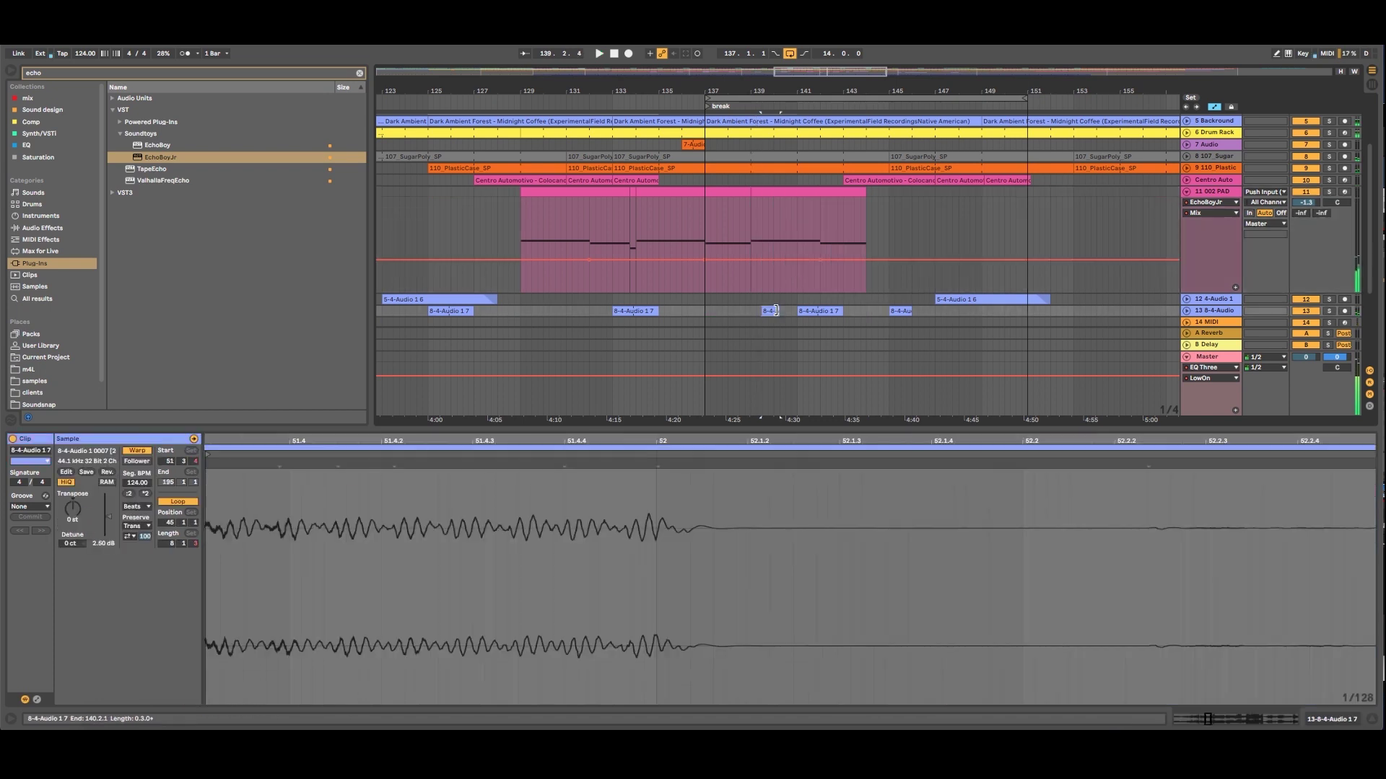
{"action": "left_click", "coordinate": [818, 309]}
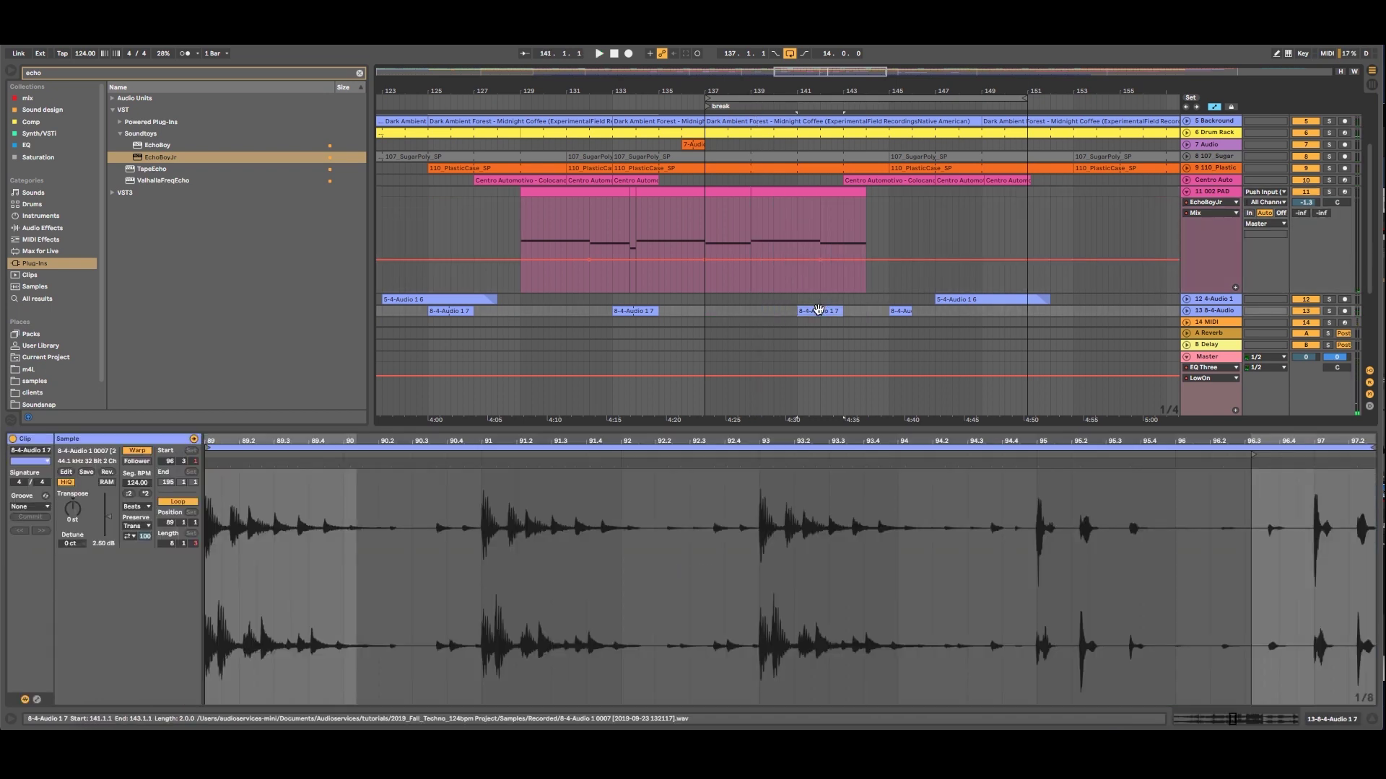
{"action": "key", "text": "Delete"}
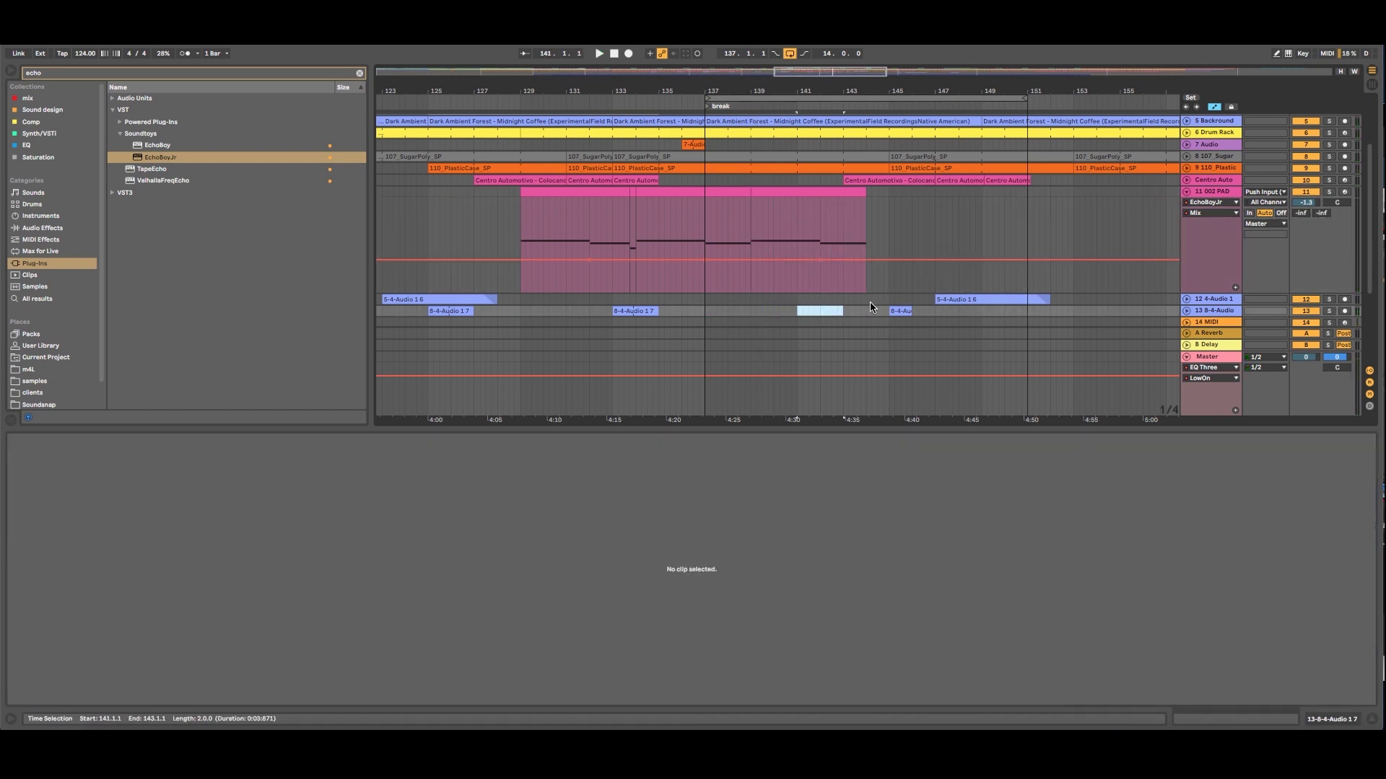
Play the 8-4-Audio 1 7 clip at bar 145, delete it and undo the deletion.
{"action": "left_click", "coordinate": [895, 310]}
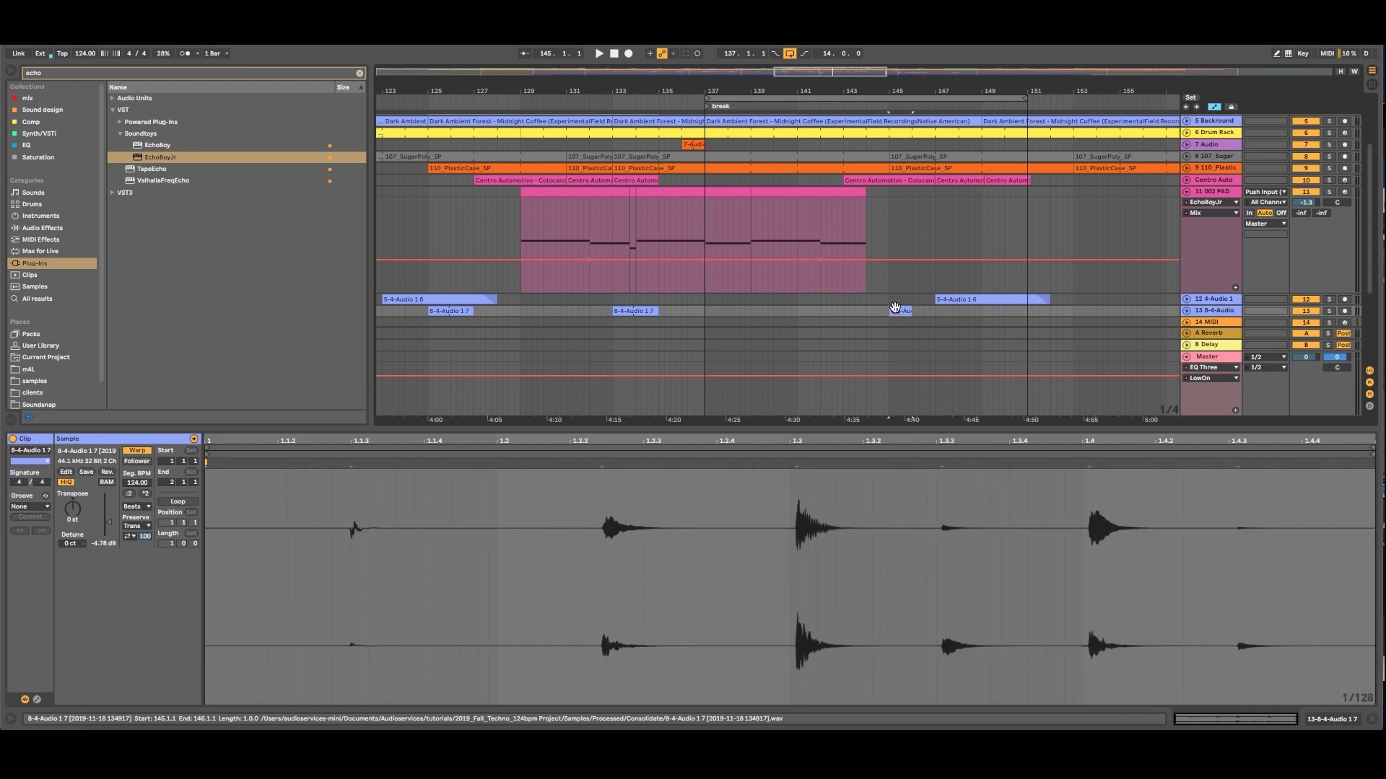
{"action": "left_click", "coordinate": [887, 103]}
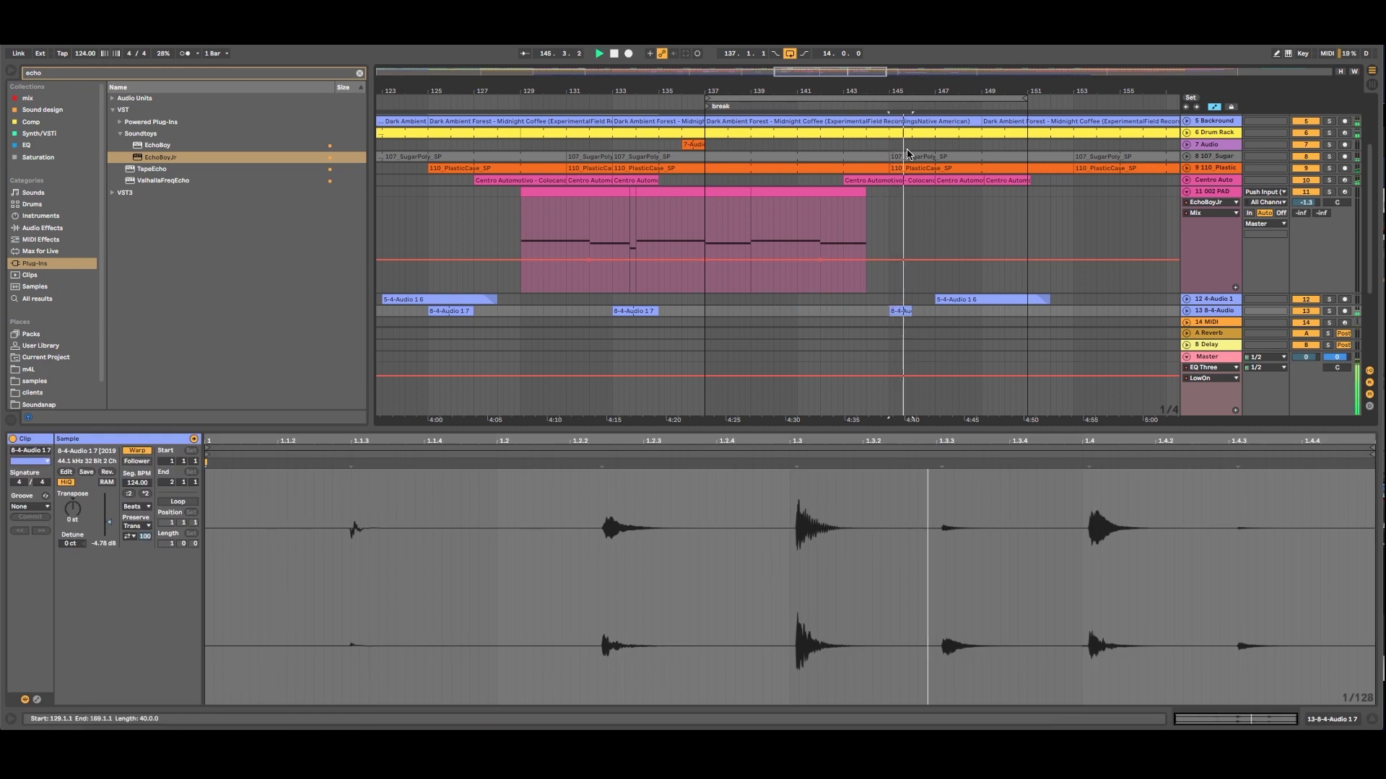
{"action": "key", "text": "Delete"}
{"action": "key", "text": "super+z"}
{"action": "left_click", "coordinate": [861, 313]}
Unfold the 12 4-Audio 1 track and show the arrangement from the middle section to the end of the break.
{"action": "left_click", "coordinate": [1193, 300]}
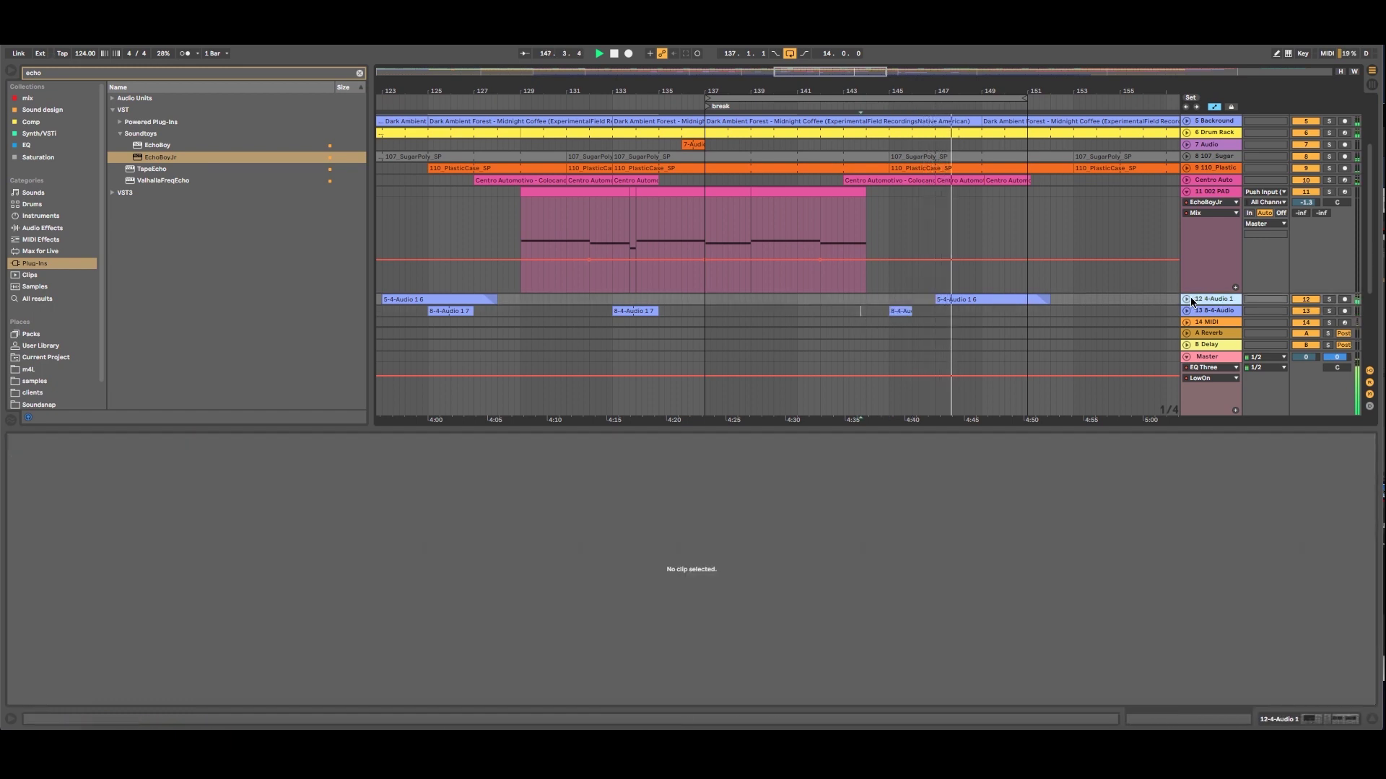
{"action": "left_click", "coordinate": [1187, 300]}
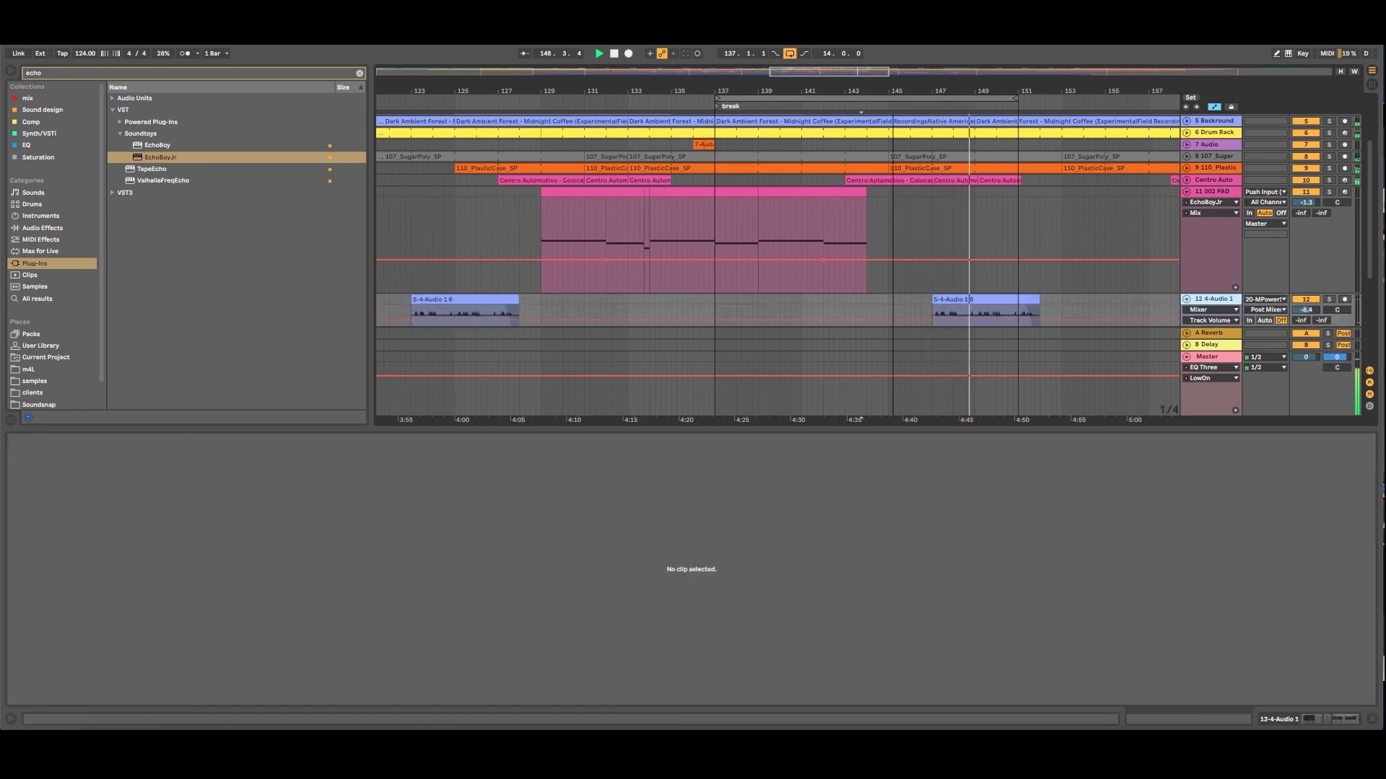
{"action": "left_click_drag", "start_coordinate": [895, 91], "coordinate": [890, 65]}
{"action": "scroll", "coordinate": [885, 280], "scroll_direction": "down", "scroll_amount": 3}
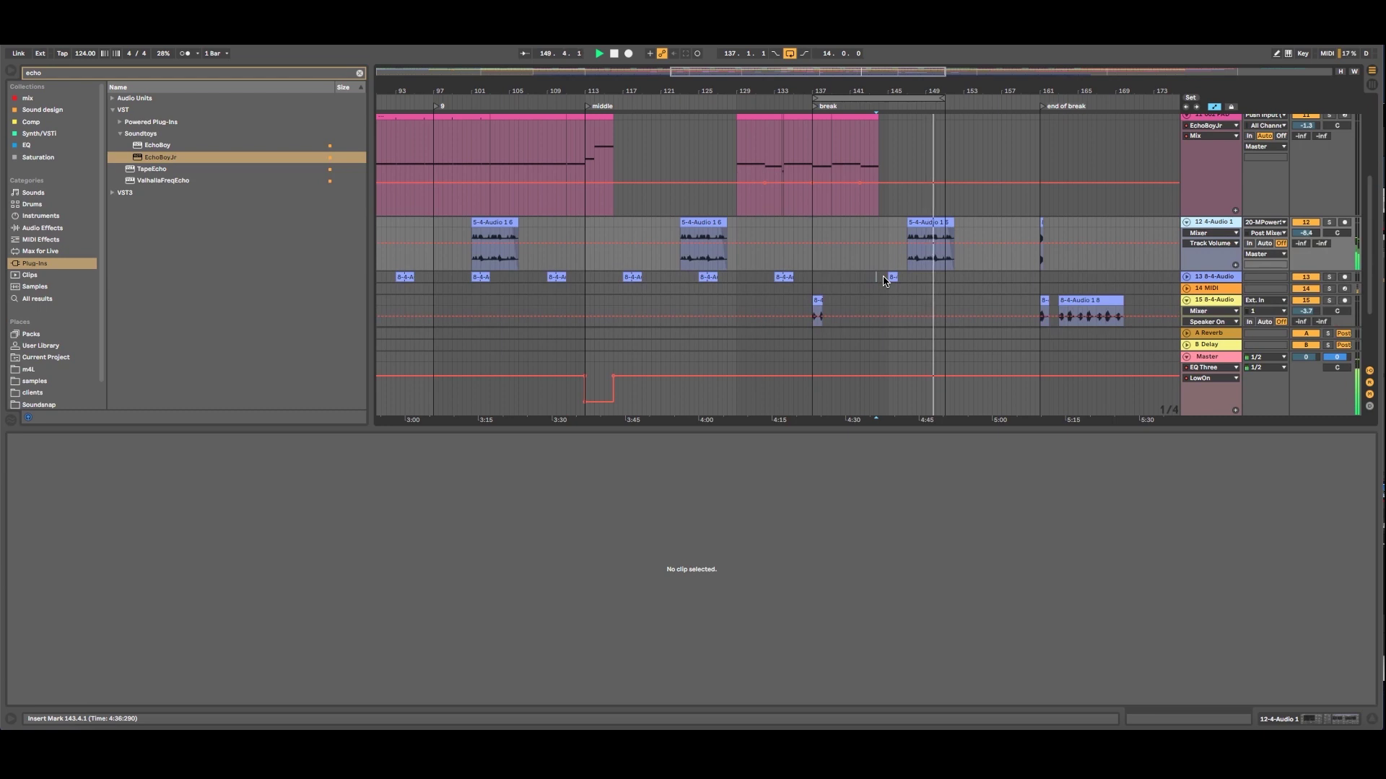
{"action": "scroll", "coordinate": [678, 267], "scroll_direction": "up", "scroll_amount": 1}
Examine the notes of the pad clip starting at bar 103 and of the pad clip just before it.
{"action": "left_click", "coordinate": [497, 138]}
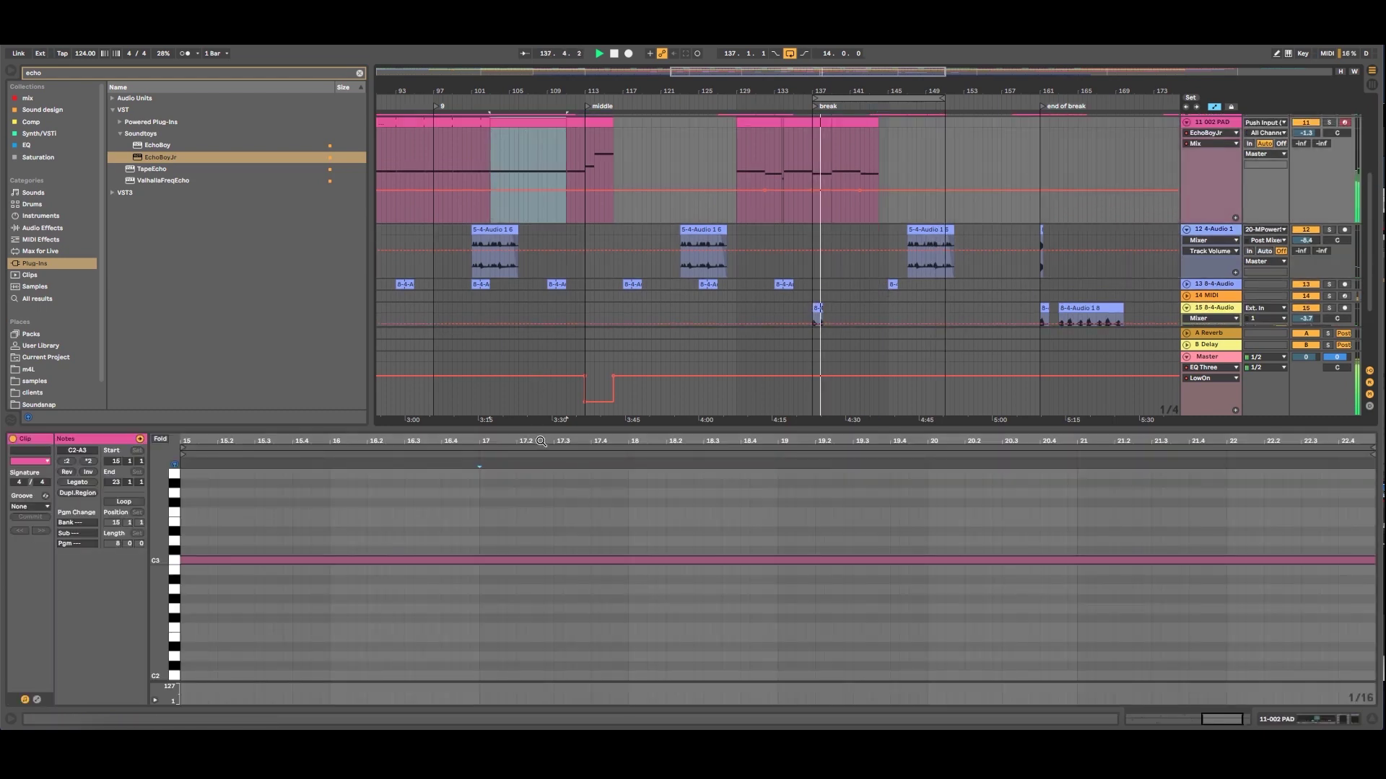
{"action": "left_click_drag", "start_coordinate": [541, 440], "coordinate": [540, 408]}
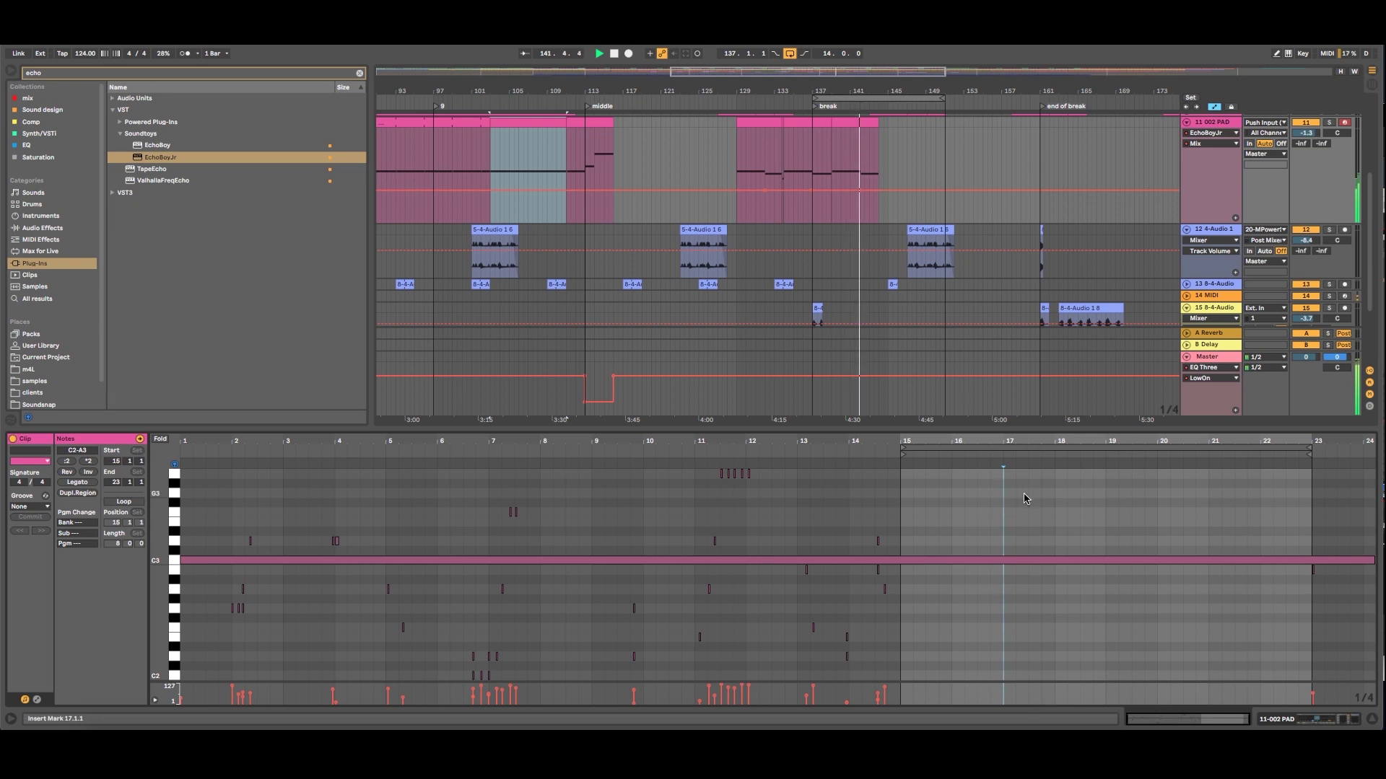
{"action": "left_click", "coordinate": [480, 123]}
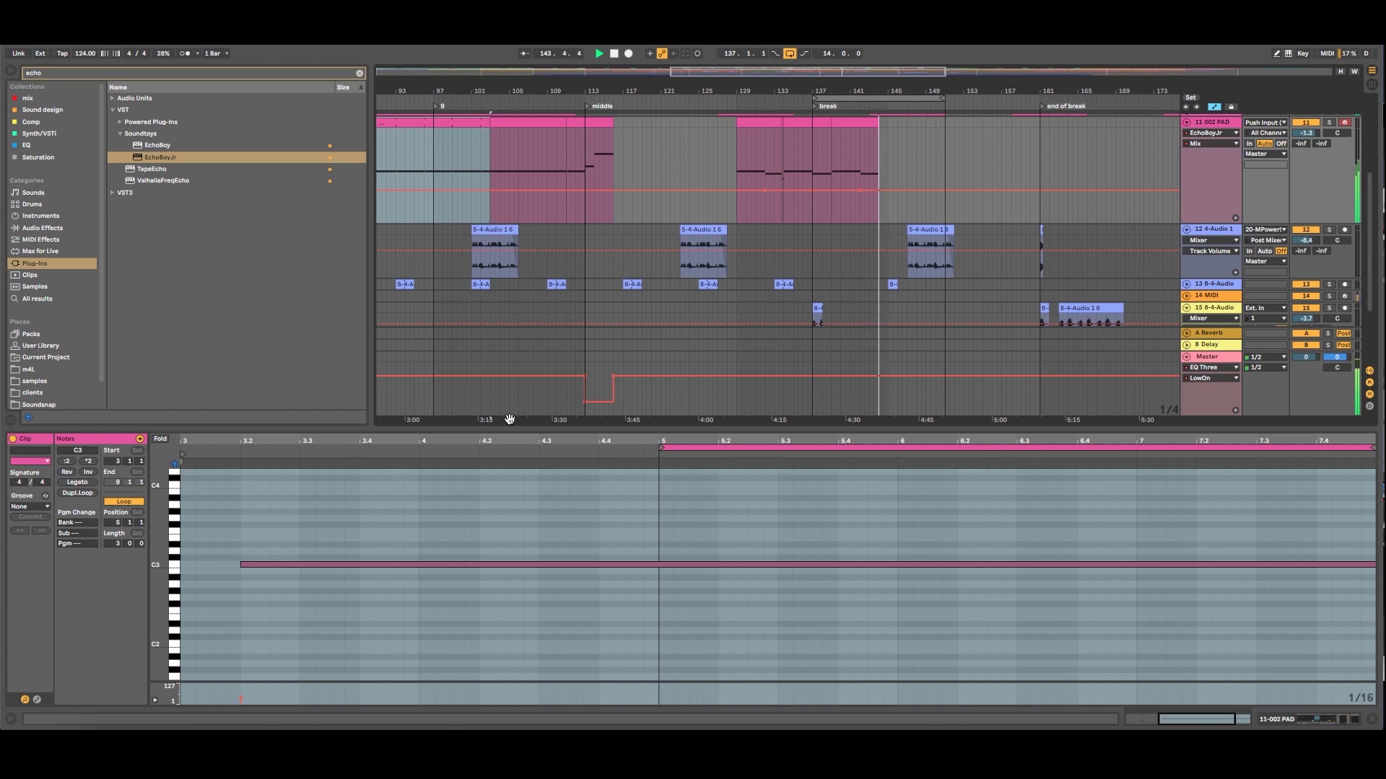
{"action": "scroll", "coordinate": [859, 252], "scroll_direction": "up", "scroll_amount": 5}
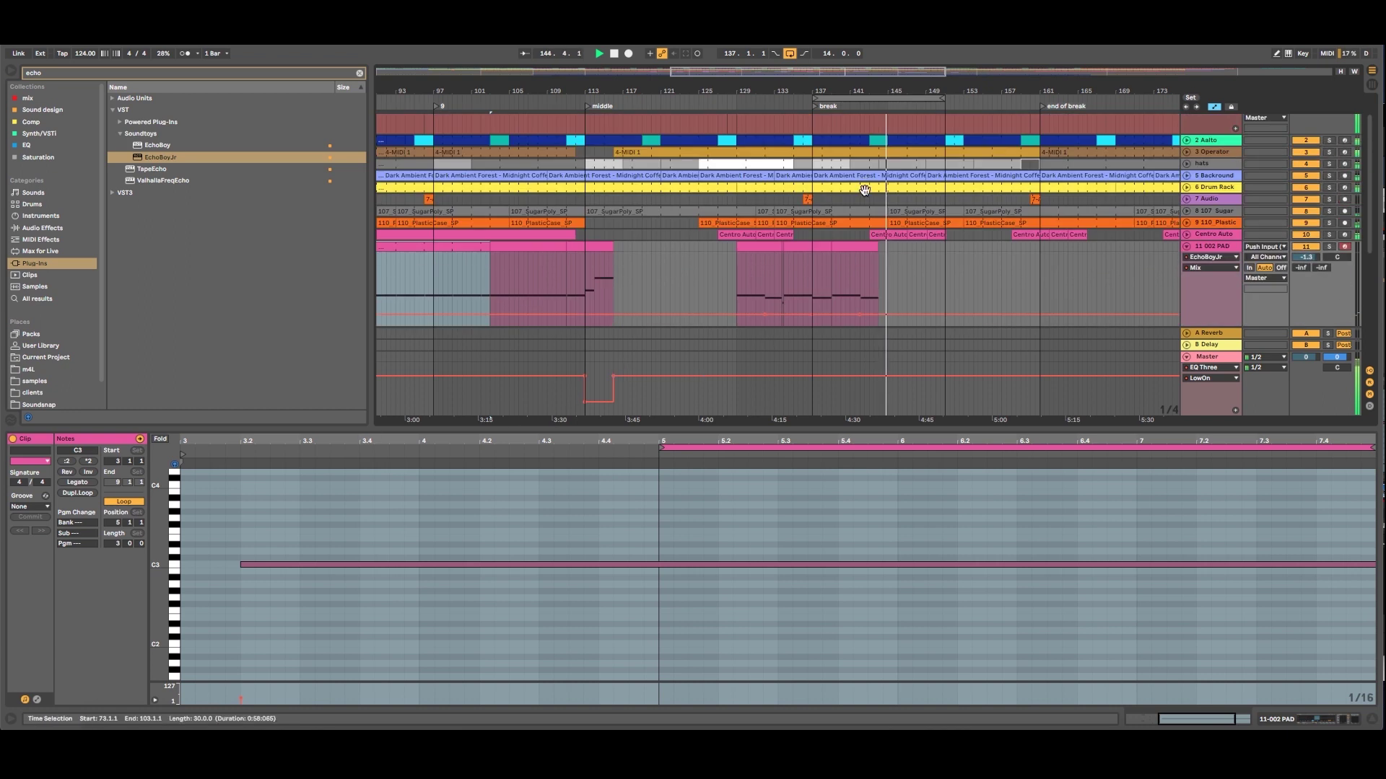
Duplicate the pad clip at bar 139 directly behind it, starting at bar 144.
{"action": "left_click", "coordinate": [864, 249]}
{"action": "left_click_drag", "start_coordinate": [841, 441], "coordinate": [841, 375]}
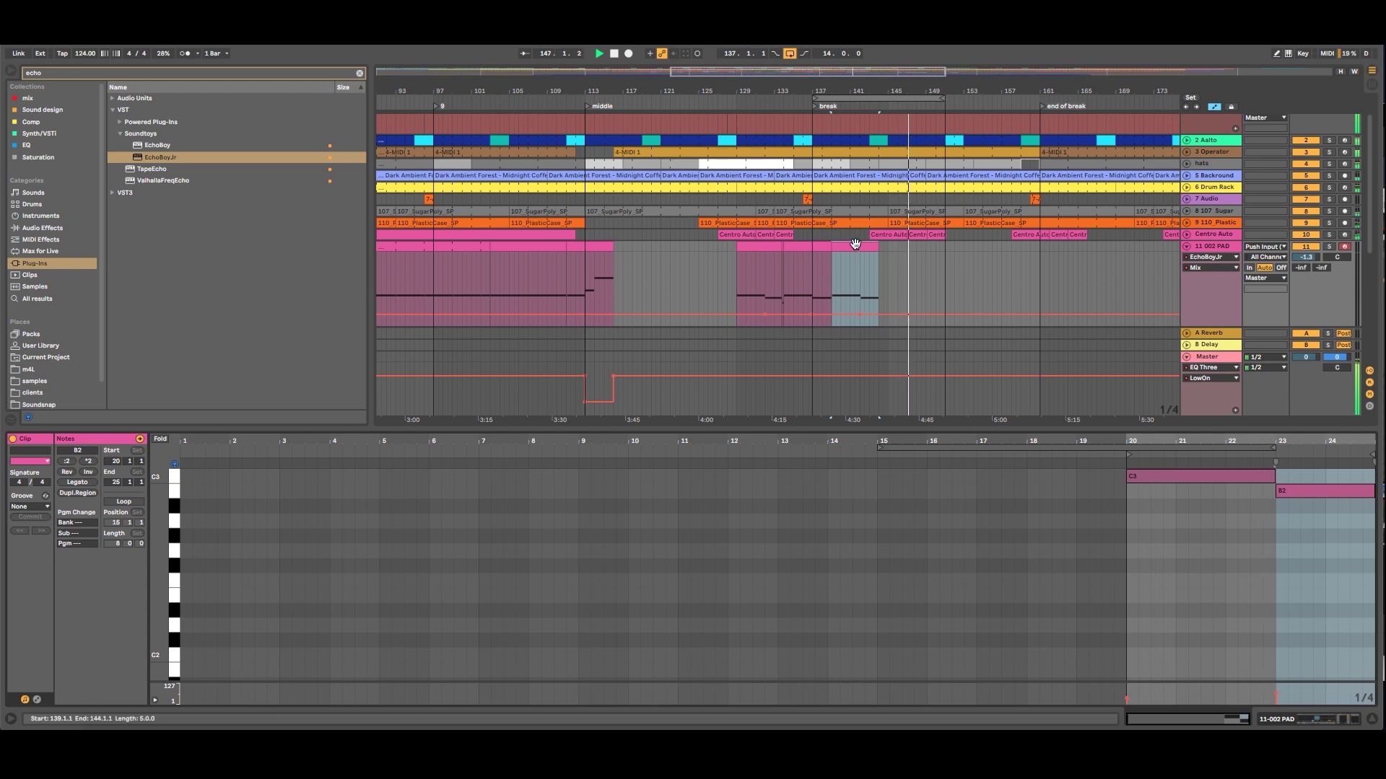
{"action": "key", "text": "ctrl+d"}
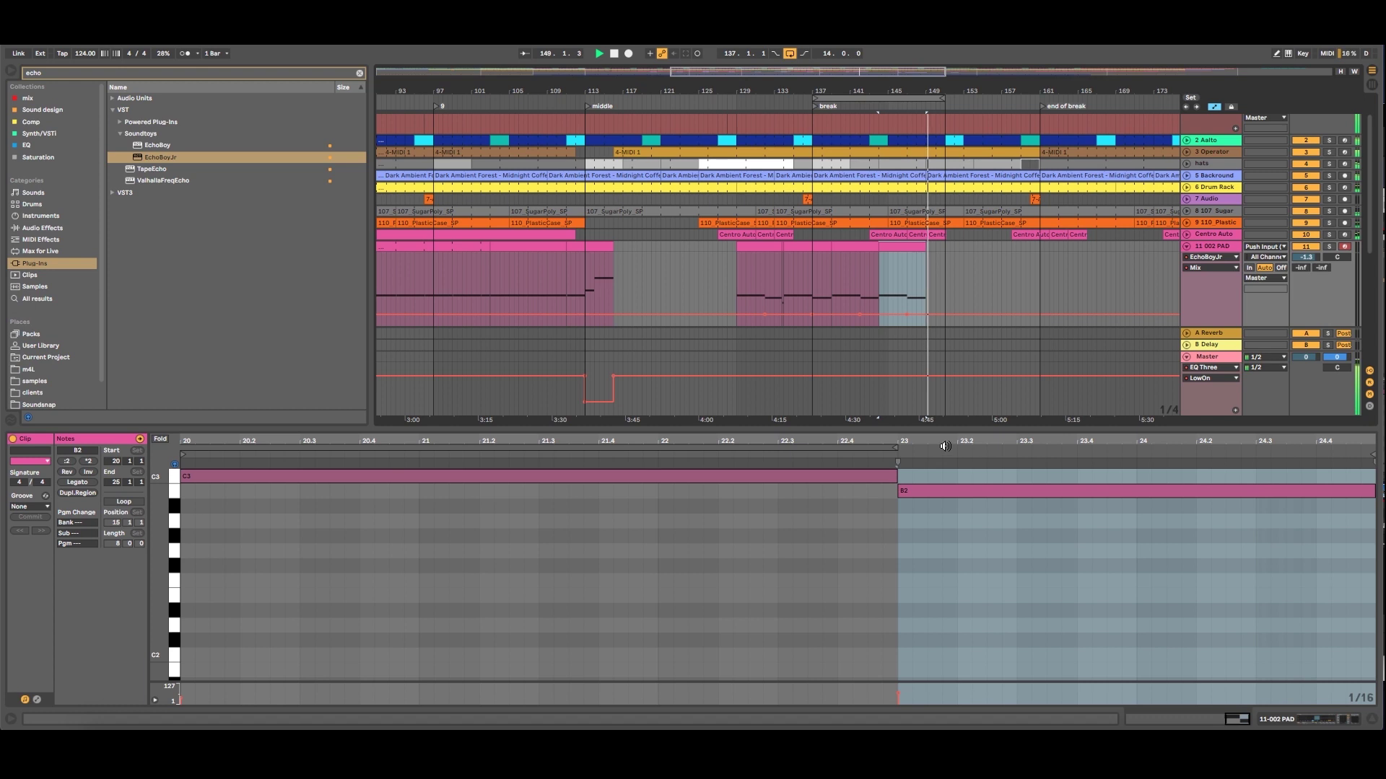
Raise the closing B2 note of the pad clip at bar 144 to D3 and further up to G3.
{"action": "left_click_drag", "start_coordinate": [946, 442], "coordinate": [1058, 432]}
{"action": "left_click_drag", "start_coordinate": [1058, 488], "coordinate": [1057, 489]}
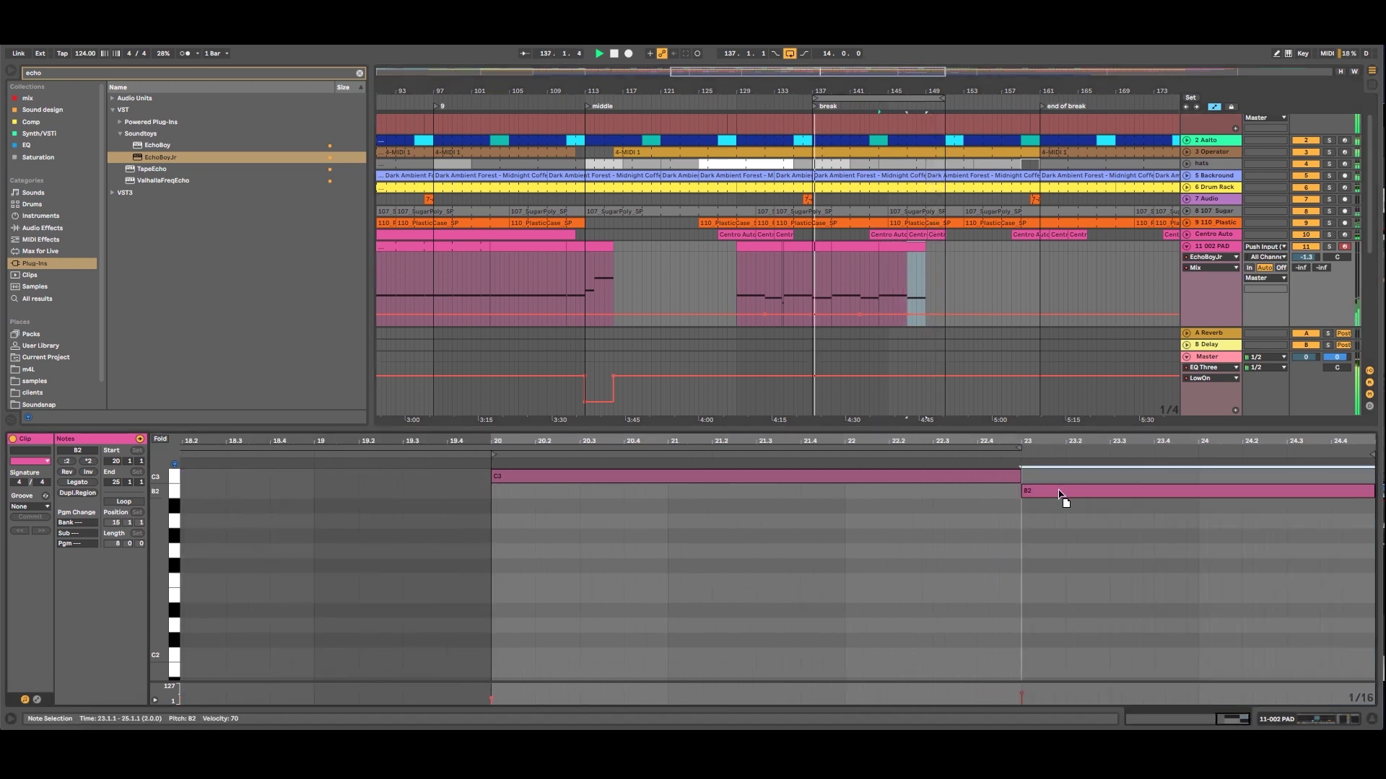
{"action": "left_click", "coordinate": [160, 439]}
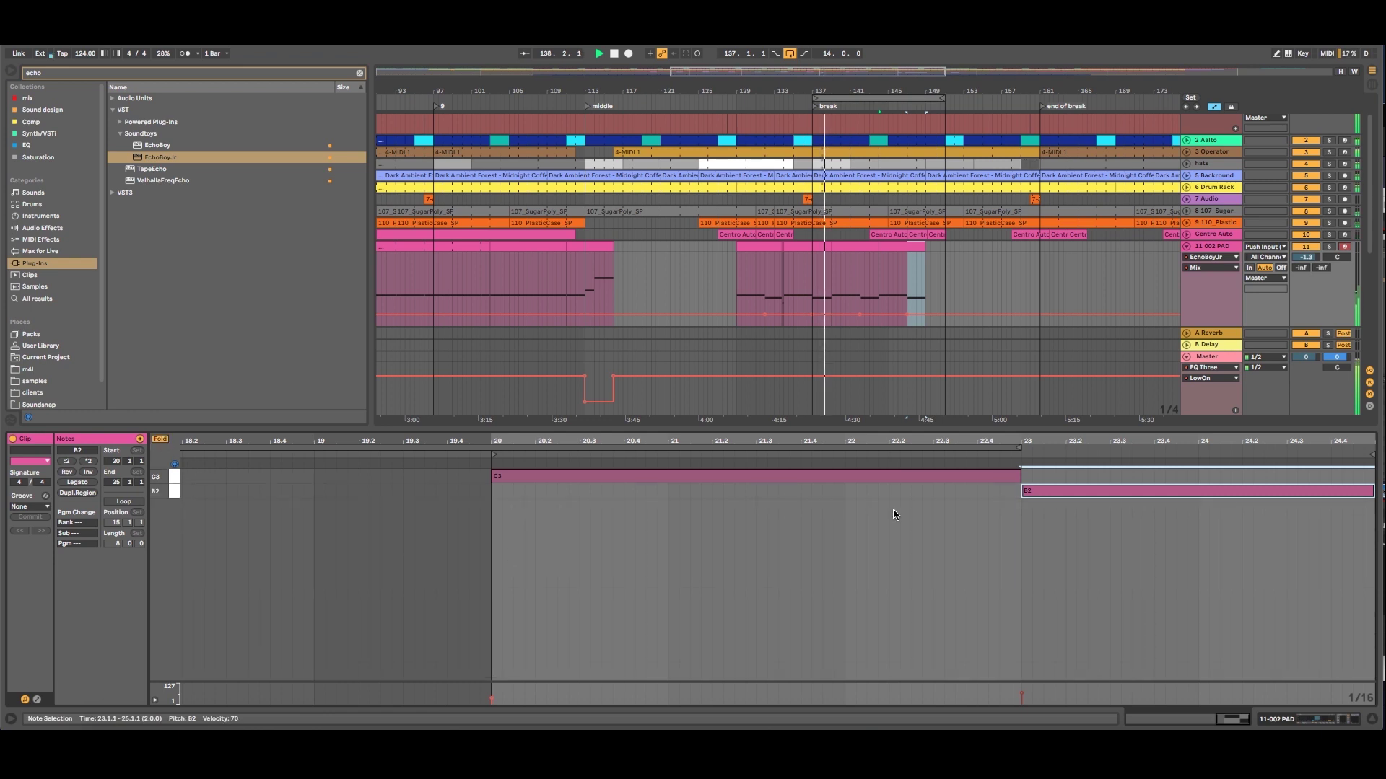
{"action": "left_click", "coordinate": [161, 440]}
{"action": "scroll", "coordinate": [996, 505], "scroll_direction": "up", "scroll_amount": 5}
{"action": "left_click_drag", "start_coordinate": [1036, 658], "coordinate": [1037, 619]}
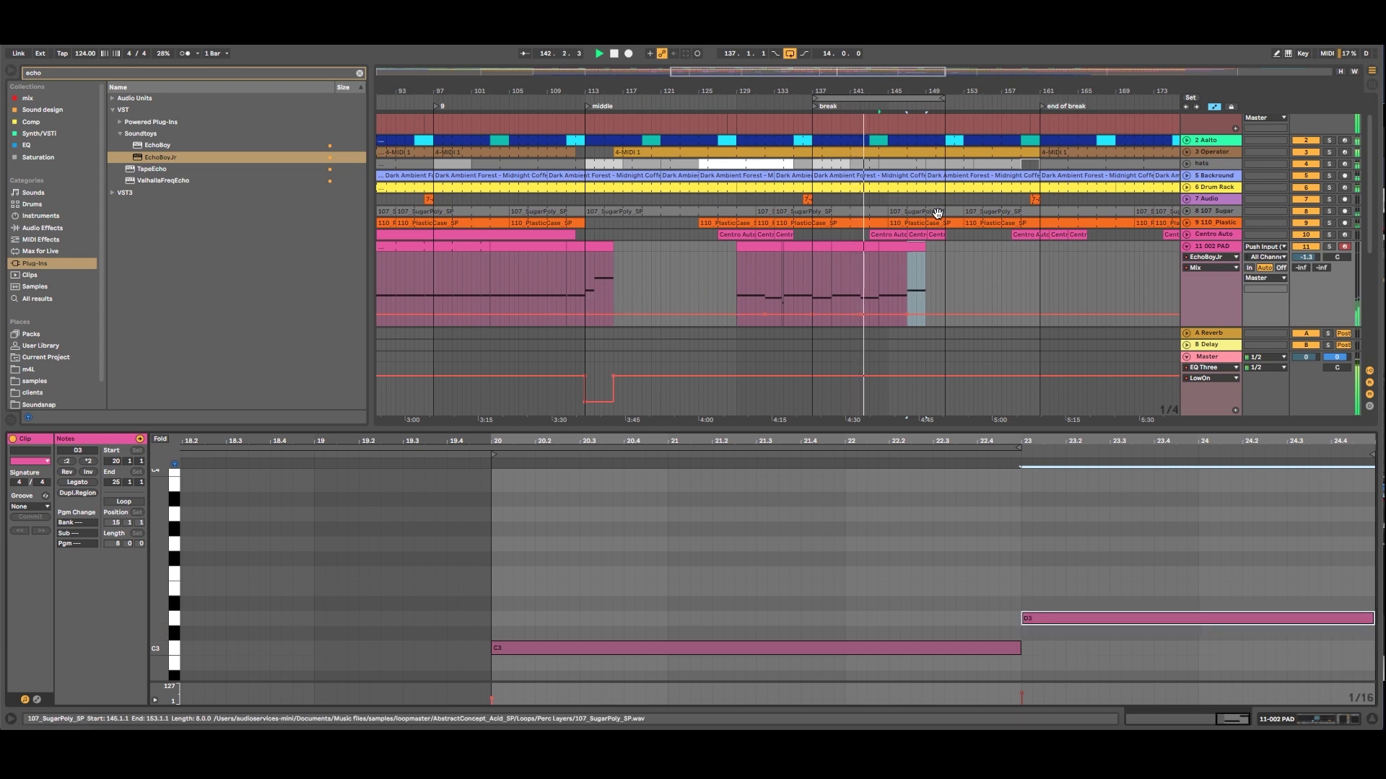
{"action": "left_click", "coordinate": [1074, 620]}
{"action": "left_click_drag", "start_coordinate": [1074, 621], "coordinate": [1076, 562]}
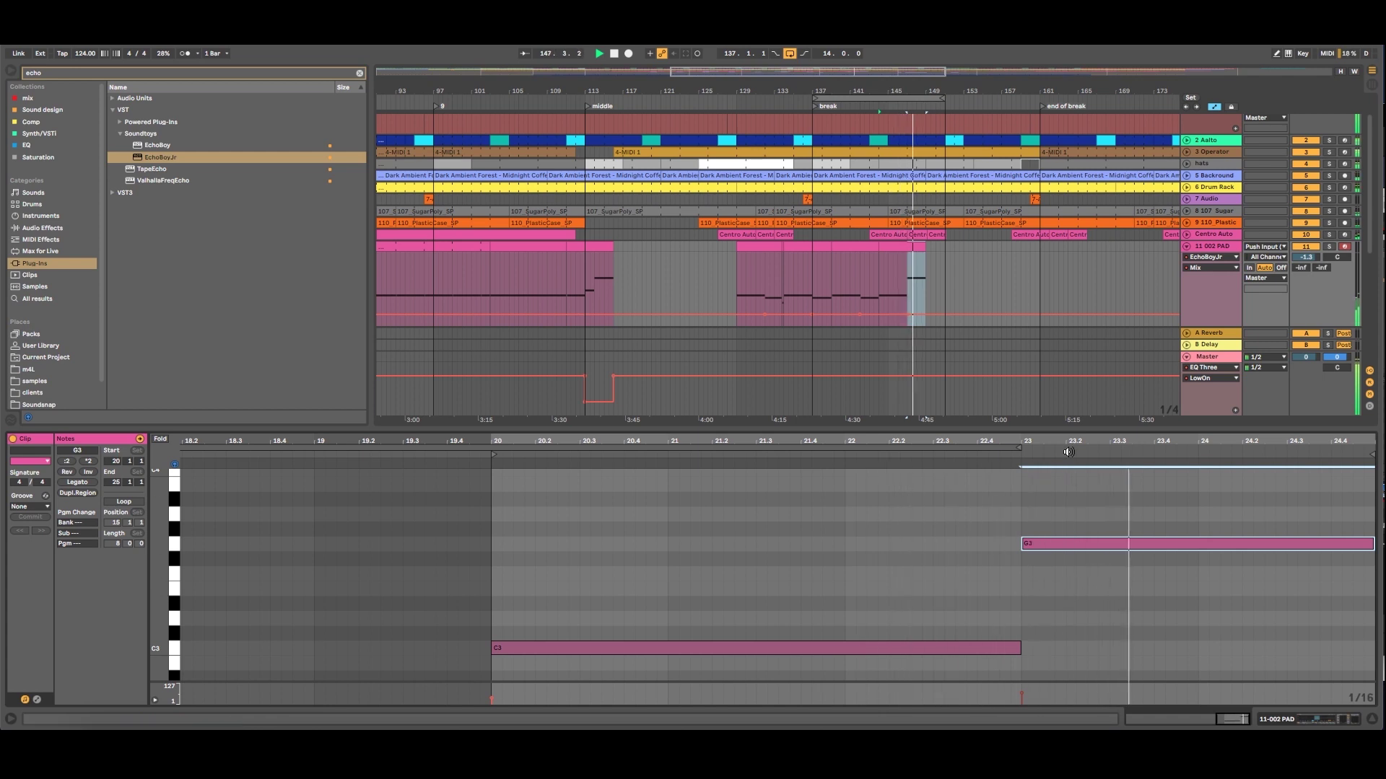
Shorten the pad clip at bar 144 so it ends at bar 147, and select the 11-002 PAD track.
{"action": "left_click", "coordinate": [916, 247]}
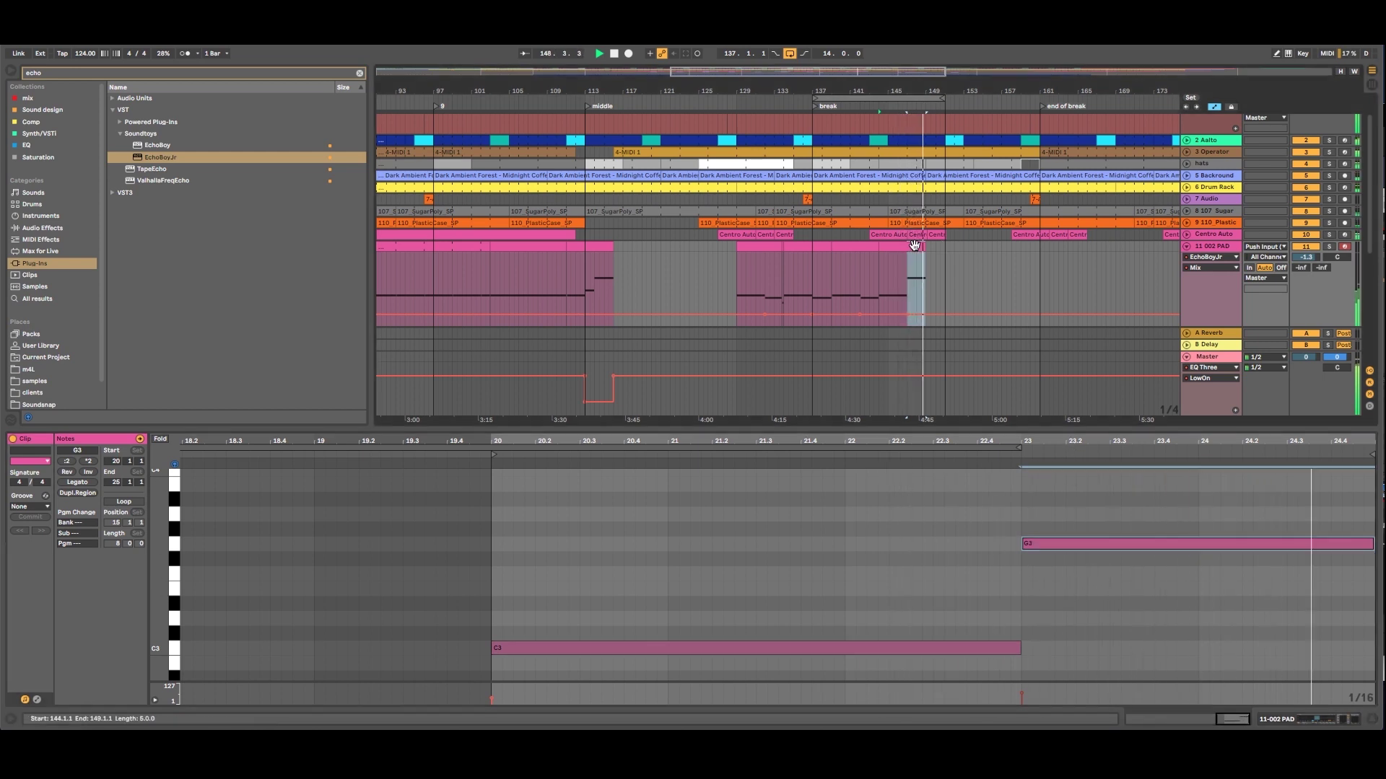
{"action": "scroll", "coordinate": [976, 278], "scroll_direction": "down", "scroll_amount": 6}
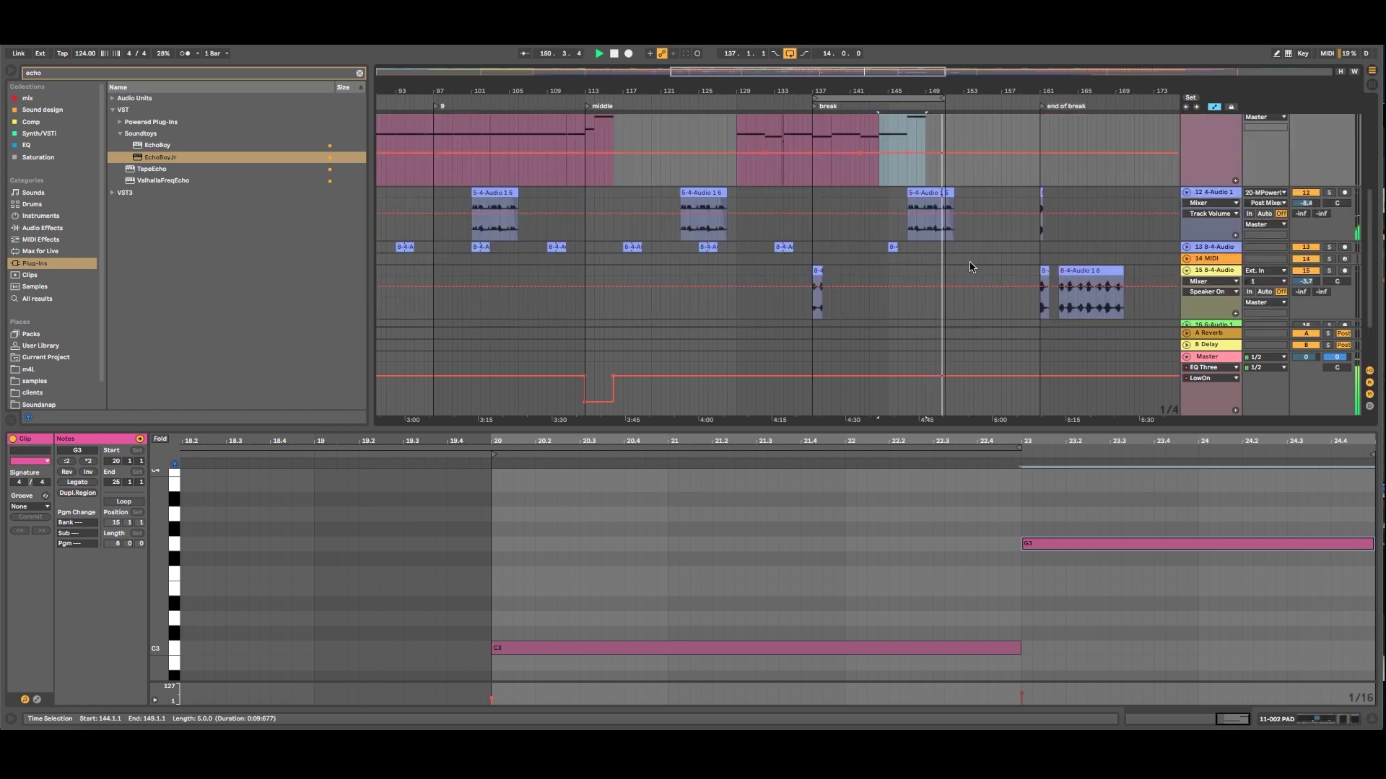
{"action": "scroll", "coordinate": [972, 269], "scroll_direction": "up", "scroll_amount": 6}
{"action": "left_click_drag", "start_coordinate": [925, 164], "coordinate": [904, 164]}
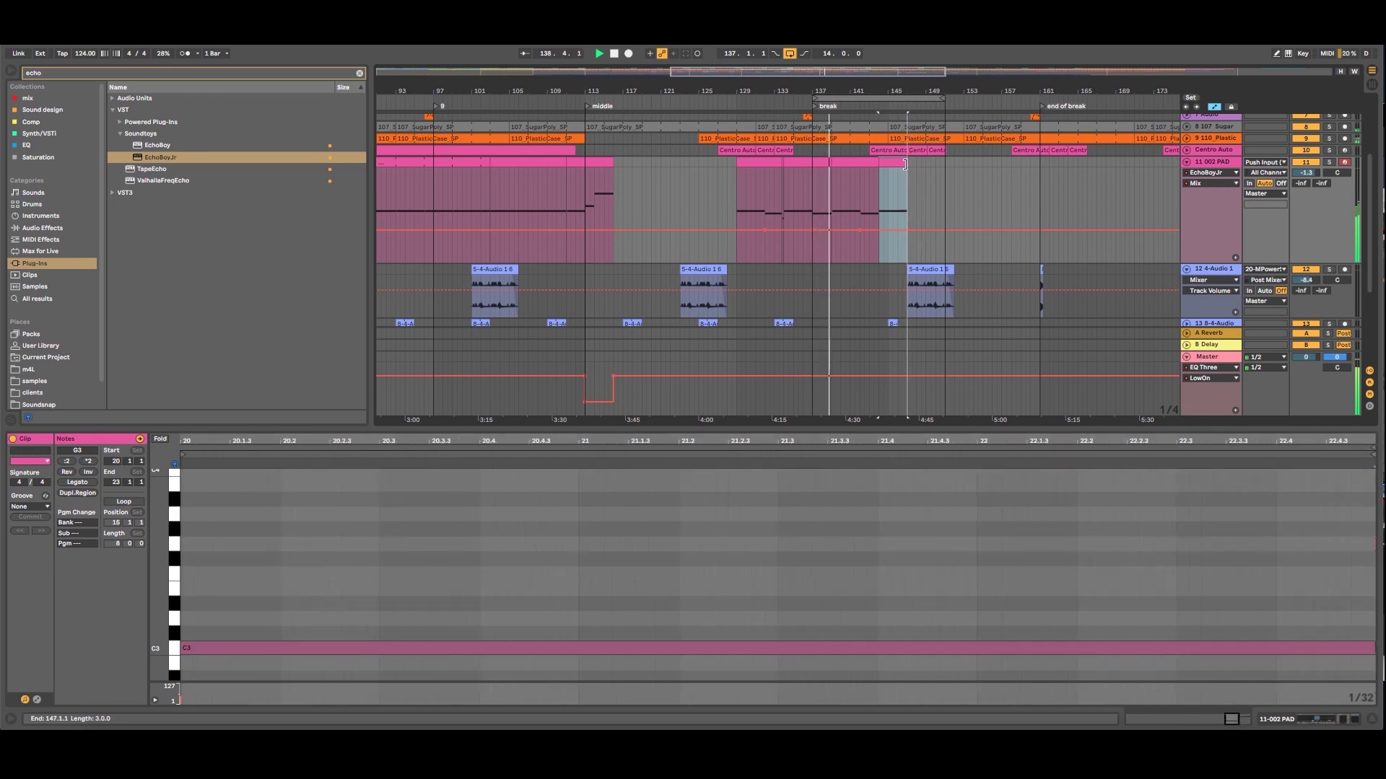
{"action": "scroll", "coordinate": [921, 349], "scroll_direction": "down", "scroll_amount": 3}
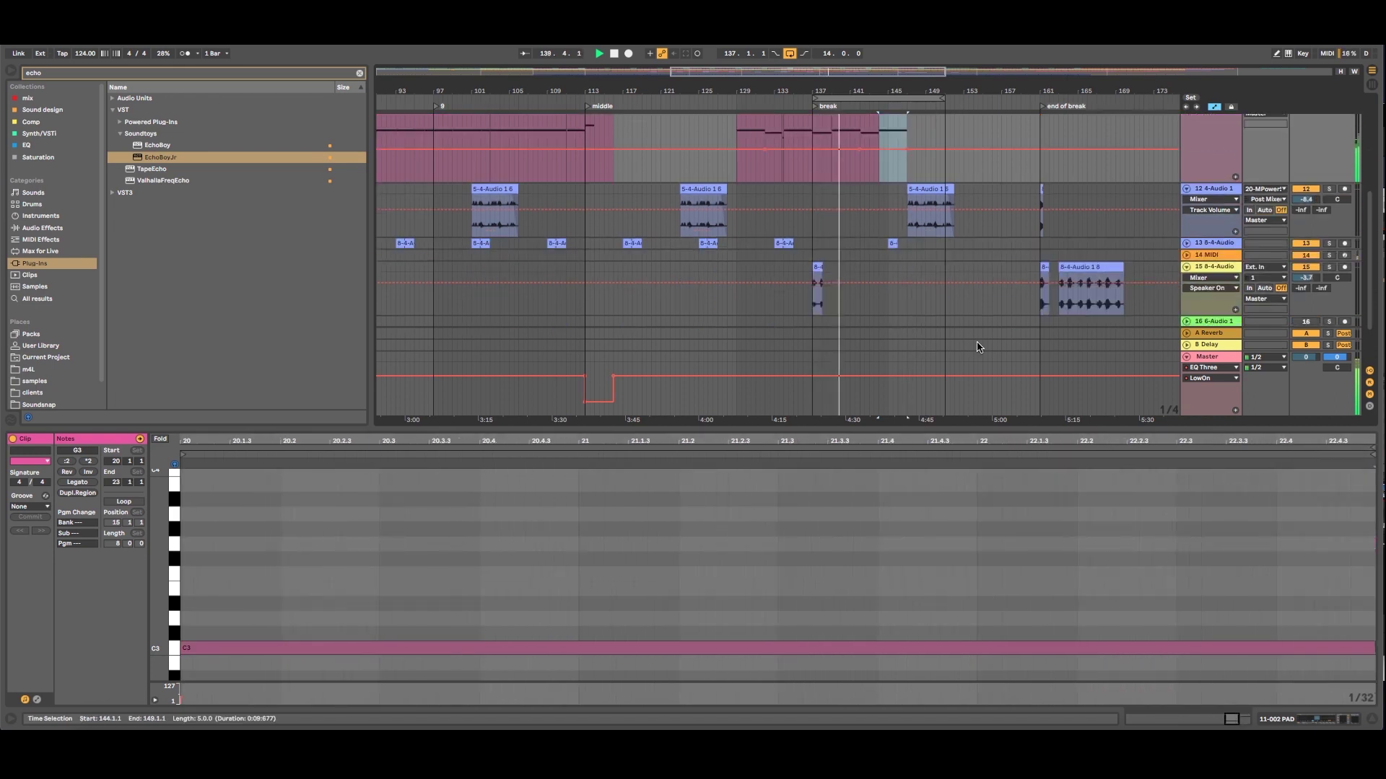
{"action": "scroll", "coordinate": [979, 348], "scroll_direction": "up", "scroll_amount": 3}
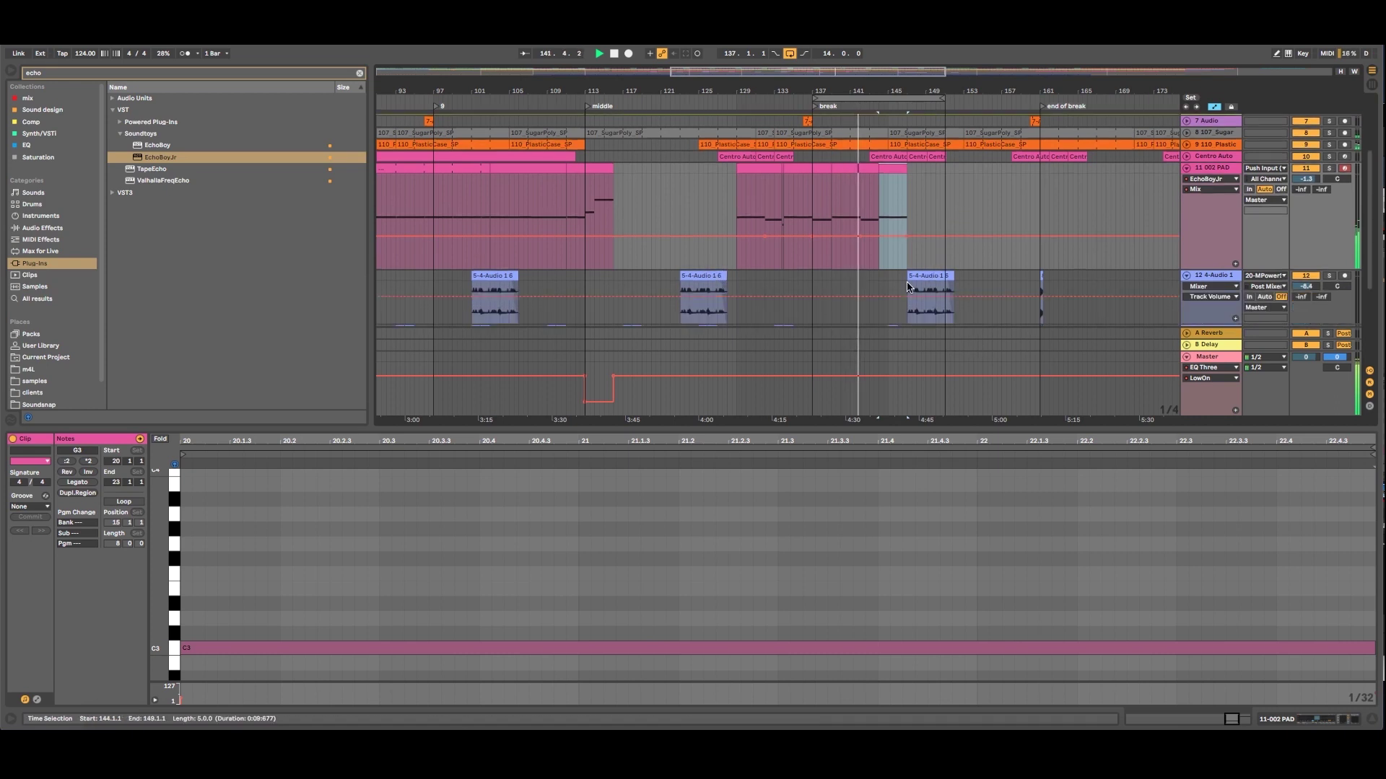
{"action": "left_click", "coordinate": [1190, 171]}
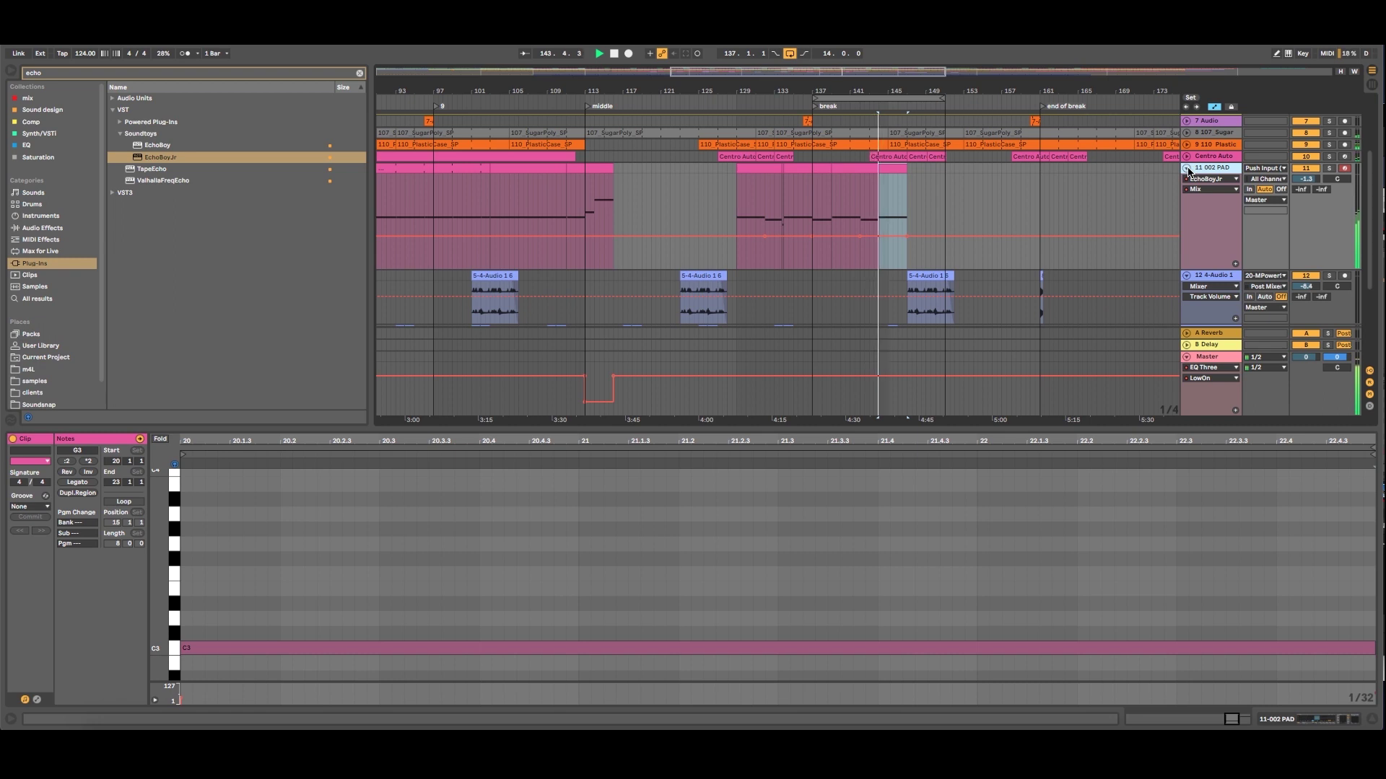
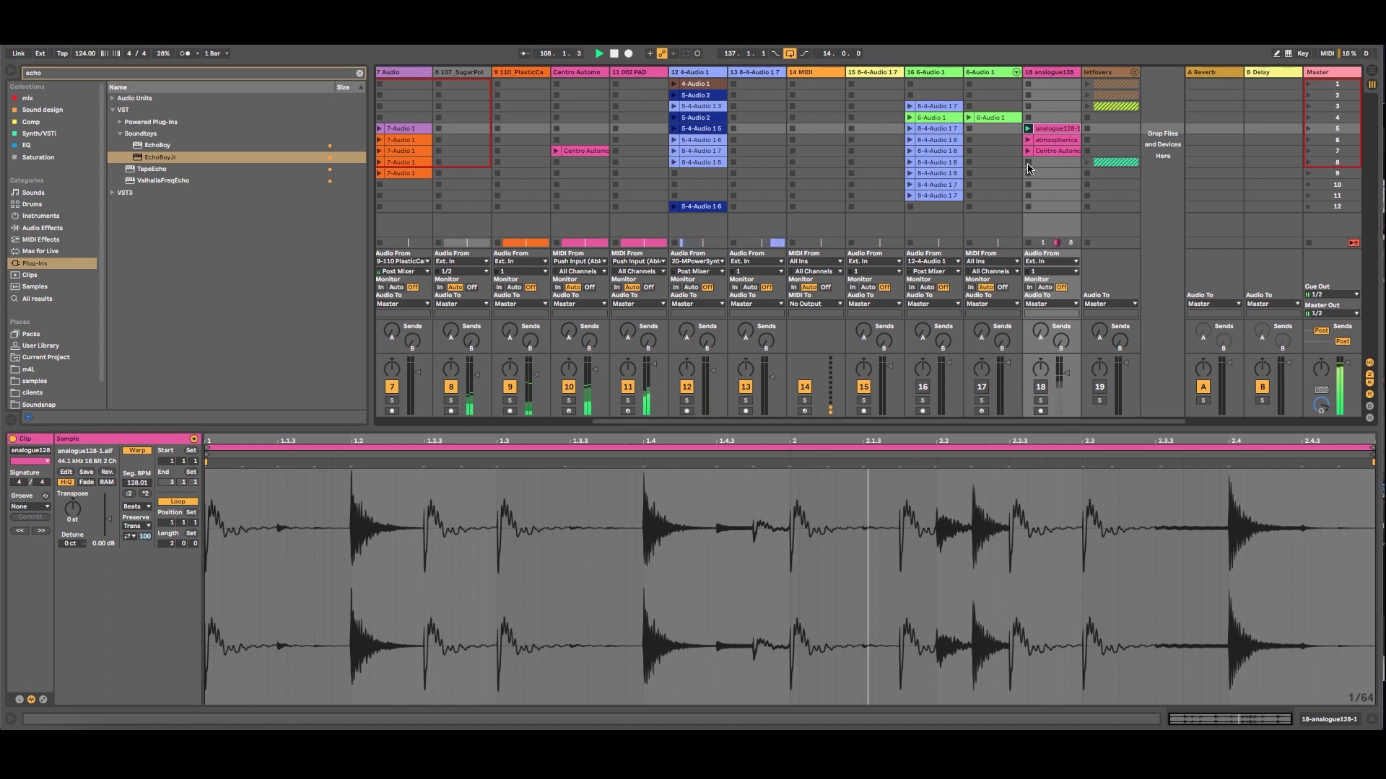
Activate the 18 analogue128 track in the mixer.
{"action": "left_click", "coordinate": [1040, 387]}
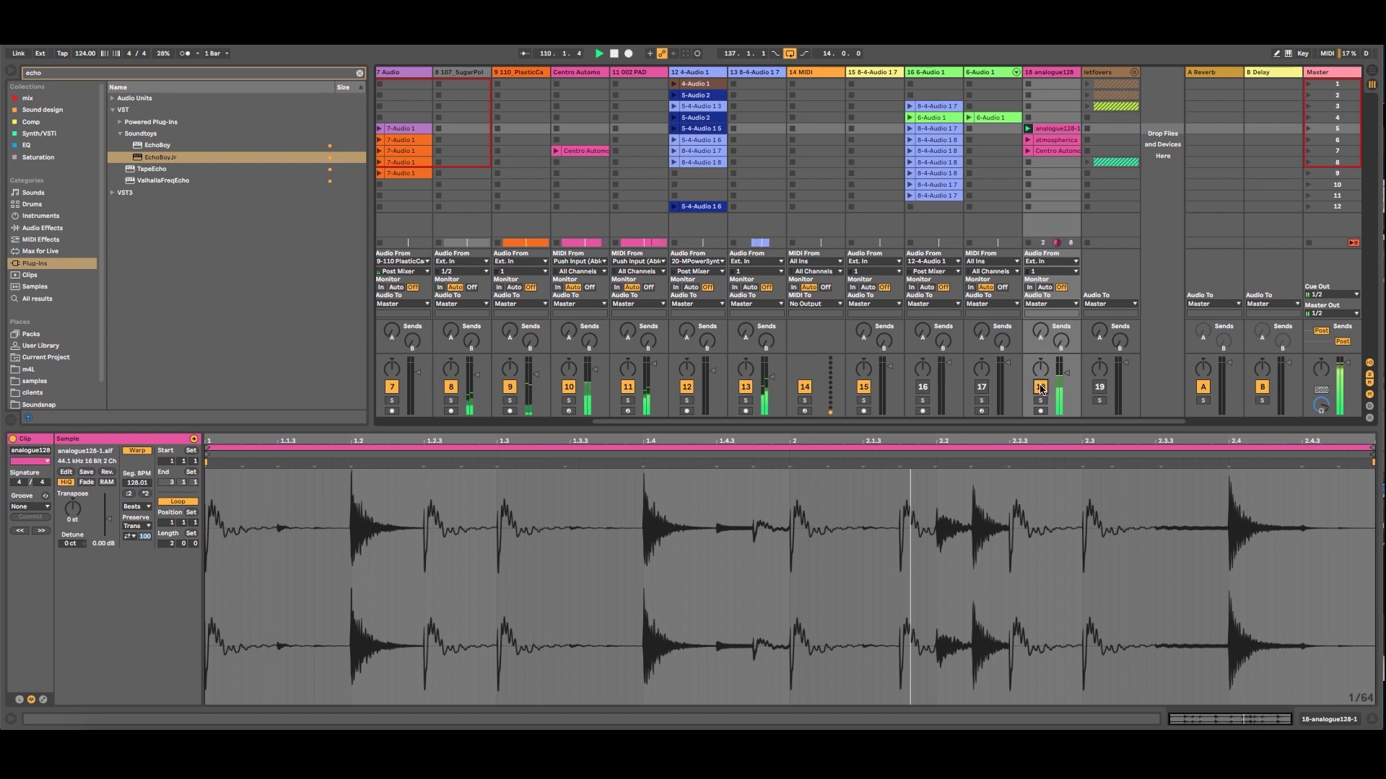
Deactivate the 18 analogue128 track and fold the 11-002 PAD track in the arrangement.
{"action": "left_click", "coordinate": [1040, 387]}
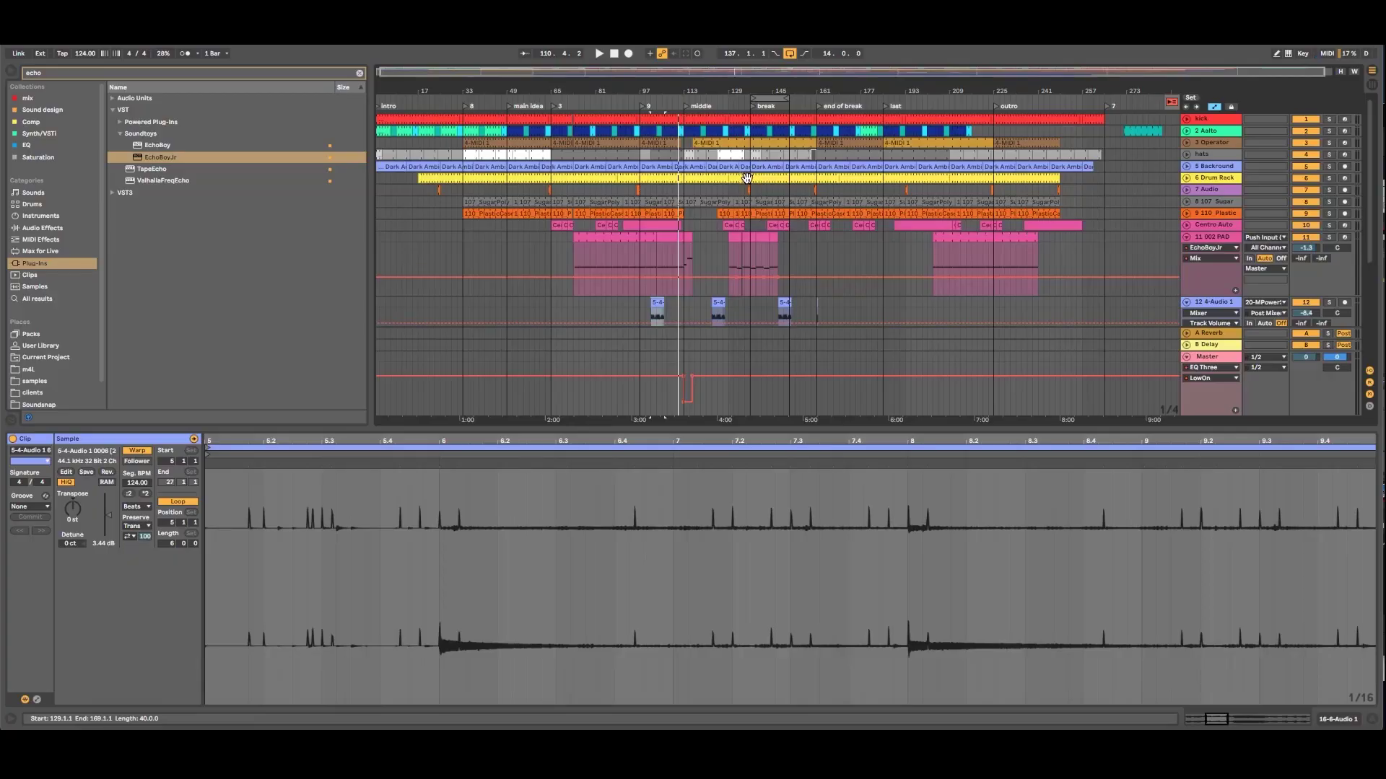
{"action": "scroll", "coordinate": [749, 203], "scroll_direction": "down", "scroll_amount": 2}
{"action": "scroll", "coordinate": [749, 203], "scroll_direction": "up", "scroll_amount": 2}
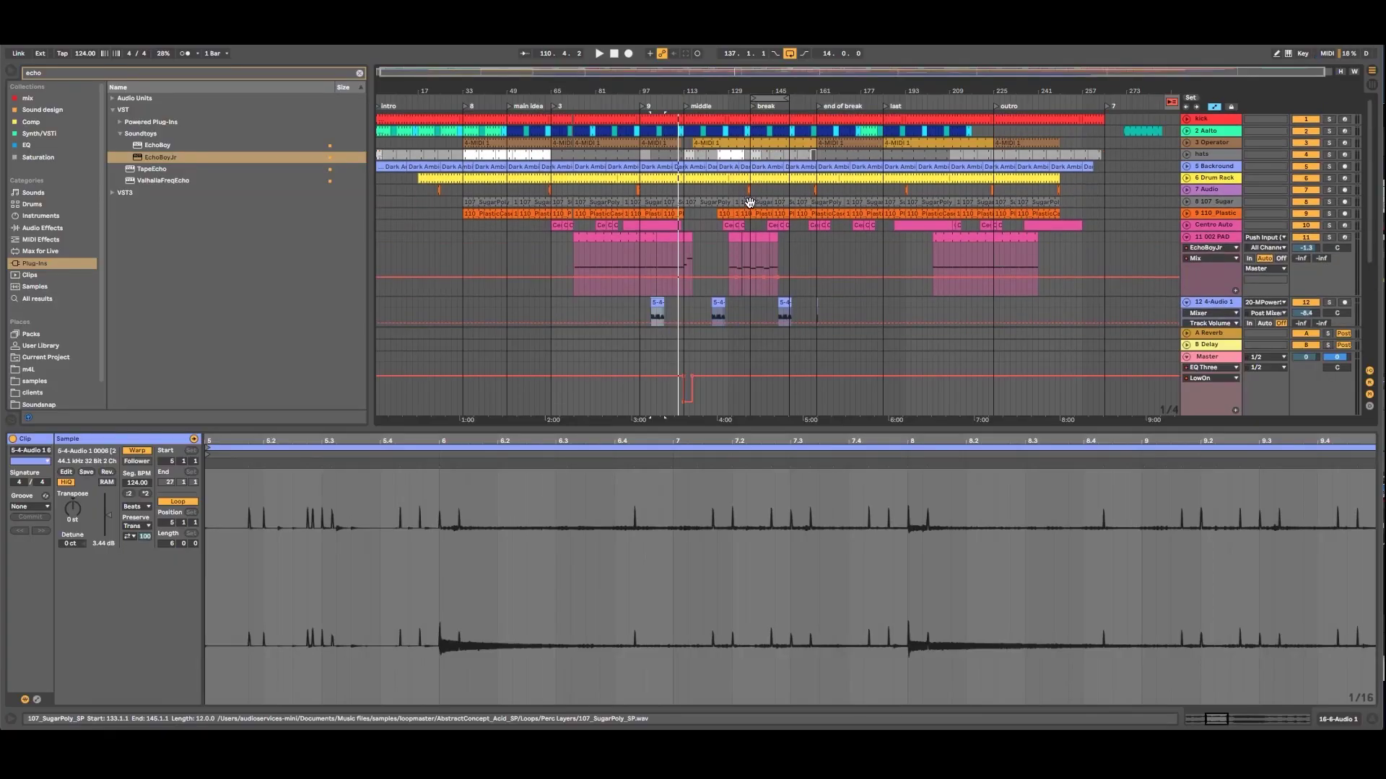
{"action": "left_click", "coordinate": [1204, 192]}
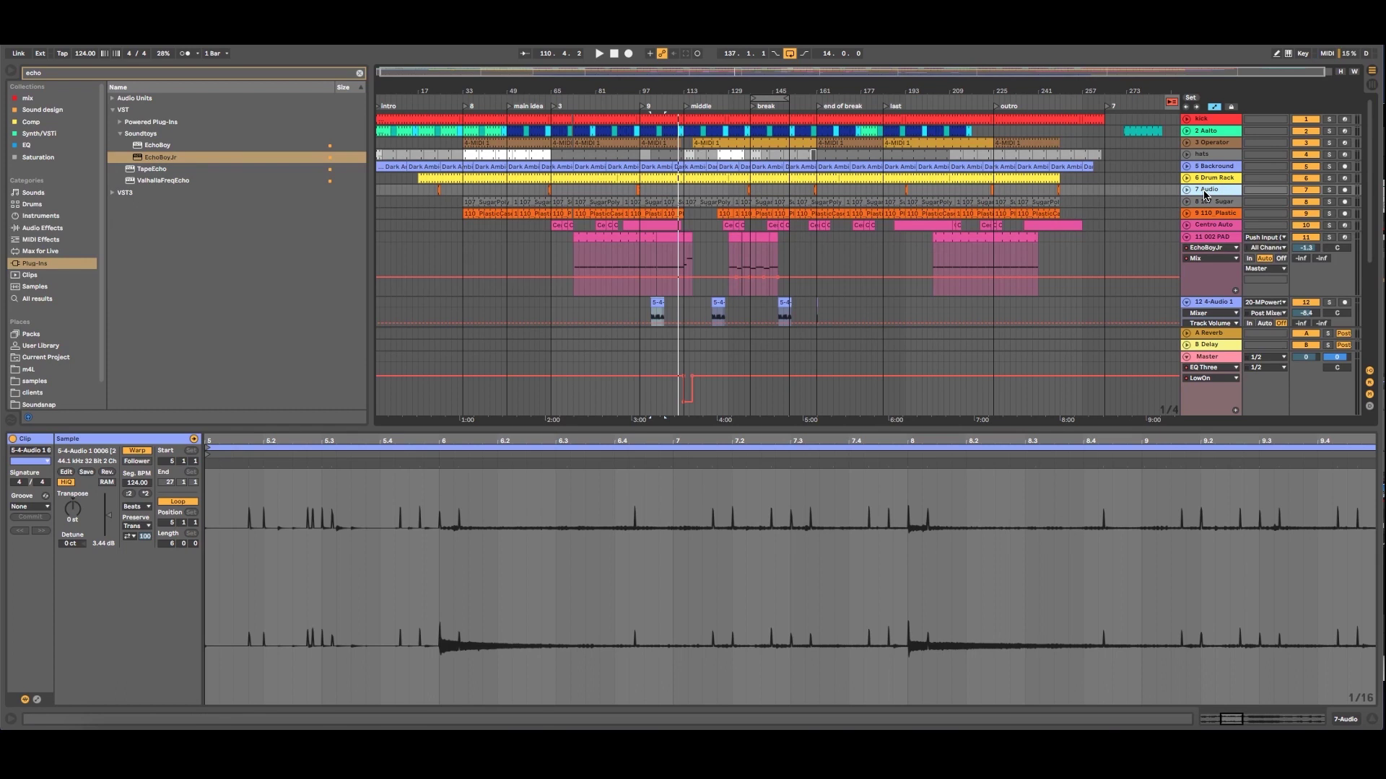
{"action": "left_click", "coordinate": [1188, 238]}
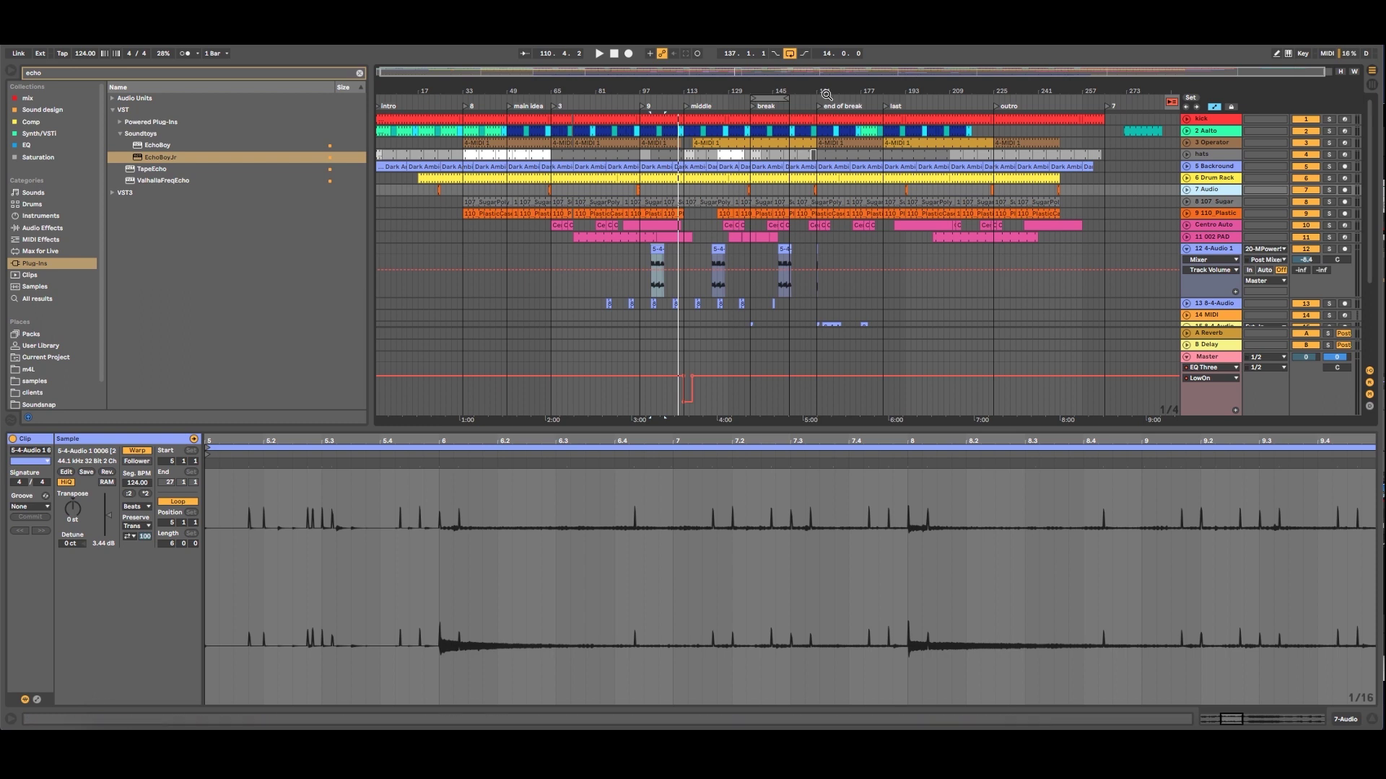
Duplicate the 12 4-Audio 1 section from bar 97 to 160.4.1 directly behind itself.
{"action": "mouse_move", "coordinate": [823, 88]}
{"action": "left_mouse_down"}
{"action": "mouse_move", "coordinate": [822, 163]}
{"action": "mouse_move", "coordinate": [822, 115]}
{"action": "left_mouse_up"}
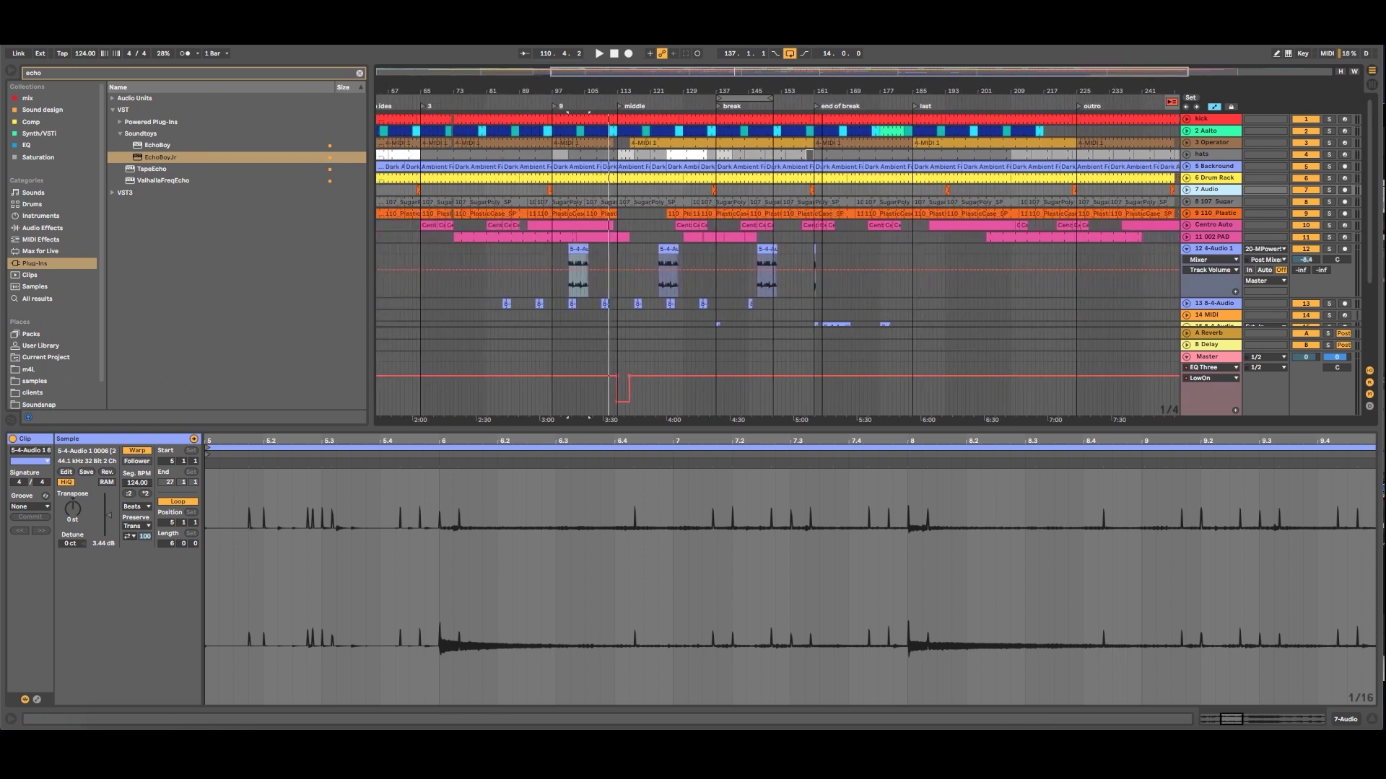
{"action": "left_click", "coordinate": [551, 251]}
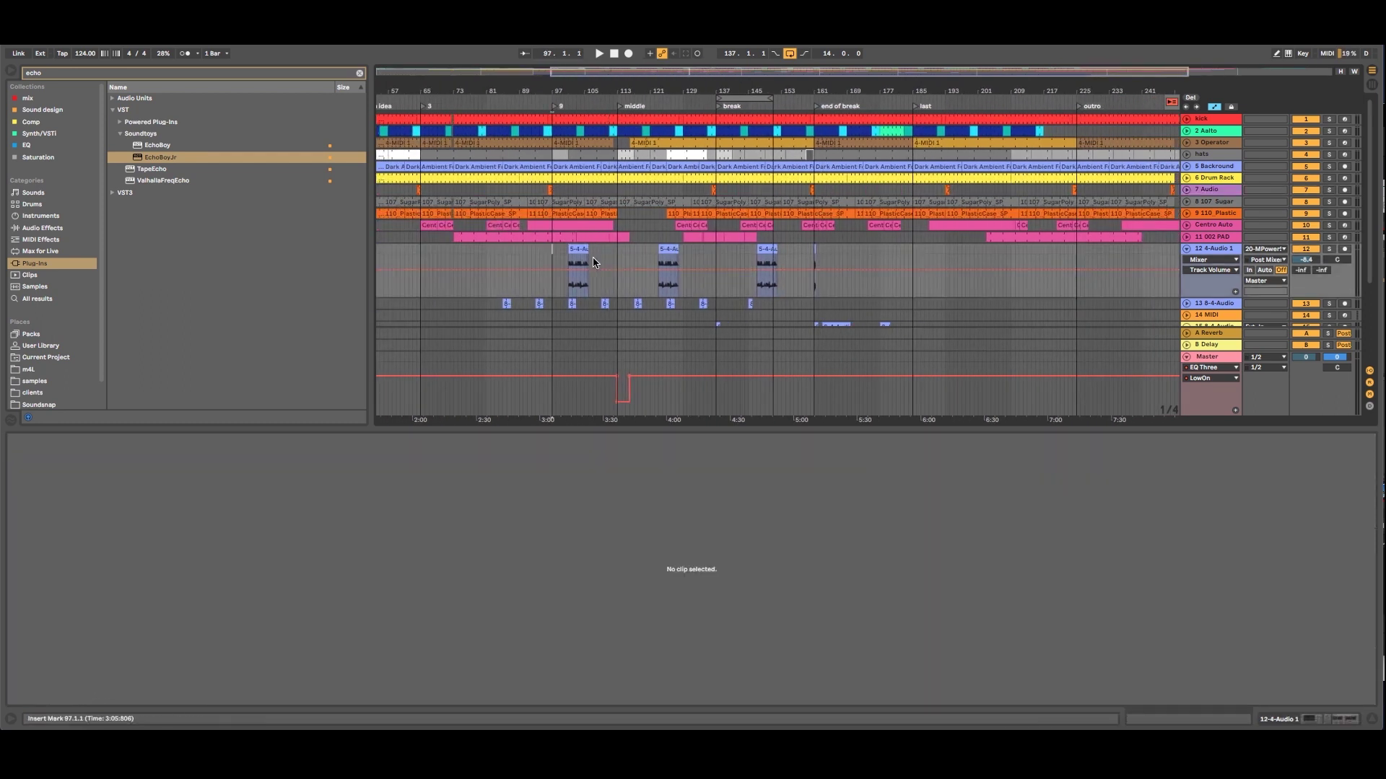
{"action": "left_click", "coordinate": [812, 260], "text": "shift"}
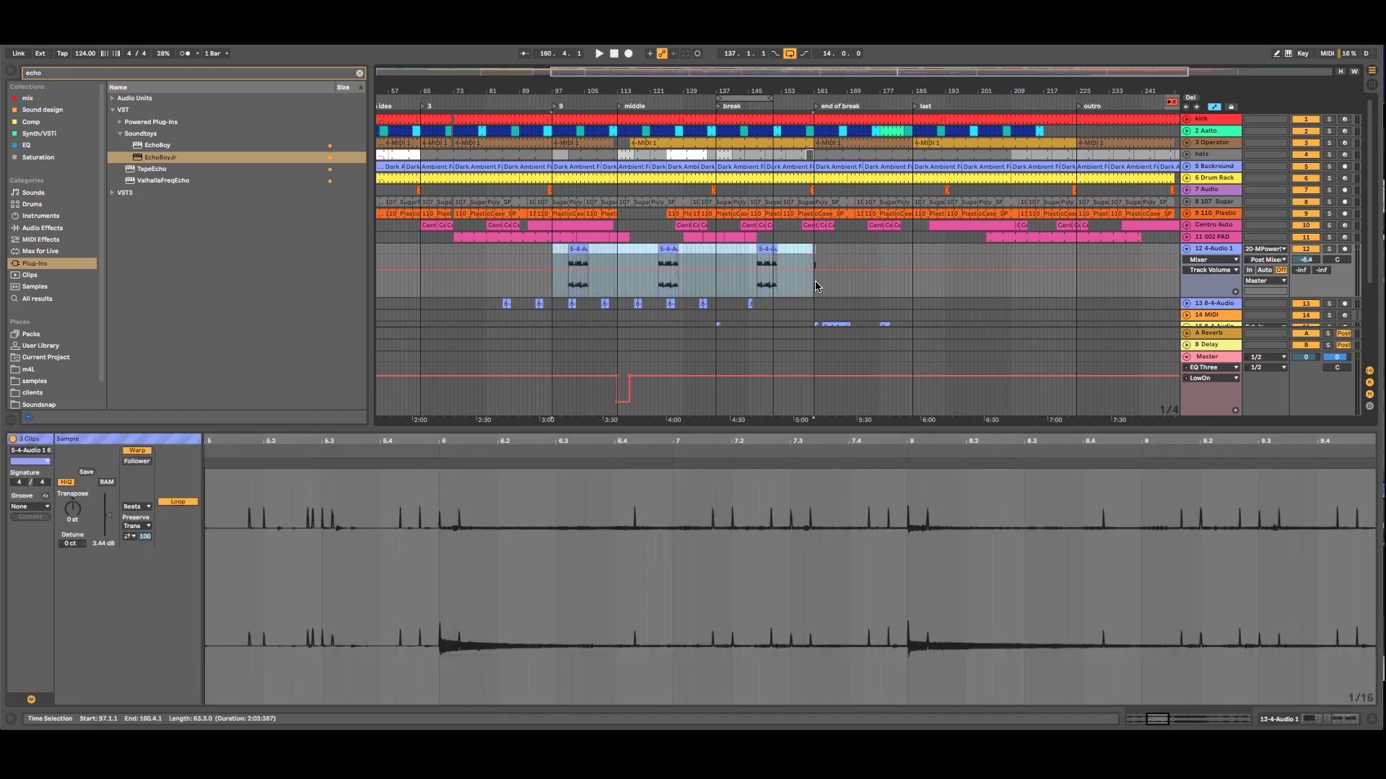
{"action": "key", "text": "ctrl+d"}
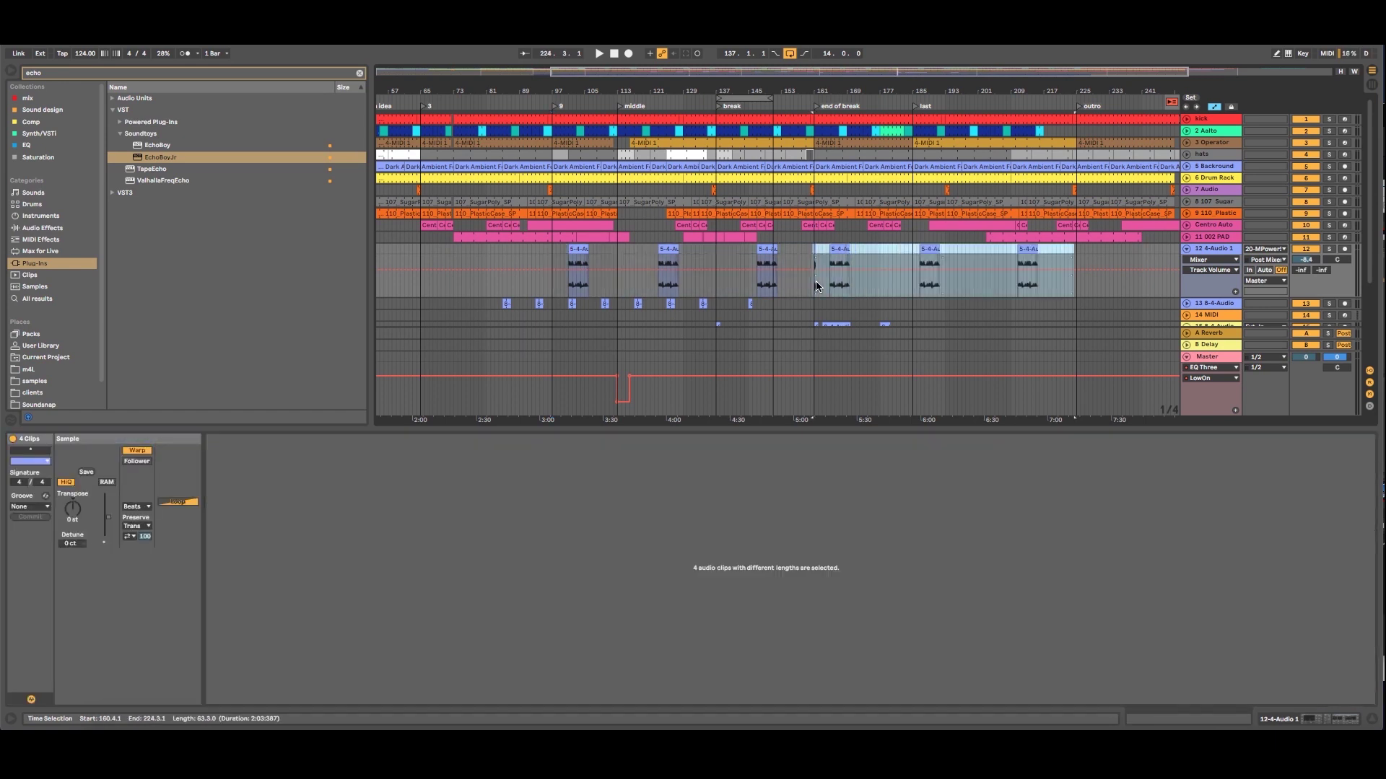
{"action": "left_click", "coordinate": [874, 257]}
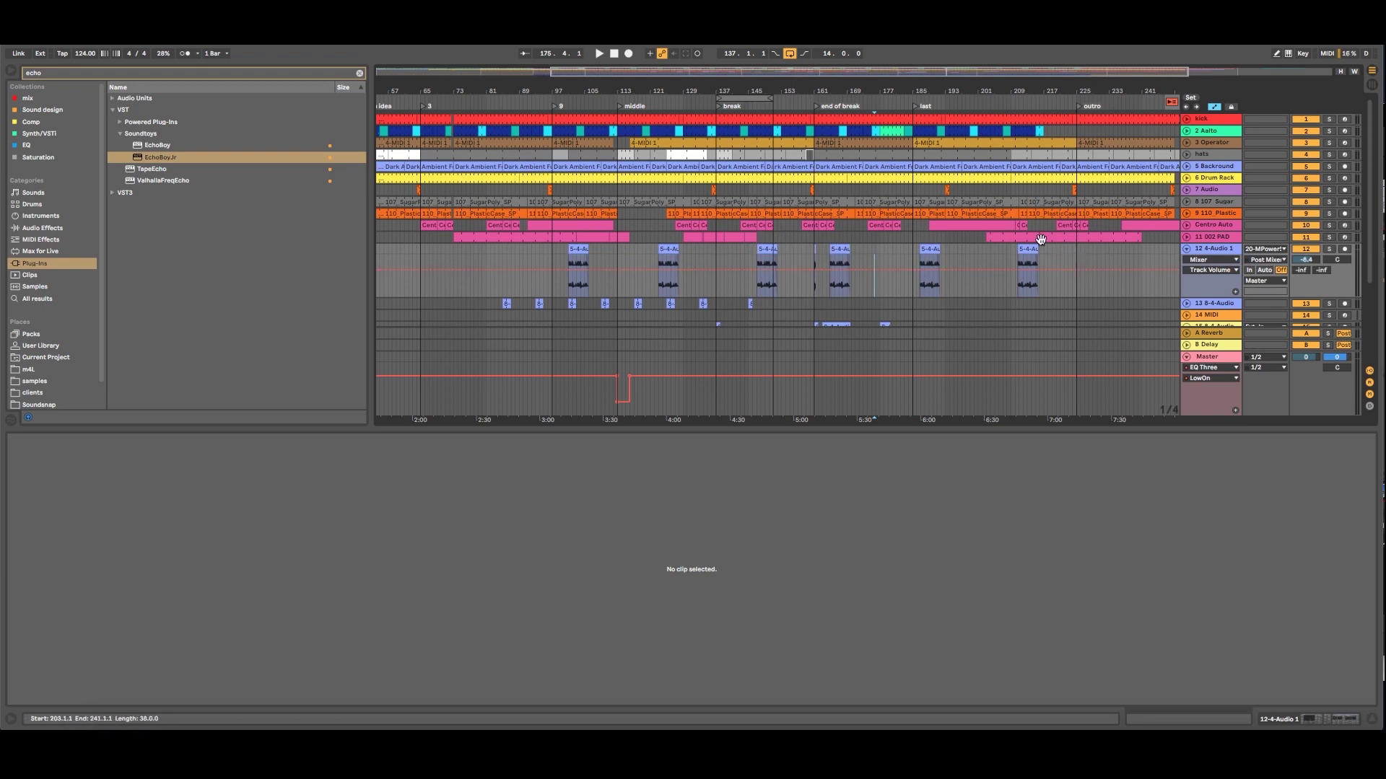
Check the pad clips at bars 203, 144 and 139, and extend the break's loop to the end of break locator.
{"action": "left_click", "coordinate": [1040, 240]}
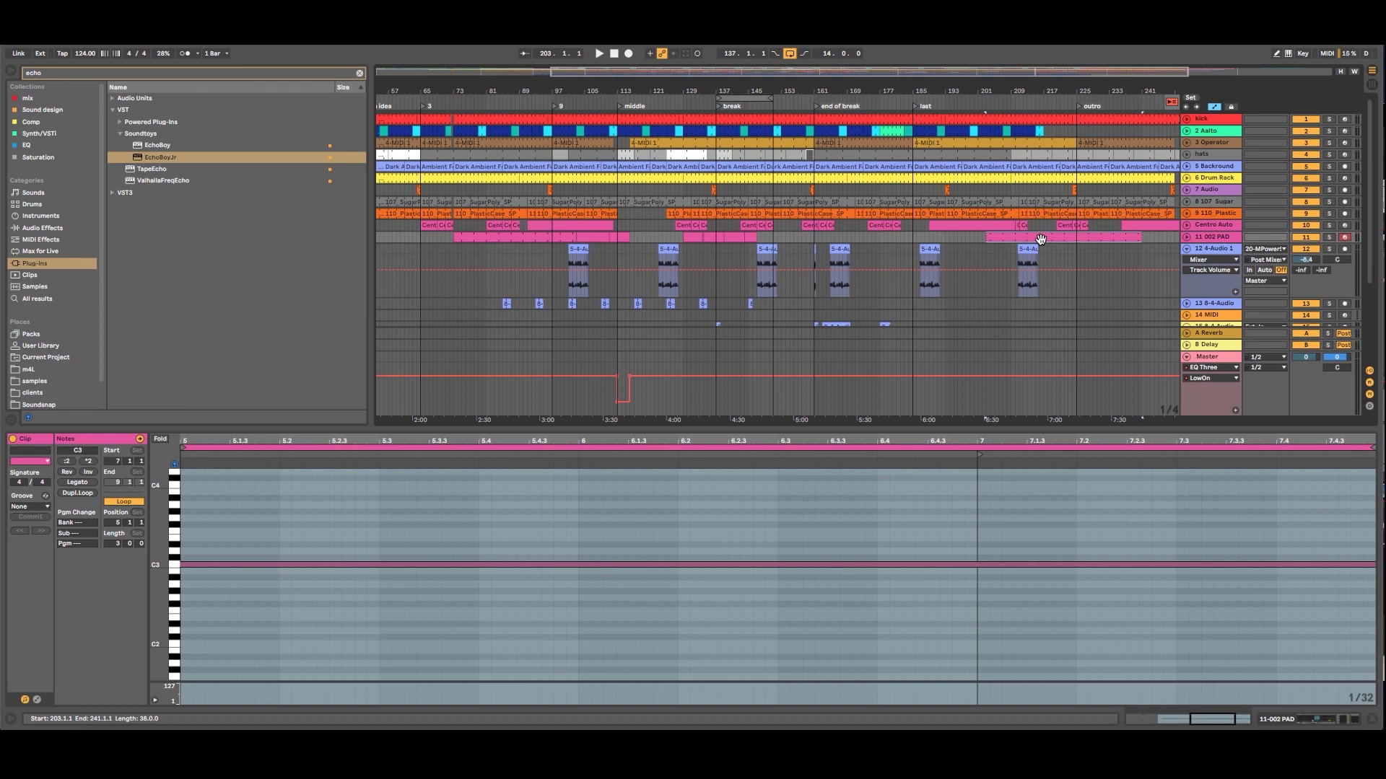
{"action": "left_click", "coordinate": [749, 238]}
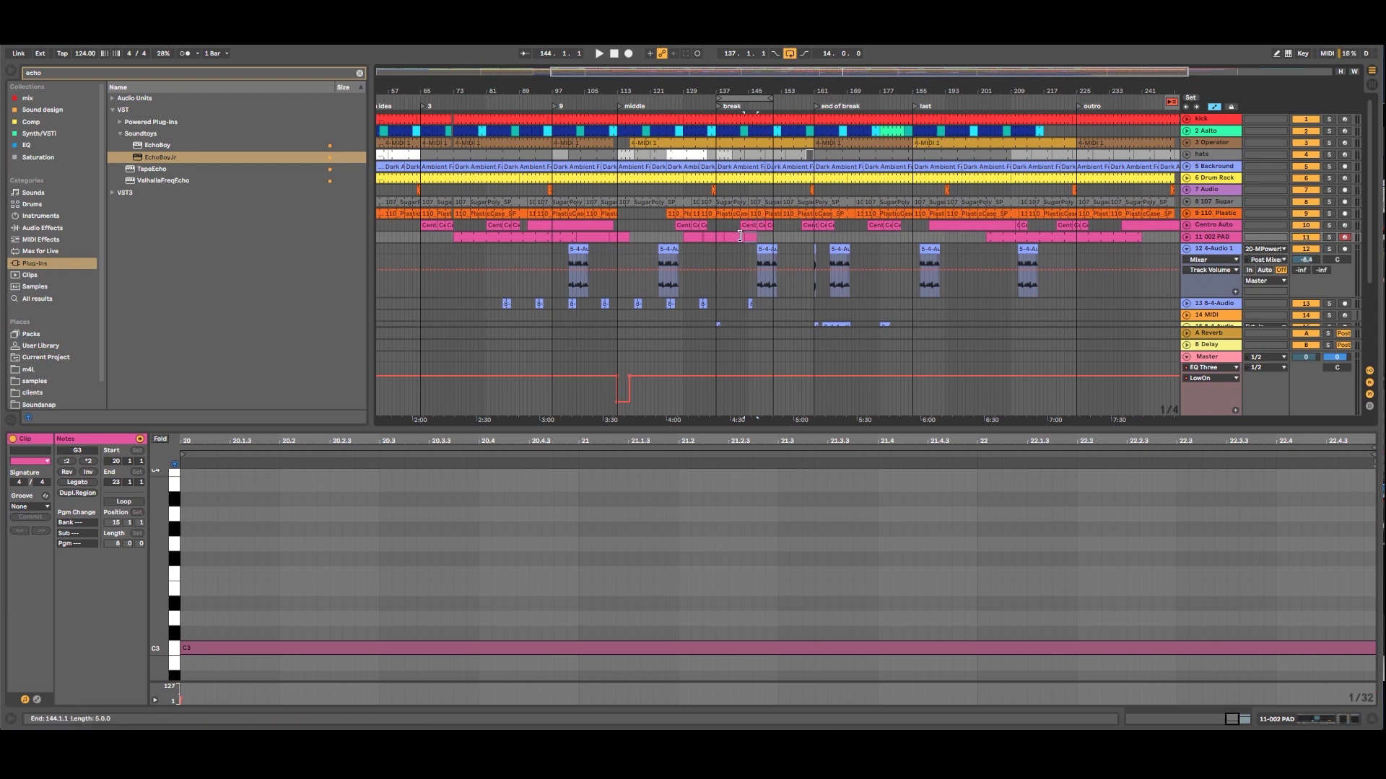
{"action": "left_click", "coordinate": [738, 236]}
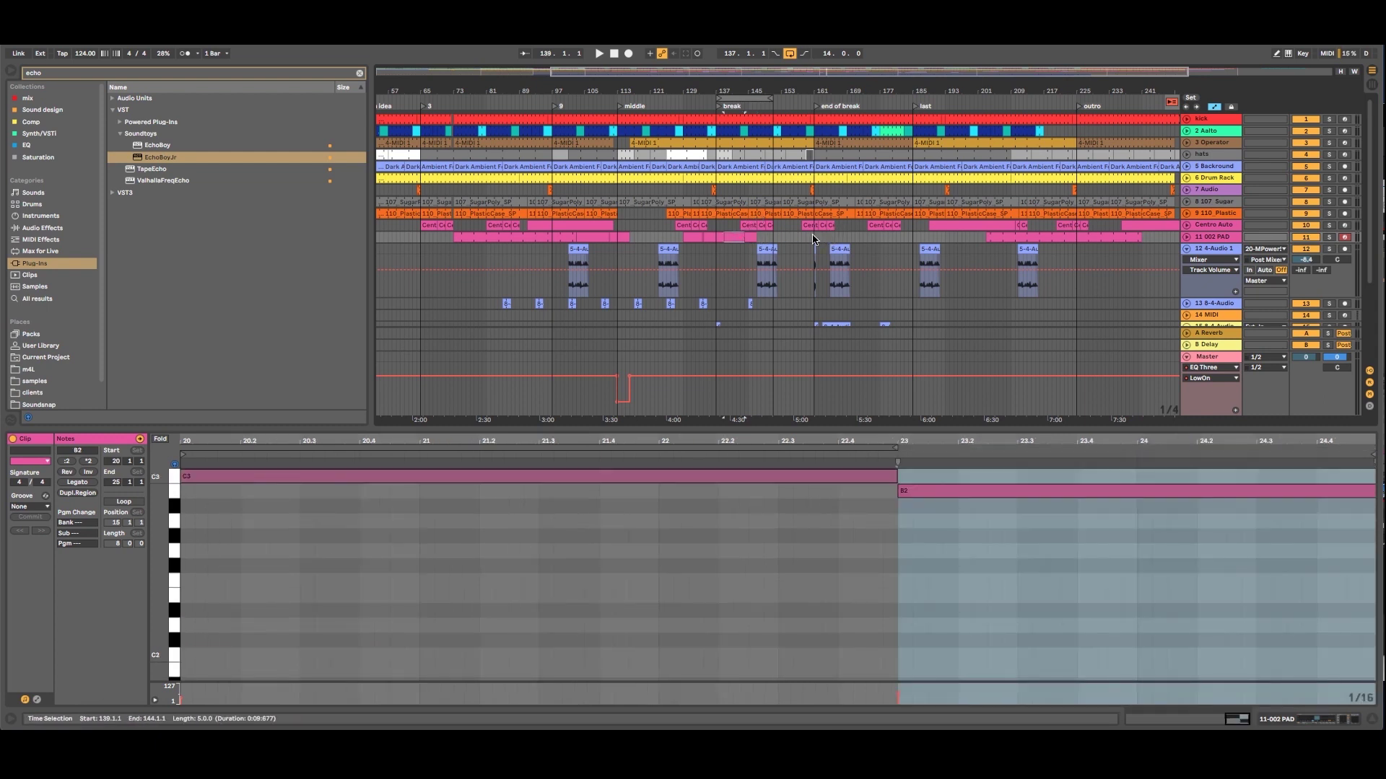
{"action": "left_click_drag", "start_coordinate": [769, 102], "coordinate": [811, 101]}
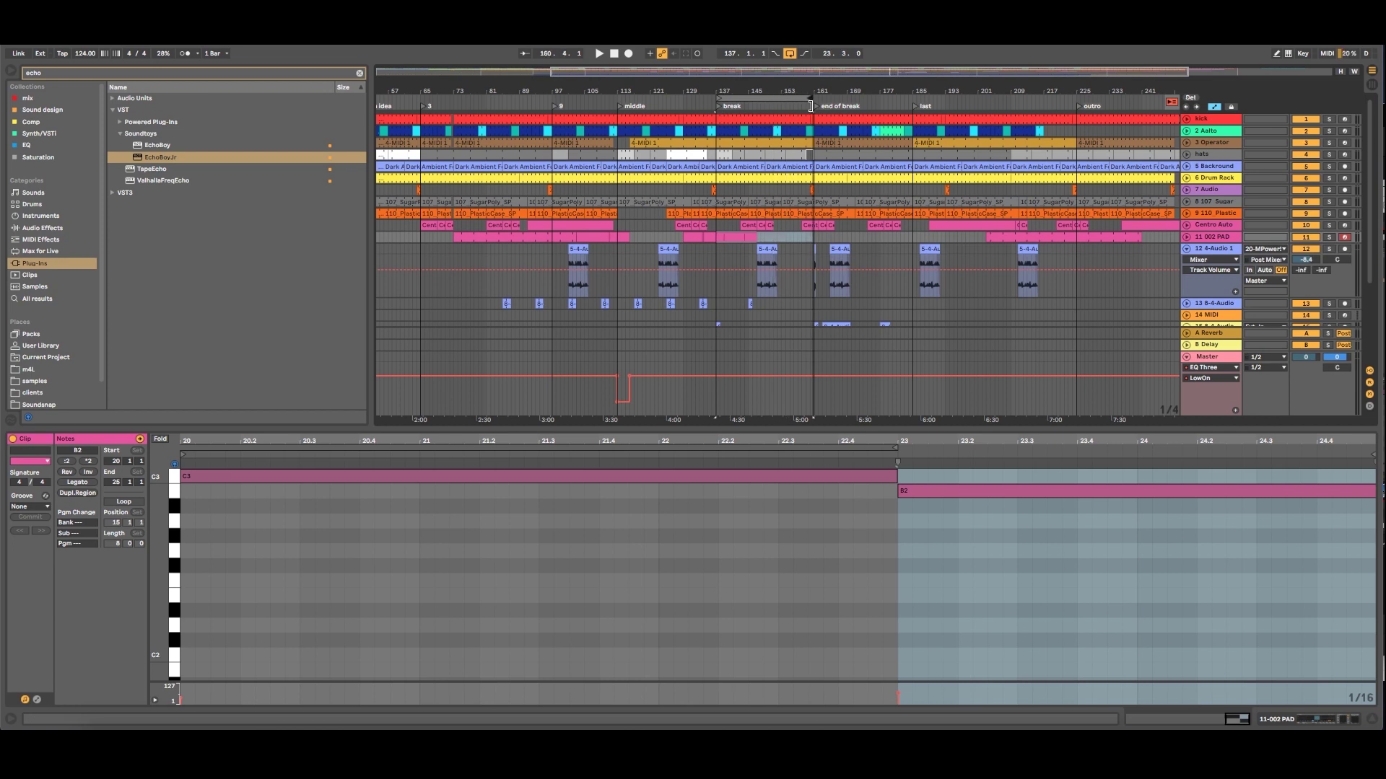
{"action": "left_click", "coordinate": [868, 237]}
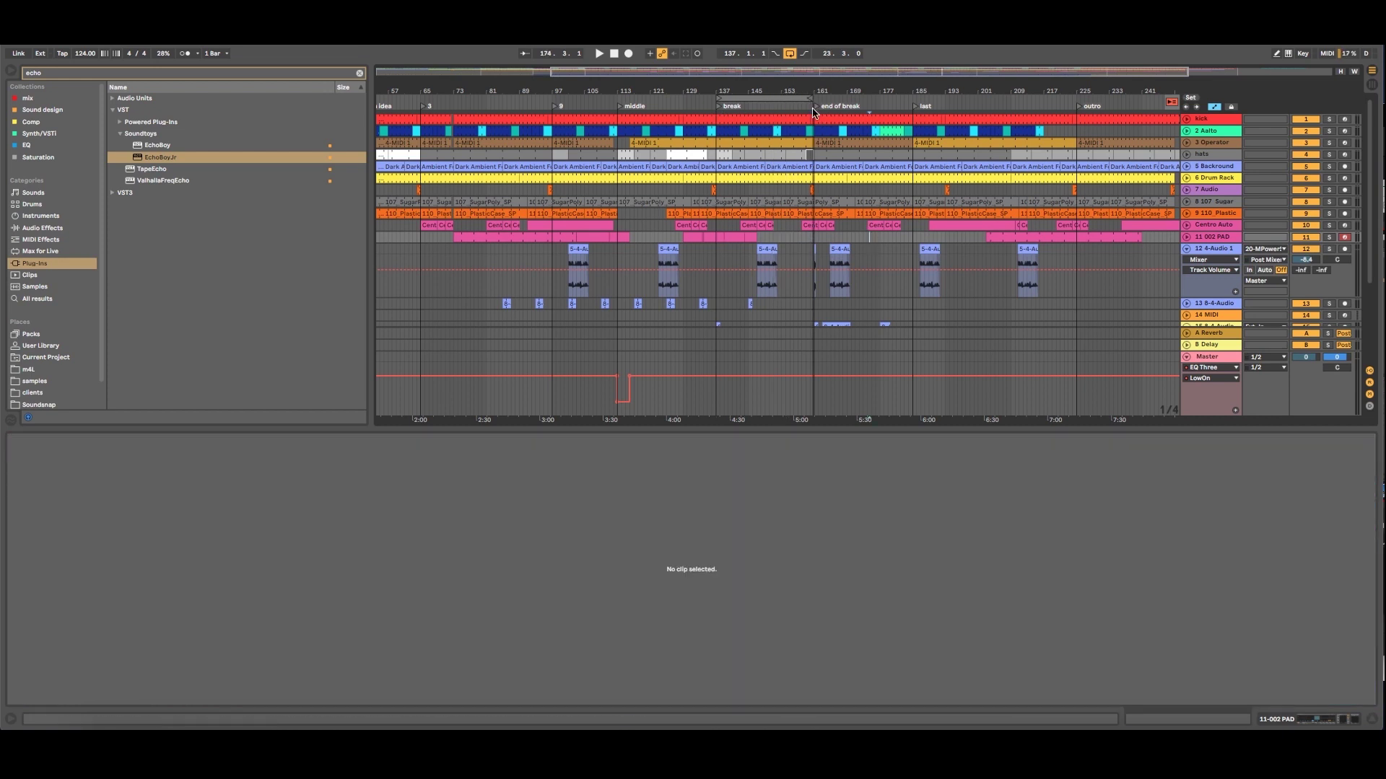
{"action": "left_click_drag", "start_coordinate": [809, 101], "coordinate": [811, 102]}
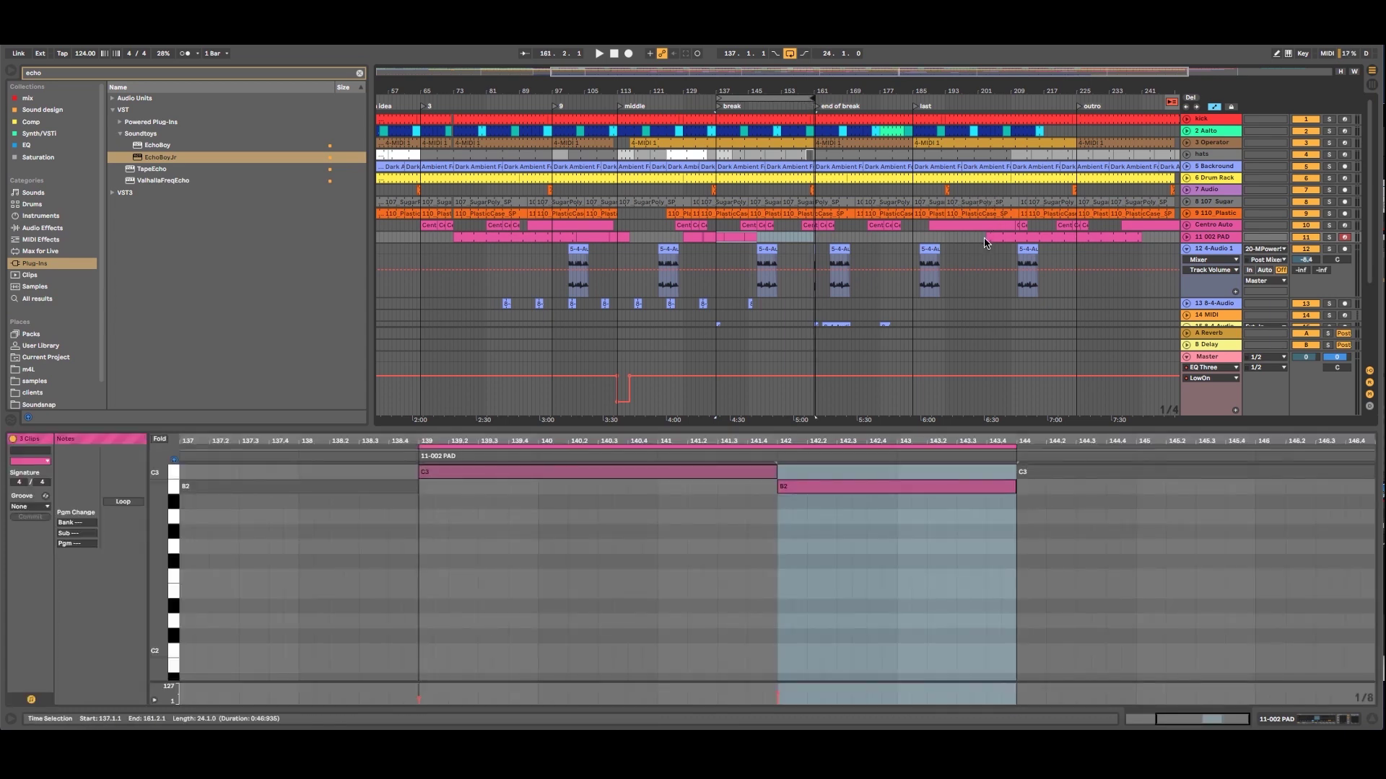
Move the late pad clips earlier to about bar 177 and remove the Centro Auto clips around bar 161.
{"action": "left_click_drag", "start_coordinate": [1004, 240], "coordinate": [813, 230]}
{"action": "key", "text": "Delete"}
{"action": "left_click", "coordinate": [827, 229]}
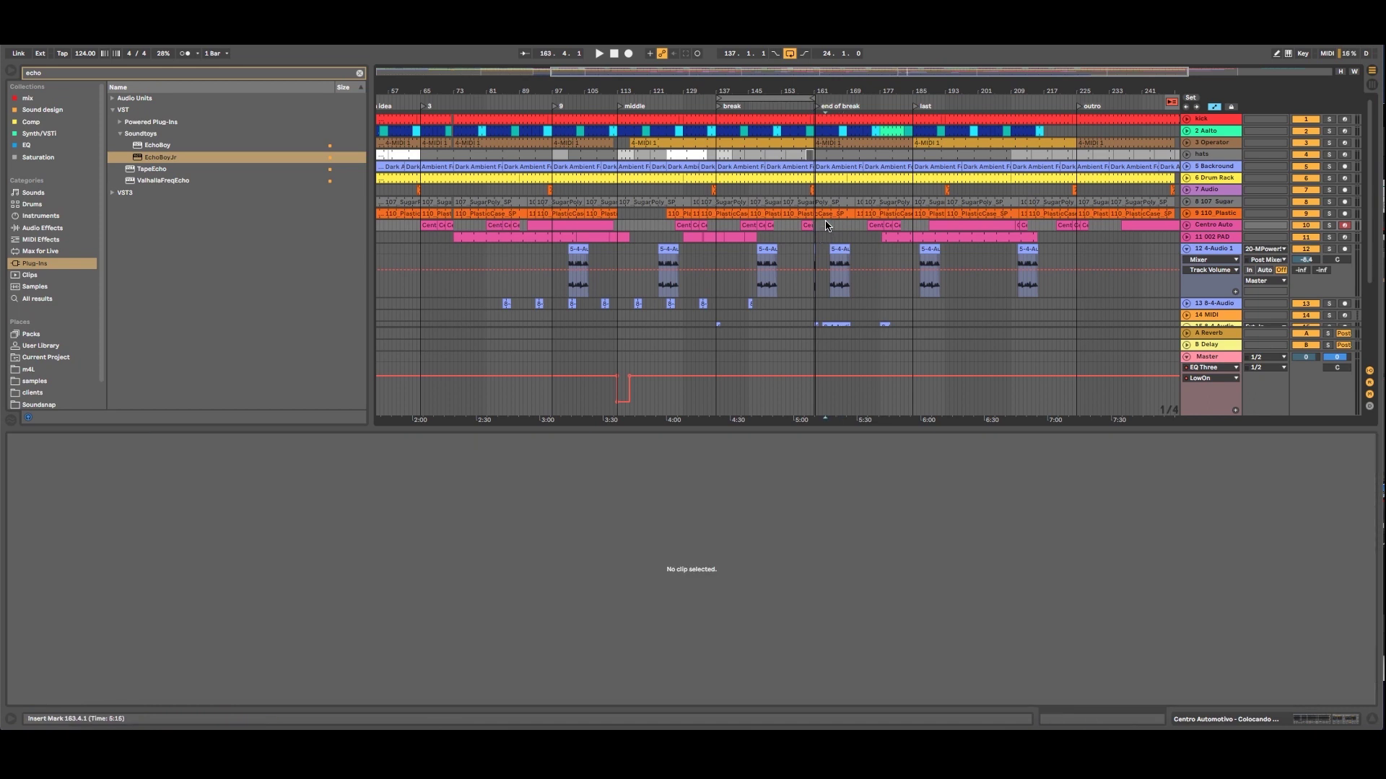
{"action": "left_click", "coordinate": [803, 227]}
{"action": "left_click", "coordinate": [798, 230]}
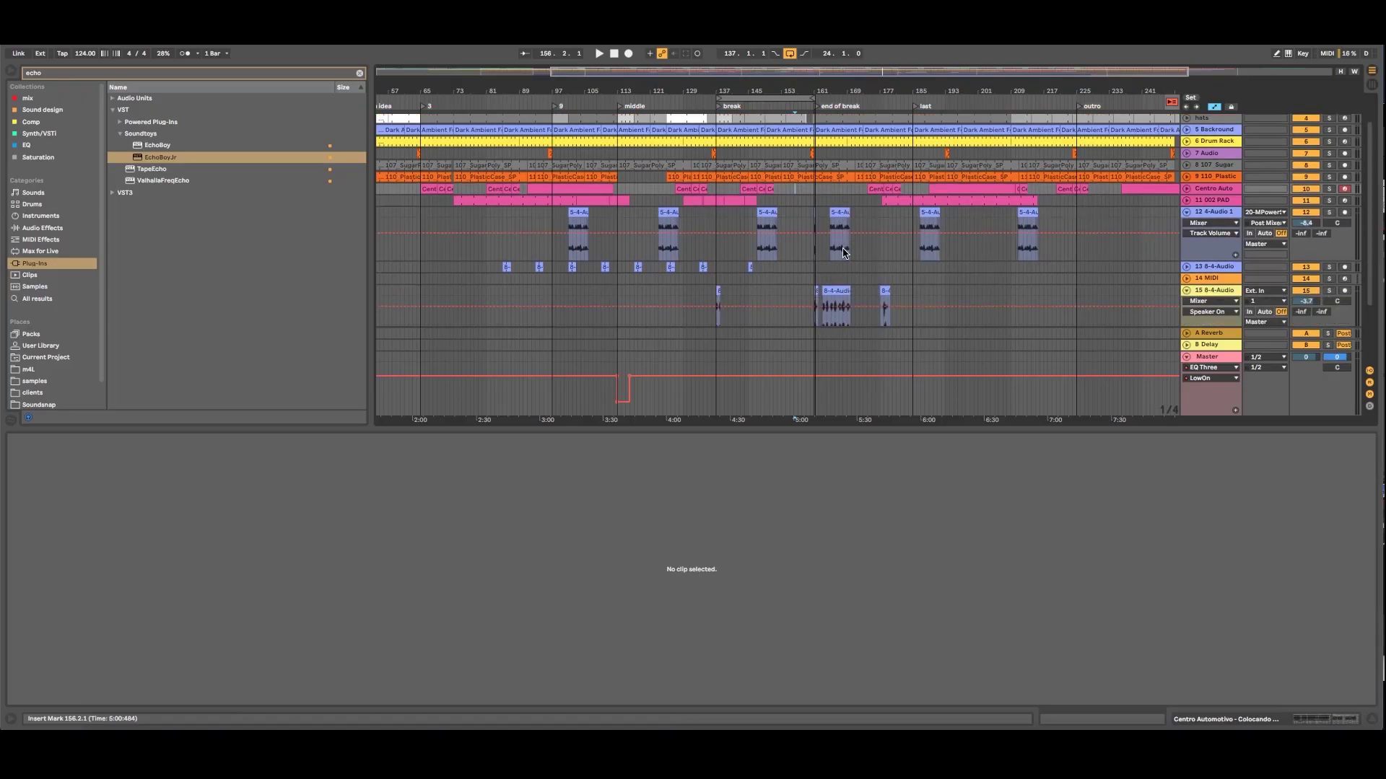
Move the loop to start at 154.2.1 and select the 15 8-4-Audio clip at bar 163.
{"action": "scroll", "coordinate": [844, 252], "scroll_direction": "down", "scroll_amount": 3}
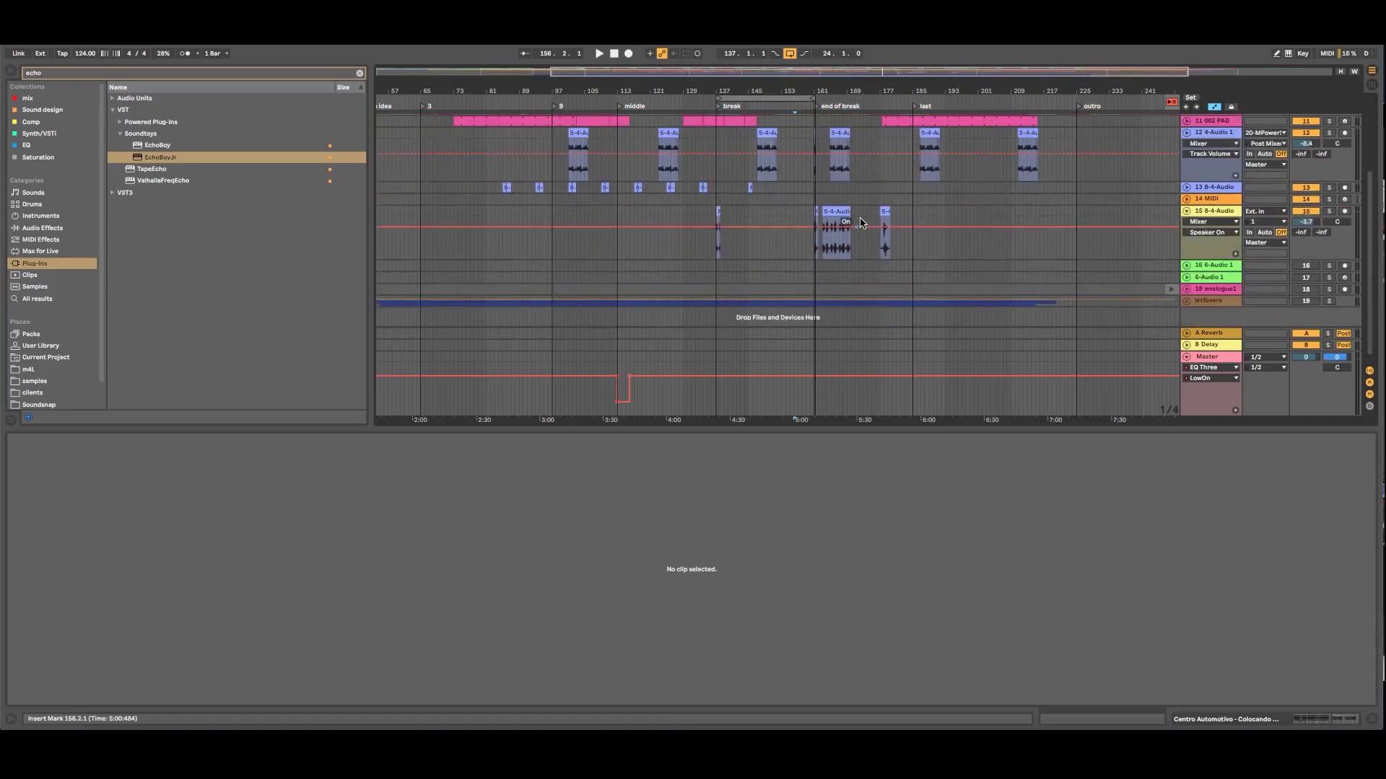
{"action": "left_click", "coordinate": [1209, 214]}
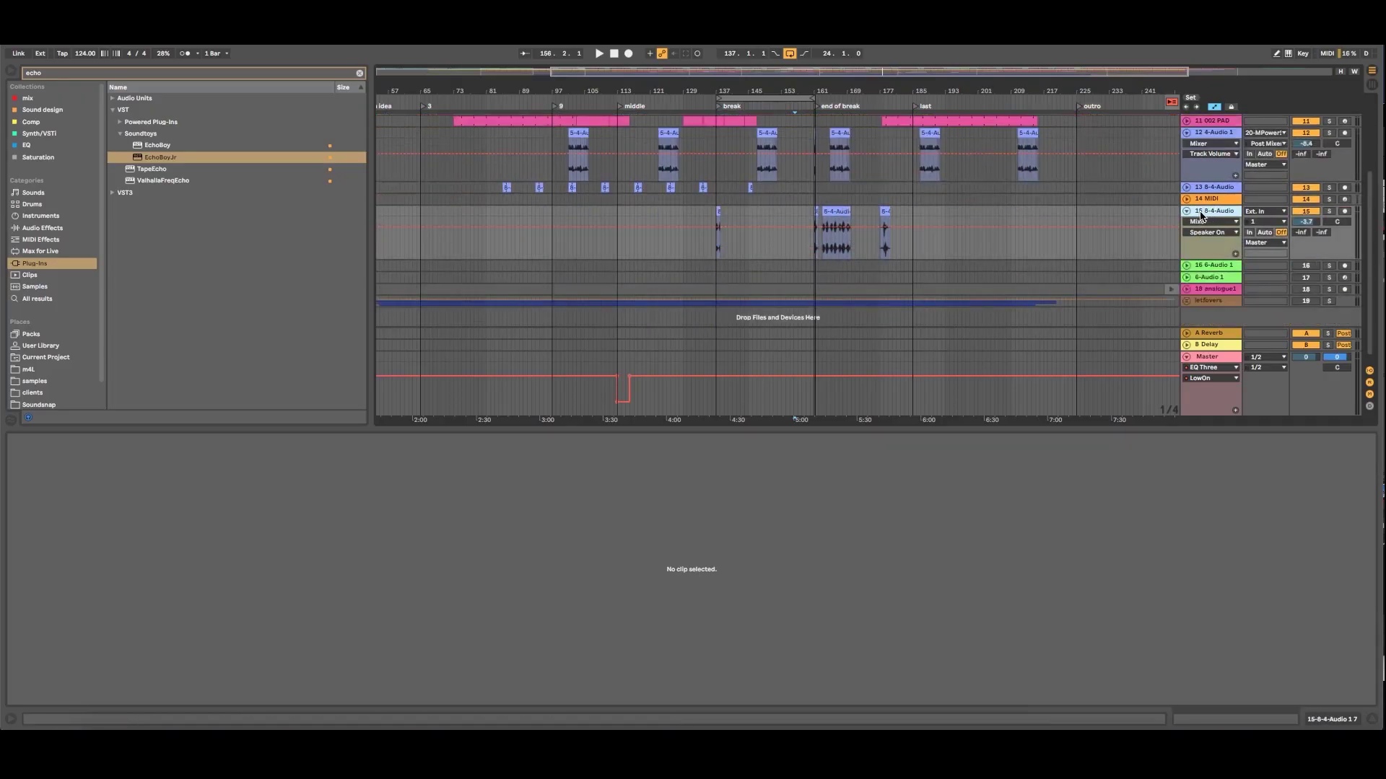
{"action": "left_click_drag", "start_coordinate": [845, 83], "coordinate": [731, 96]}
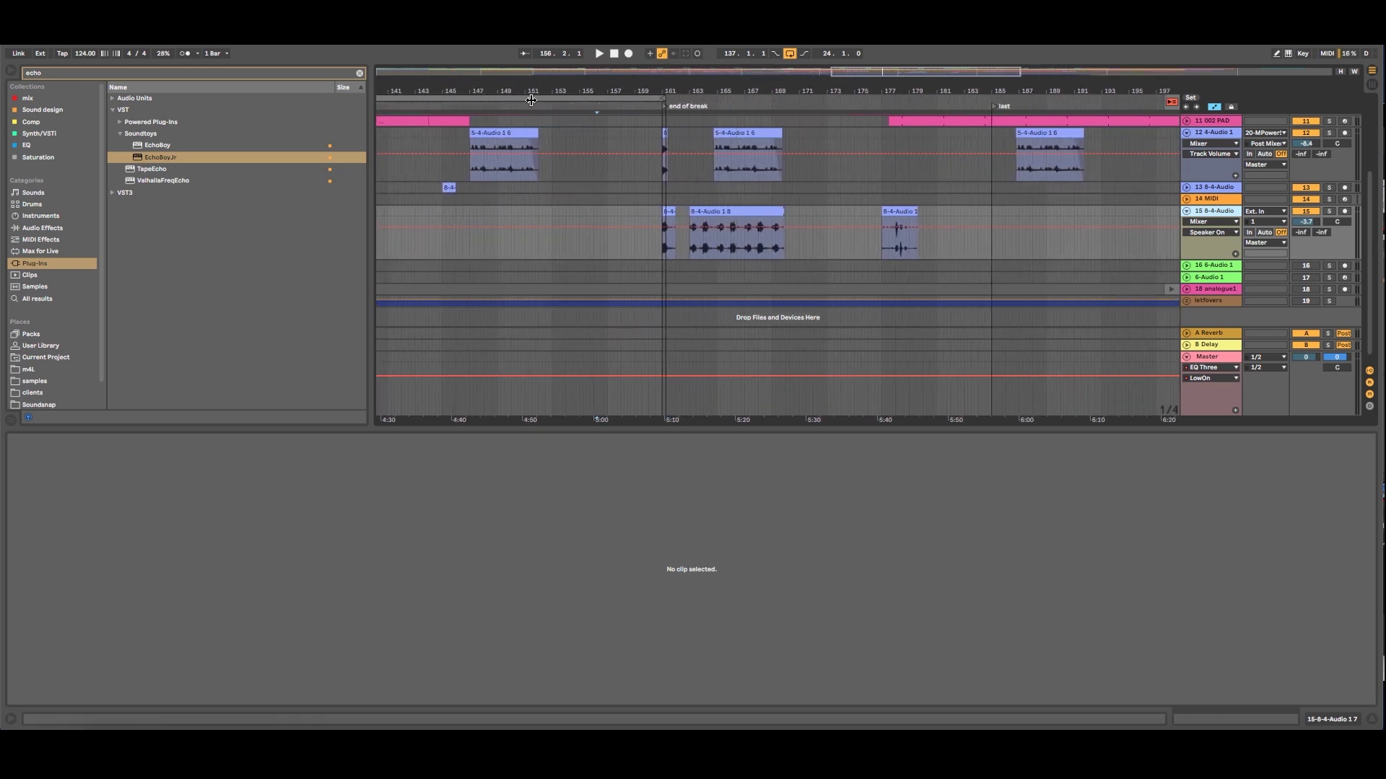
{"action": "left_click_drag", "start_coordinate": [531, 101], "coordinate": [769, 101]}
{"action": "left_click", "coordinate": [715, 213]}
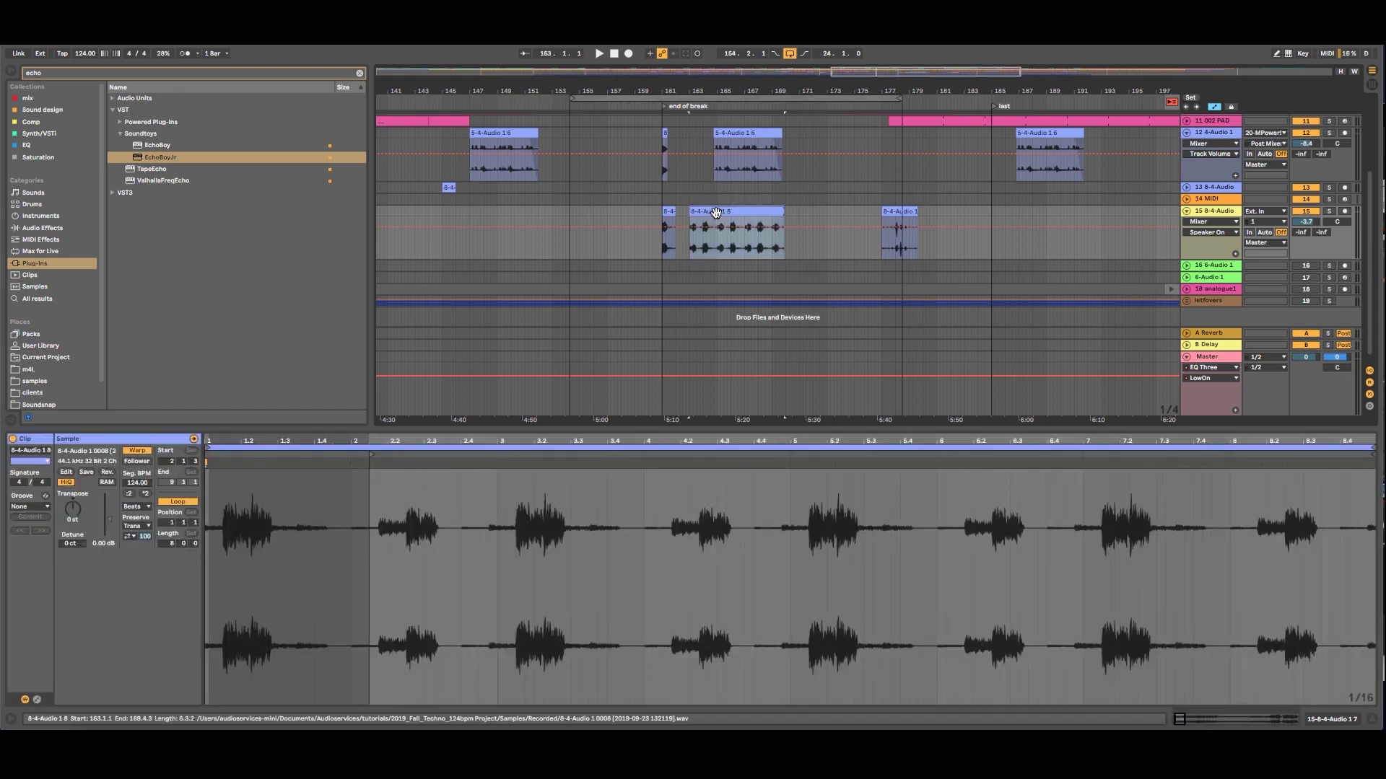
Listen to the 15 8-4-Audio track soloed from the end of break locator and again with all tracks.
{"action": "left_click", "coordinate": [1328, 210]}
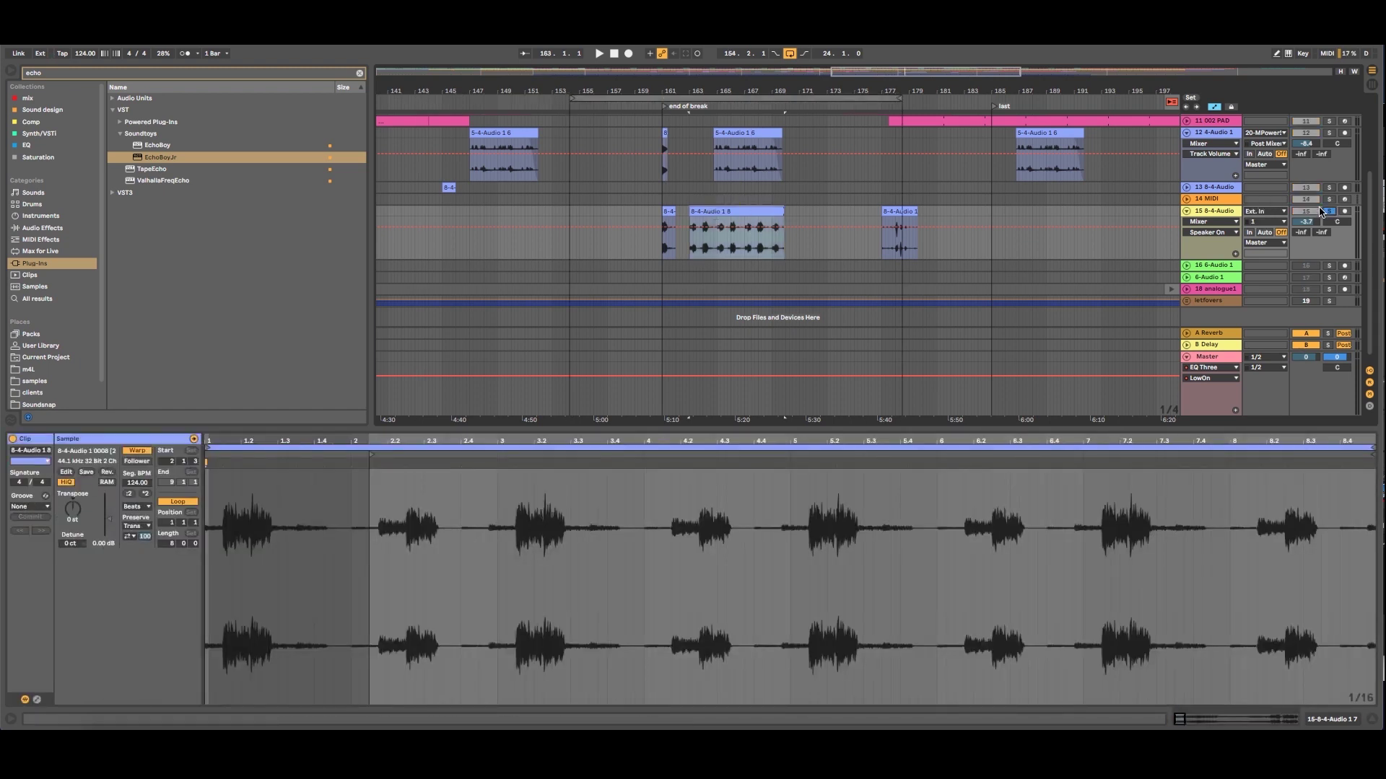
{"action": "left_click", "coordinate": [664, 106]}
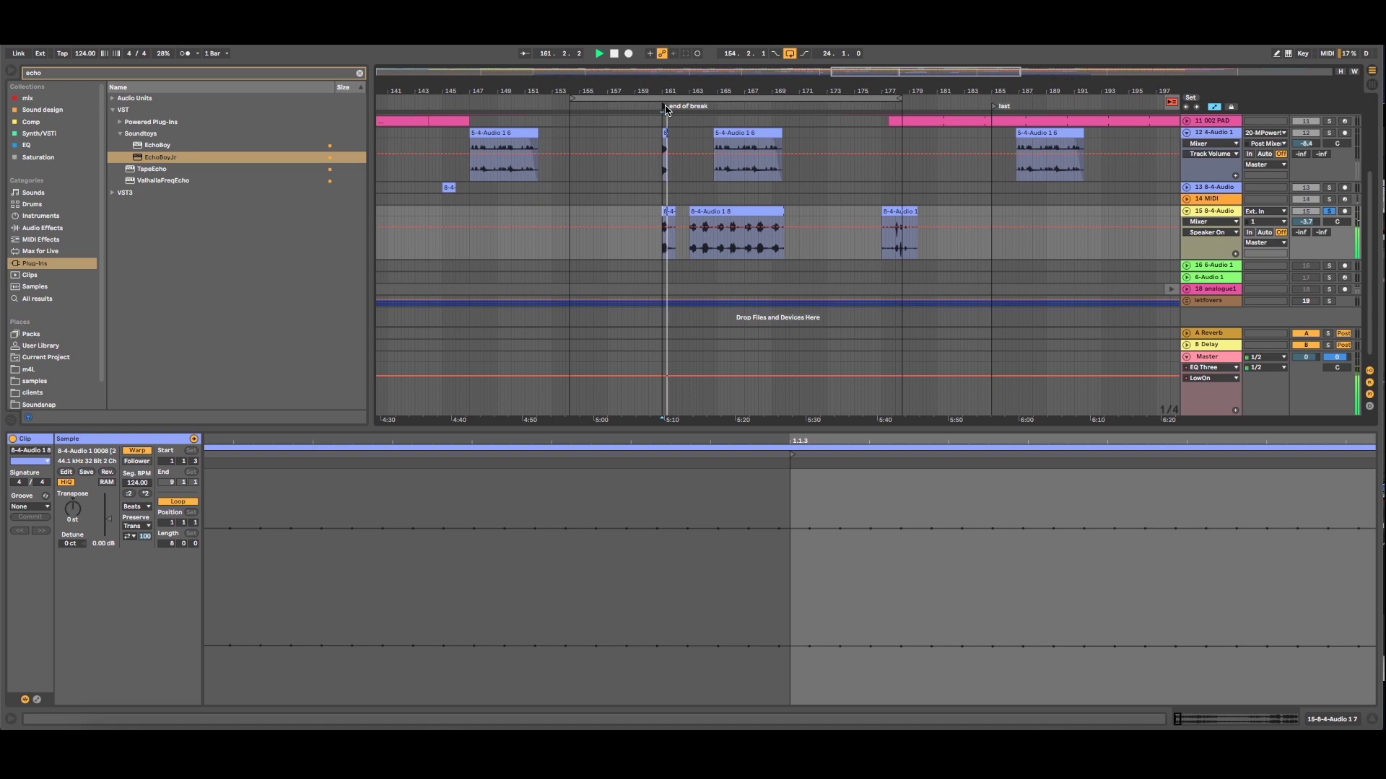
{"action": "left_click", "coordinate": [1332, 214]}
{"action": "key", "text": "space"}
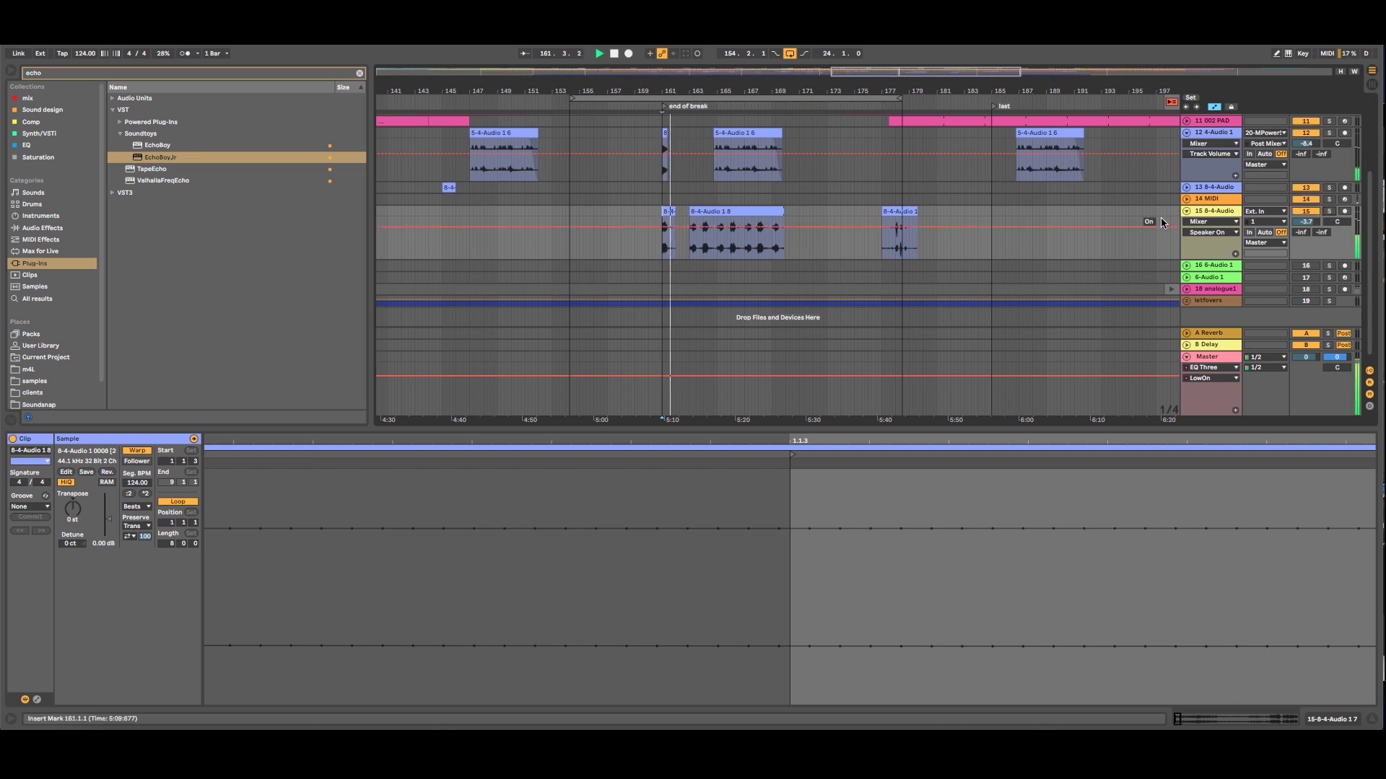
{"action": "left_click", "coordinate": [1186, 211]}
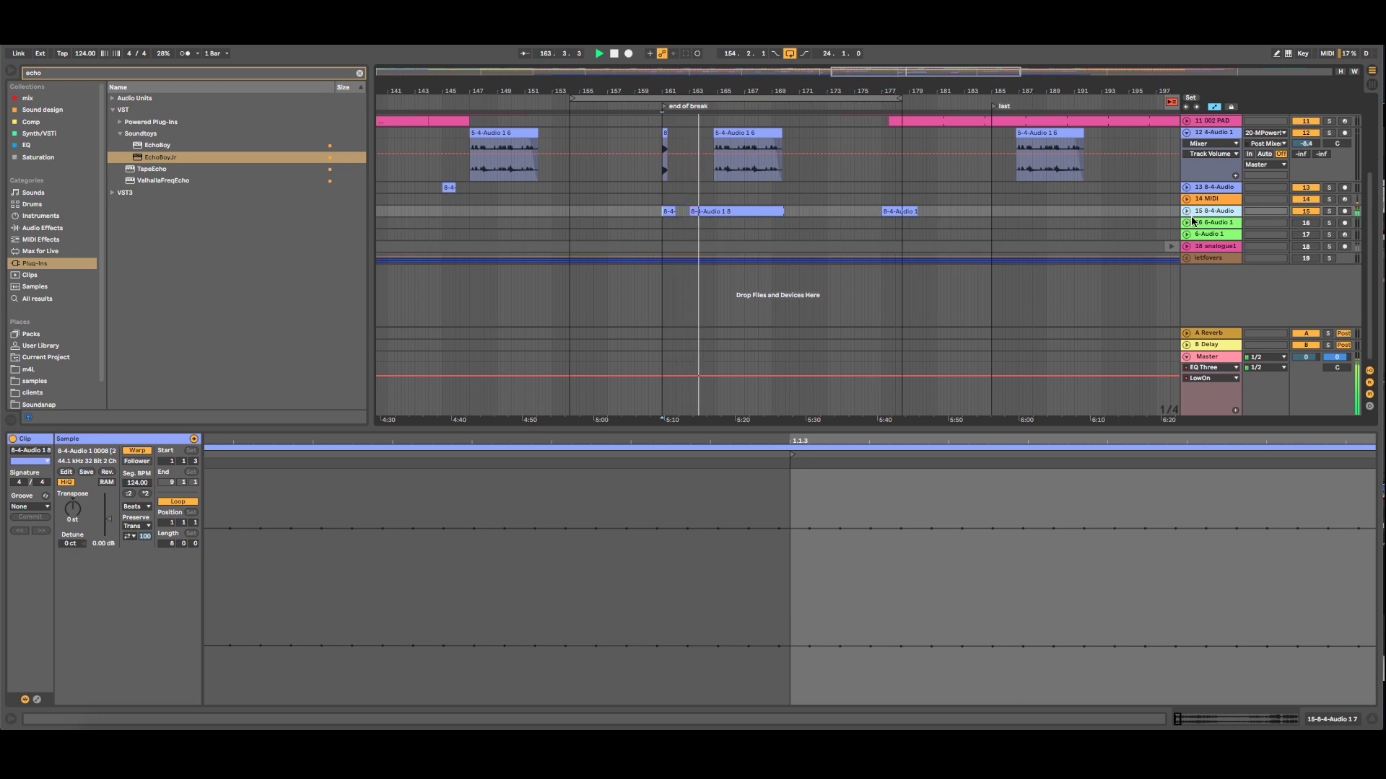
{"action": "left_click", "coordinate": [1186, 212]}
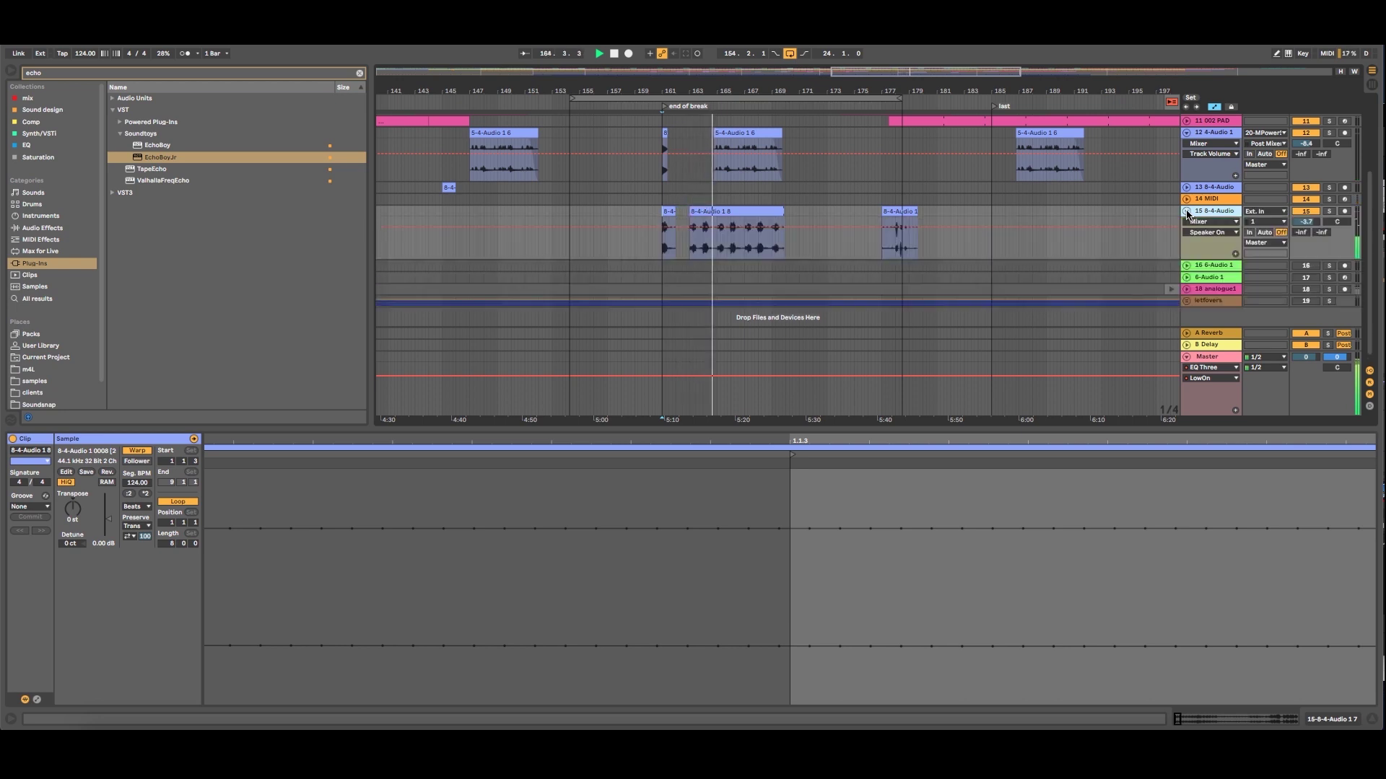
Move the 15 8-4-Audio clip from bar 163 to about bar 190 and check the Aalto clip near bar 167.
{"action": "left_click", "coordinate": [745, 212]}
{"action": "left_click_drag", "start_coordinate": [746, 213], "coordinate": [1122, 212]}
{"action": "scroll", "coordinate": [723, 215], "scroll_direction": "up", "scroll_amount": 5}
{"action": "scroll", "coordinate": [724, 213], "scroll_direction": "down", "scroll_amount": 5}
{"action": "scroll", "coordinate": [727, 214], "scroll_direction": "up", "scroll_amount": 5}
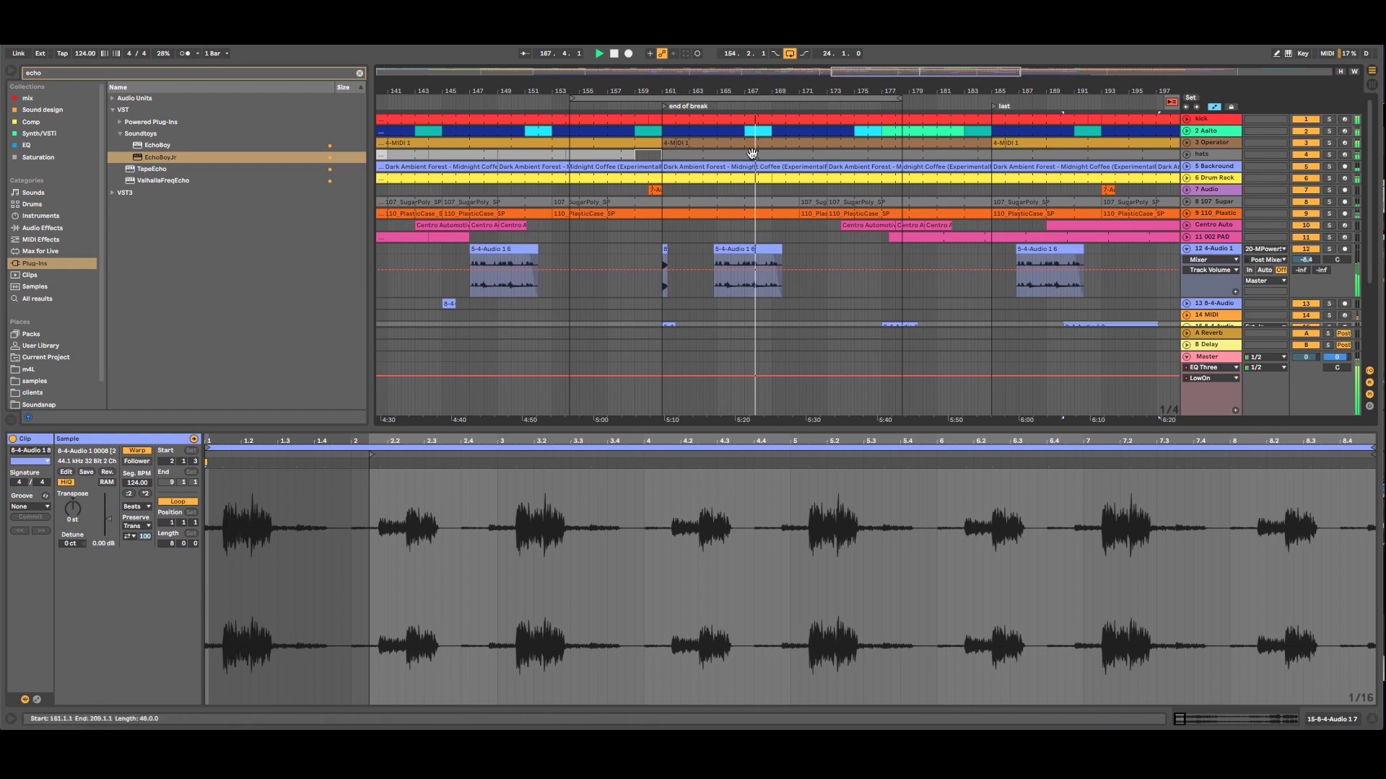
{"action": "left_click", "coordinate": [751, 132]}
{"action": "scroll", "coordinate": [728, 150], "scroll_direction": "down", "scroll_amount": 5}
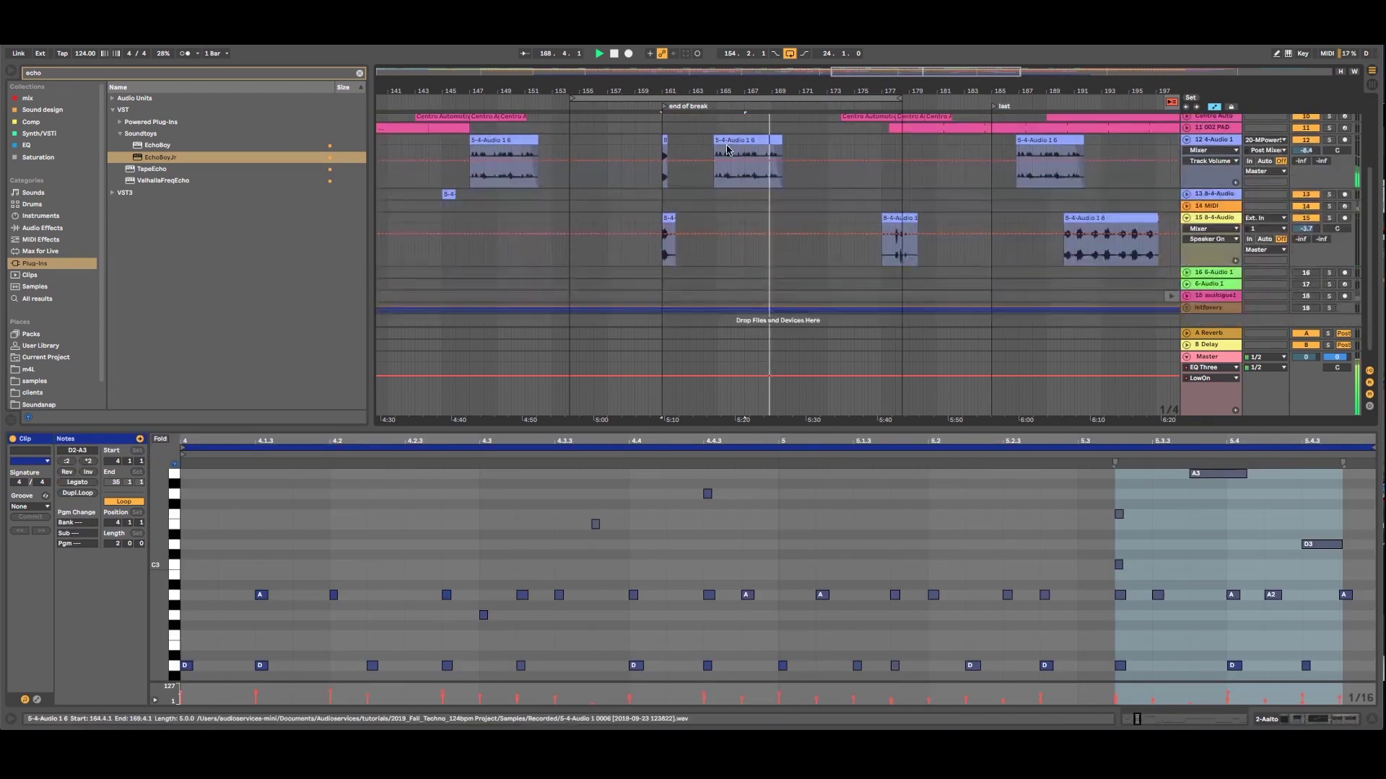
Compare the short audio clips at bar 161 on tracks 12 and 15, and lower track 15's volume to -7.2 dB.
{"action": "left_click", "coordinate": [674, 219]}
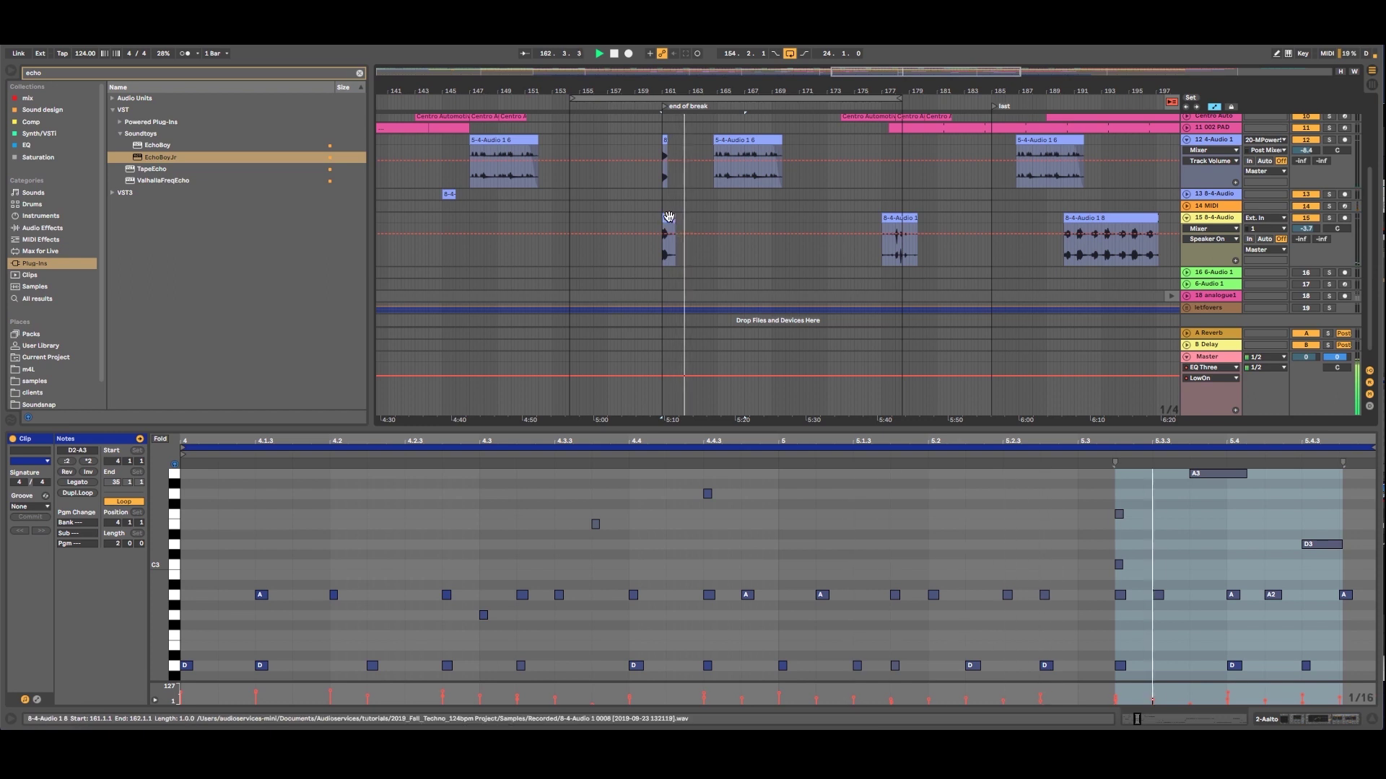
{"action": "left_click_drag", "start_coordinate": [667, 91], "coordinate": [797, 77]}
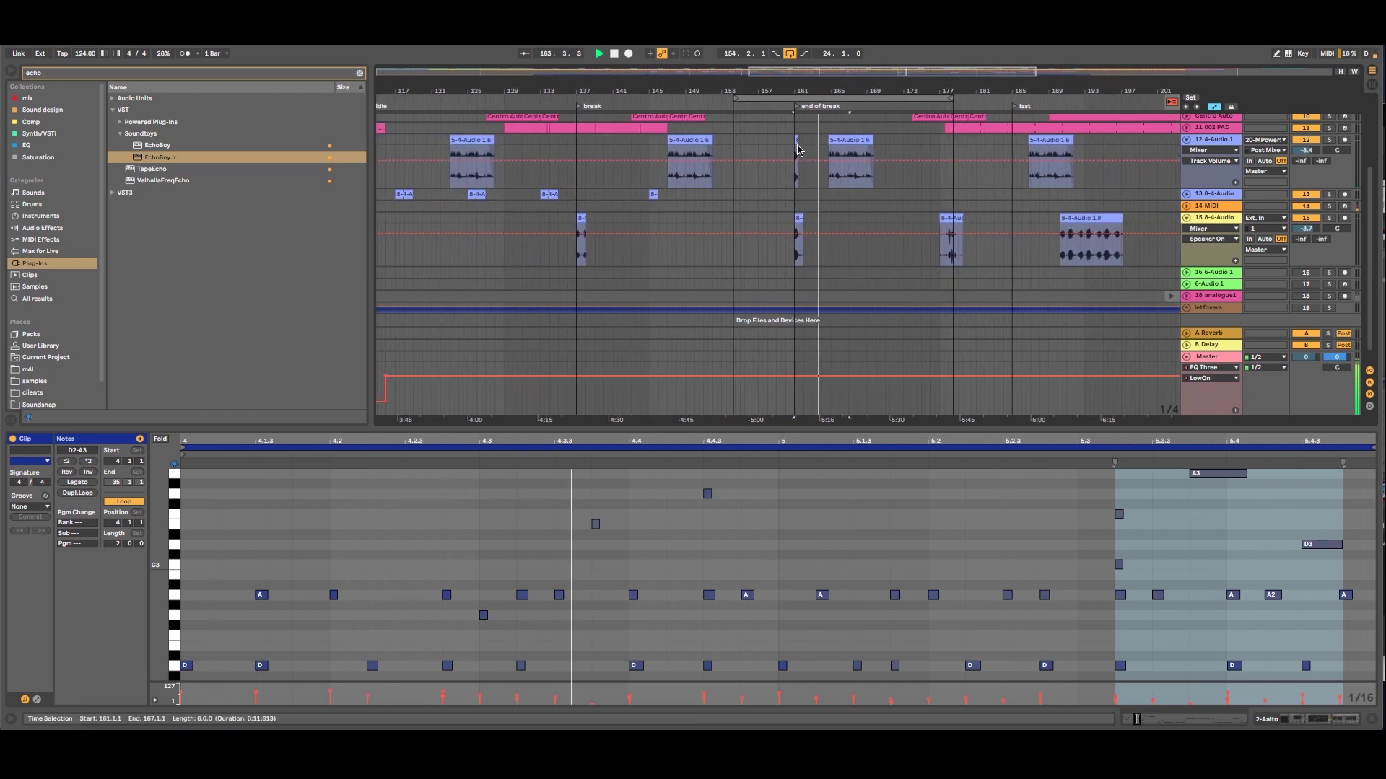
{"action": "scroll", "coordinate": [798, 151], "scroll_direction": "up", "scroll_amount": 3}
{"action": "left_click", "coordinate": [796, 179]}
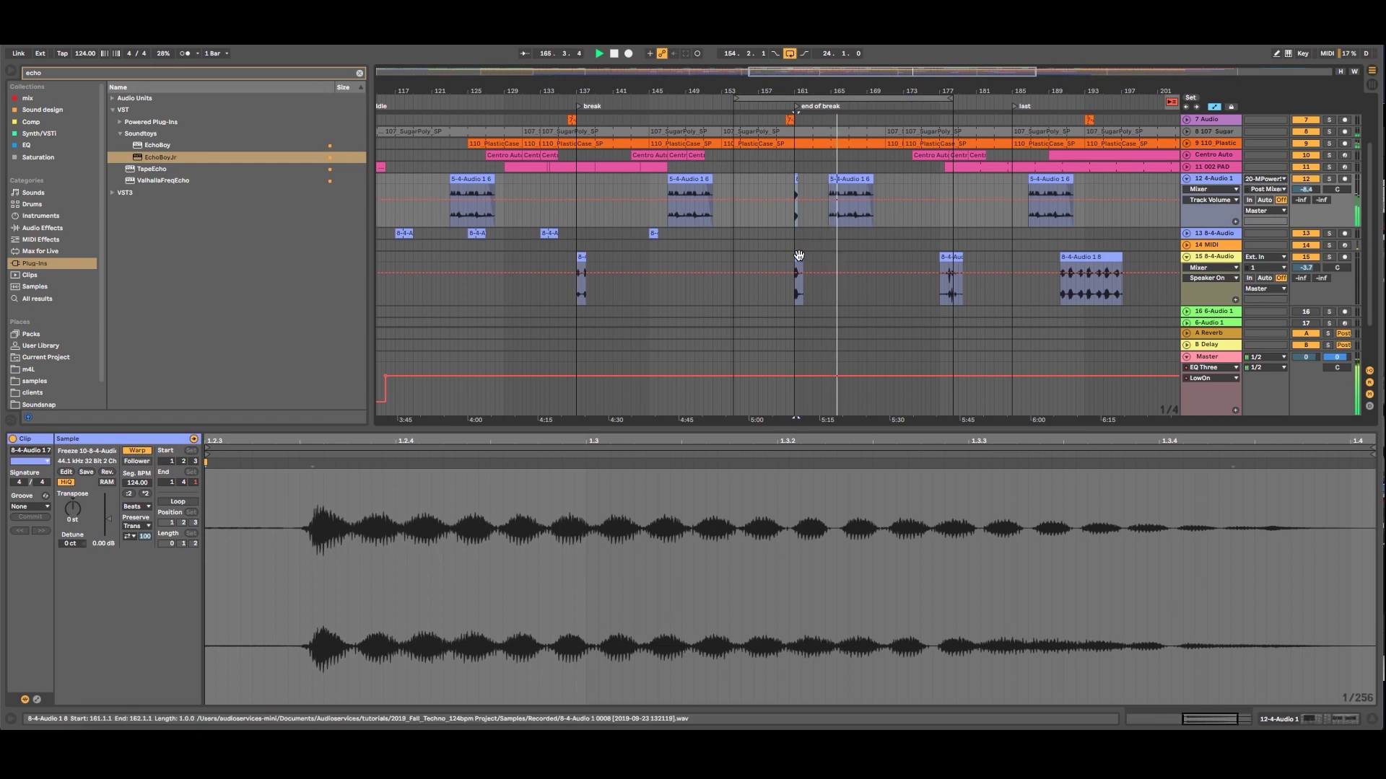
{"action": "left_click", "coordinate": [799, 258]}
{"action": "left_click_drag", "start_coordinate": [1306, 267], "coordinate": [1305, 277]}
Move the short 15 8-4-Audio clip from bar 161 to bar 162 while playing the end of the break.
{"action": "left_click", "coordinate": [797, 109]}
{"action": "left_click_drag", "start_coordinate": [803, 92], "coordinate": [786, 181]}
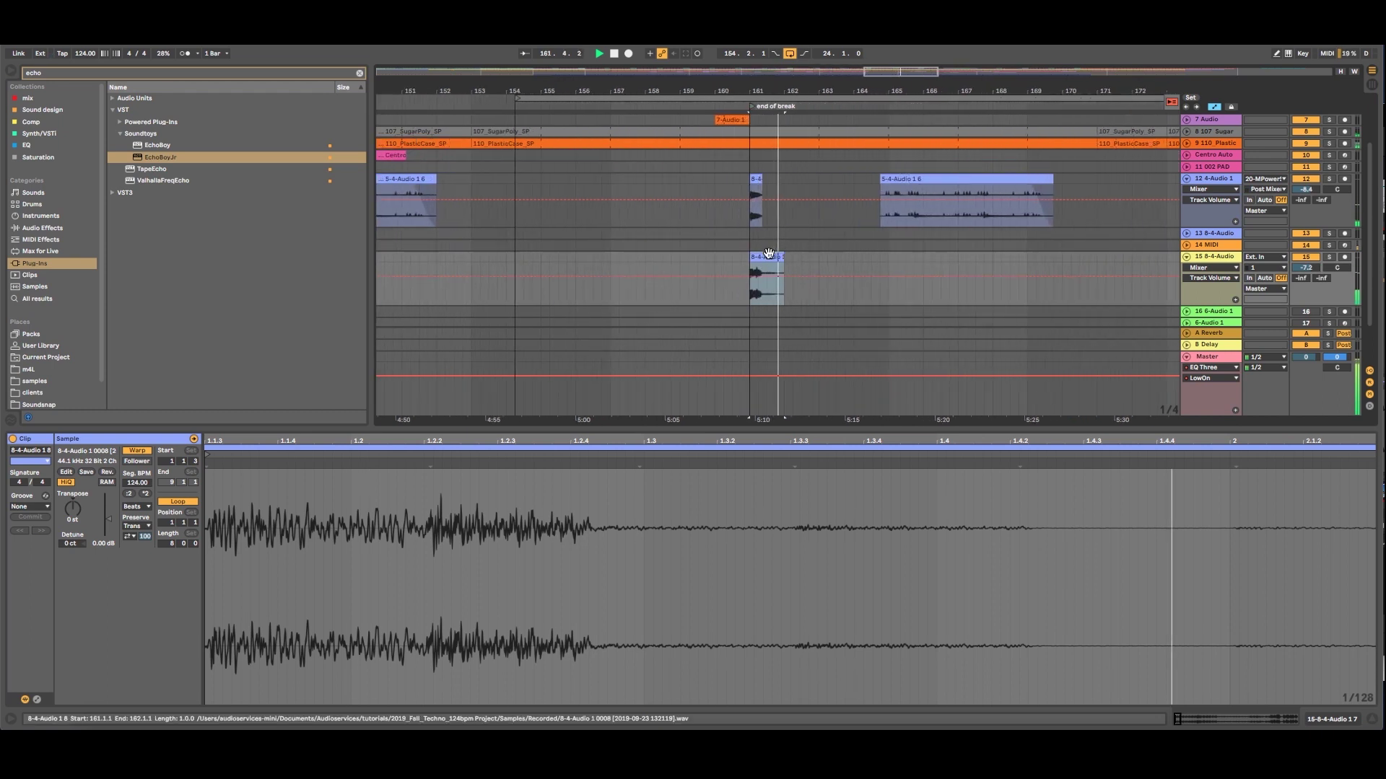
{"action": "left_click_drag", "start_coordinate": [769, 253], "coordinate": [803, 254]}
{"action": "left_click", "coordinate": [744, 102]}
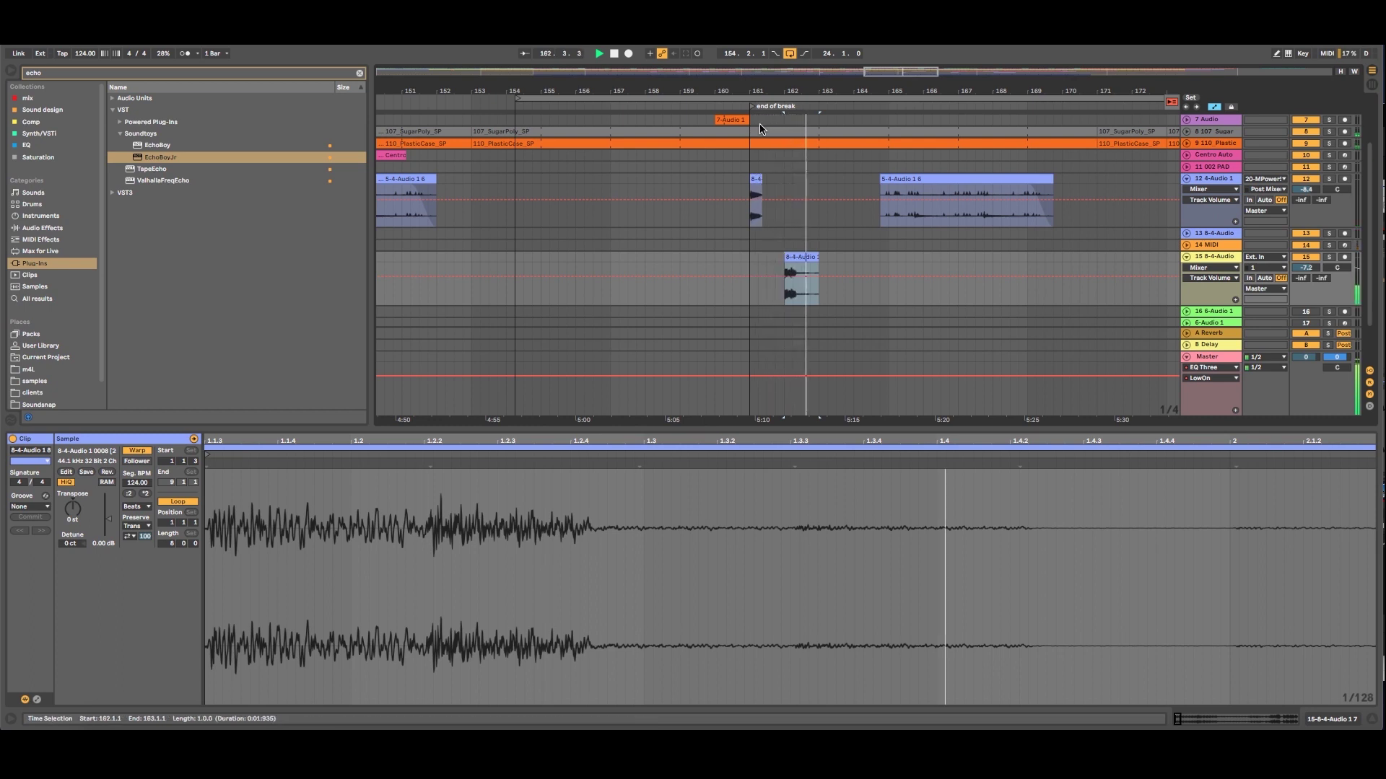
Set the arrangement grid to fixed 1/2 and move the short 15 8-4-Audio clip from bar 162 to bar 163.
{"action": "left_click_drag", "start_coordinate": [810, 91], "coordinate": [756, 73]}
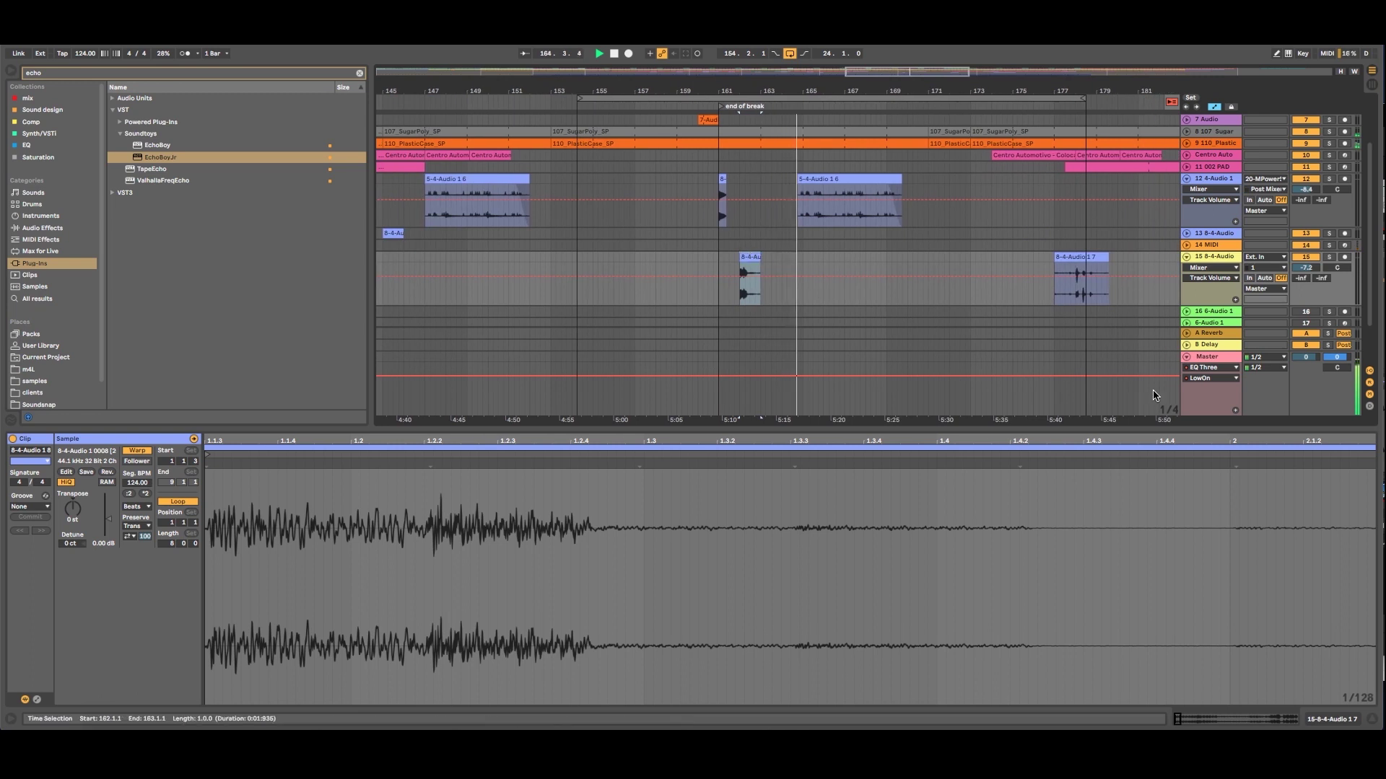
{"action": "right_click", "coordinate": [1165, 409]}
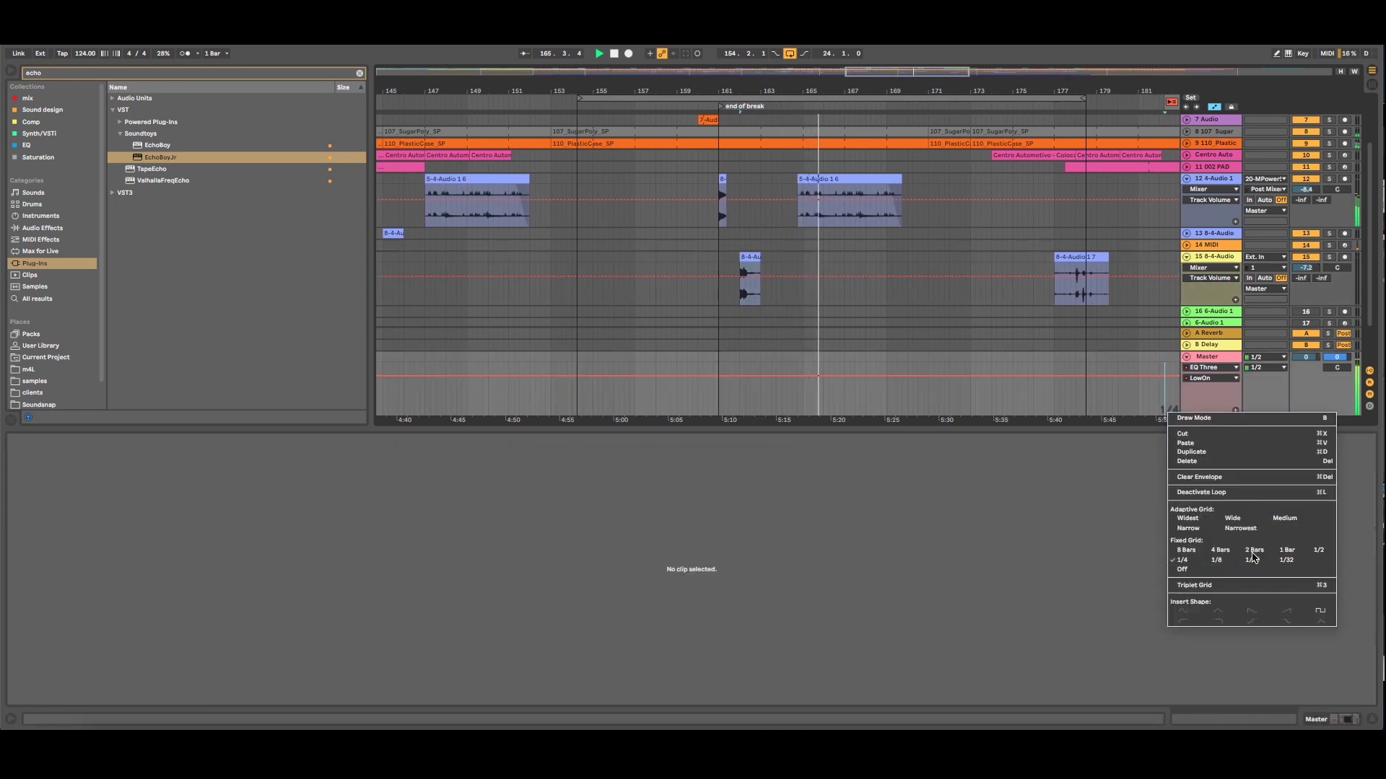
{"action": "left_click", "coordinate": [1318, 551]}
{"action": "left_click", "coordinate": [803, 257]}
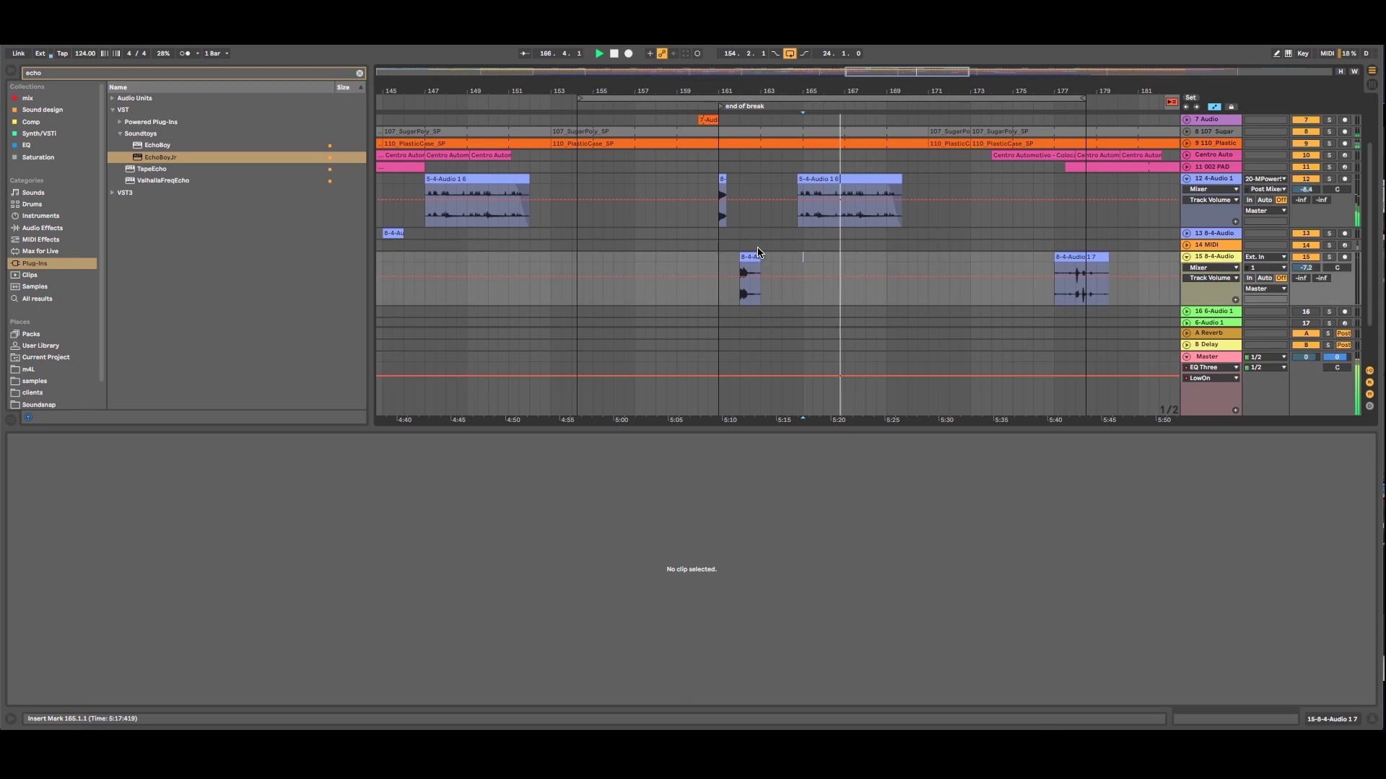
{"action": "mouse_move", "coordinate": [763, 258]}
{"action": "left_mouse_down"}
{"action": "mouse_move", "coordinate": [797, 267]}
{"action": "mouse_move", "coordinate": [781, 268]}
{"action": "left_mouse_up"}
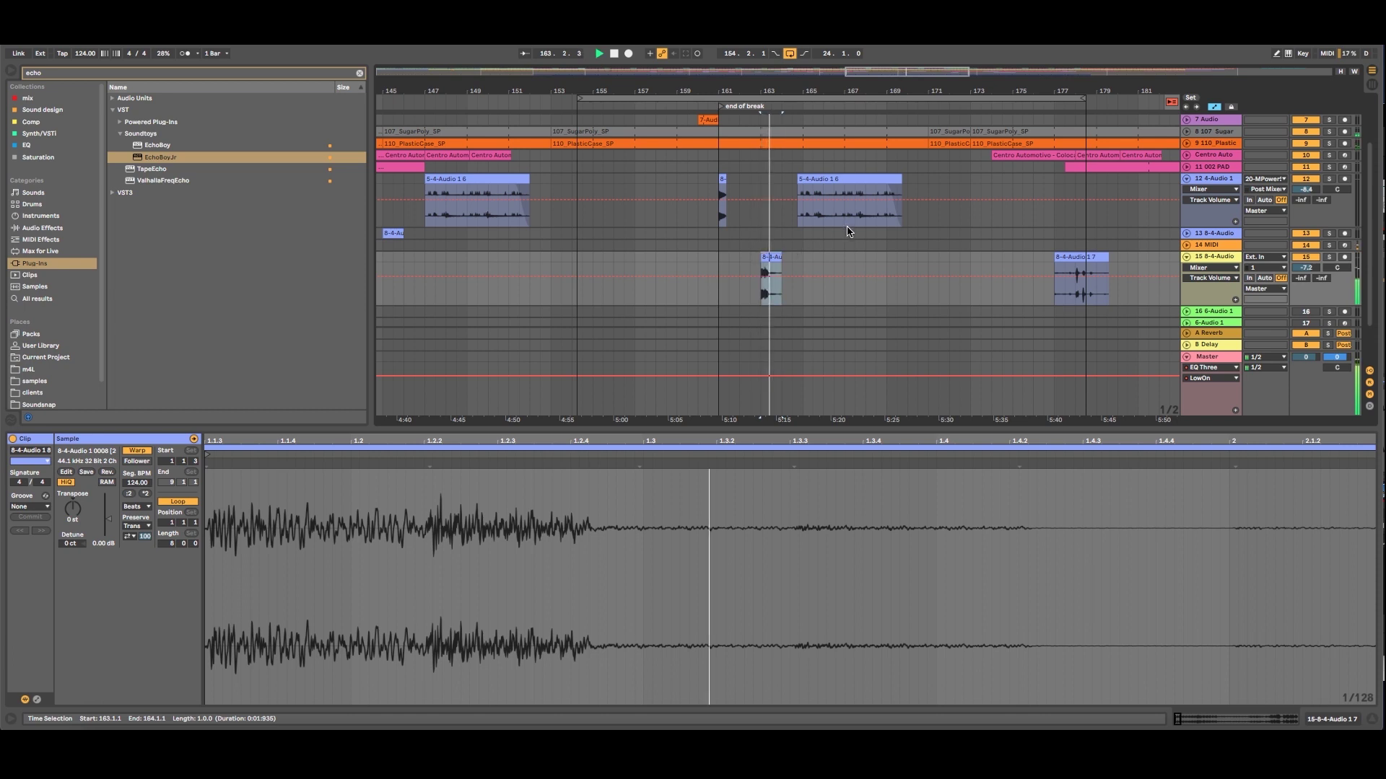
Move the short clip at bar 163 from track 15 up to track 12, and select track 12 from bar 154 to 178.
{"action": "left_click_drag", "start_coordinate": [769, 257], "coordinate": [769, 195]}
{"action": "left_click_drag", "start_coordinate": [768, 98], "coordinate": [765, 29]}
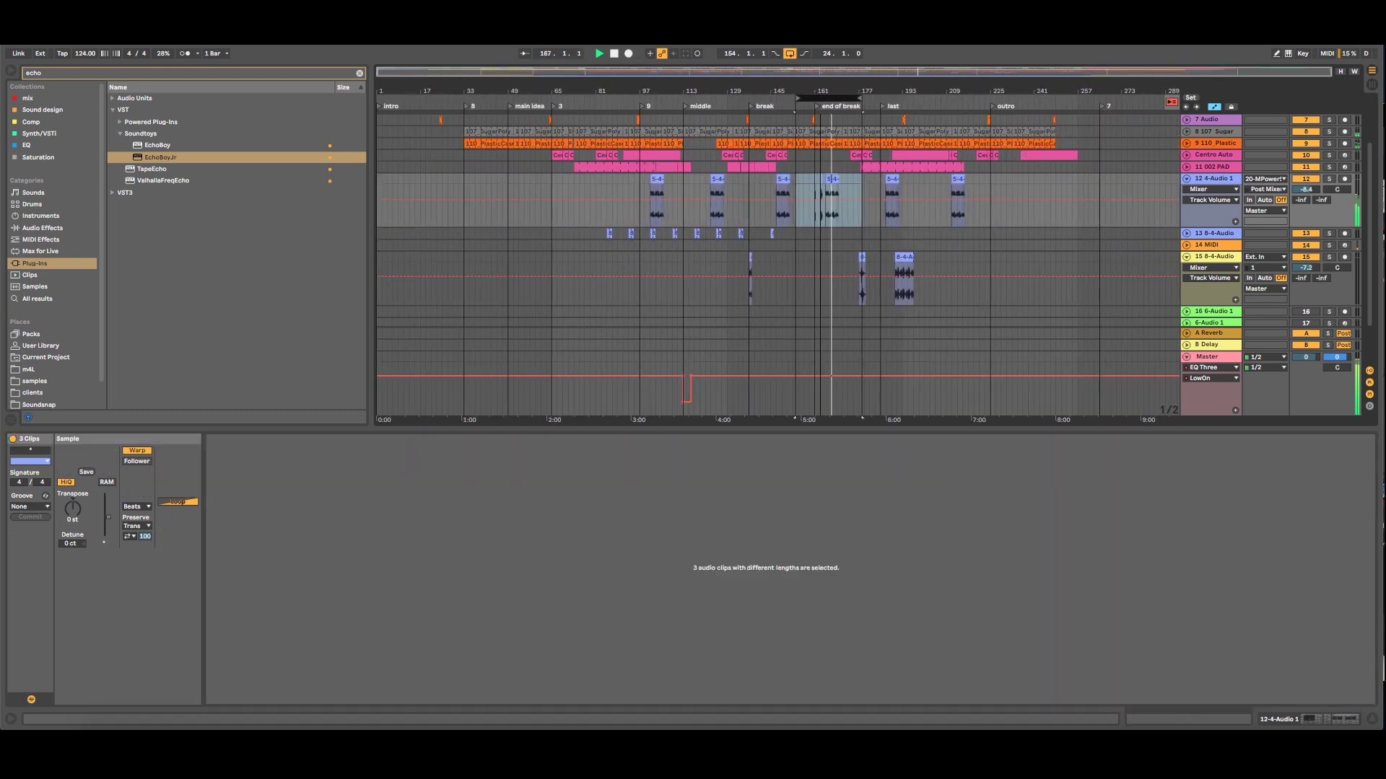
{"action": "left_click", "coordinate": [857, 187]}
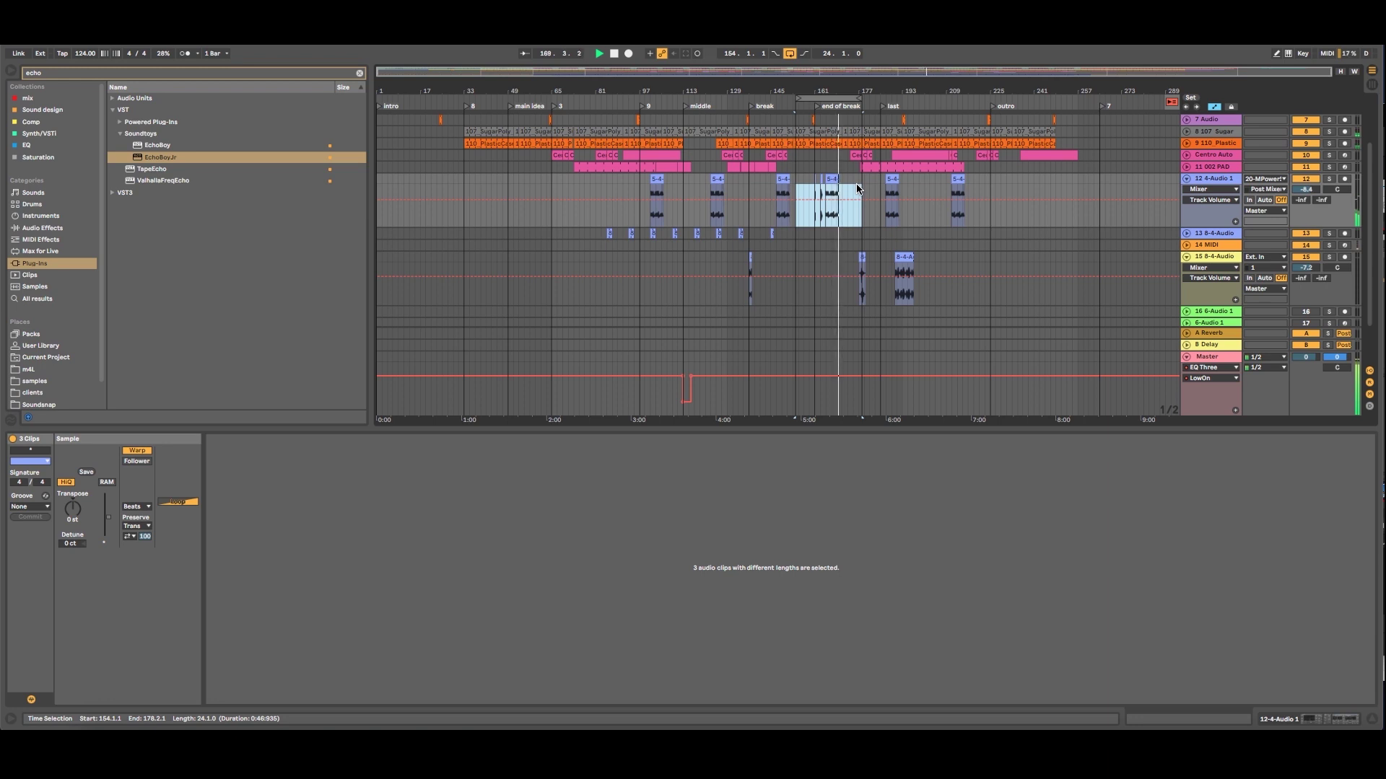
Collapse the expanded 15 8-4-Audio track and select it.
{"action": "scroll", "coordinate": [869, 189], "scroll_direction": "up", "scroll_amount": 3}
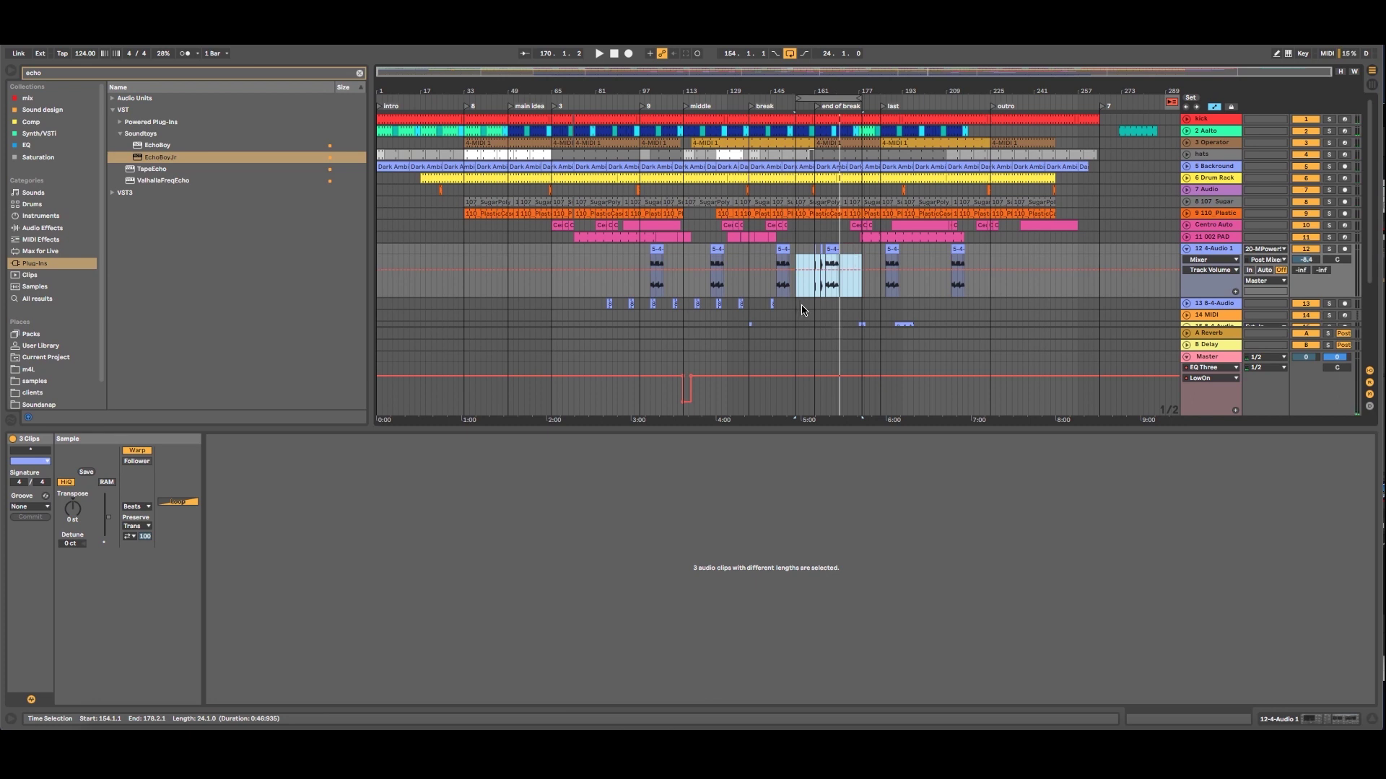
{"action": "left_click", "coordinate": [1186, 304]}
{"action": "left_click", "coordinate": [1186, 304]}
{"action": "scroll", "coordinate": [1185, 304], "scroll_direction": "down", "scroll_amount": 3}
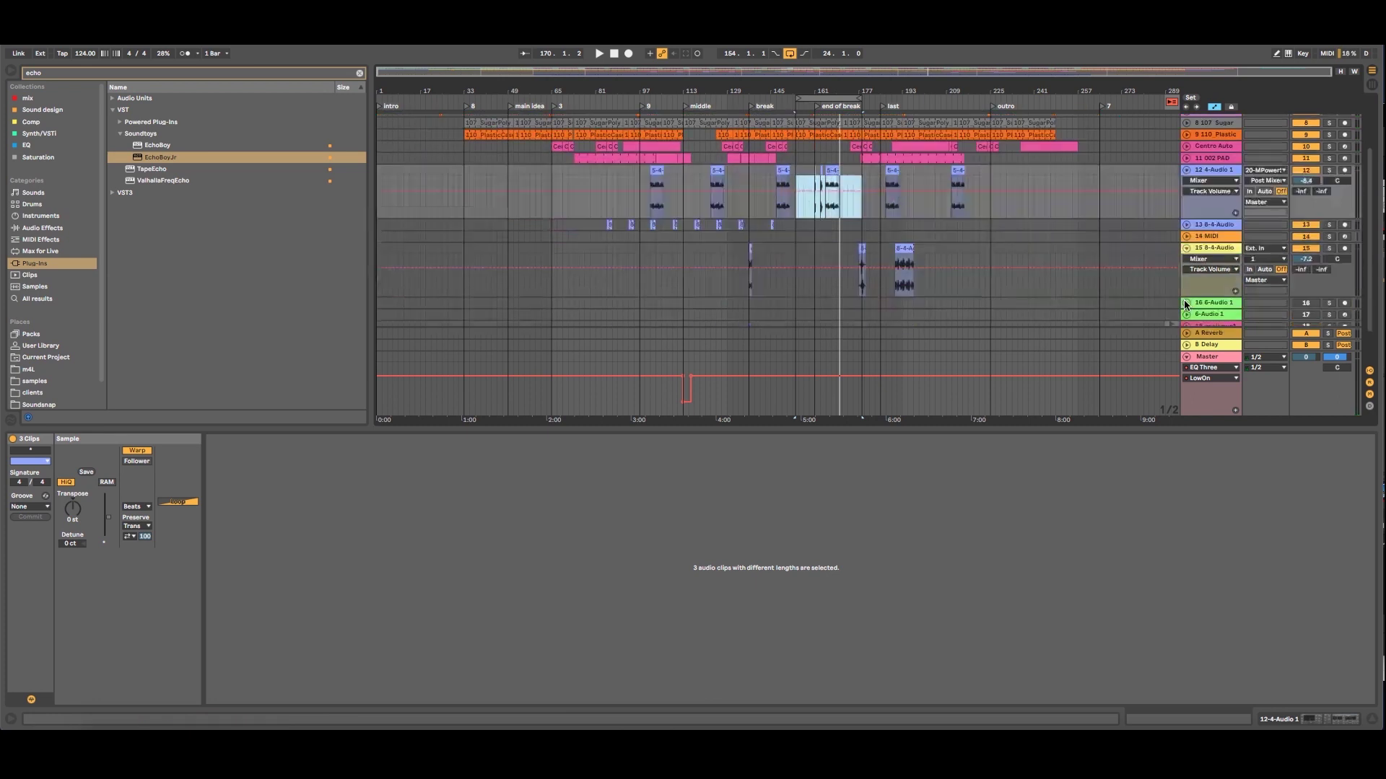
{"action": "left_click", "coordinate": [1186, 250]}
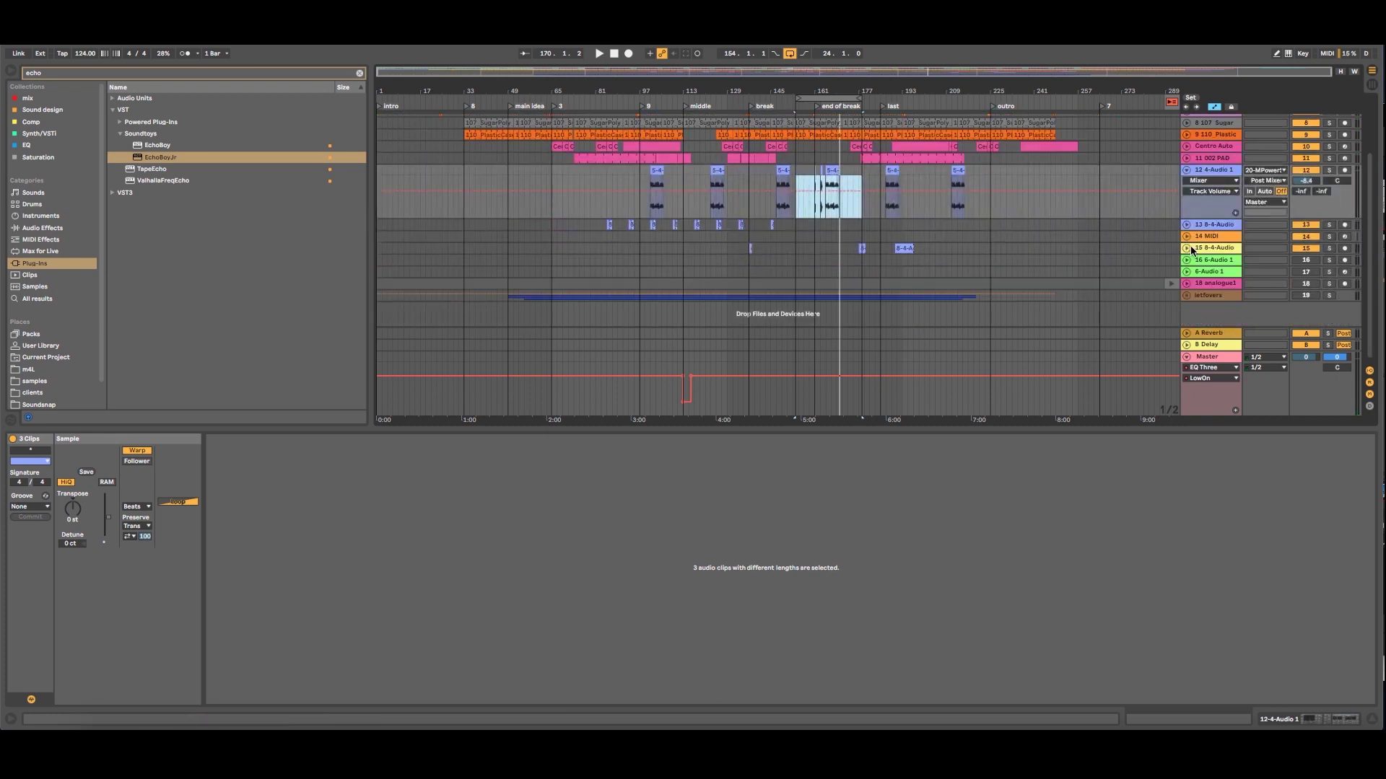
{"action": "left_click", "coordinate": [1215, 249]}
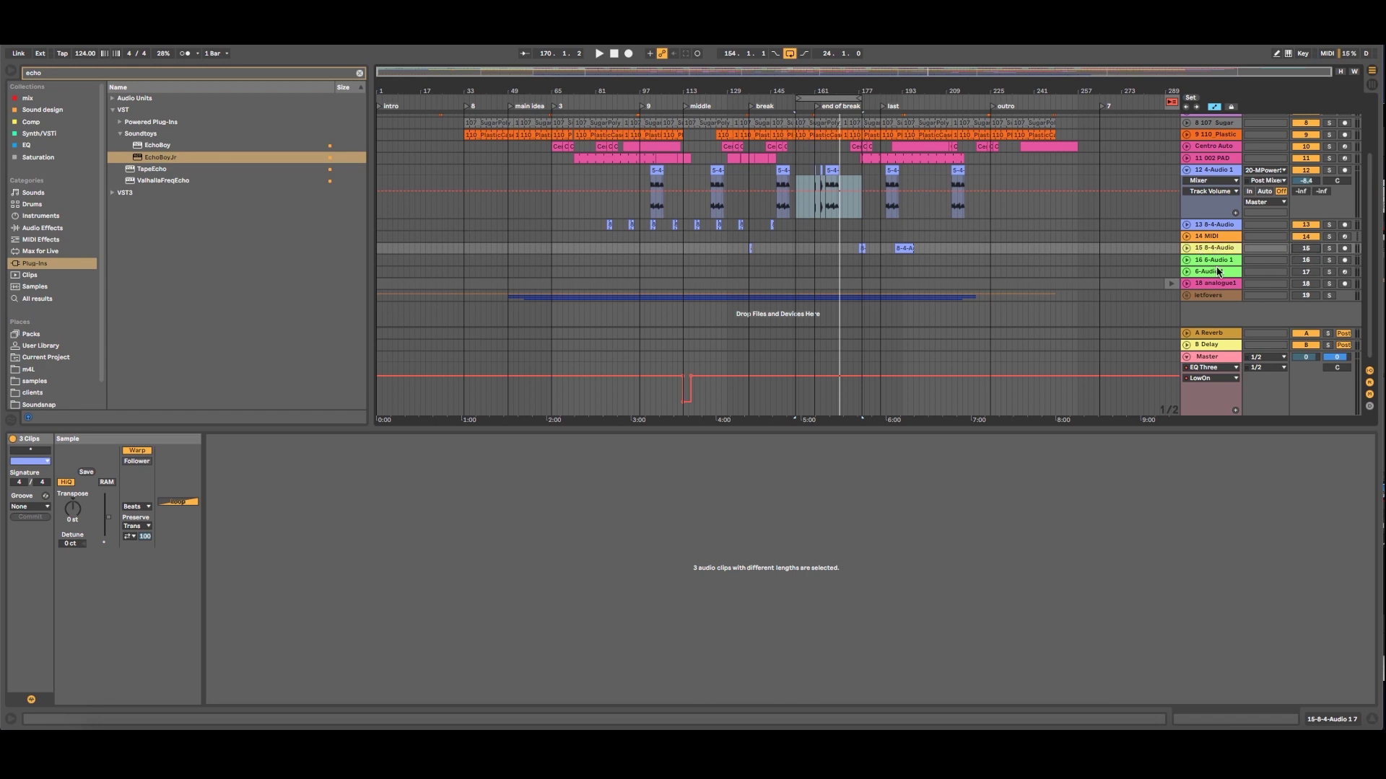
Duplicate the 13 8-4-Audio clips spanning bars 83 to 154, and shift the copies so the first begins at about bar 163.
{"action": "scroll", "coordinate": [1133, 258], "scroll_direction": "up", "scroll_amount": 3}
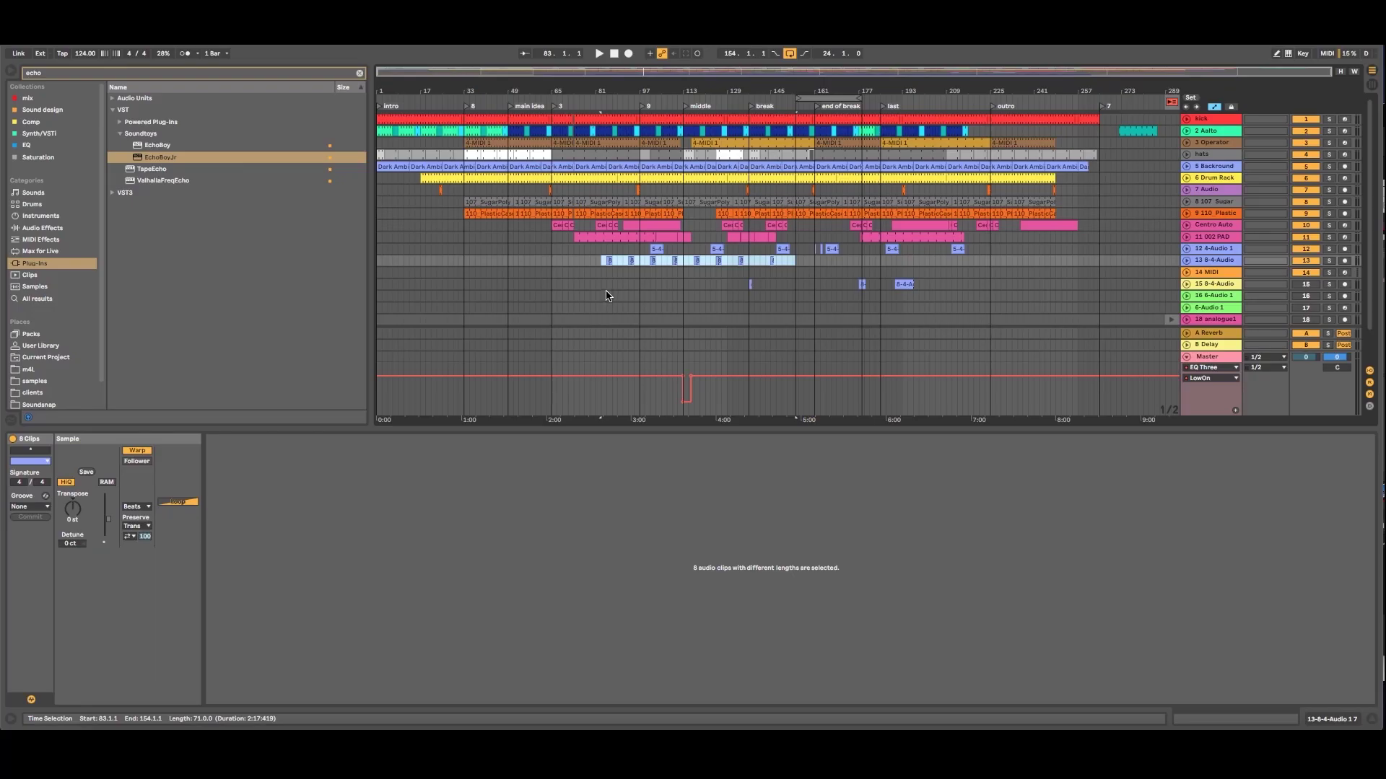
{"action": "key", "text": "ctrl+d"}
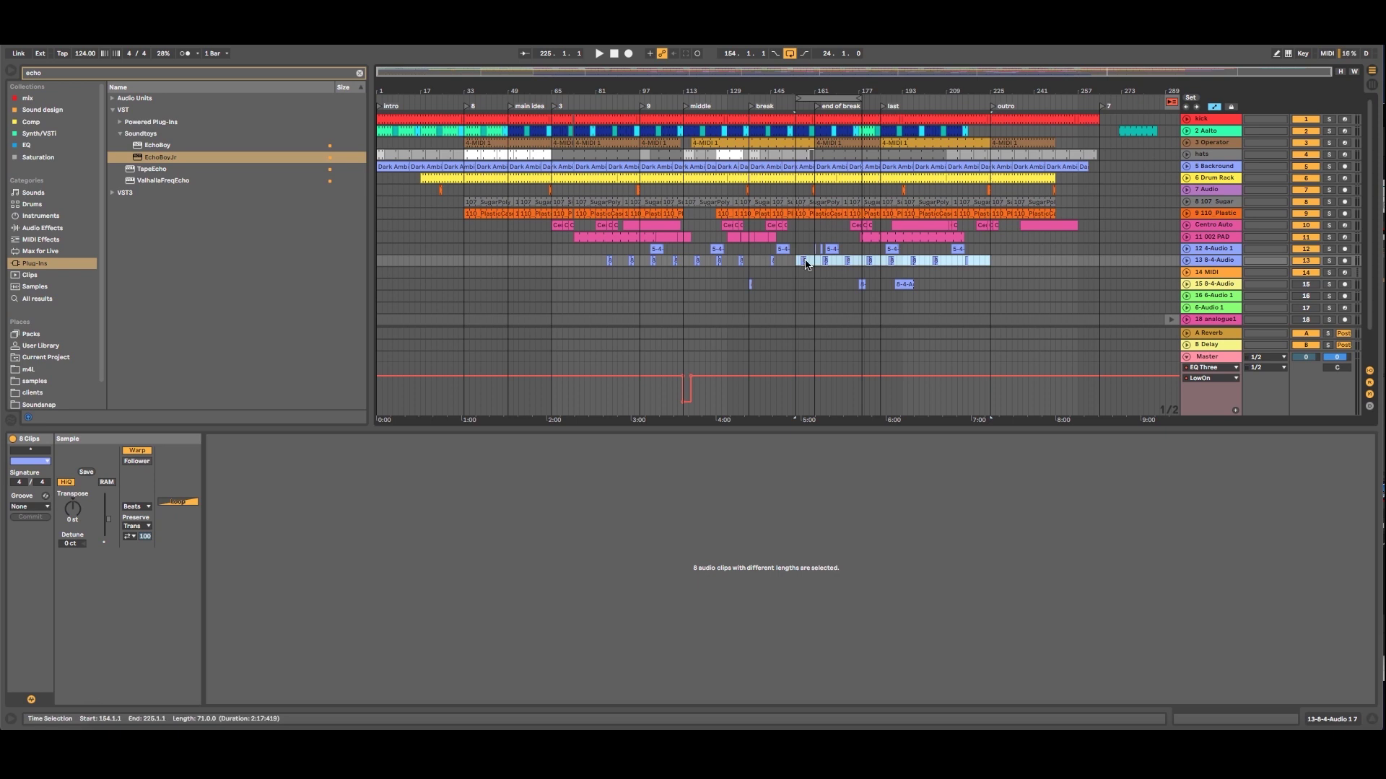
{"action": "left_click_drag", "start_coordinate": [819, 91], "coordinate": [819, 163]}
{"action": "left_click_drag", "start_coordinate": [778, 262], "coordinate": [836, 267]}
{"action": "left_click", "coordinate": [870, 267]}
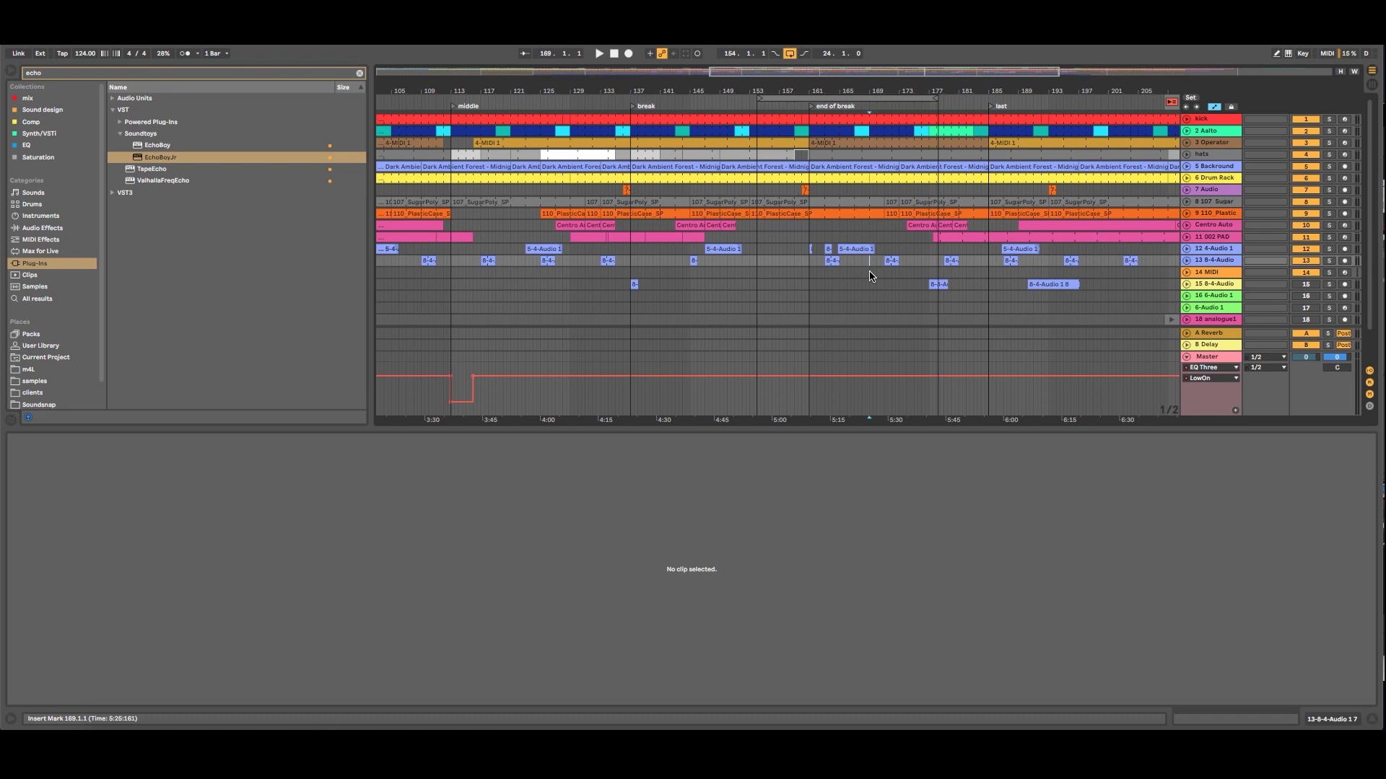
Open the Groove Pool from the hats clip near bar 51 and enlarge its area.
{"action": "left_click_drag", "start_coordinate": [652, 85], "coordinate": [756, 86]}
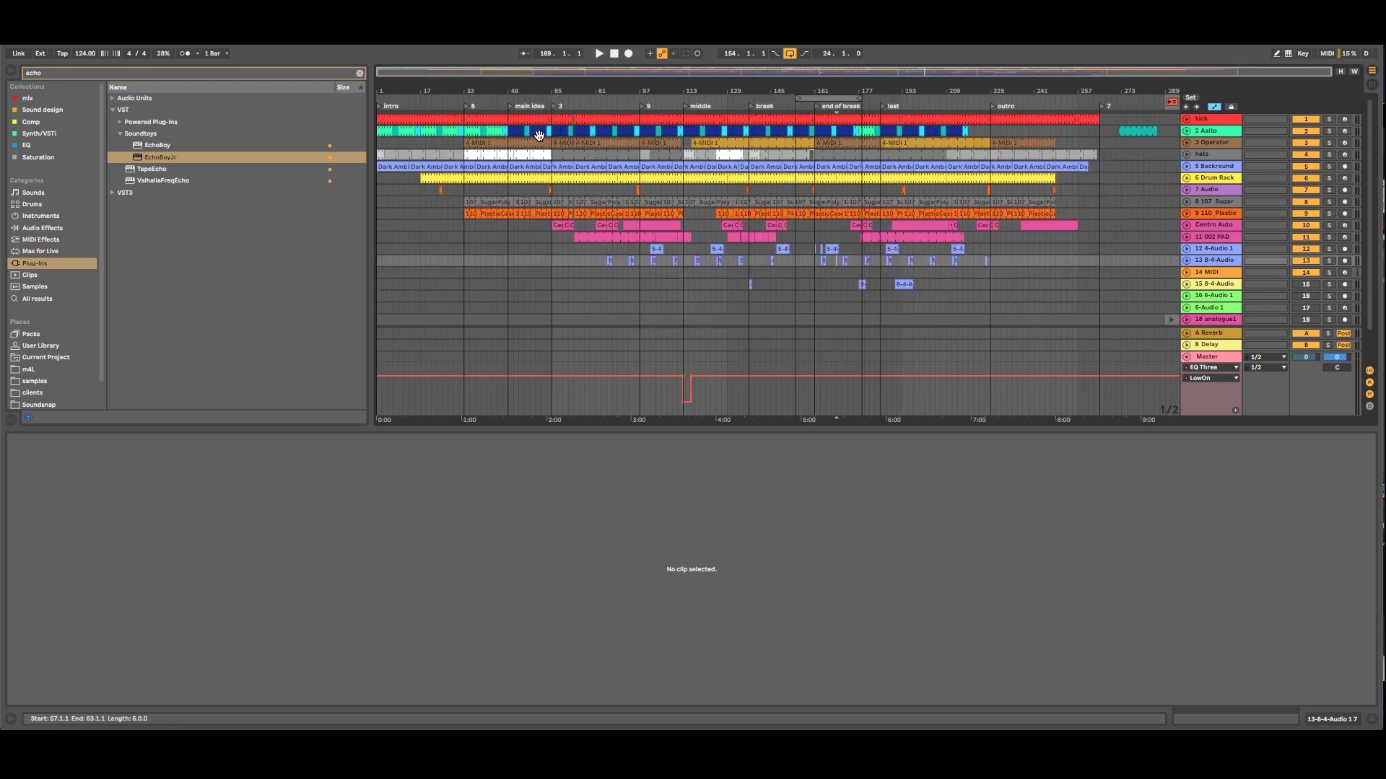
{"action": "left_click", "coordinate": [515, 155]}
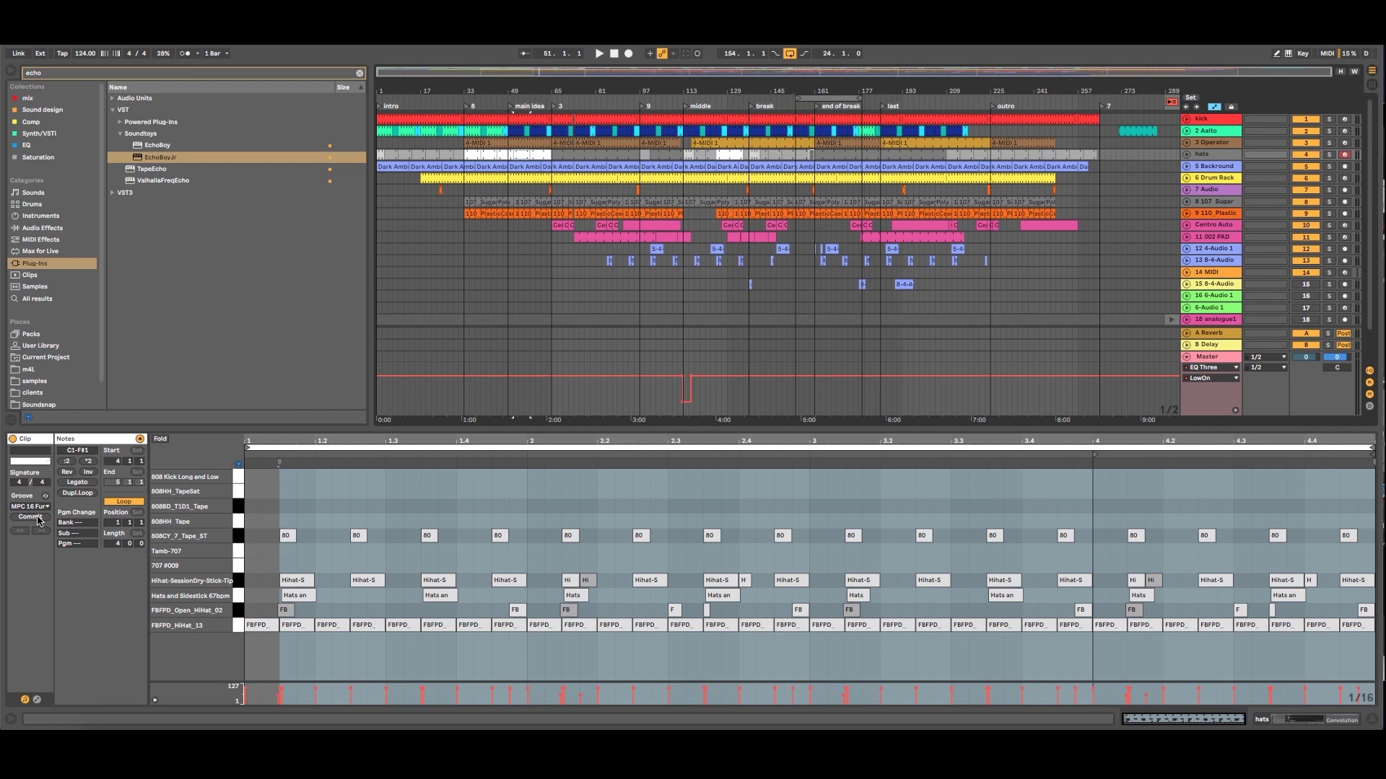
{"action": "left_click", "coordinate": [42, 508]}
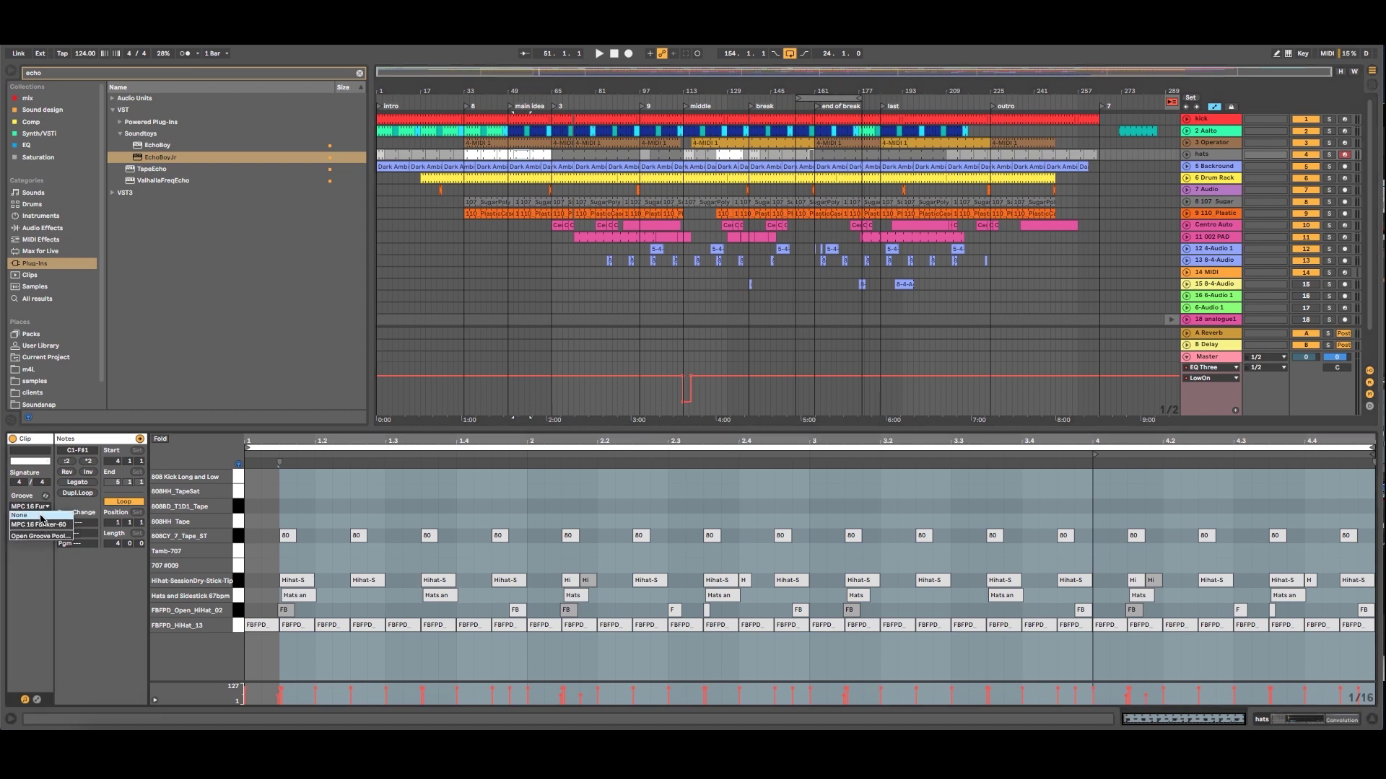
{"action": "left_click", "coordinate": [47, 539]}
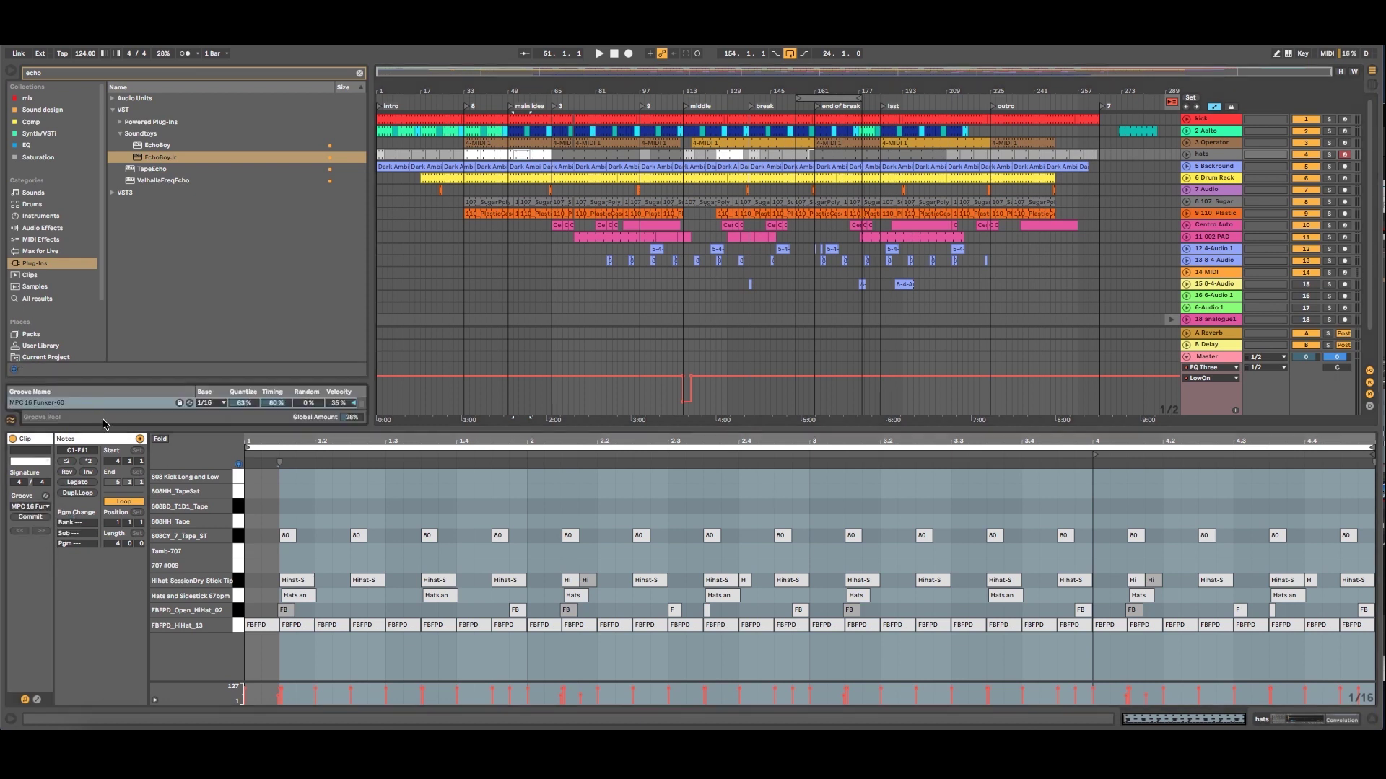
{"action": "left_click_drag", "start_coordinate": [104, 425], "coordinate": [132, 334]}
Lower the MPC 16 Funker-60 groove's Timing to about 56% and set the Global Amount to 27%.
{"action": "left_click", "coordinate": [283, 361]}
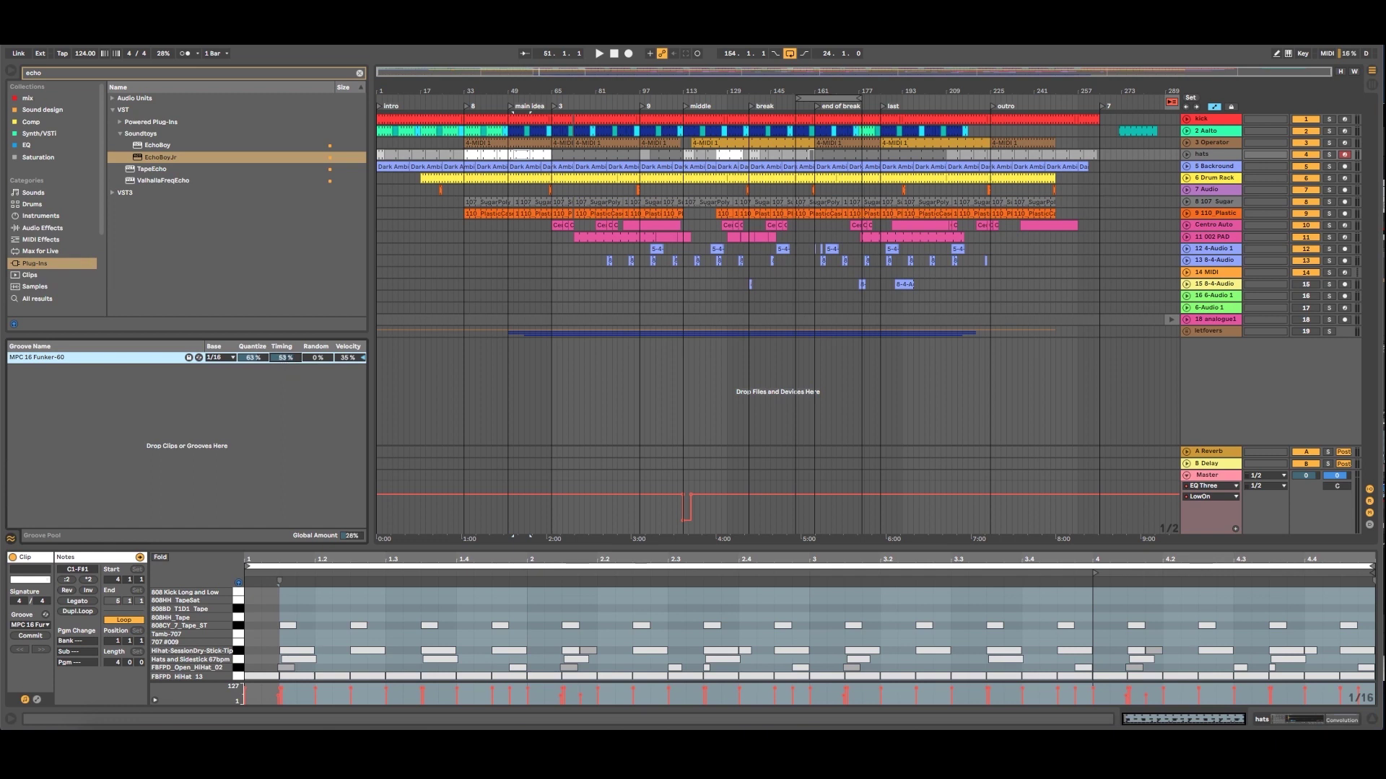
{"action": "left_click_drag", "start_coordinate": [283, 359], "coordinate": [283, 357]}
{"action": "left_click_drag", "start_coordinate": [350, 537], "coordinate": [350, 539]}
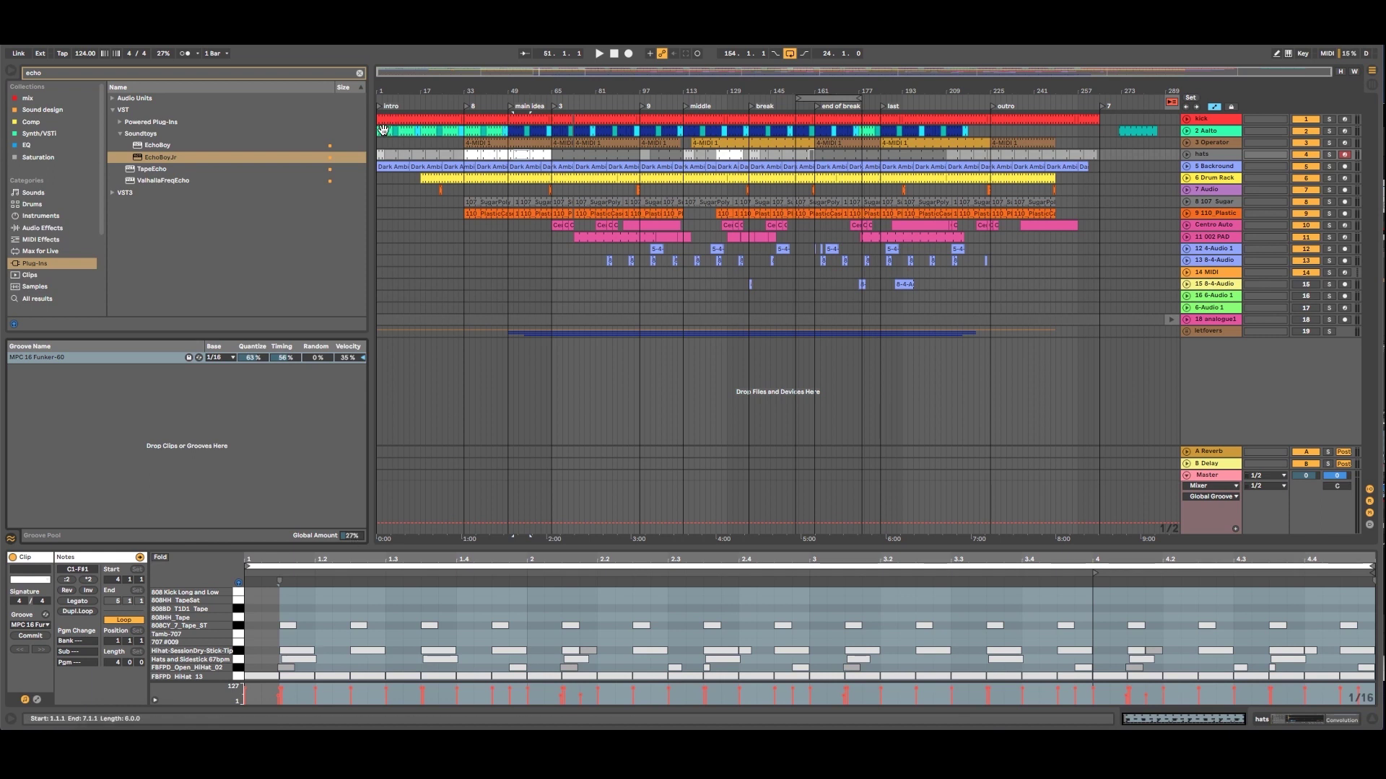
Assign the MPC 16 Funker-60 groove to all clips on tracks 2 to 13 between bars 1 and 253.
{"action": "left_click", "coordinate": [924, 132]}
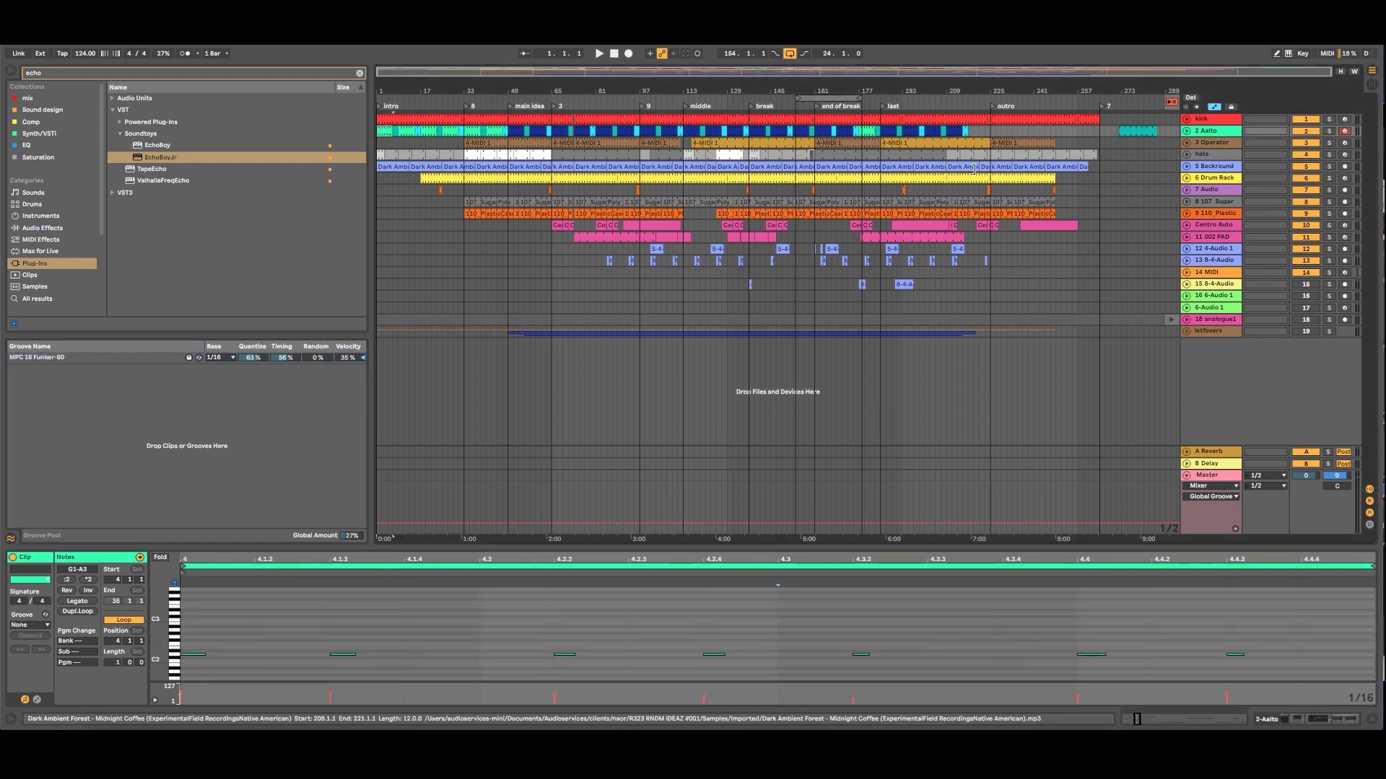
{"action": "left_click", "coordinate": [1070, 265], "text": "shift"}
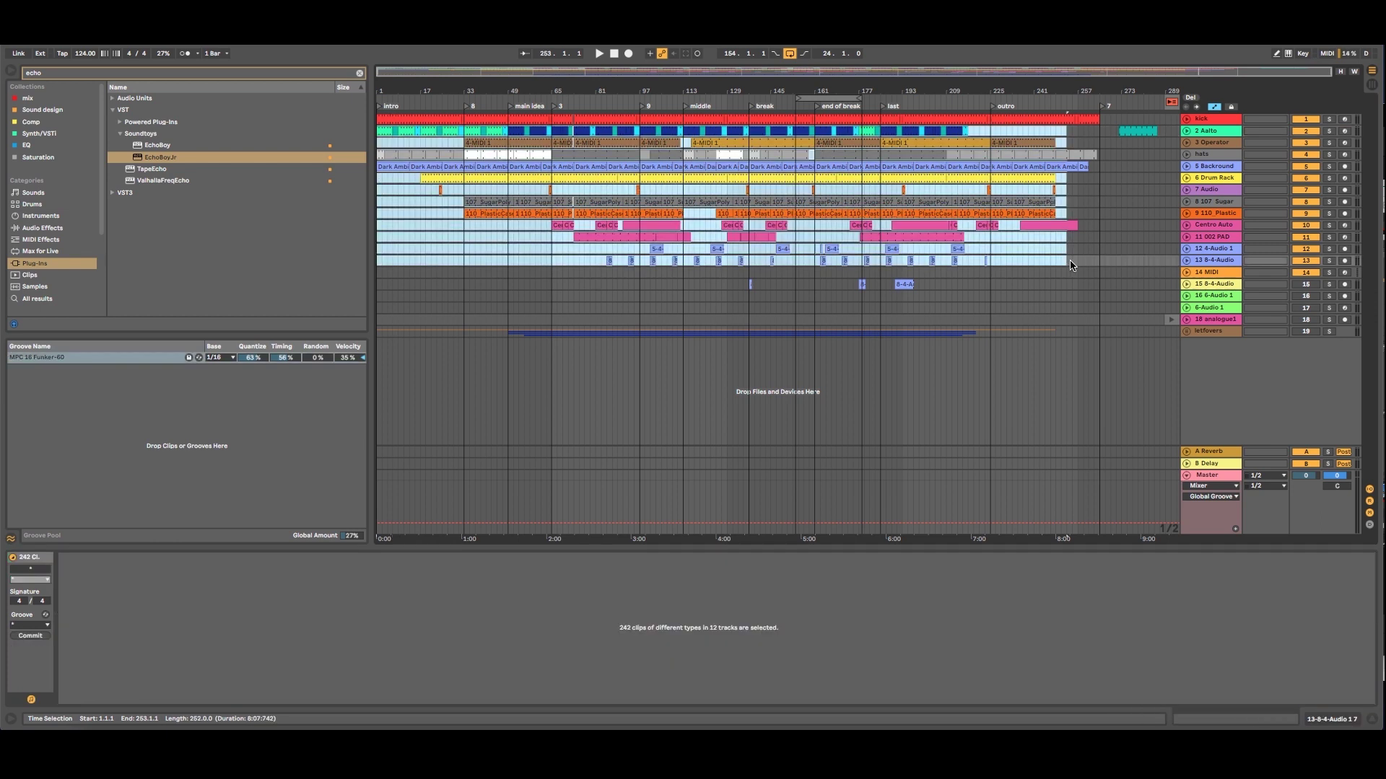
{"action": "left_click", "coordinate": [40, 626]}
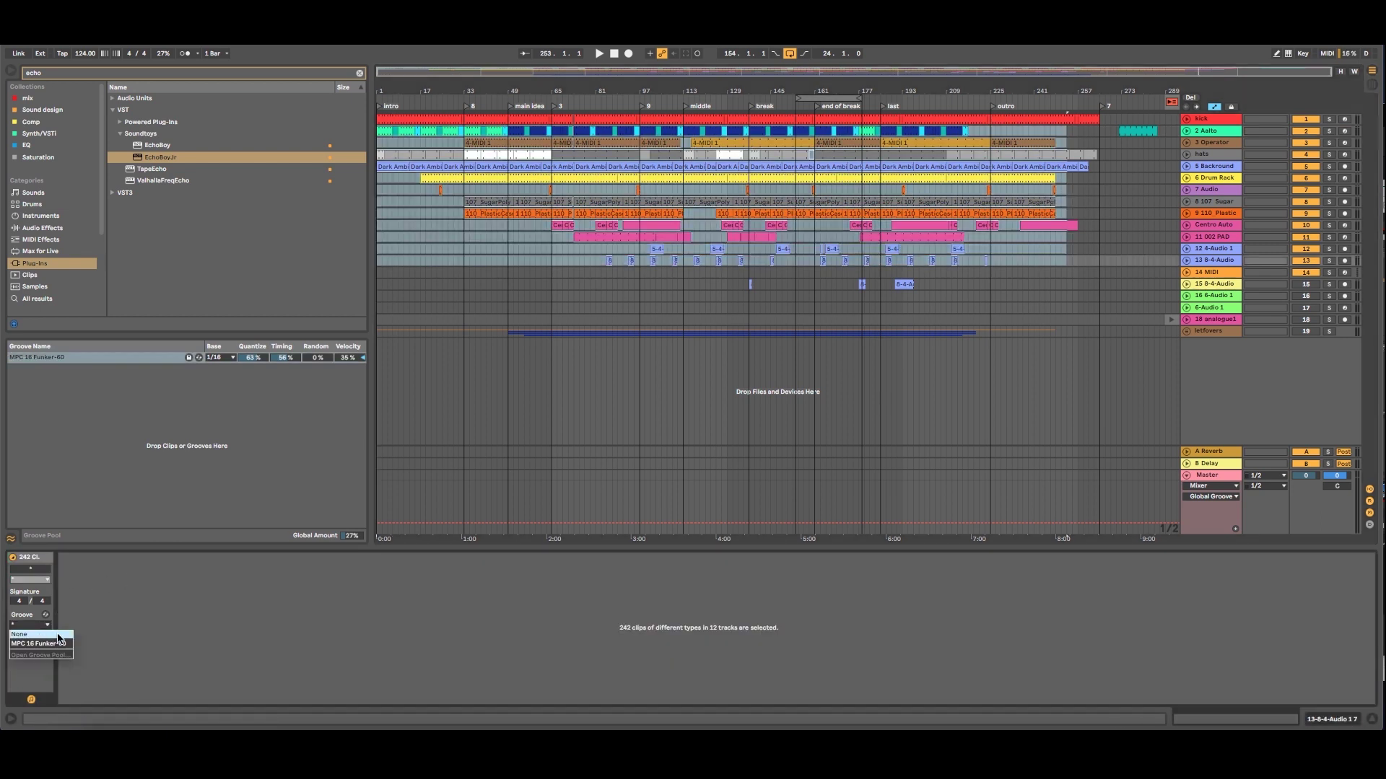
{"action": "left_click", "coordinate": [59, 644]}
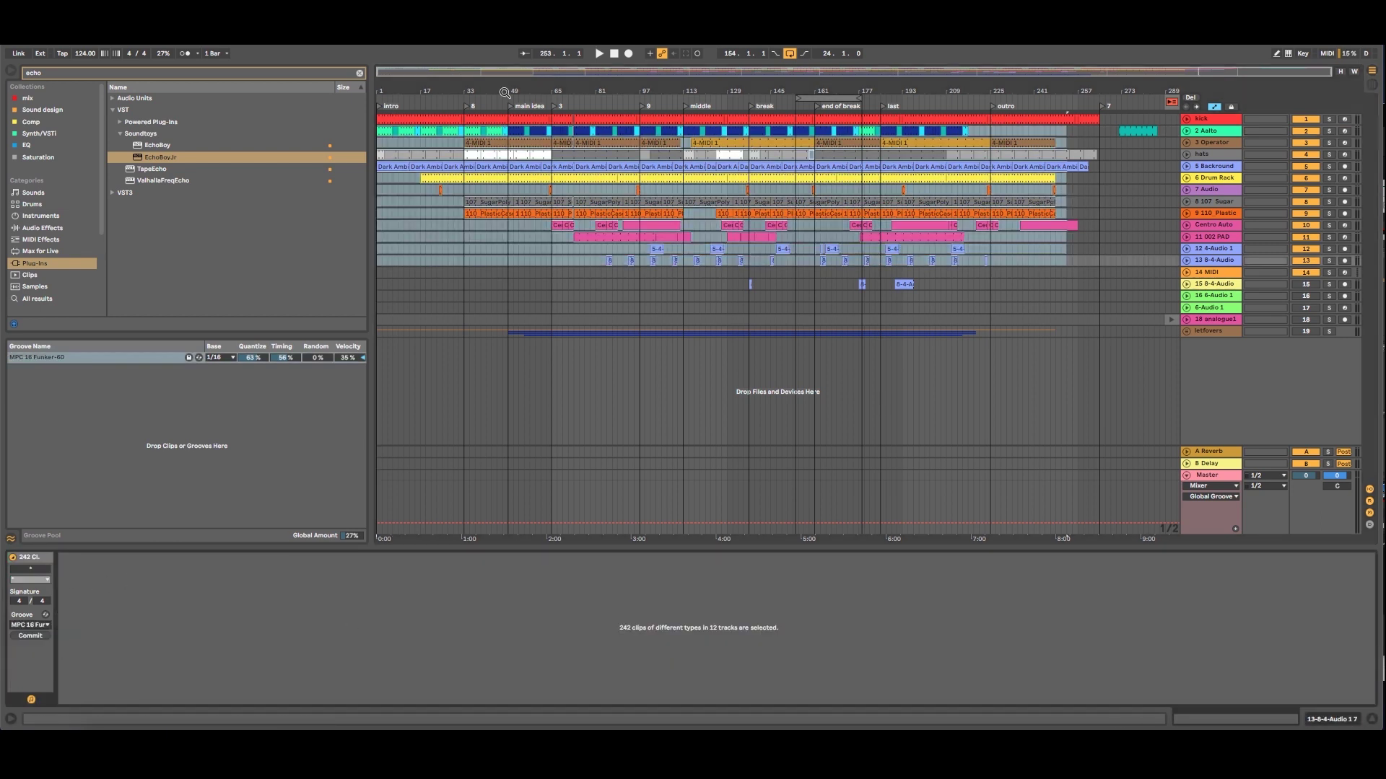
Listen to the groove from bar 33 onward, and expand the hats track to examine it.
{"action": "key", "text": "space"}
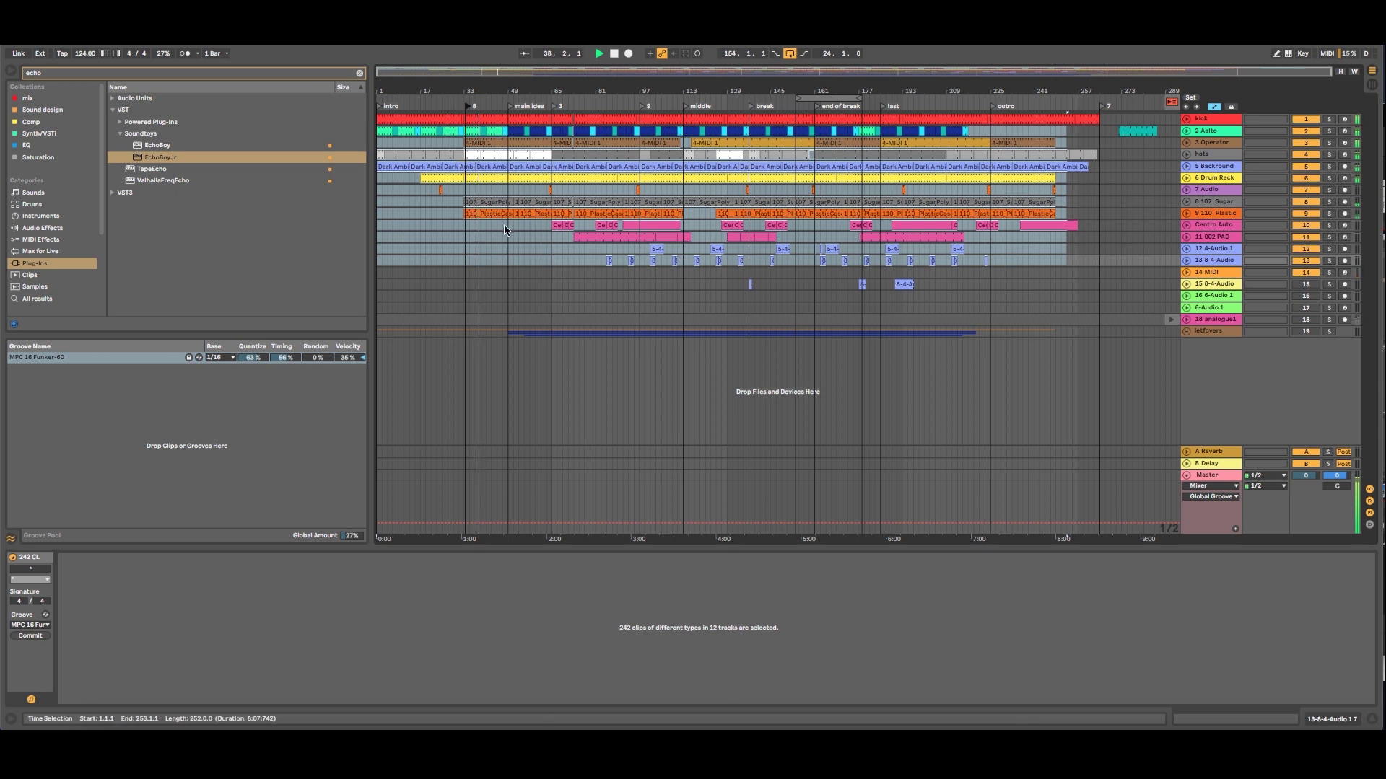
{"action": "left_click", "coordinate": [544, 253]}
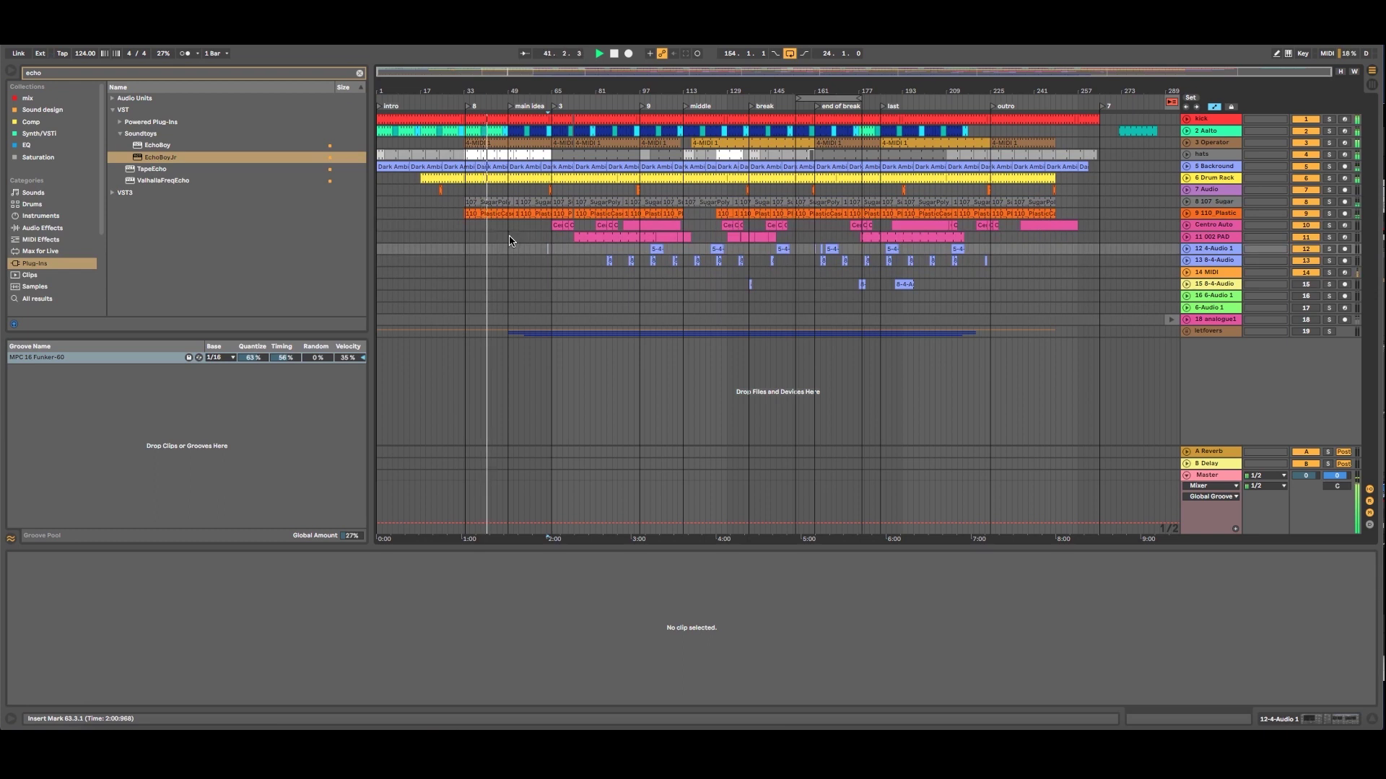
{"action": "left_click", "coordinate": [1209, 121]}
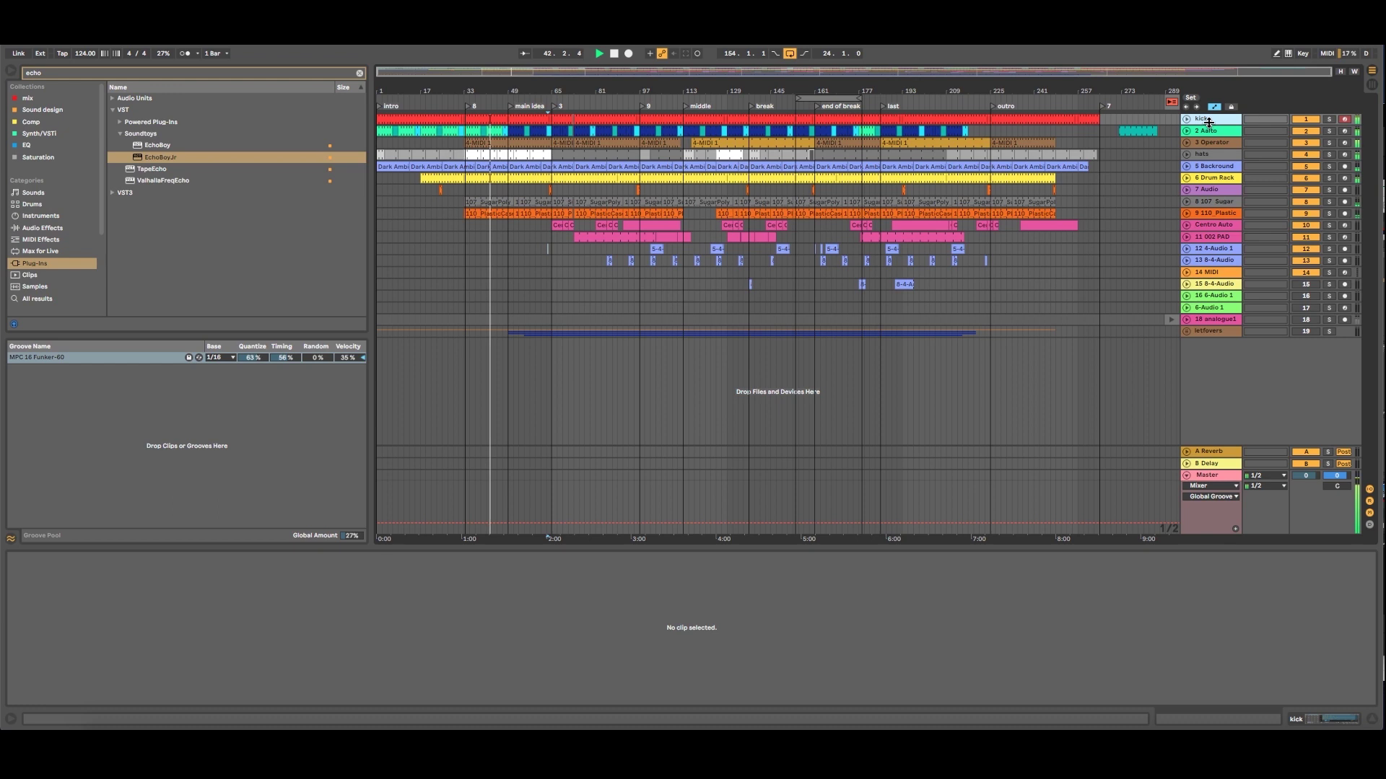
{"action": "left_click", "coordinate": [1205, 154]}
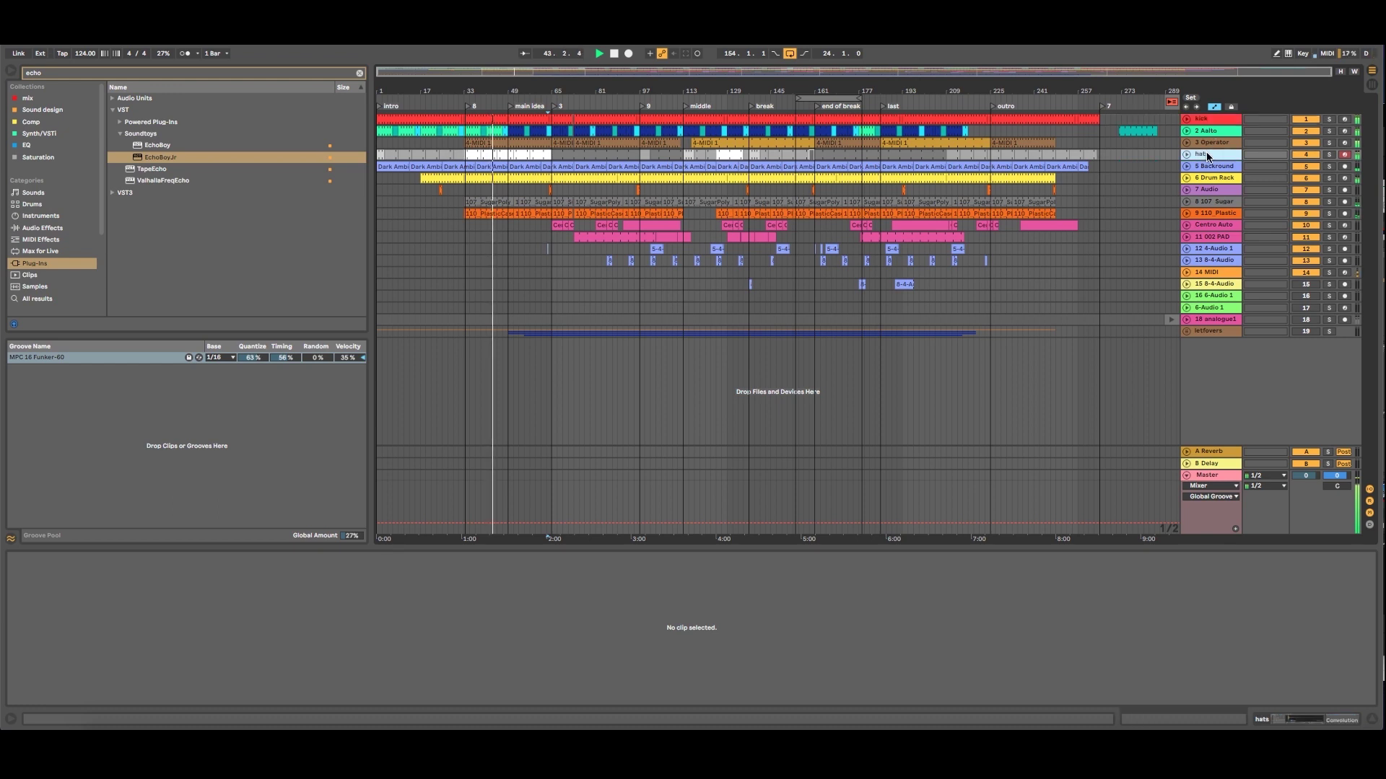
{"action": "left_click", "coordinate": [1187, 155]}
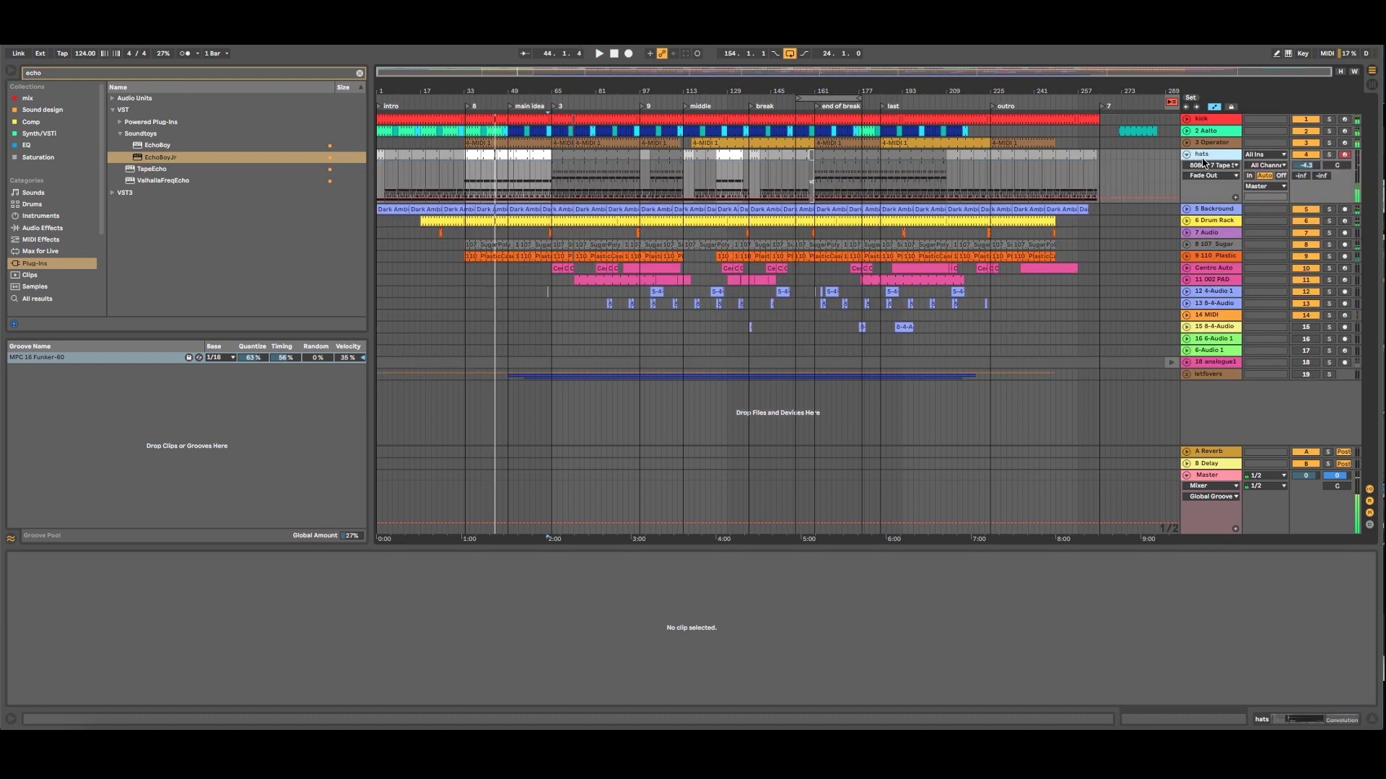
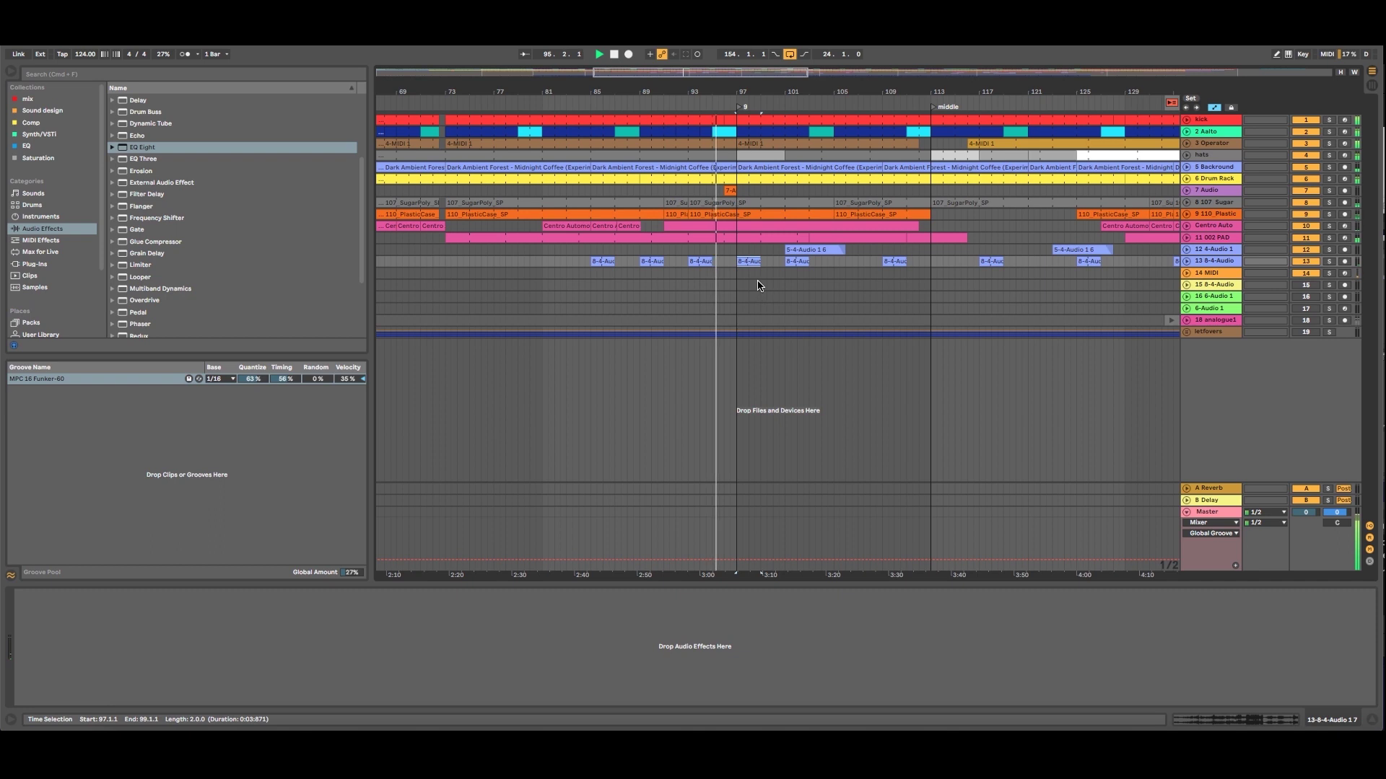
Delete the kick in bar 96, just before the locator at bar 97, and listen to the transition.
{"action": "left_click_drag", "start_coordinate": [731, 93], "coordinate": [735, 125]}
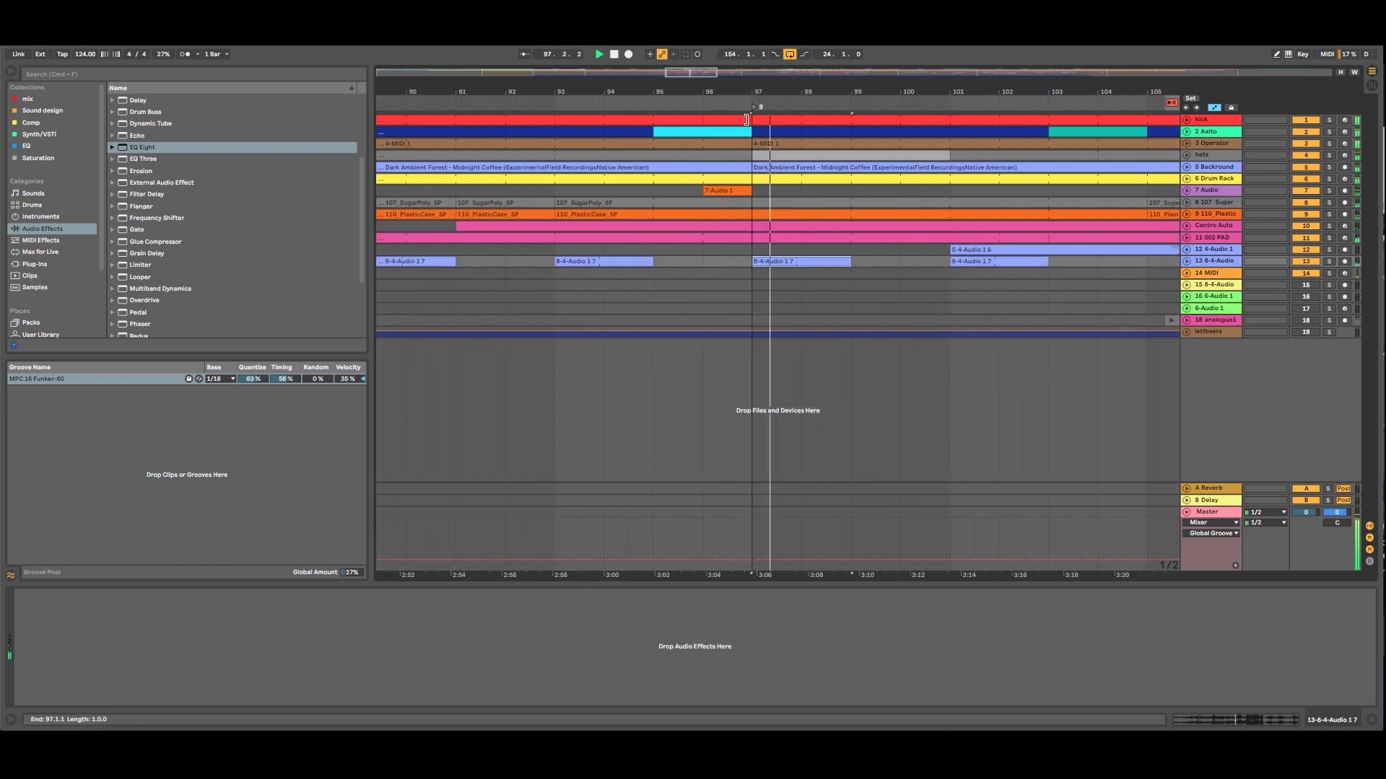
{"action": "left_click", "coordinate": [747, 120]}
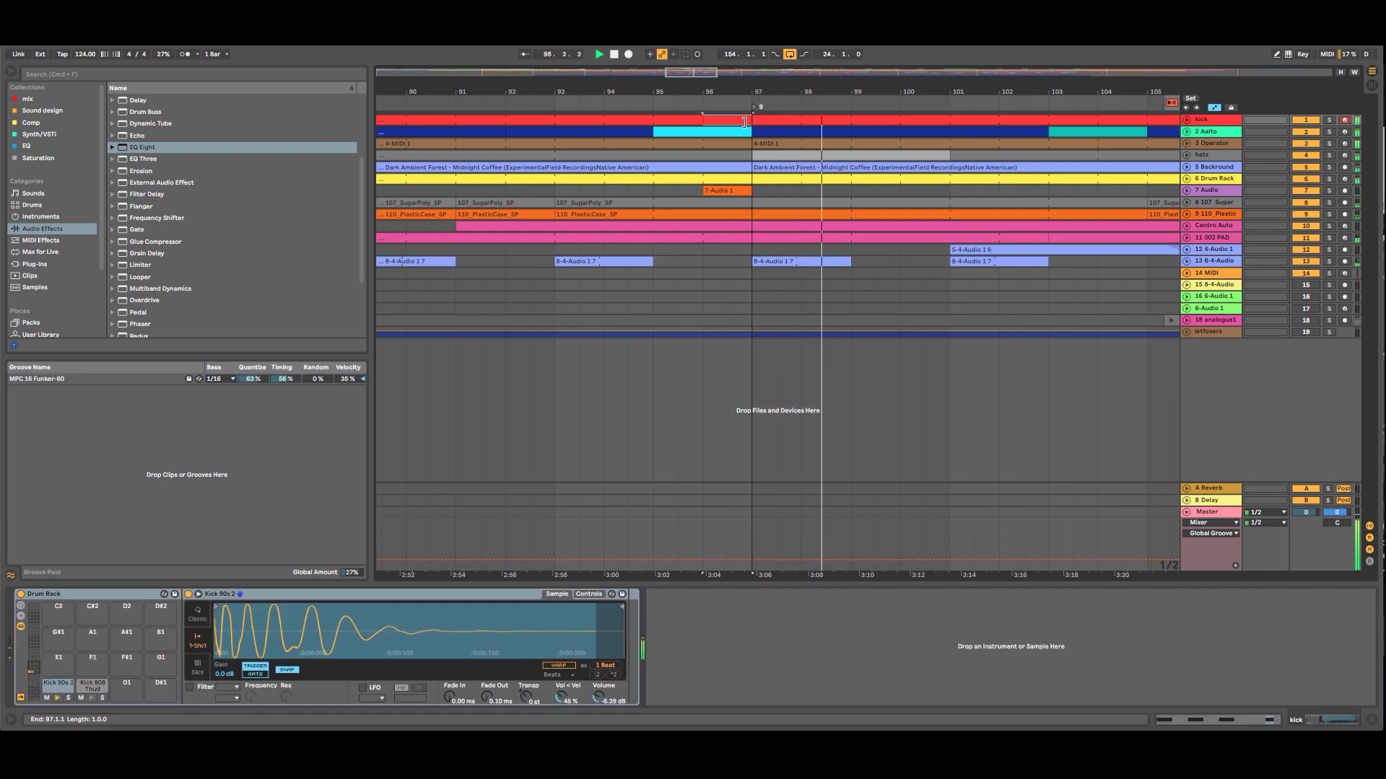
{"action": "left_click", "coordinate": [695, 112]}
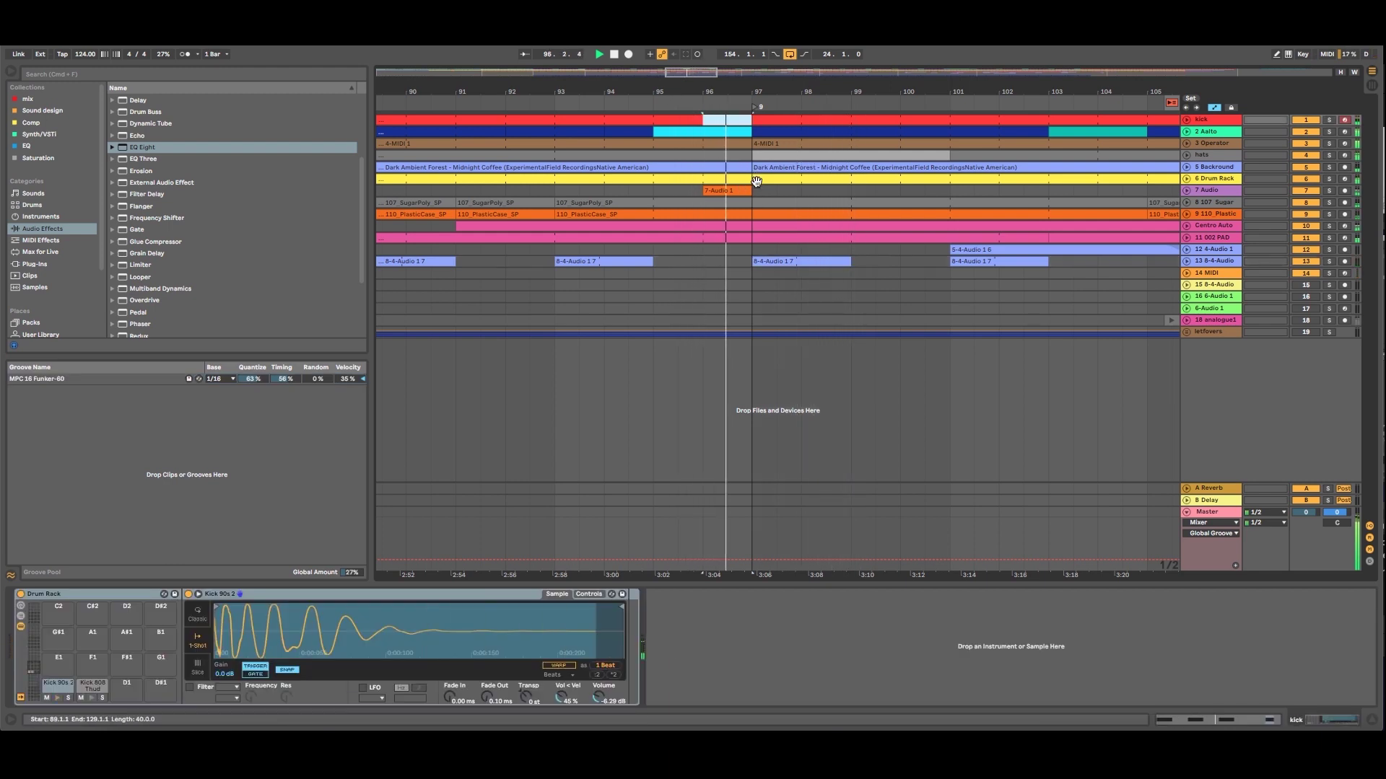
{"action": "left_click_drag", "start_coordinate": [751, 93], "coordinate": [684, 32]}
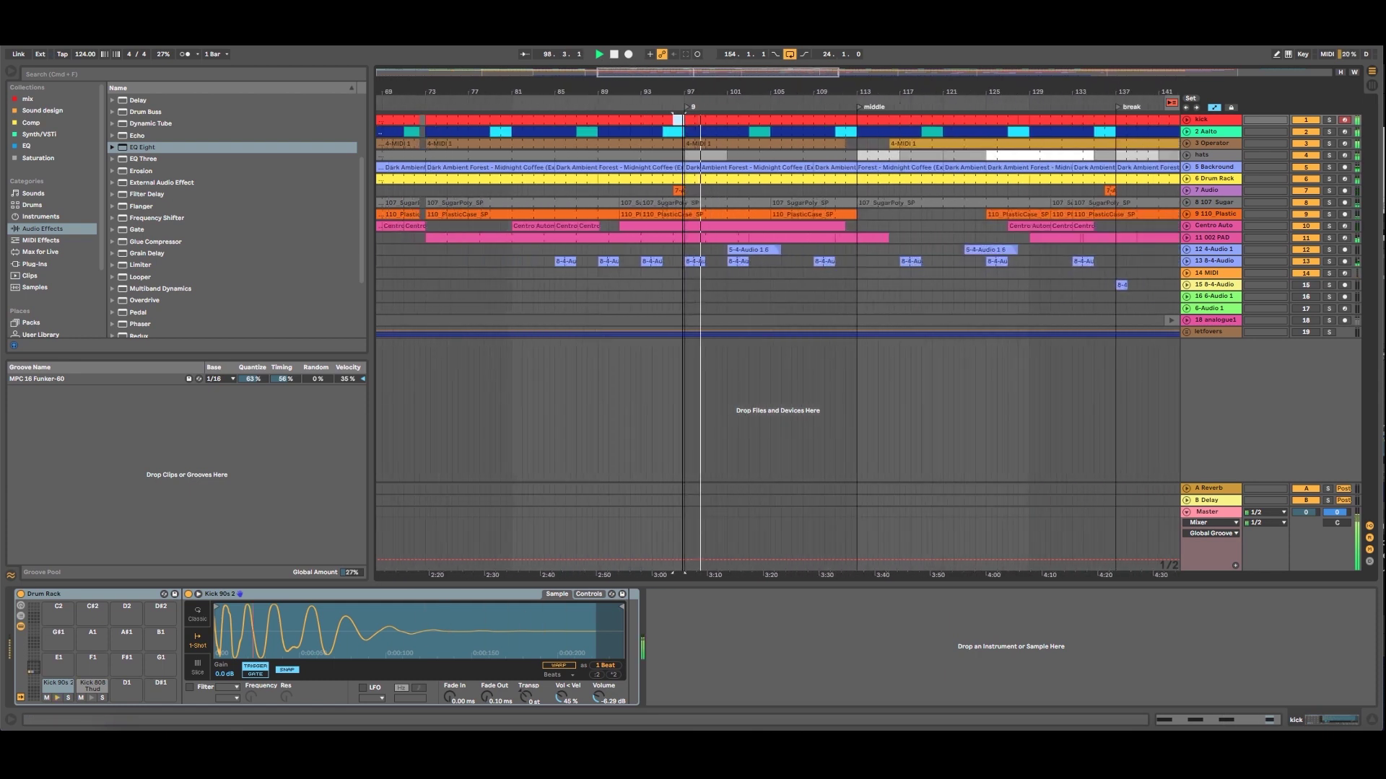
Check the 11 002 PAD track's devices and show the sampler's Controls page.
{"action": "left_click", "coordinate": [1219, 239]}
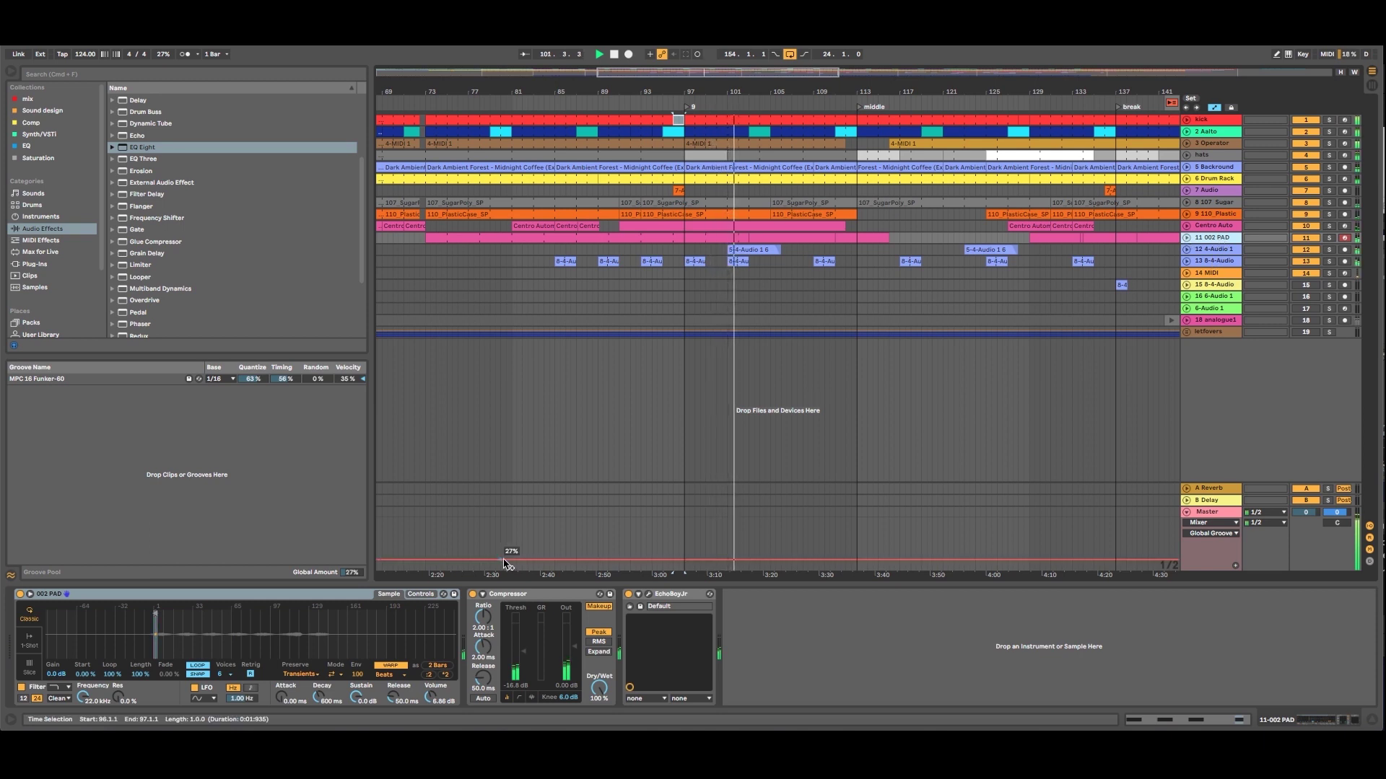
{"action": "left_click", "coordinate": [421, 594]}
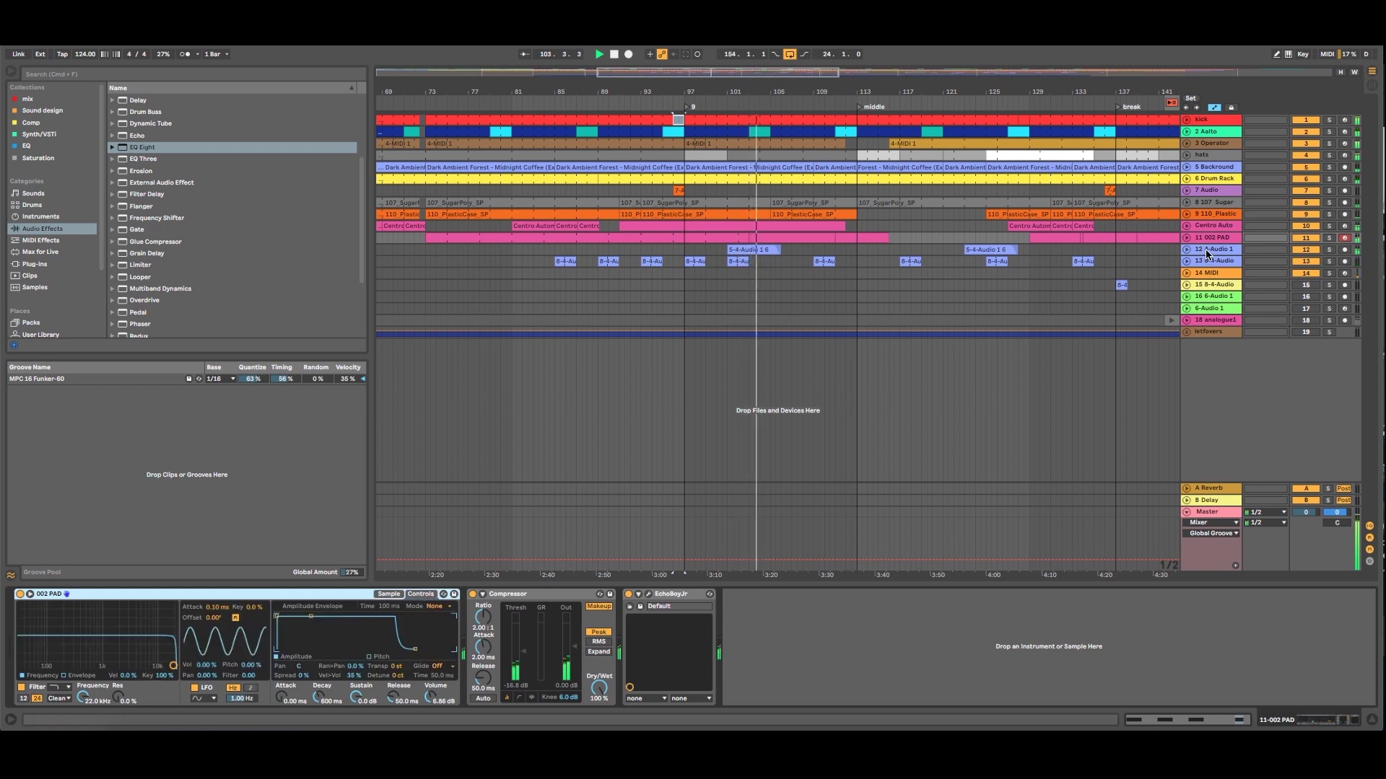
Expand the 12 4-Audio 1 and 6 Drum Rack tracks and show the Drum Rack's devices.
{"action": "left_click", "coordinate": [1182, 253]}
{"action": "left_click", "coordinate": [1187, 250]}
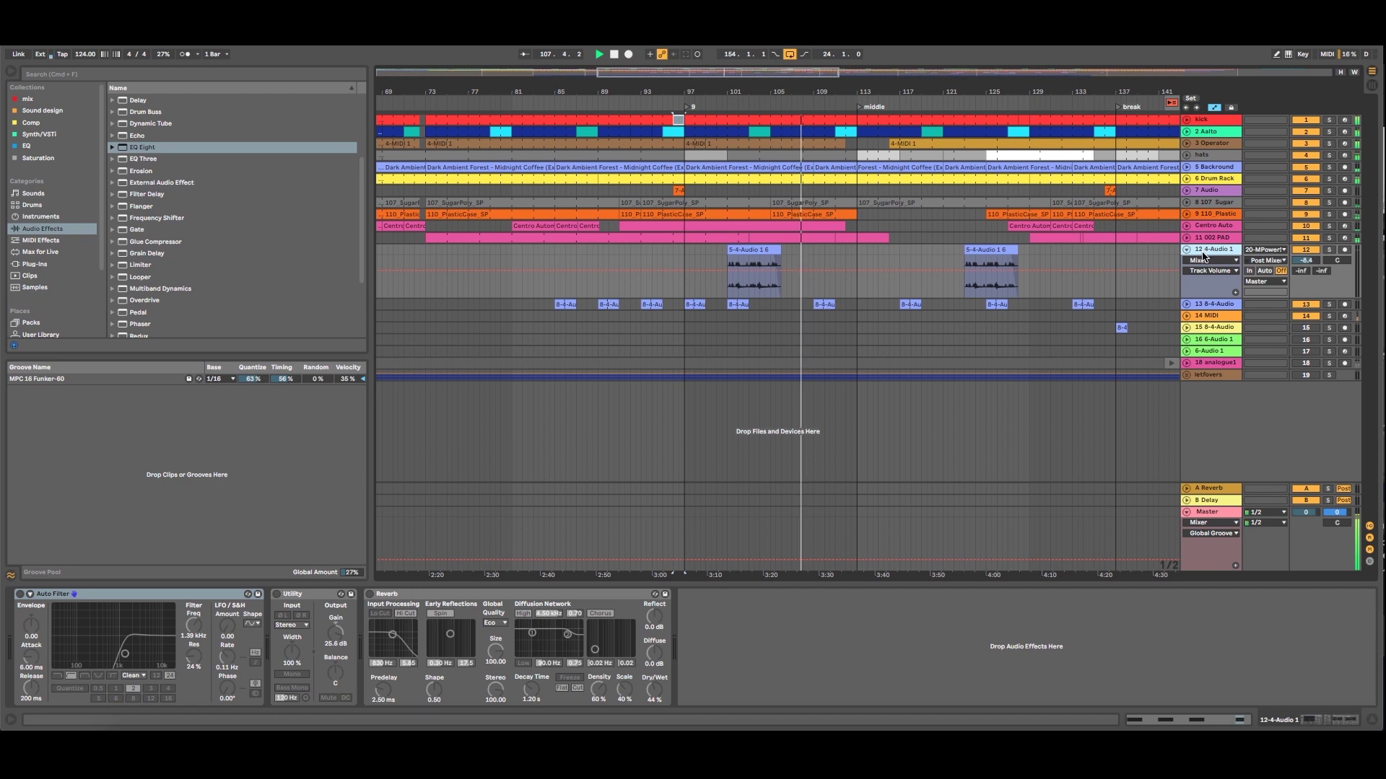
{"action": "left_click", "coordinate": [1225, 180]}
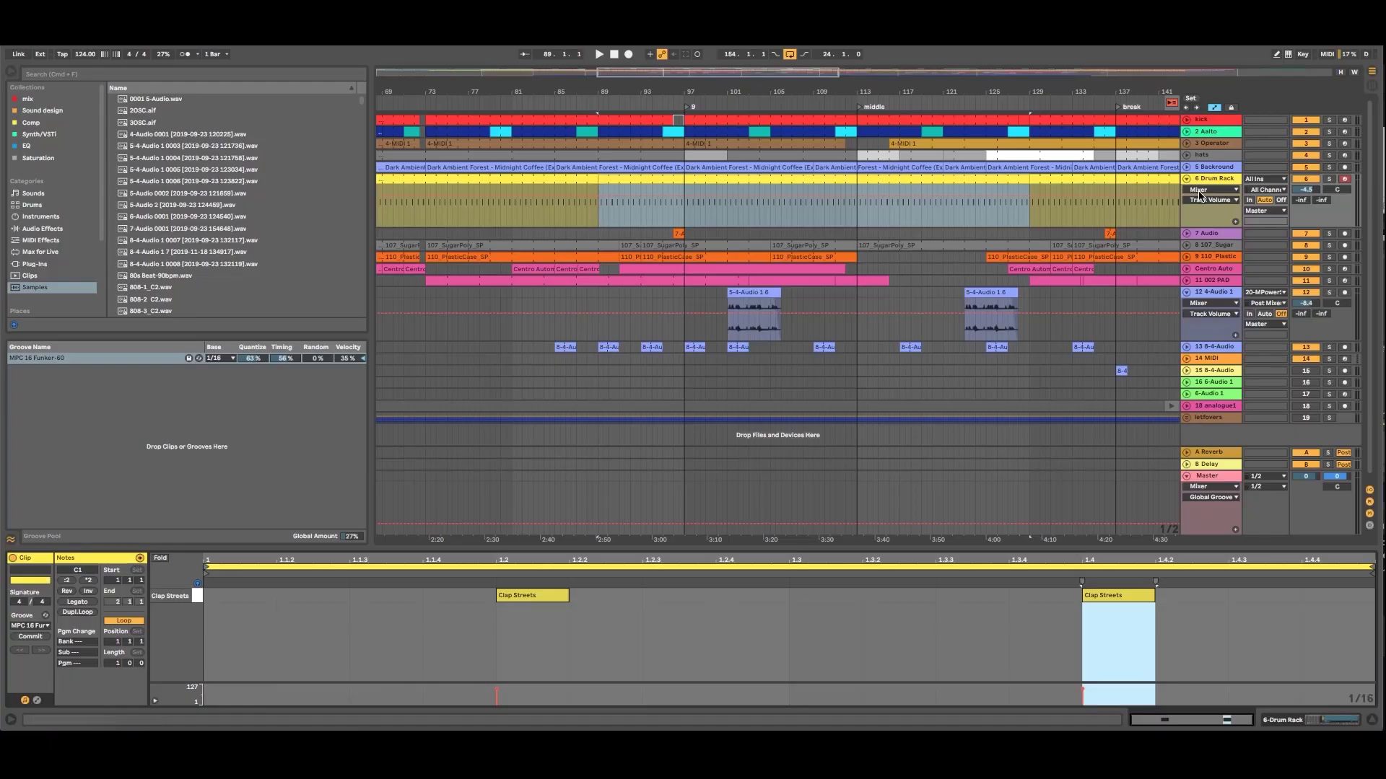
{"action": "left_click", "coordinate": [1055, 207]}
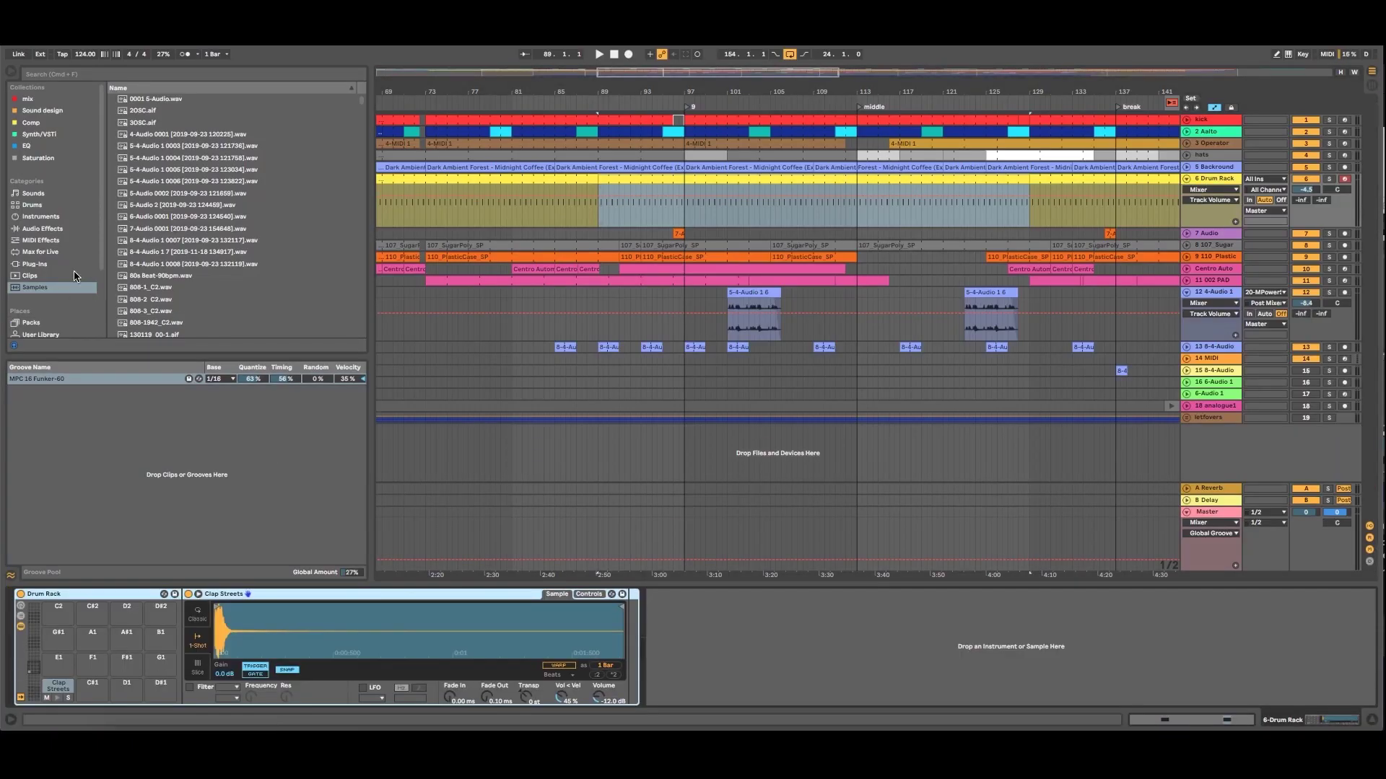
Search the samples for "clap", audition some results and load Clap Analog Source onto the Drum Rack's C#1 pad.
{"action": "left_click", "coordinate": [122, 74]}
{"action": "type", "text": "clap"}
{"action": "left_click", "coordinate": [139, 122]}
{"action": "left_click", "coordinate": [150, 148]}
{"action": "key", "text": "Up"}
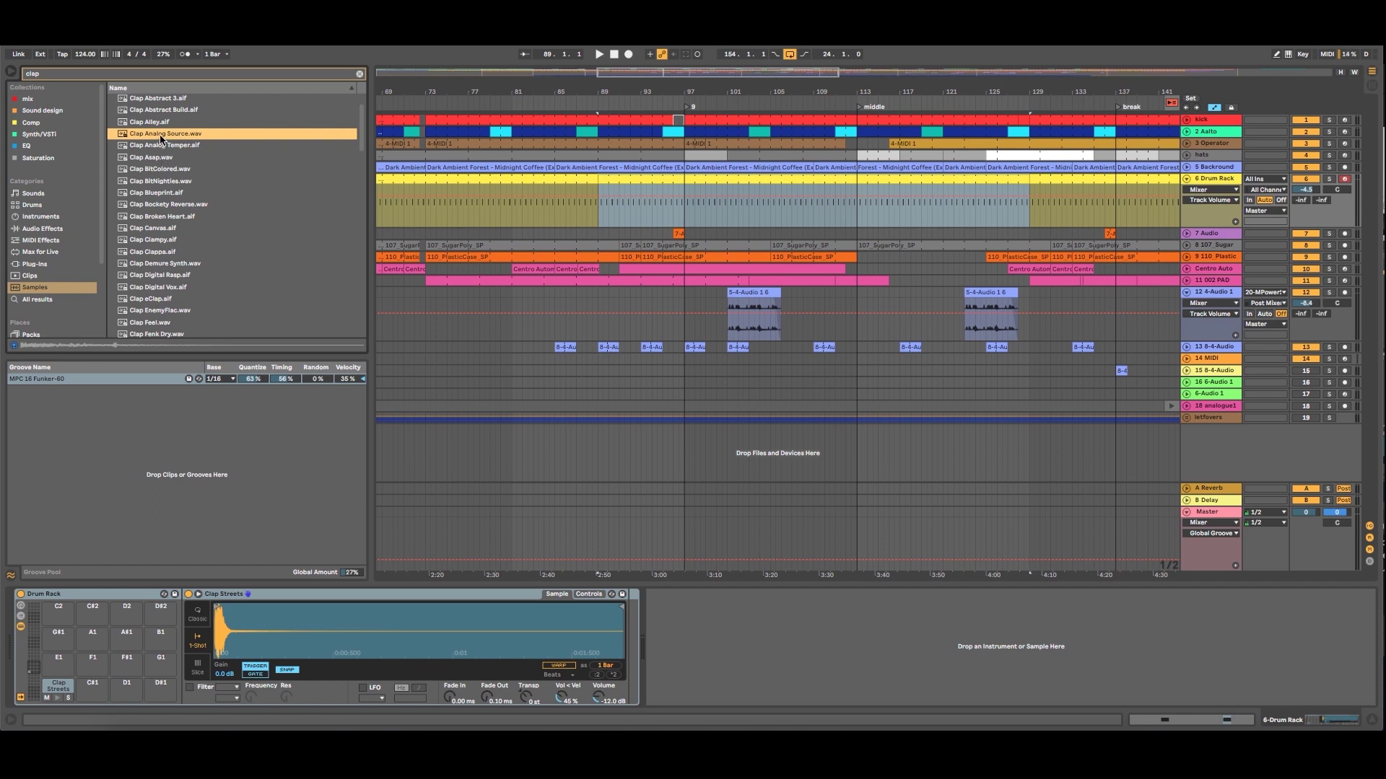
{"action": "left_click", "coordinate": [150, 146]}
{"action": "left_click", "coordinate": [162, 132]}
{"action": "left_click_drag", "start_coordinate": [173, 509], "coordinate": [97, 693]}
Load Clap Analog Temper onto the D1 pad and Clap Broken Heart onto the D#1 pad.
{"action": "left_click", "coordinate": [171, 146]}
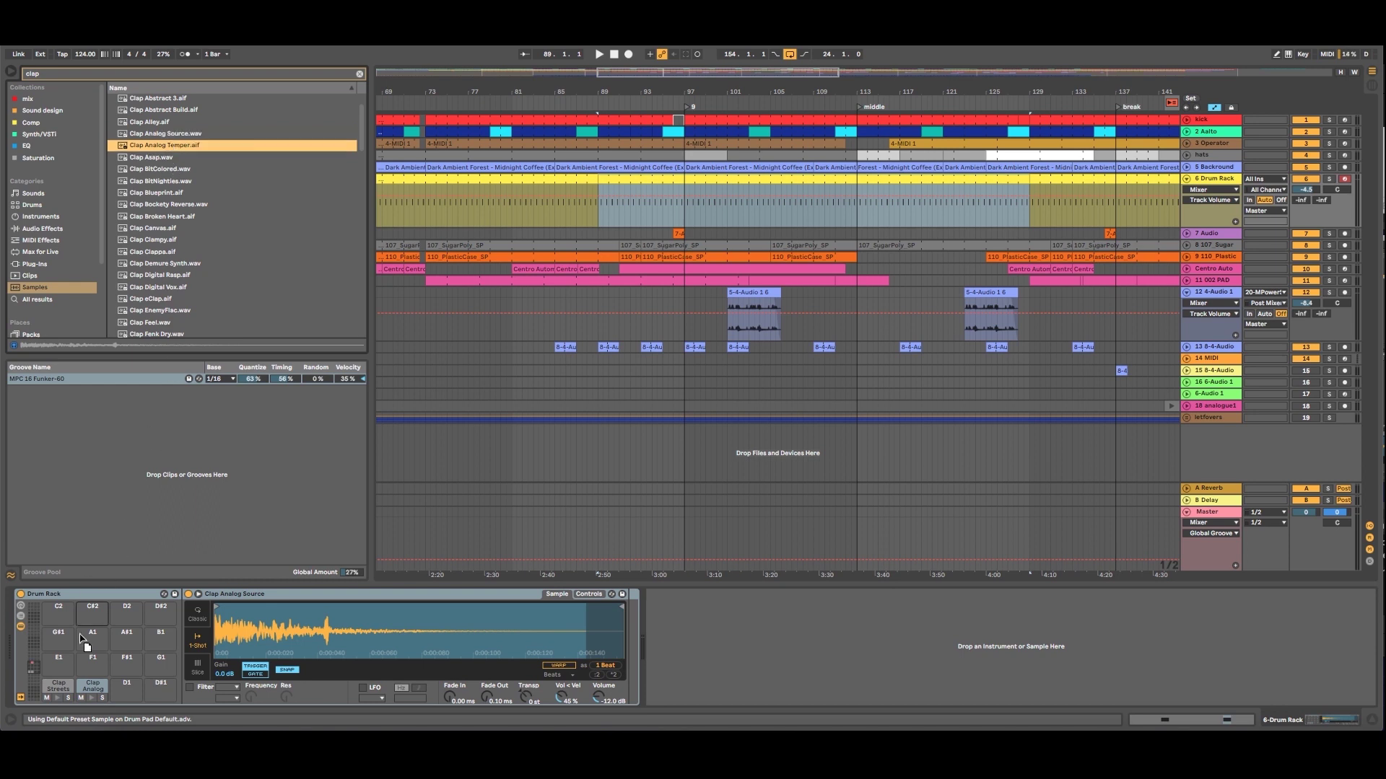
{"action": "left_click", "coordinate": [162, 217]}
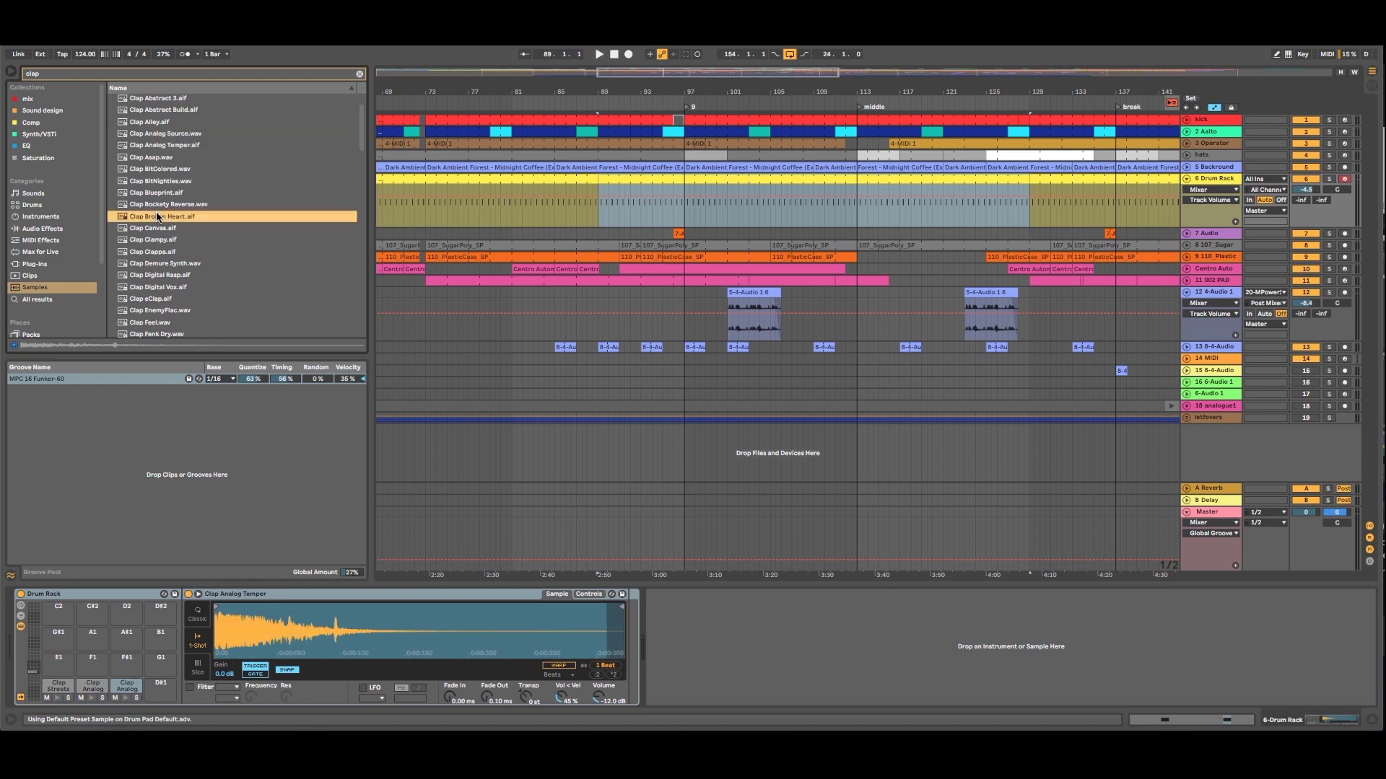
{"action": "left_click_drag", "start_coordinate": [153, 634], "coordinate": [156, 697]}
Audition further clap samples in the browser, from Clap Canvas down to Clap RK TD1 Uluru 2.
{"action": "left_click", "coordinate": [168, 230]}
{"action": "left_click", "coordinate": [167, 241]}
{"action": "scroll", "coordinate": [168, 260], "scroll_direction": "down", "scroll_amount": 1}
{"action": "left_click", "coordinate": [167, 265]}
{"action": "left_click", "coordinate": [177, 230]}
{"action": "left_click", "coordinate": [180, 251]}
{"action": "left_click", "coordinate": [165, 277]}
{"action": "left_click", "coordinate": [167, 287]}
{"action": "left_click", "coordinate": [167, 311]}
{"action": "scroll", "coordinate": [173, 300], "scroll_direction": "down", "scroll_amount": 1}
{"action": "left_click", "coordinate": [178, 244]}
{"action": "left_click", "coordinate": [170, 279]}
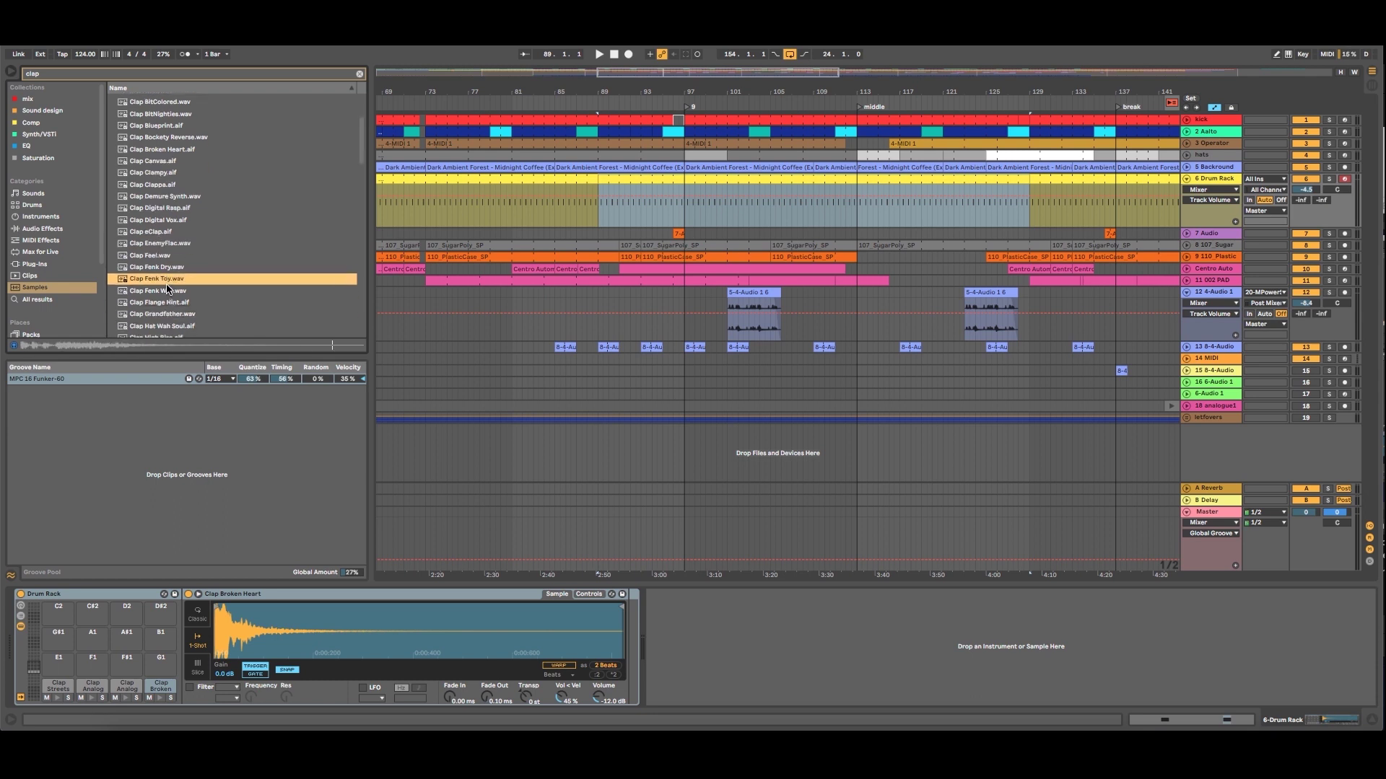
{"action": "left_click", "coordinate": [164, 268]}
{"action": "left_click", "coordinate": [166, 291]}
{"action": "left_click", "coordinate": [168, 301]}
{"action": "scroll", "coordinate": [169, 301], "scroll_direction": "down", "scroll_amount": 3}
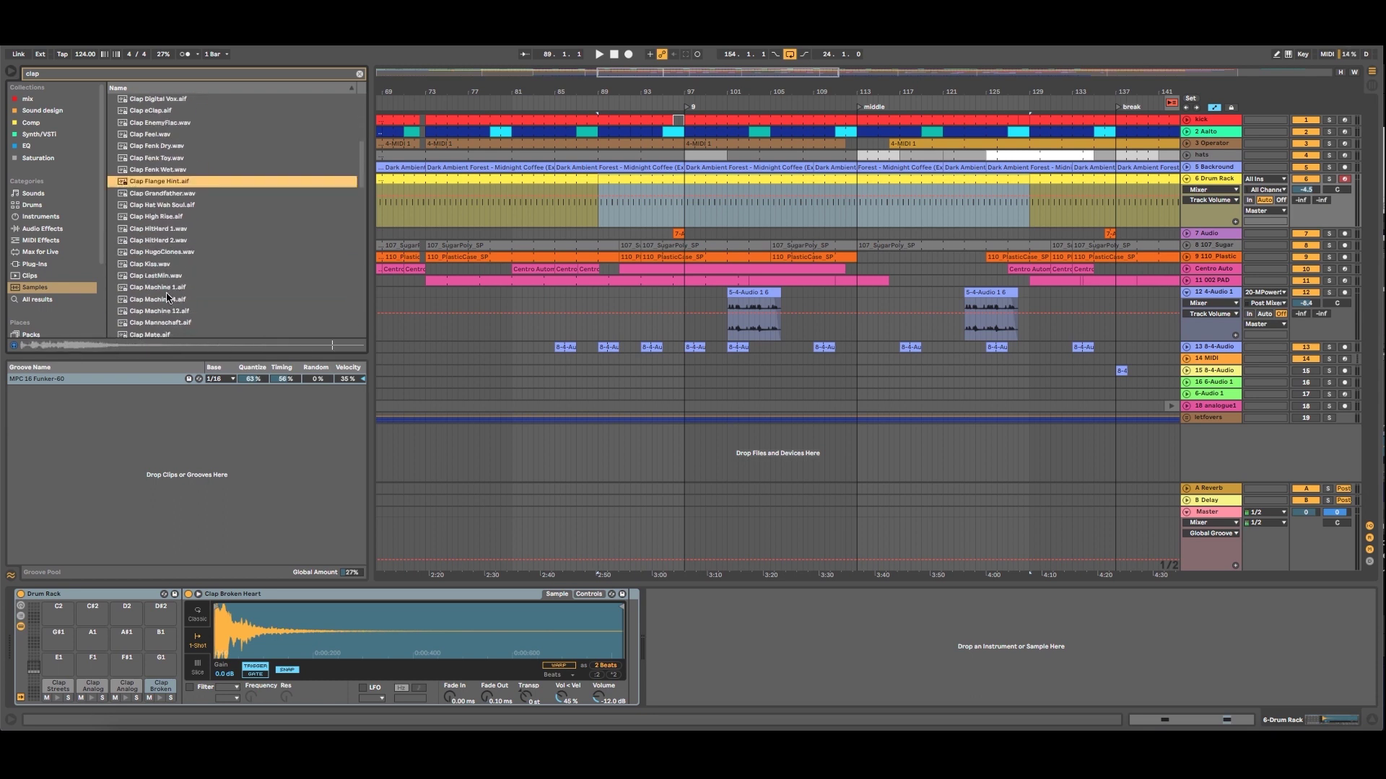
{"action": "left_click", "coordinate": [156, 193]}
{"action": "left_click", "coordinate": [156, 217]}
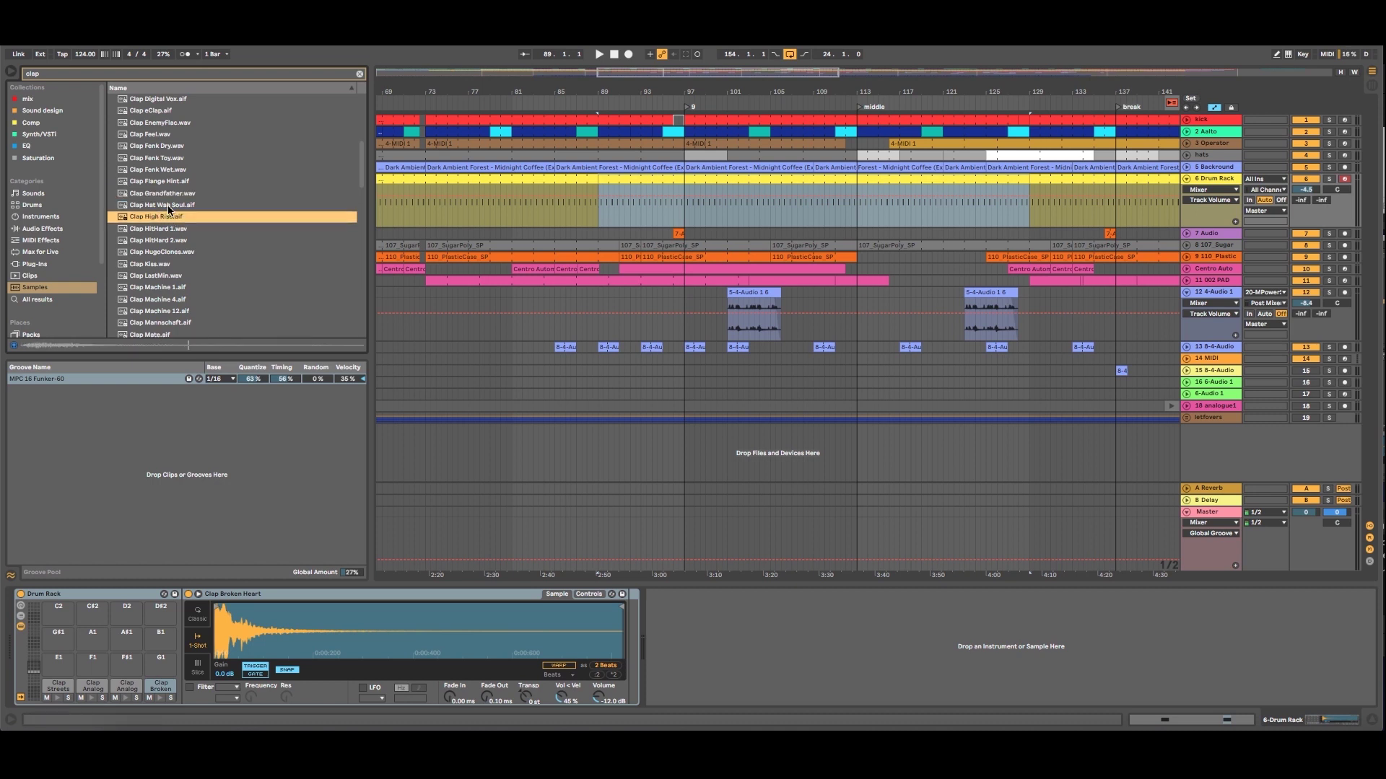
{"action": "left_click", "coordinate": [167, 229]}
{"action": "left_click", "coordinate": [167, 253]}
{"action": "left_click_drag", "start_coordinate": [166, 268], "coordinate": [166, 278]}
{"action": "left_click", "coordinate": [167, 284]}
{"action": "left_click", "coordinate": [161, 273]}
{"action": "left_click", "coordinate": [167, 291]}
{"action": "left_click", "coordinate": [168, 299]}
{"action": "scroll", "coordinate": [170, 298], "scroll_direction": "down", "scroll_amount": 4}
{"action": "left_click", "coordinate": [172, 296]}
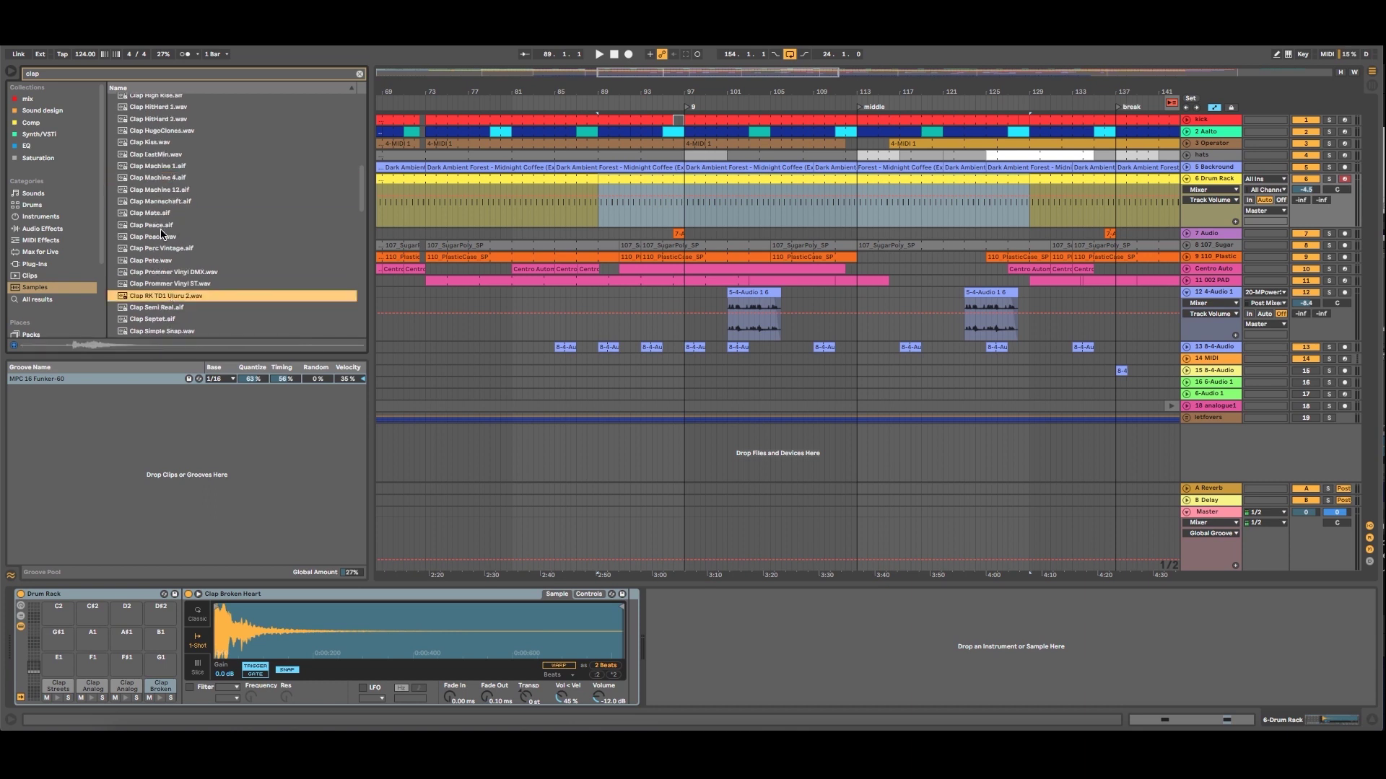
{"action": "left_click", "coordinate": [137, 191]}
Load Clap RK TD1 Uluru 2 onto the E1 pad and move its sample start to the main transient.
{"action": "left_click", "coordinate": [168, 296]}
{"action": "left_click_drag", "start_coordinate": [133, 512], "coordinate": [67, 677]}
{"action": "mouse_move", "coordinate": [210, 610]}
{"action": "left_mouse_down"}
{"action": "mouse_move", "coordinate": [274, 619]}
{"action": "mouse_move", "coordinate": [277, 653]}
{"action": "mouse_move", "coordinate": [382, 669]}
{"action": "mouse_move", "coordinate": [381, 684]}
{"action": "mouse_move", "coordinate": [332, 684]}
{"action": "left_mouse_up"}
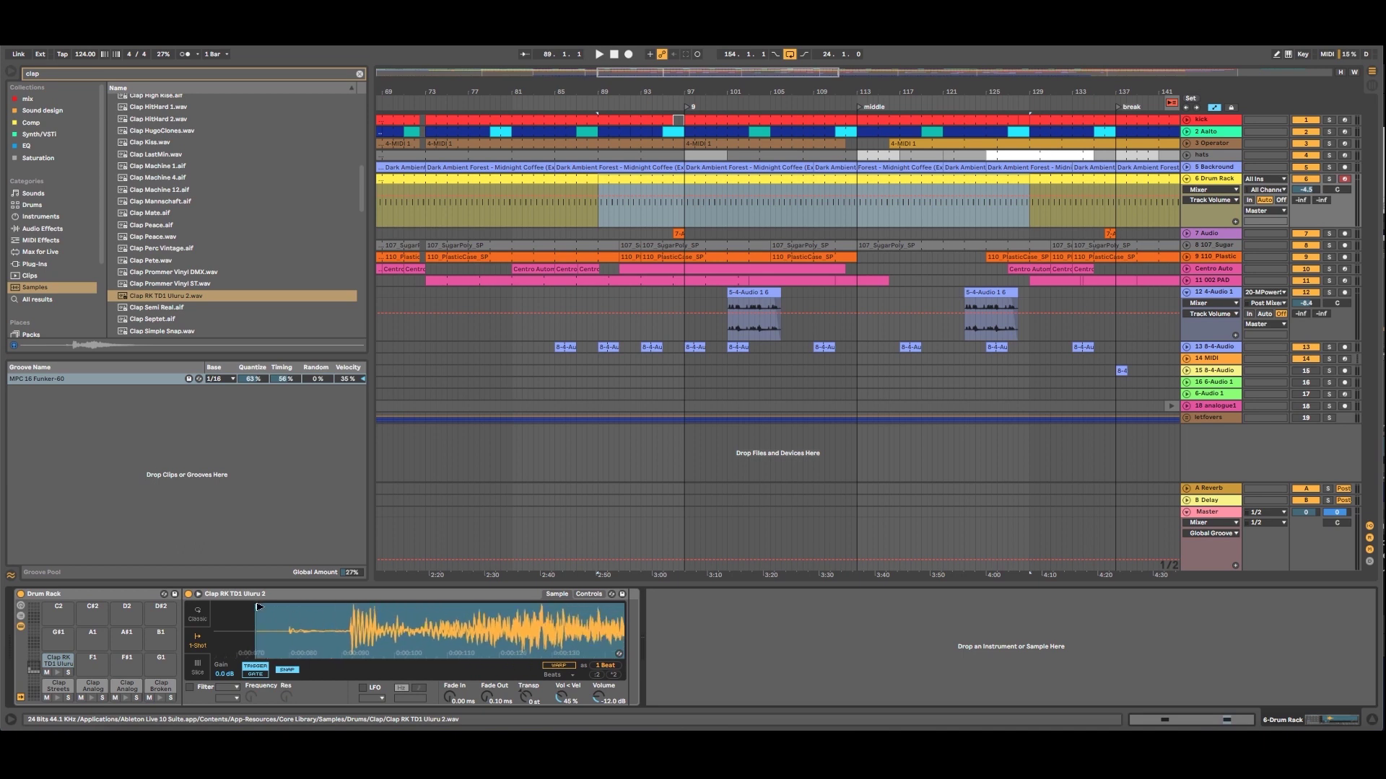
{"action": "left_click_drag", "start_coordinate": [259, 608], "coordinate": [351, 613]}
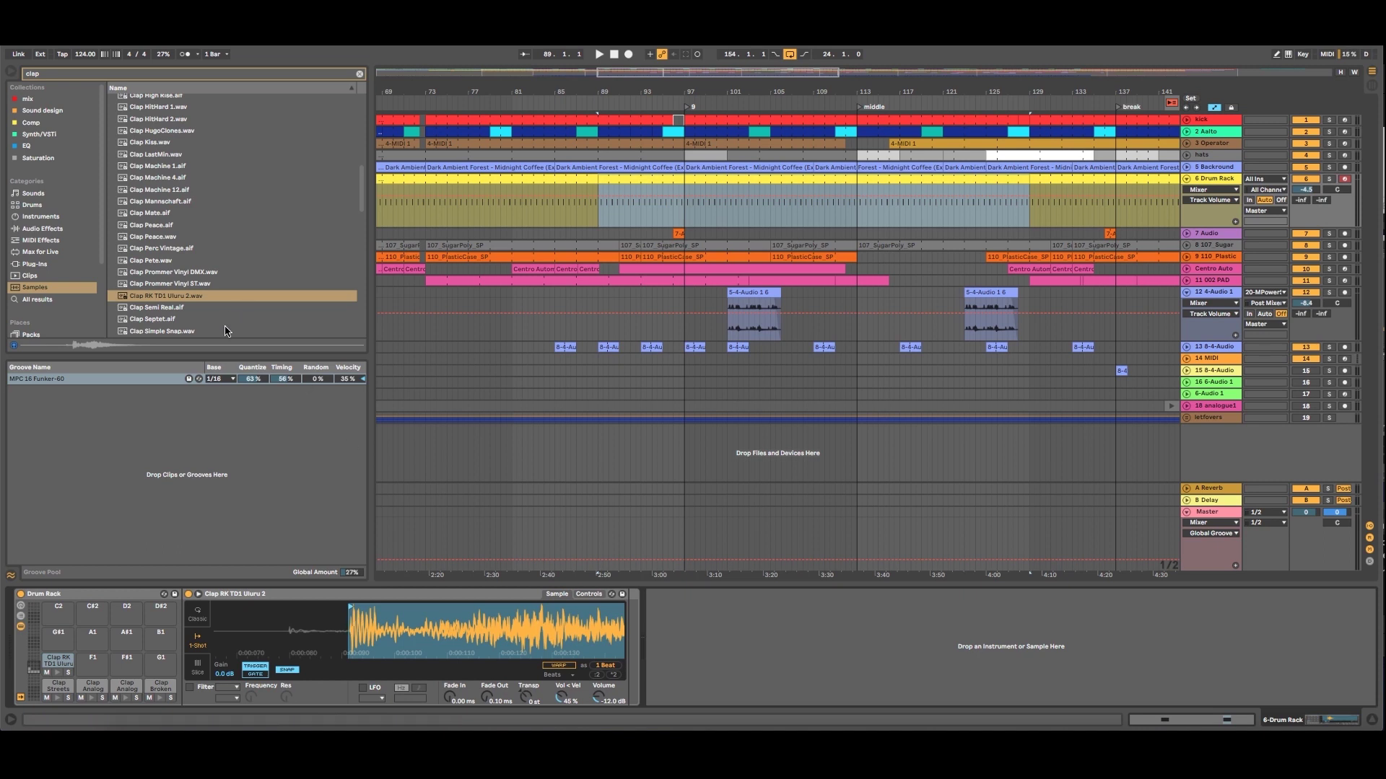
Preview the added clap pads and lower their volumes, with Clap Analog Source at -20 dB and Clap RK TD1 Uluru 2 at -24 dB.
{"action": "left_click", "coordinate": [161, 685]}
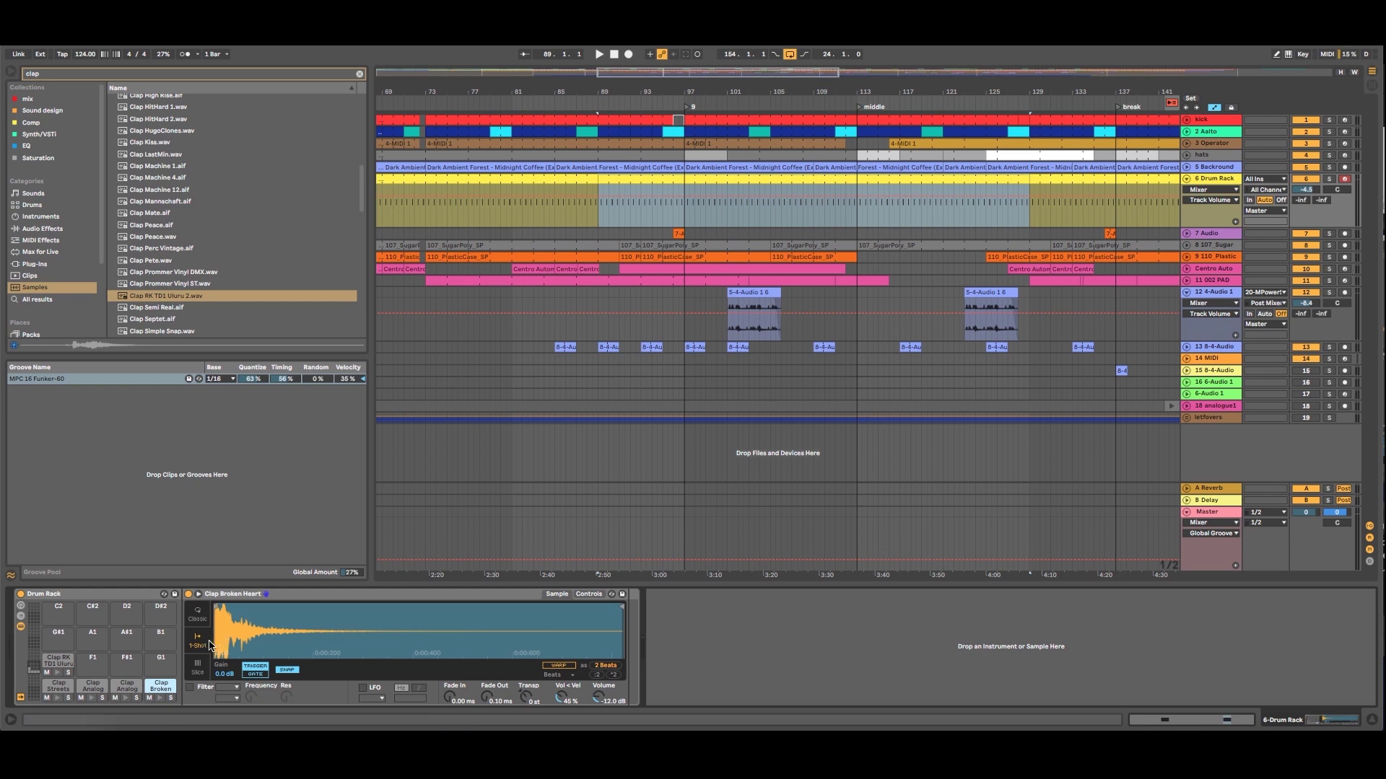
{"action": "left_click", "coordinate": [160, 698]}
{"action": "left_click", "coordinate": [127, 698]}
{"action": "left_click", "coordinate": [93, 687]}
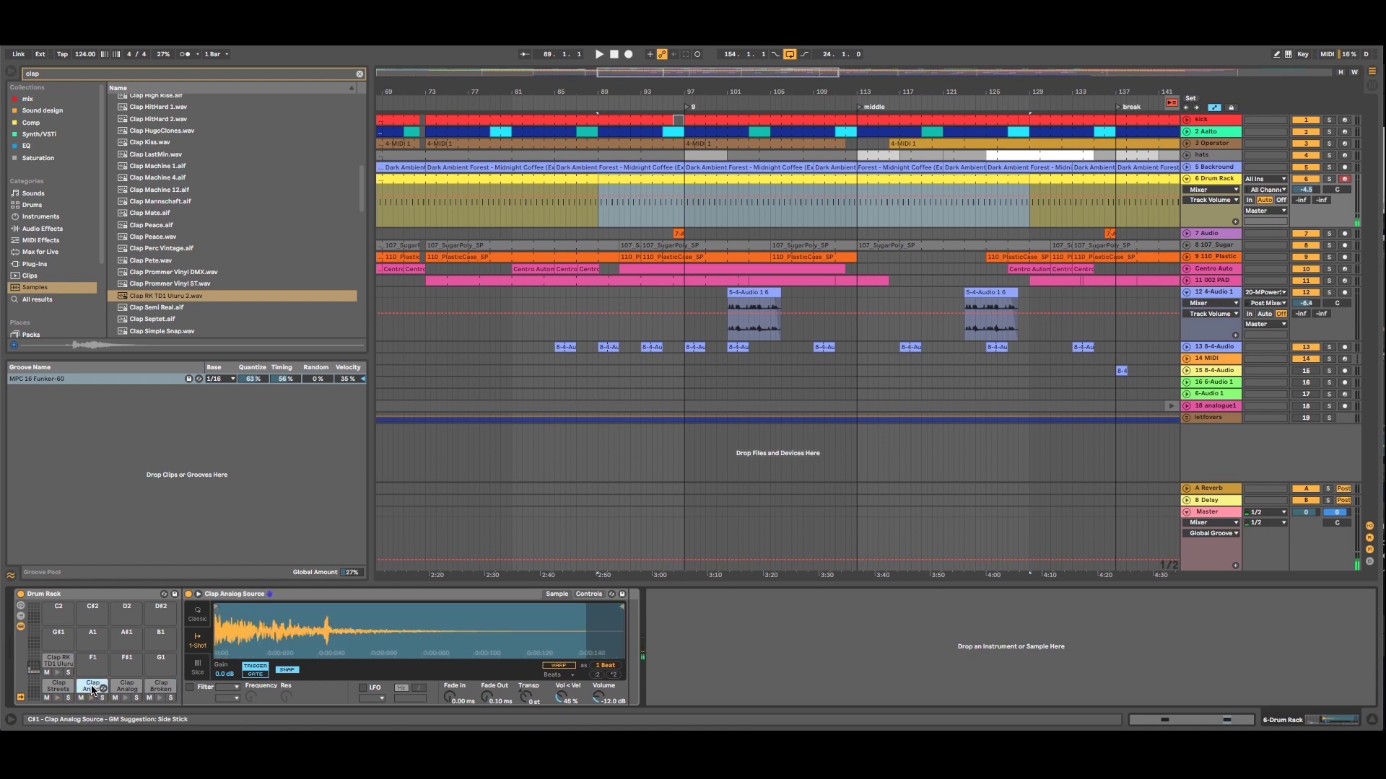
{"action": "left_click", "coordinate": [595, 699]}
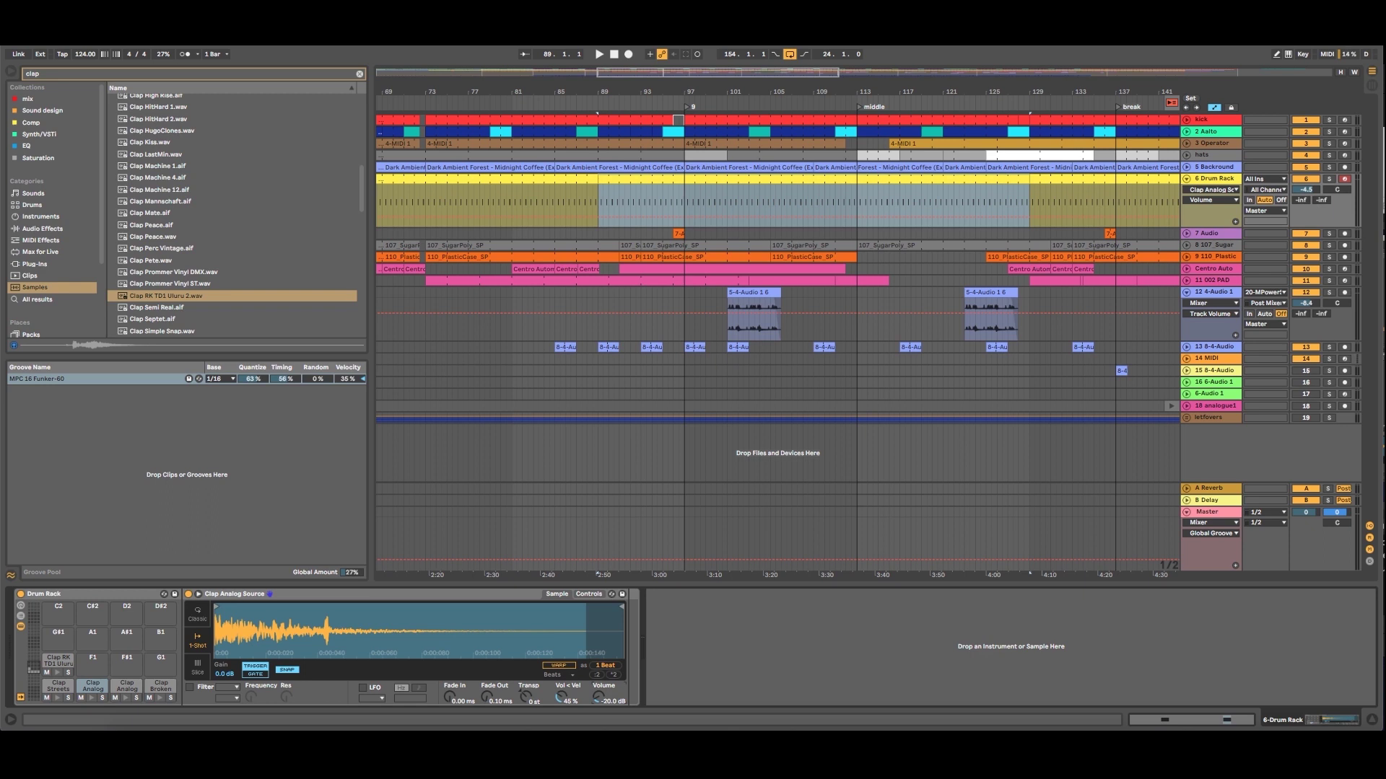
{"action": "left_click", "coordinate": [127, 685]}
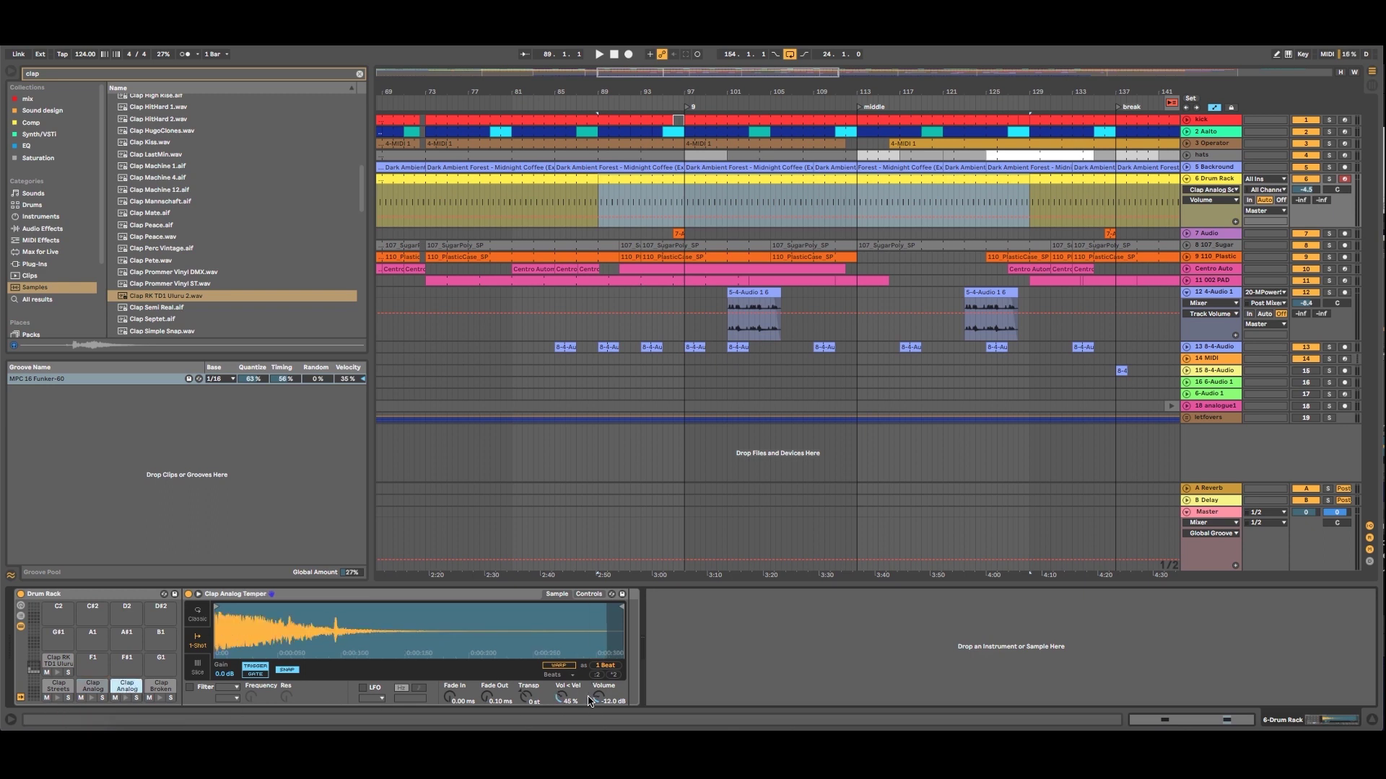
{"action": "left_click", "coordinate": [160, 685]}
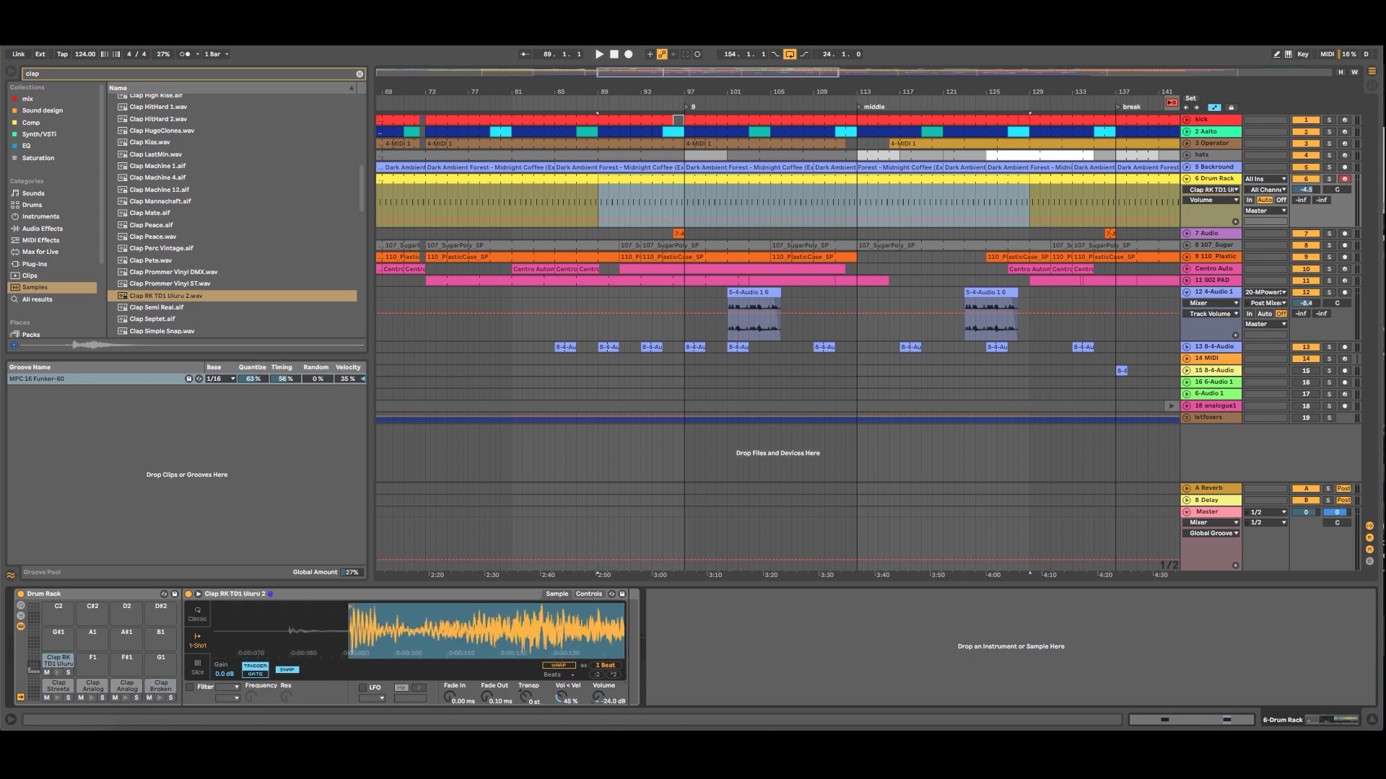
Open the Drum Rack clip in an enlarged note editor and duplicate its loop twice to four bars.
{"action": "double_click", "coordinate": [686, 179]}
{"action": "left_click_drag", "start_coordinate": [602, 546], "coordinate": [604, 428]}
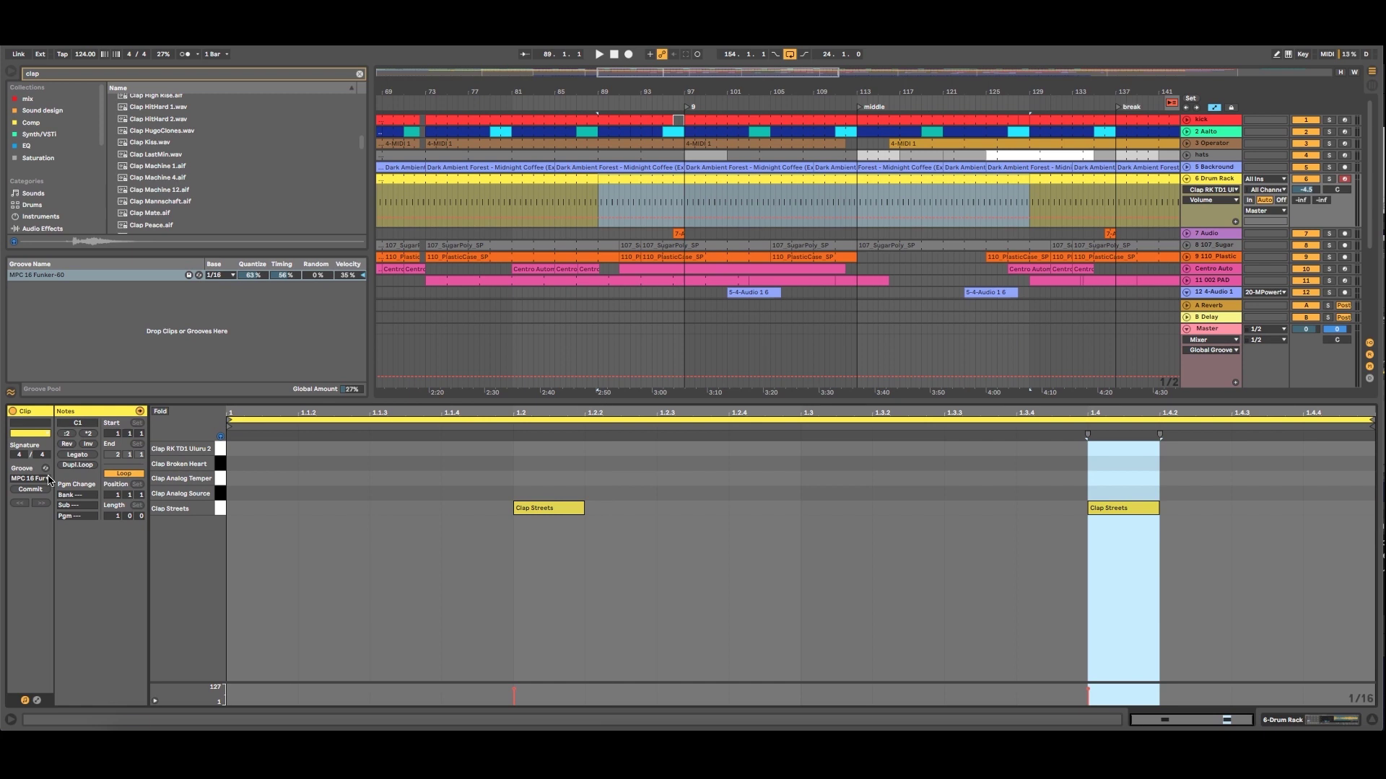
{"action": "left_click", "coordinate": [75, 466]}
{"action": "left_click", "coordinate": [75, 465]}
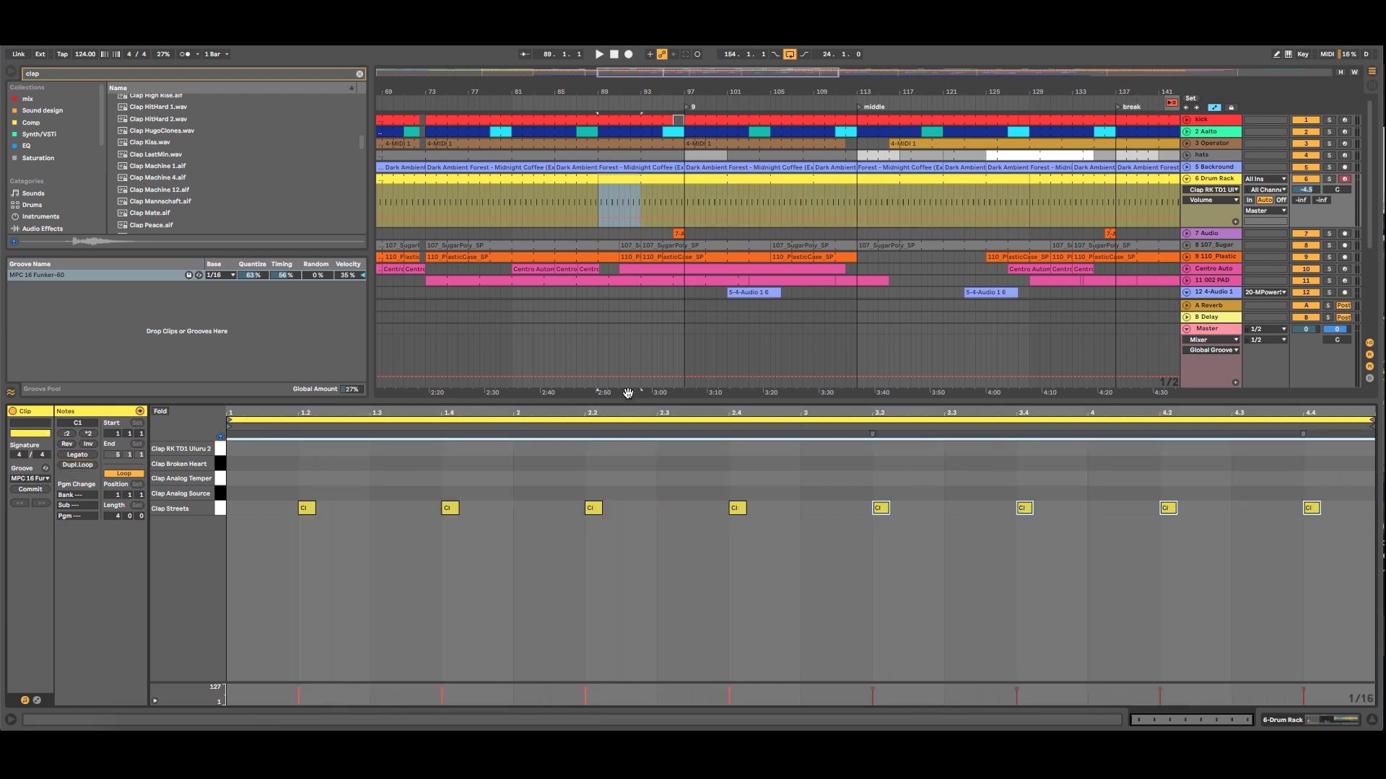
Add a Clap RK TD1 Uluru 2 hit at 2.2 and a Clap Broken Heart hit at 3.2, then duplicate the loop to eight bars.
{"action": "double_click", "coordinate": [587, 449]}
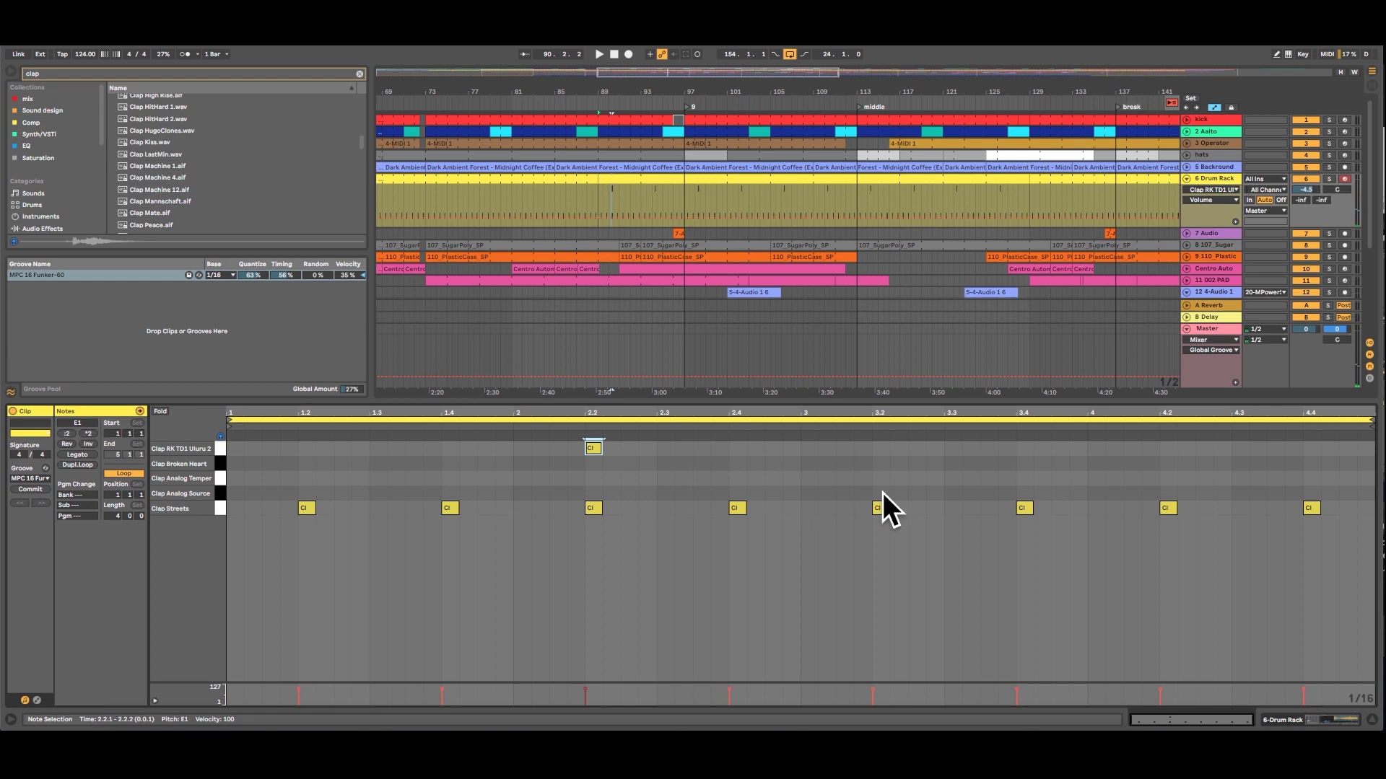
{"action": "double_click", "coordinate": [881, 464]}
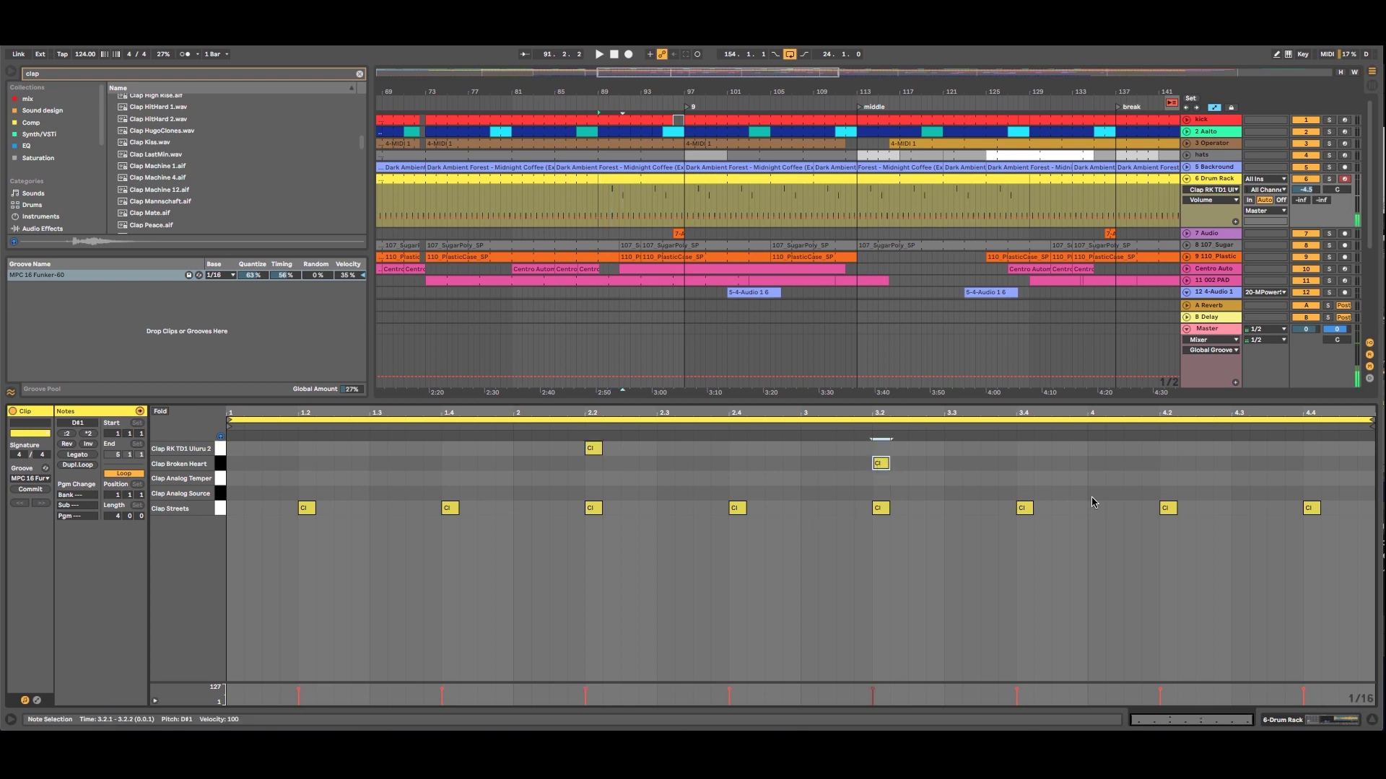
{"action": "left_click", "coordinate": [79, 466]}
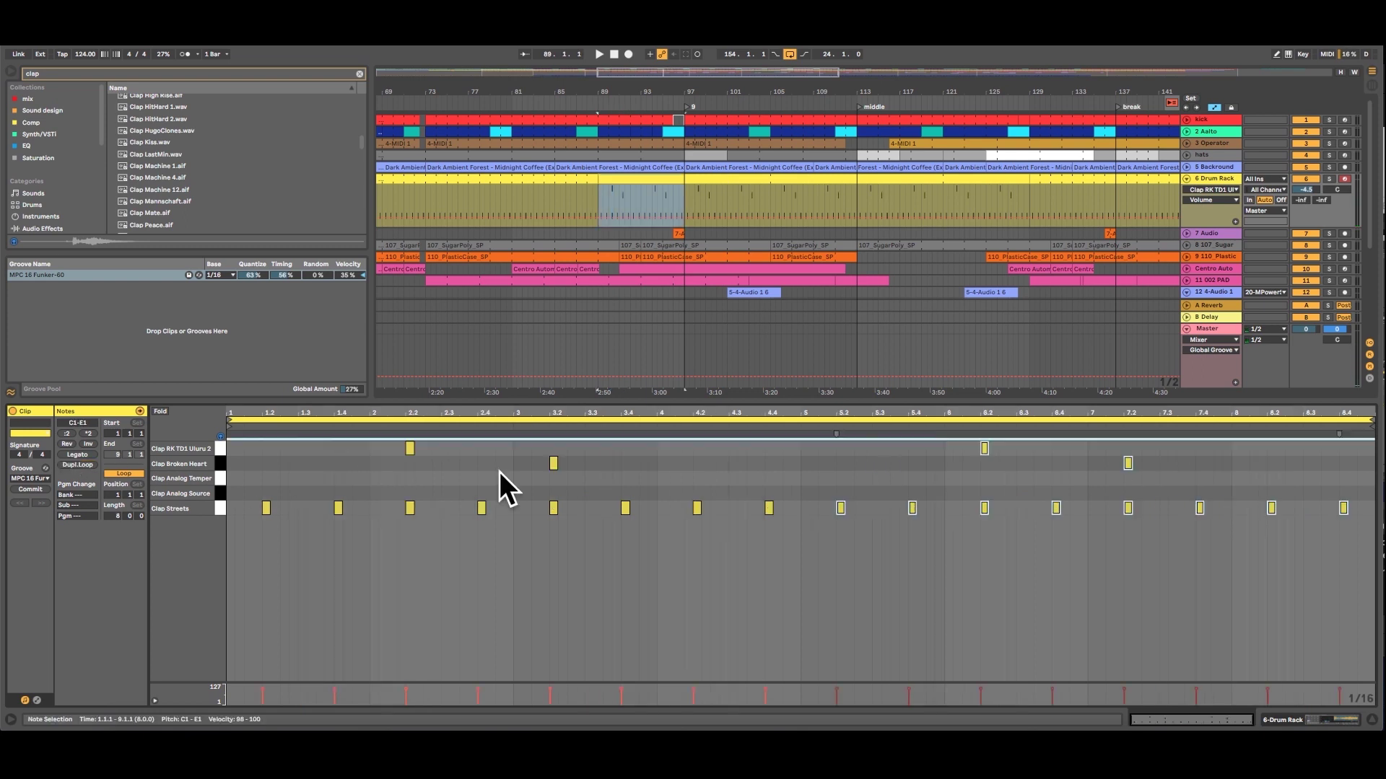
Add a Clap Analog Source hit at 5.4 and play the Drum Rack track soloed from bar 89.
{"action": "double_click", "coordinate": [912, 493]}
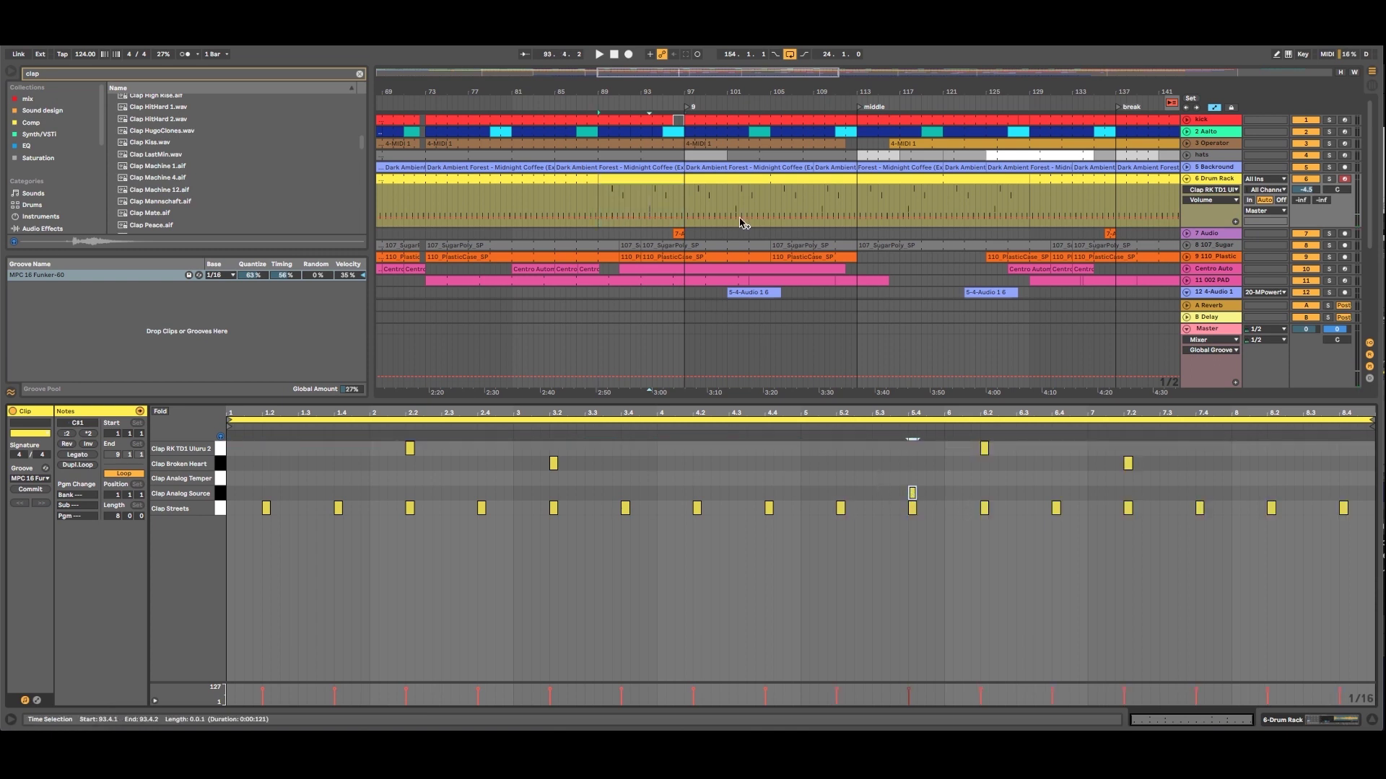
{"action": "left_click", "coordinate": [1329, 180]}
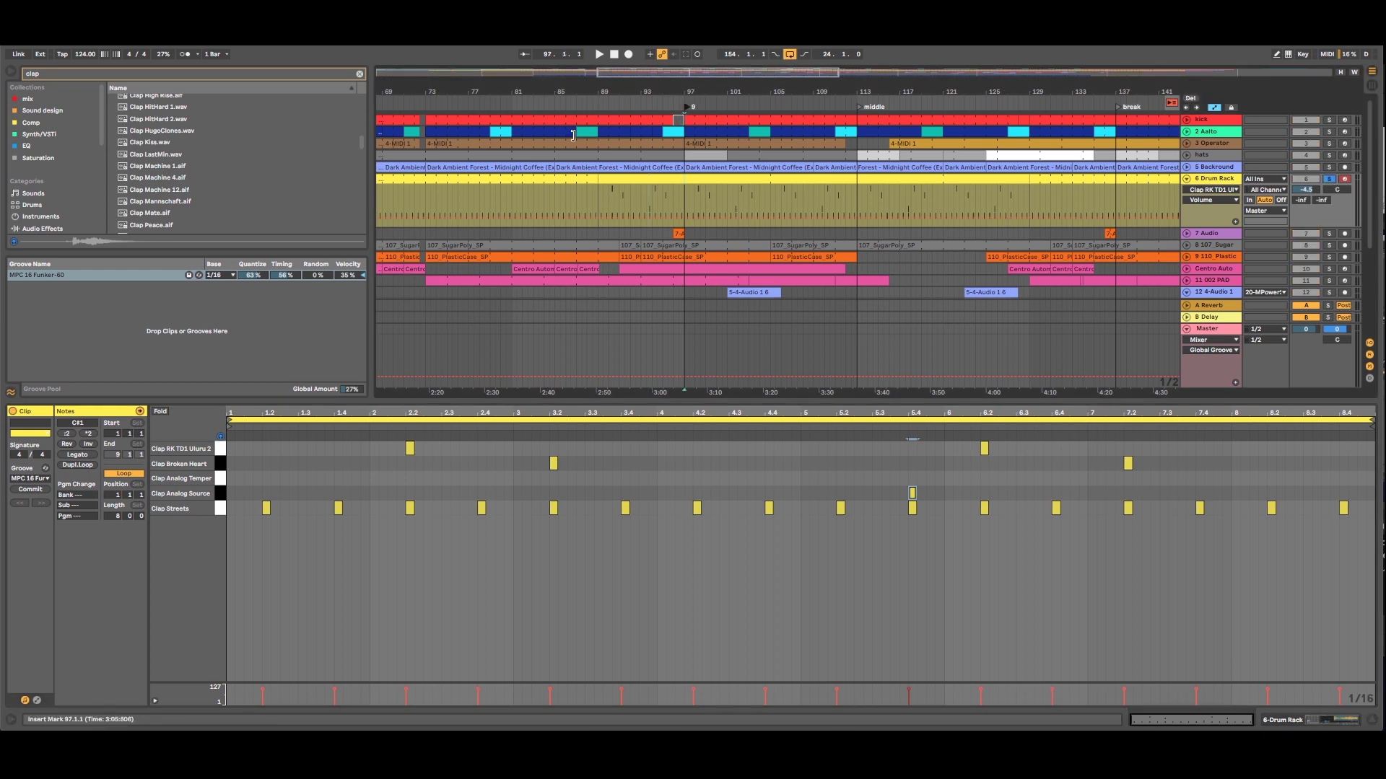
{"action": "left_click", "coordinate": [598, 103]}
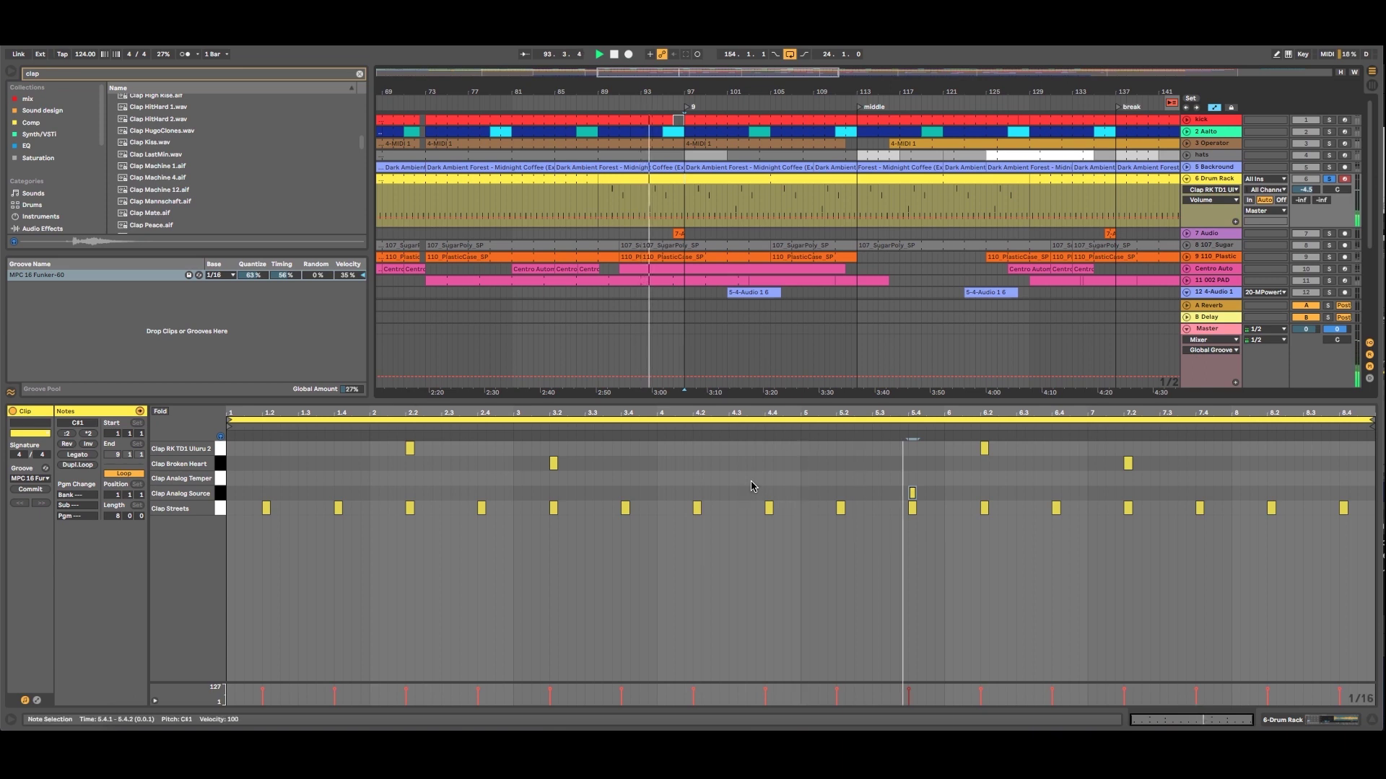
Add a Clap RK TD1 Uluru 2 hit at 5.2 and Clap Analog Source hits at 8.2, 1.4, 2.4 and 3.4.
{"action": "double_click", "coordinate": [841, 449]}
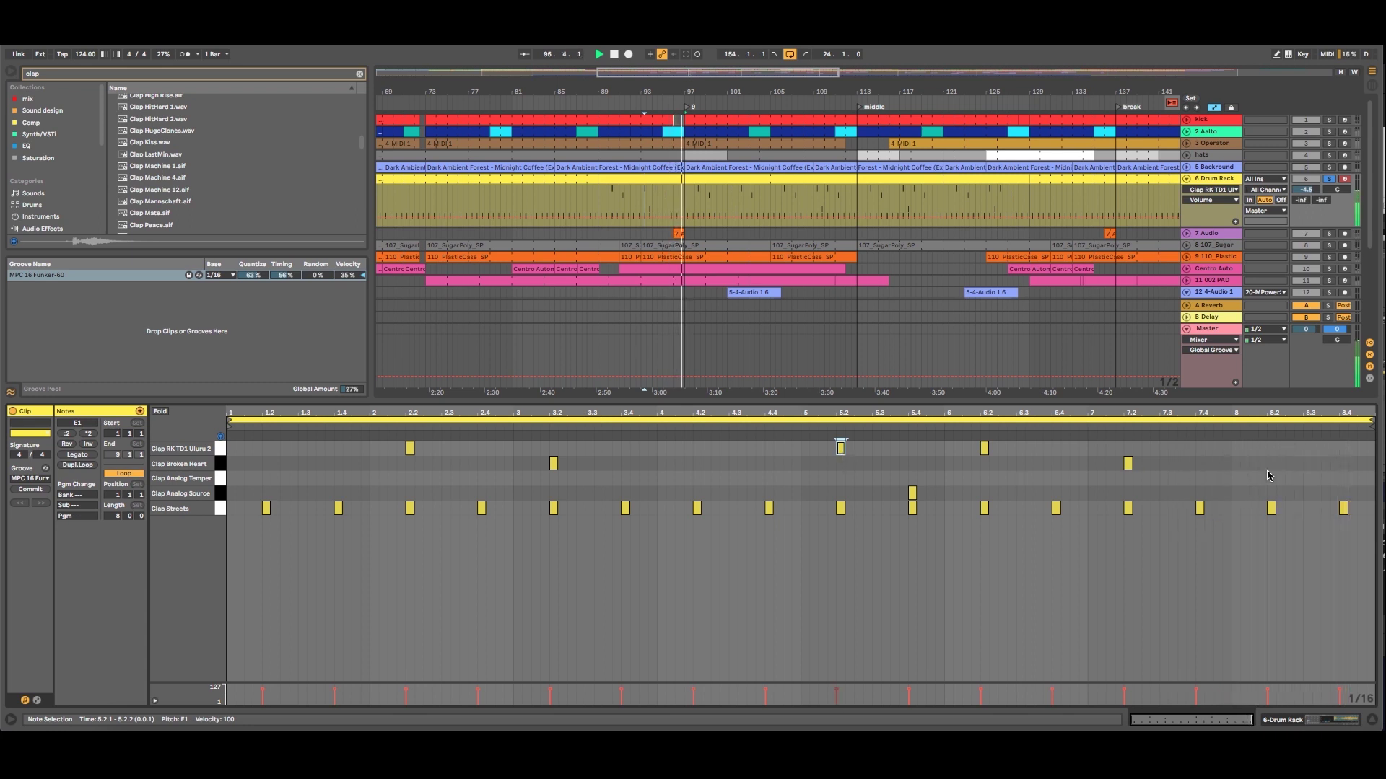
{"action": "double_click", "coordinate": [1272, 493]}
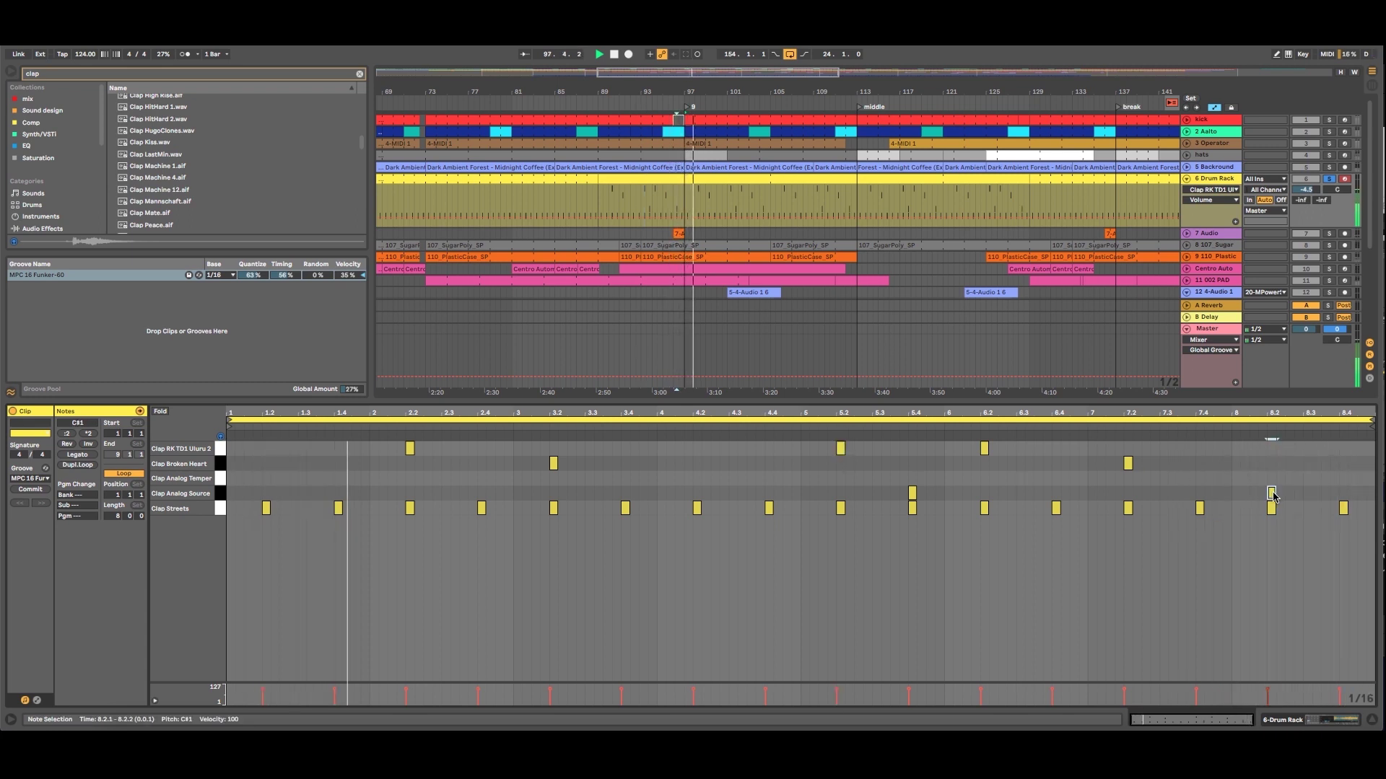
{"action": "double_click", "coordinate": [336, 494]}
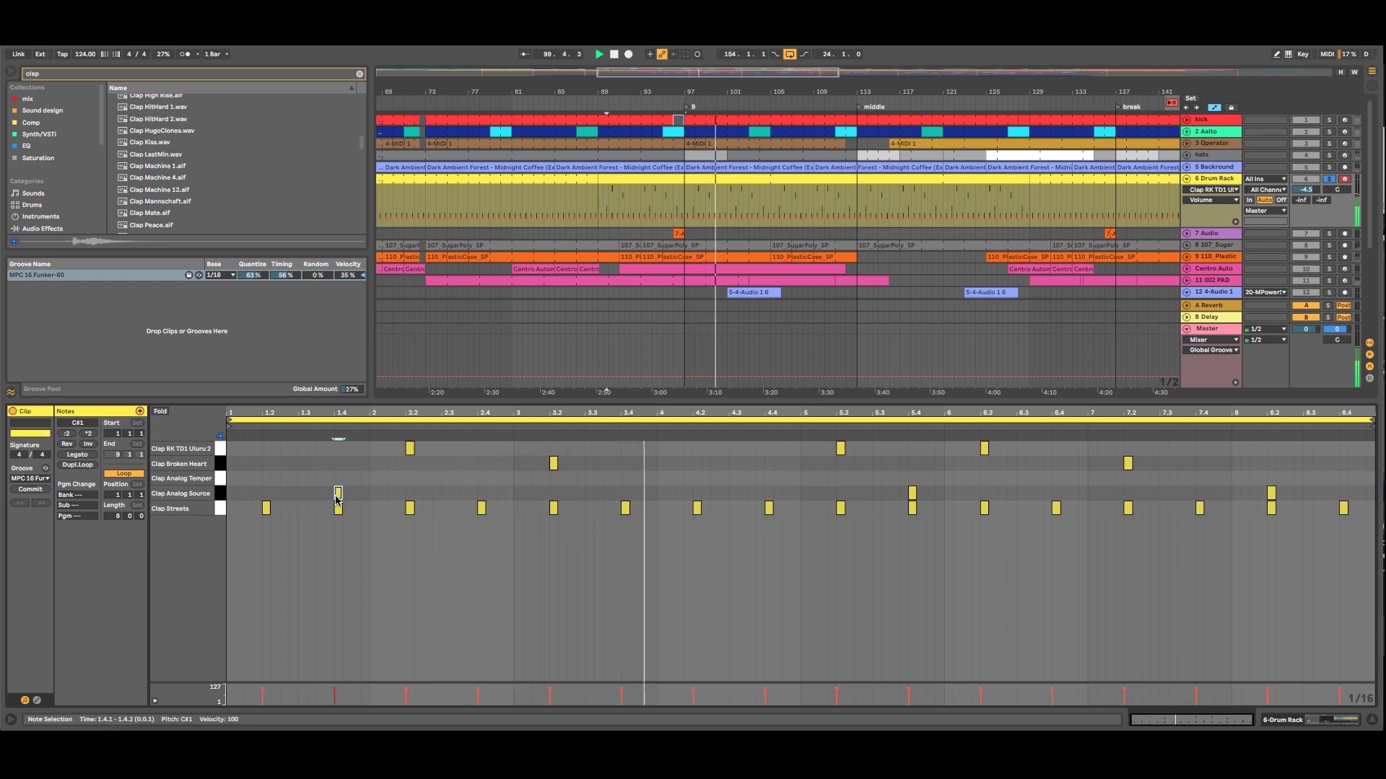
{"action": "double_click", "coordinate": [481, 493]}
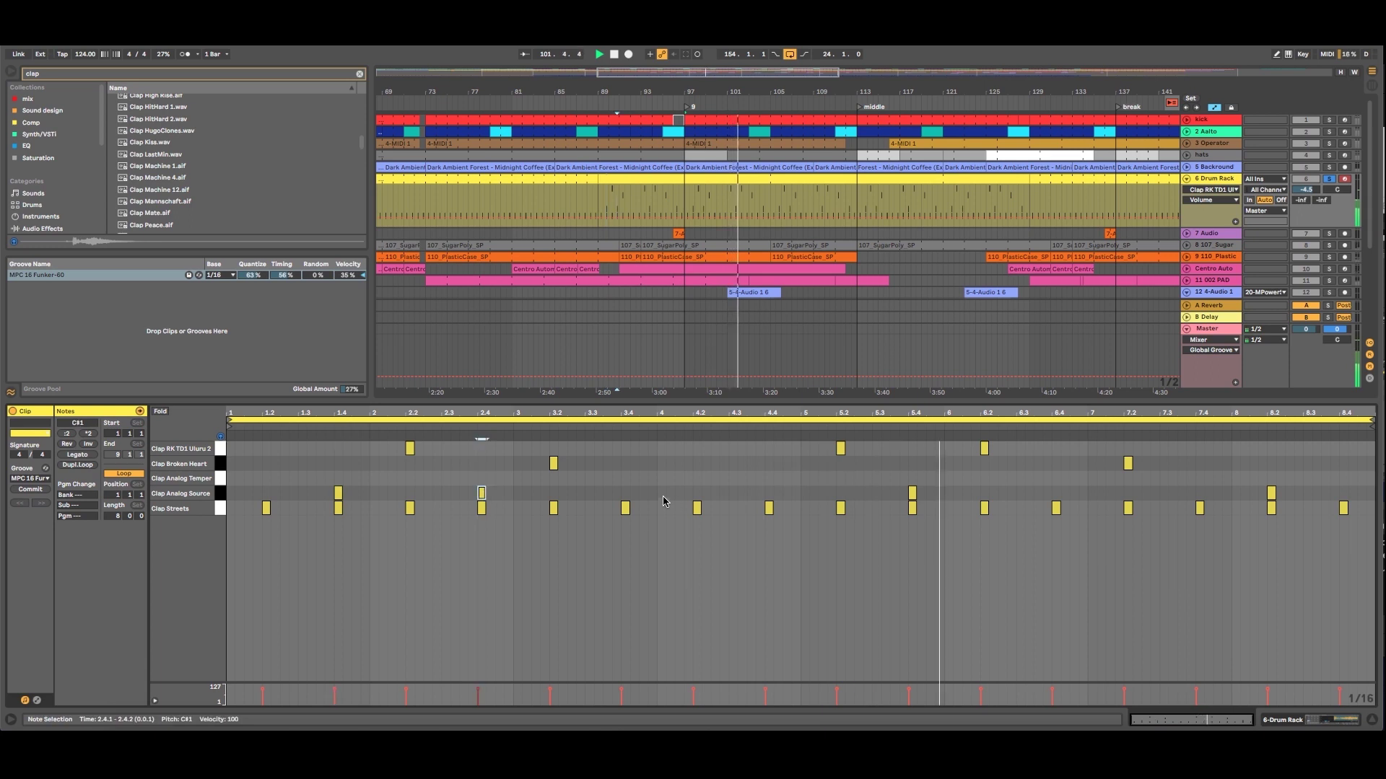
{"action": "double_click", "coordinate": [625, 493]}
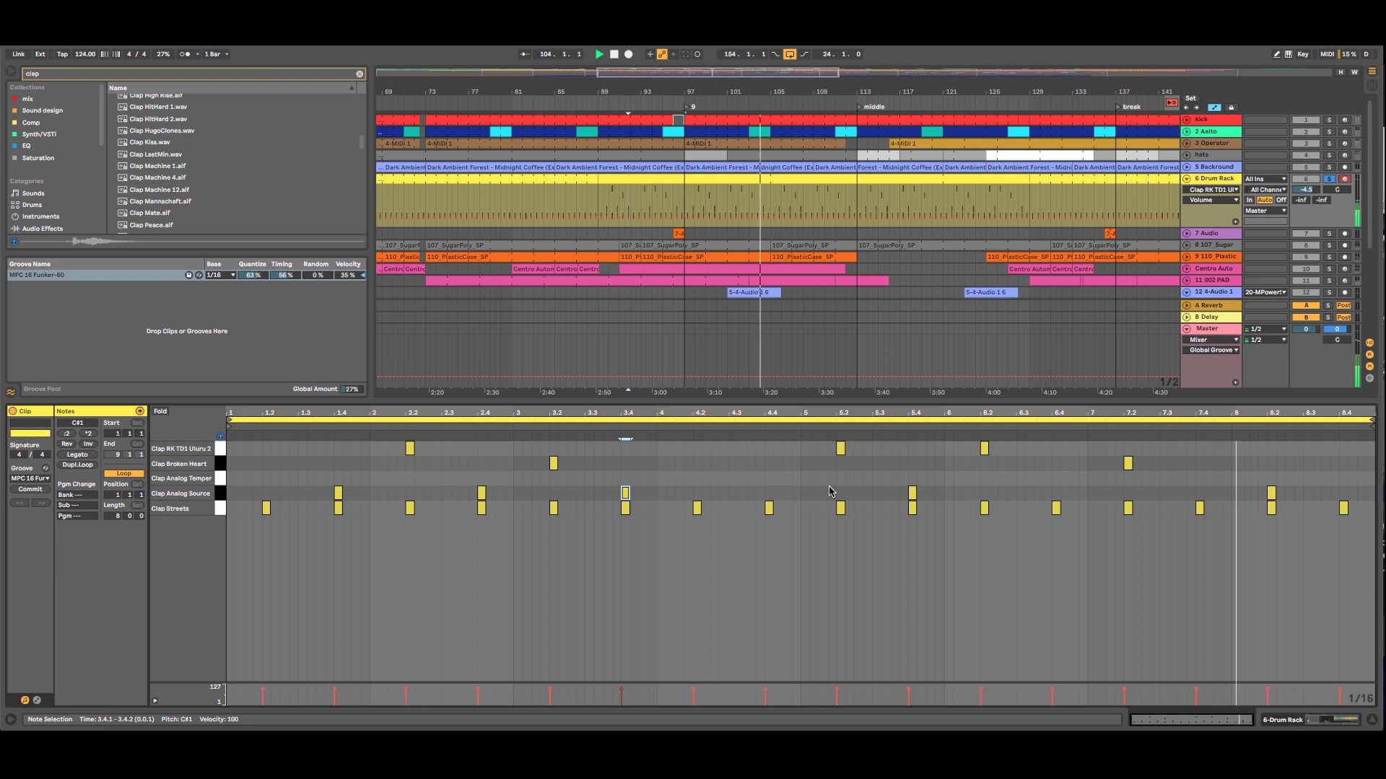
Raise the Clap Analog Source pad's volume to about -9 dB during playback and show its Controls page.
{"action": "left_click", "coordinate": [184, 493]}
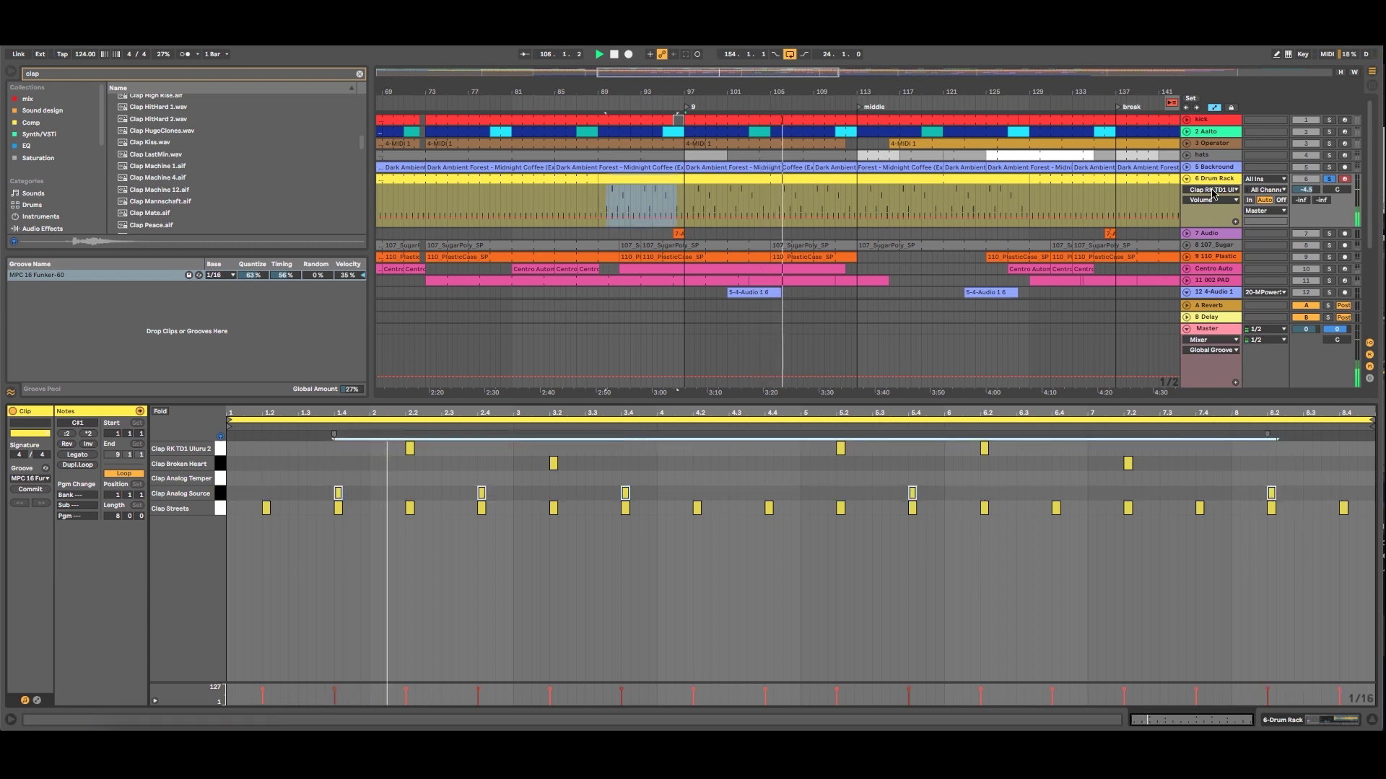
{"action": "key", "text": "shift+Tab"}
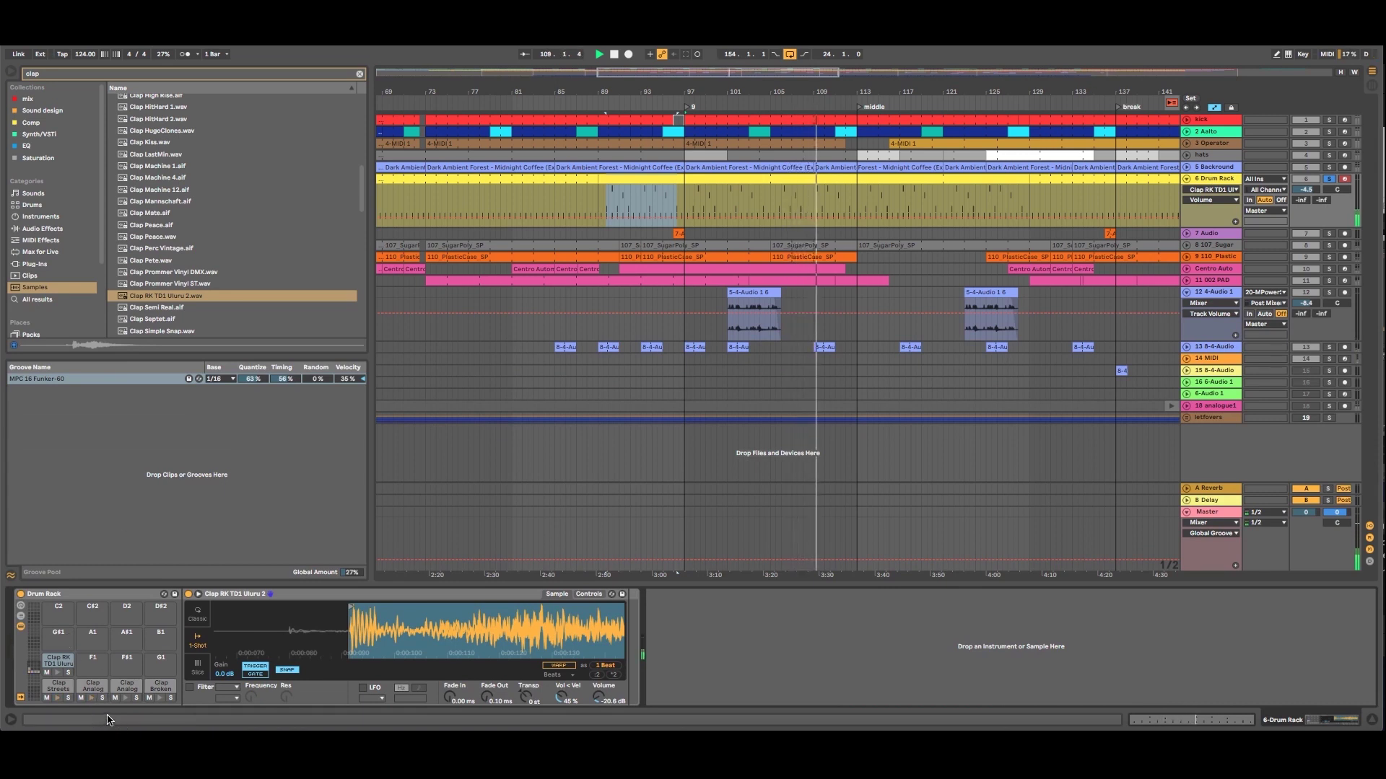
{"action": "left_click", "coordinate": [93, 685]}
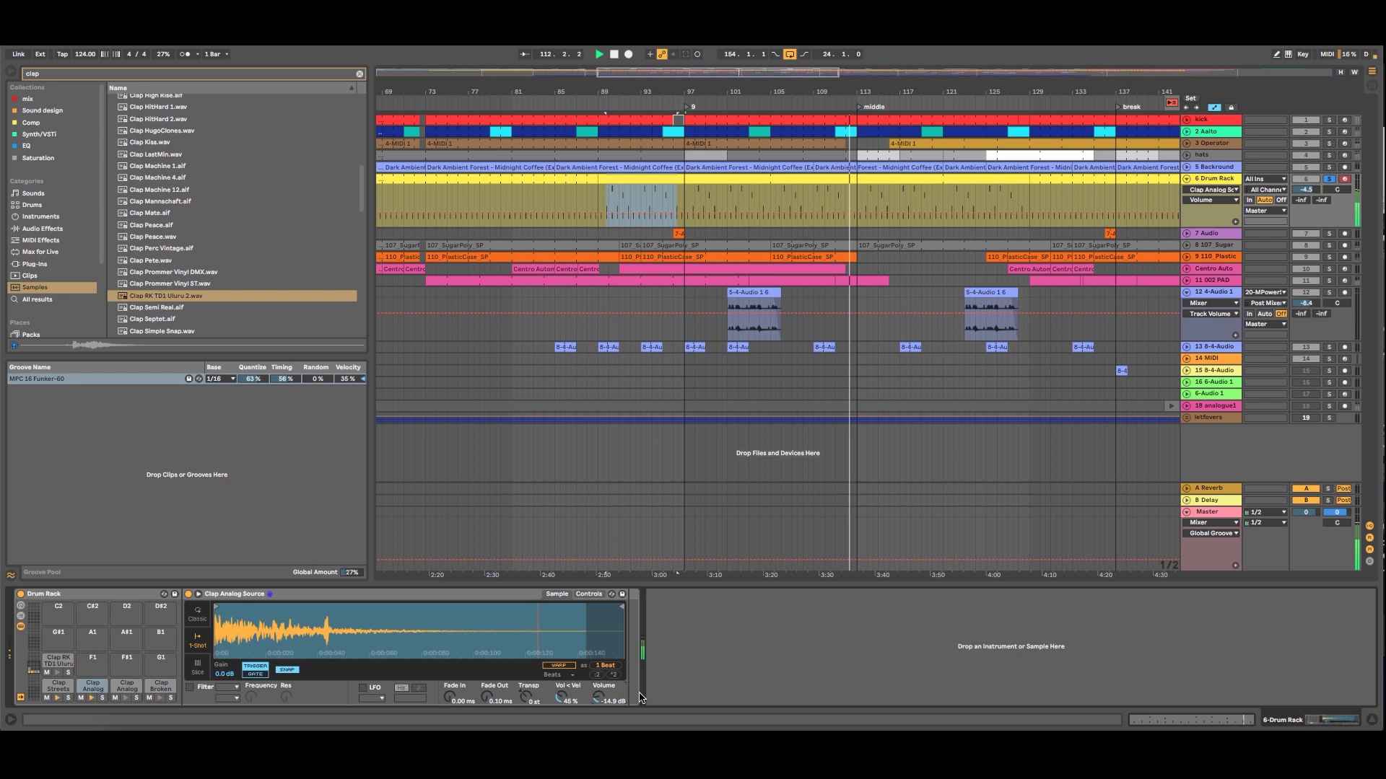
{"action": "left_click_drag", "start_coordinate": [603, 700], "coordinate": [603, 714]}
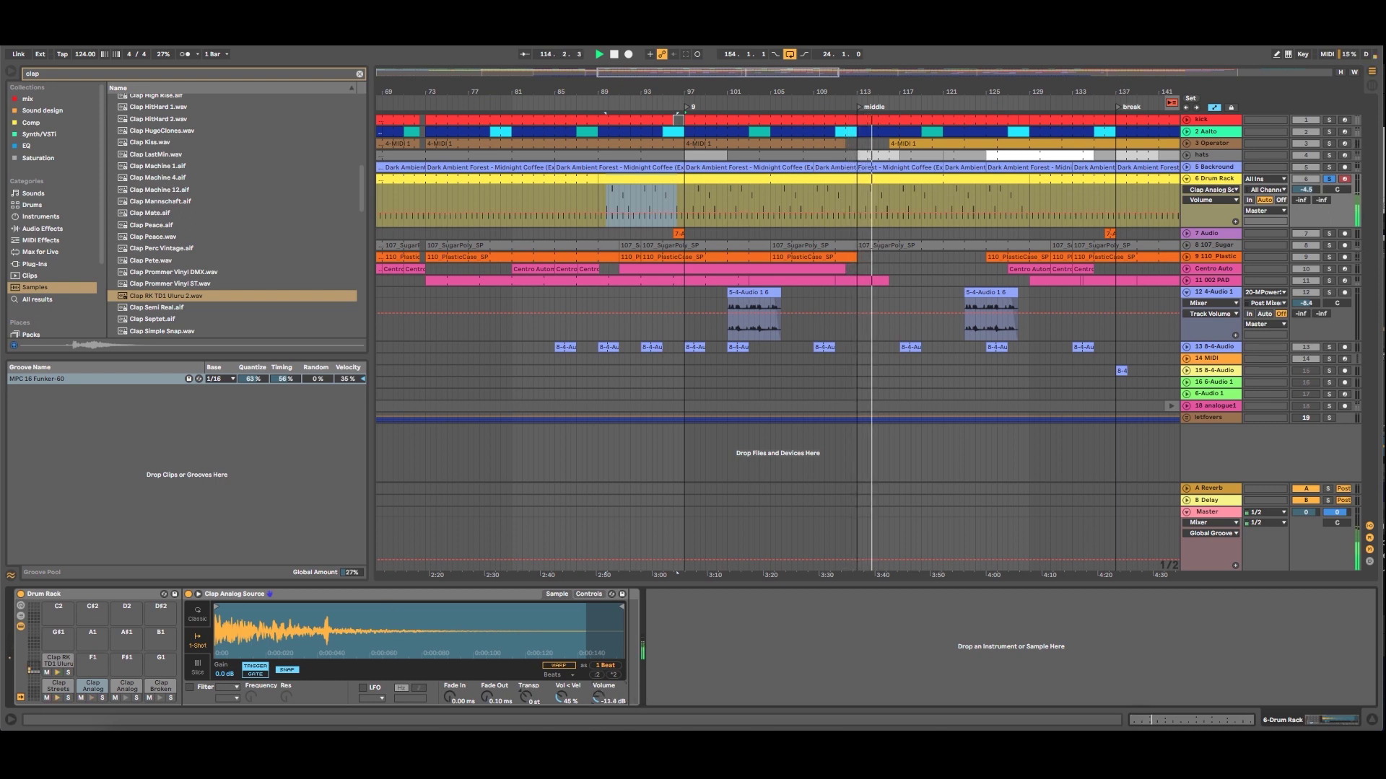
{"action": "left_click", "coordinate": [586, 595]}
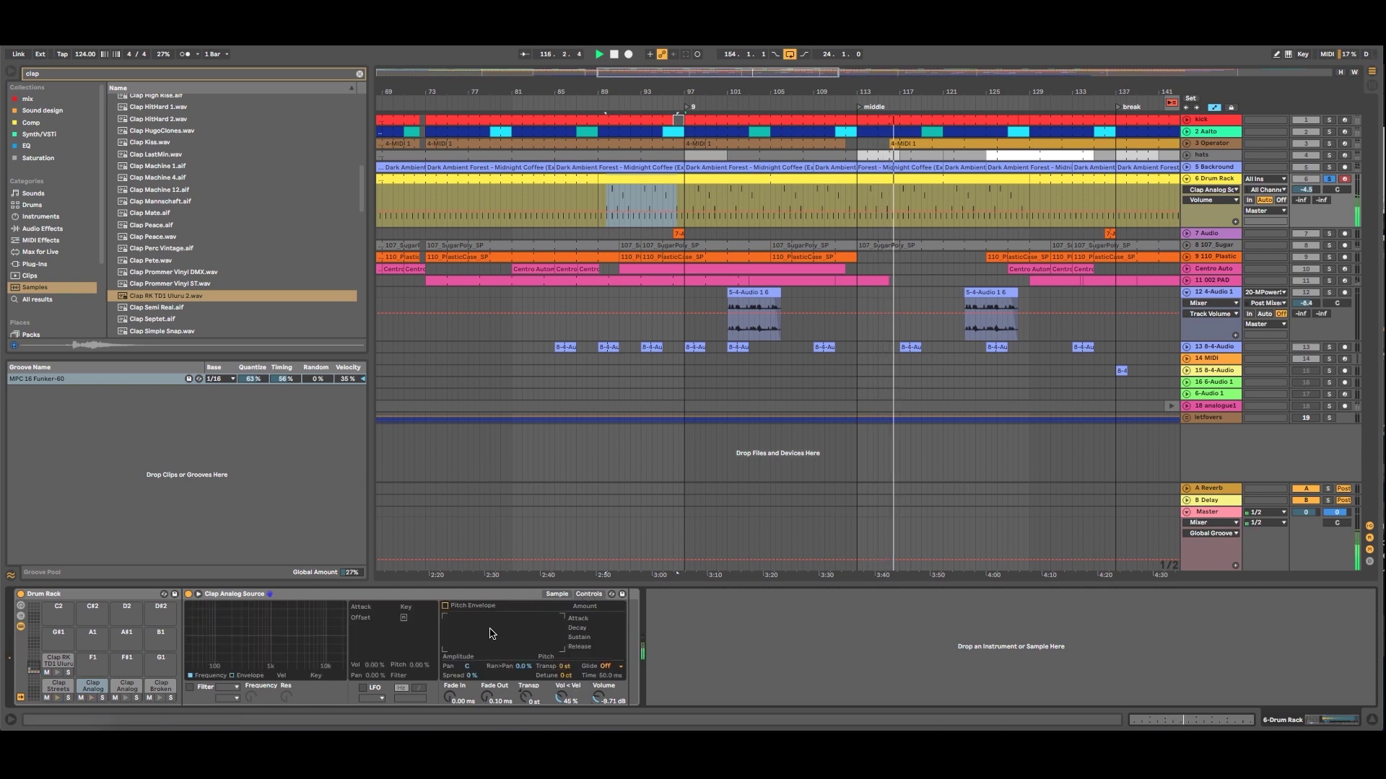
Enable the Clap Analog Source pad's LFO with the random waveform and set its volume modulation to about 69%.
{"action": "double_click", "coordinate": [363, 688]}
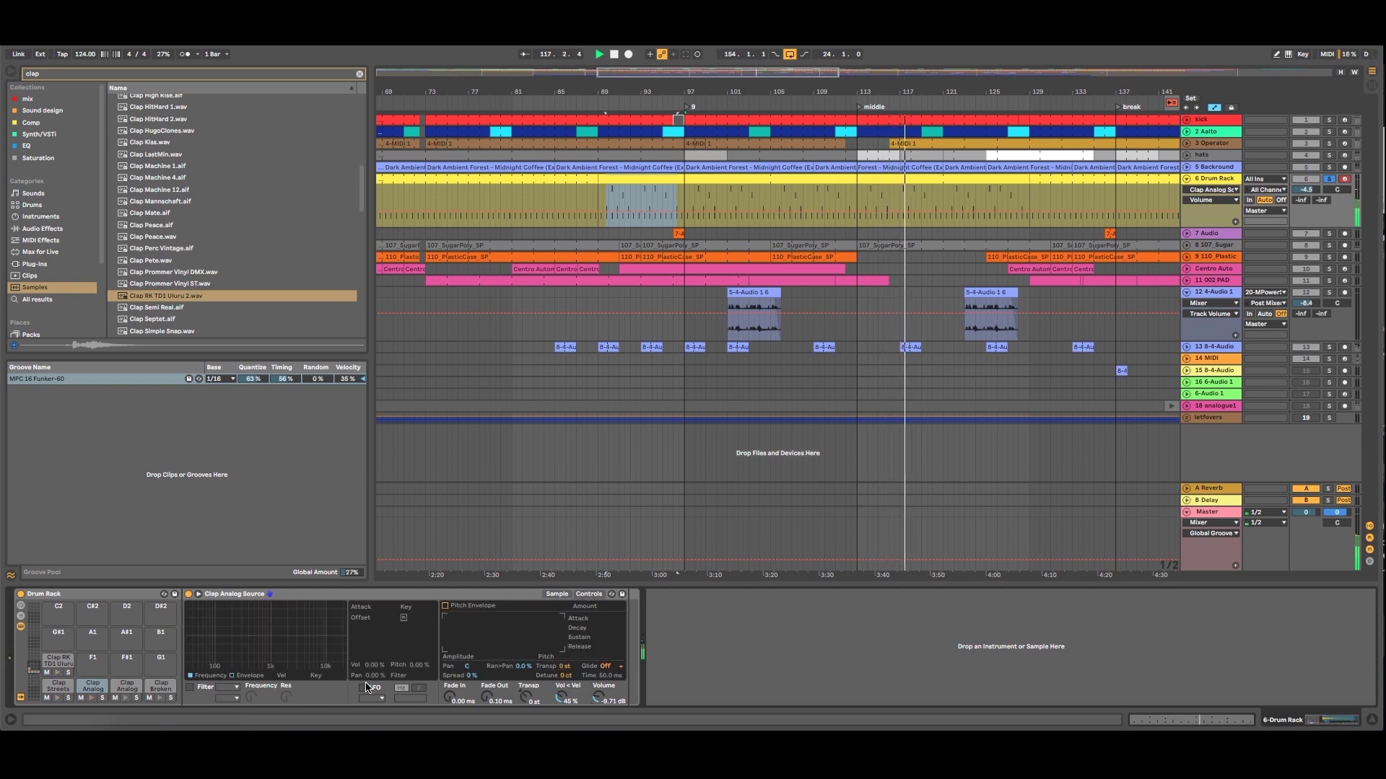
{"action": "left_click", "coordinate": [363, 687]}
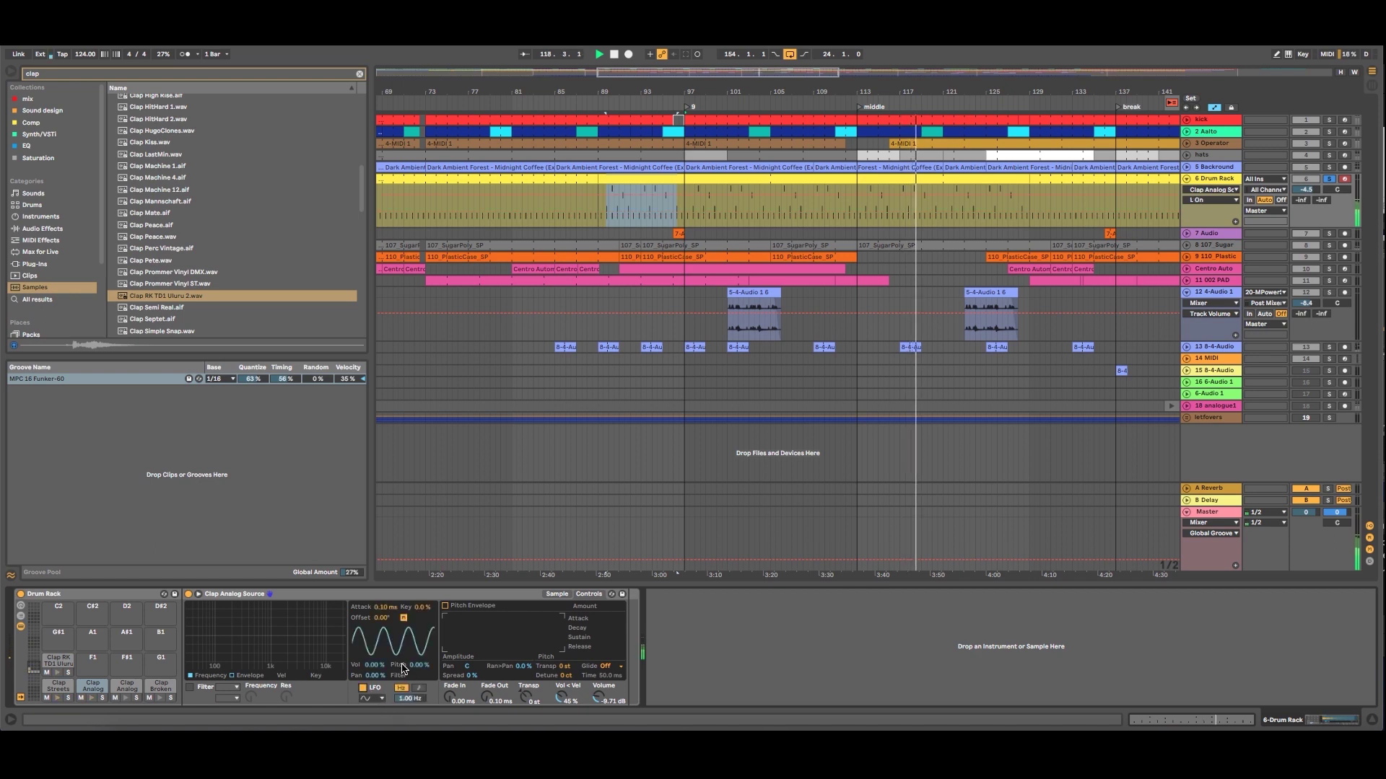
{"action": "left_click", "coordinate": [375, 698]}
{"action": "left_click", "coordinate": [382, 719]}
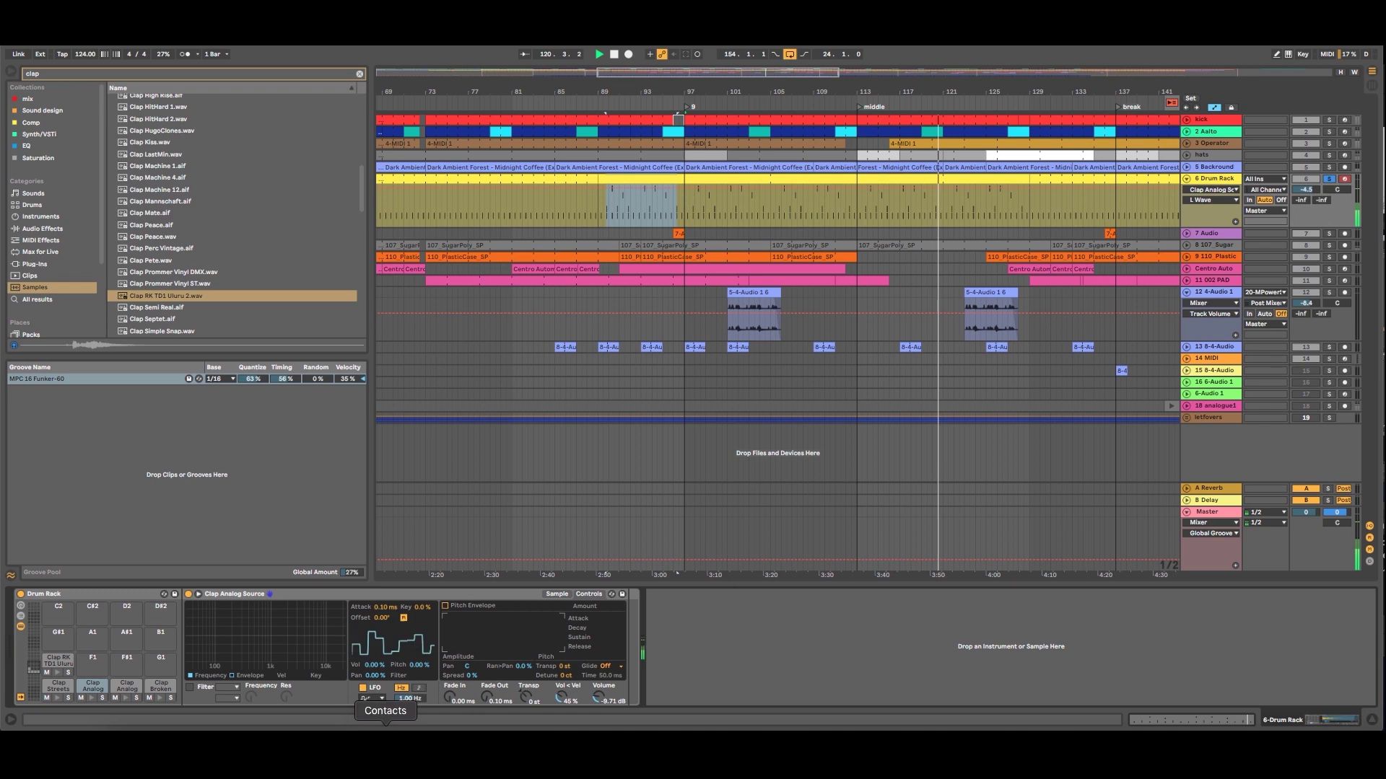
{"action": "left_click_drag", "start_coordinate": [374, 664], "coordinate": [374, 628]}
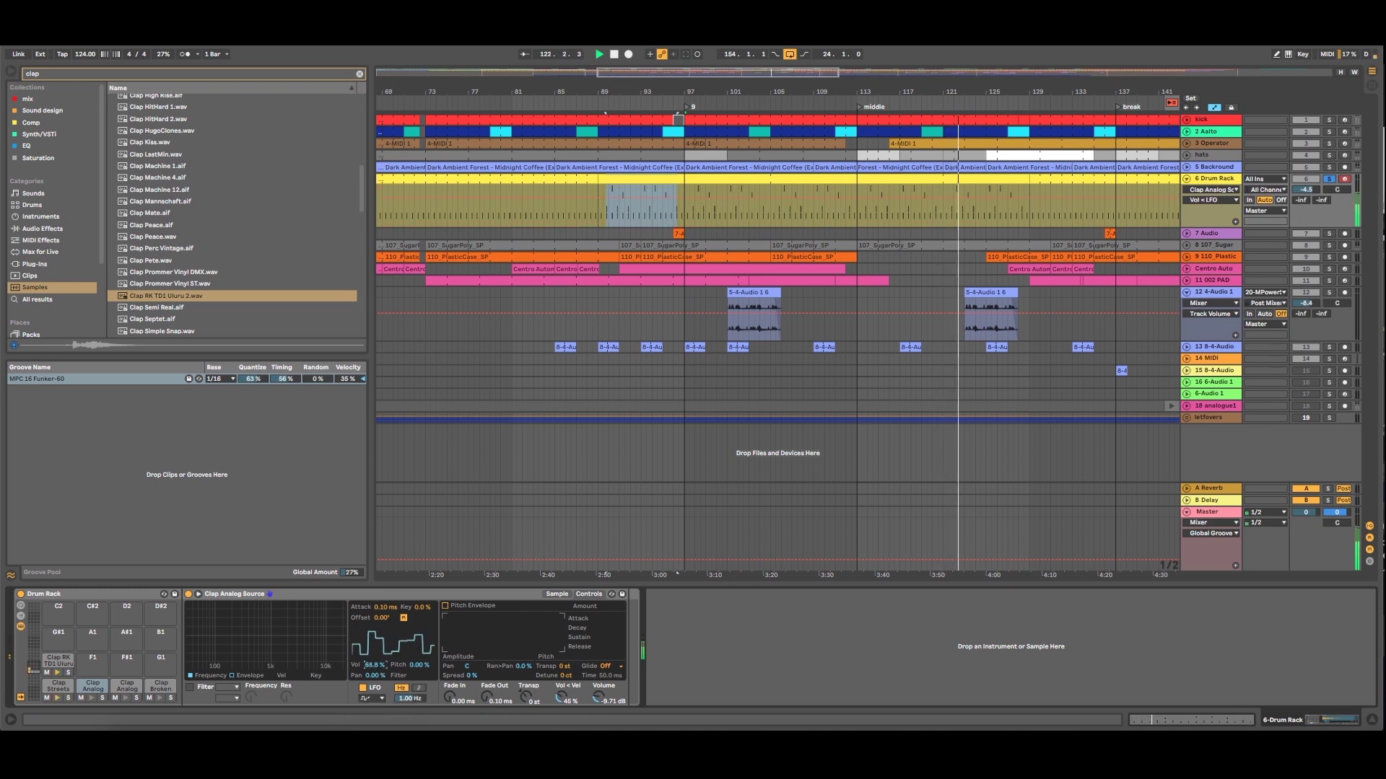
Sync the Clap Analog Source LFO to tempo at a 1/4 rate and set its pitch modulation to 14.7%.
{"action": "left_click", "coordinate": [419, 688]}
{"action": "left_click_drag", "start_coordinate": [410, 699], "coordinate": [410, 692]}
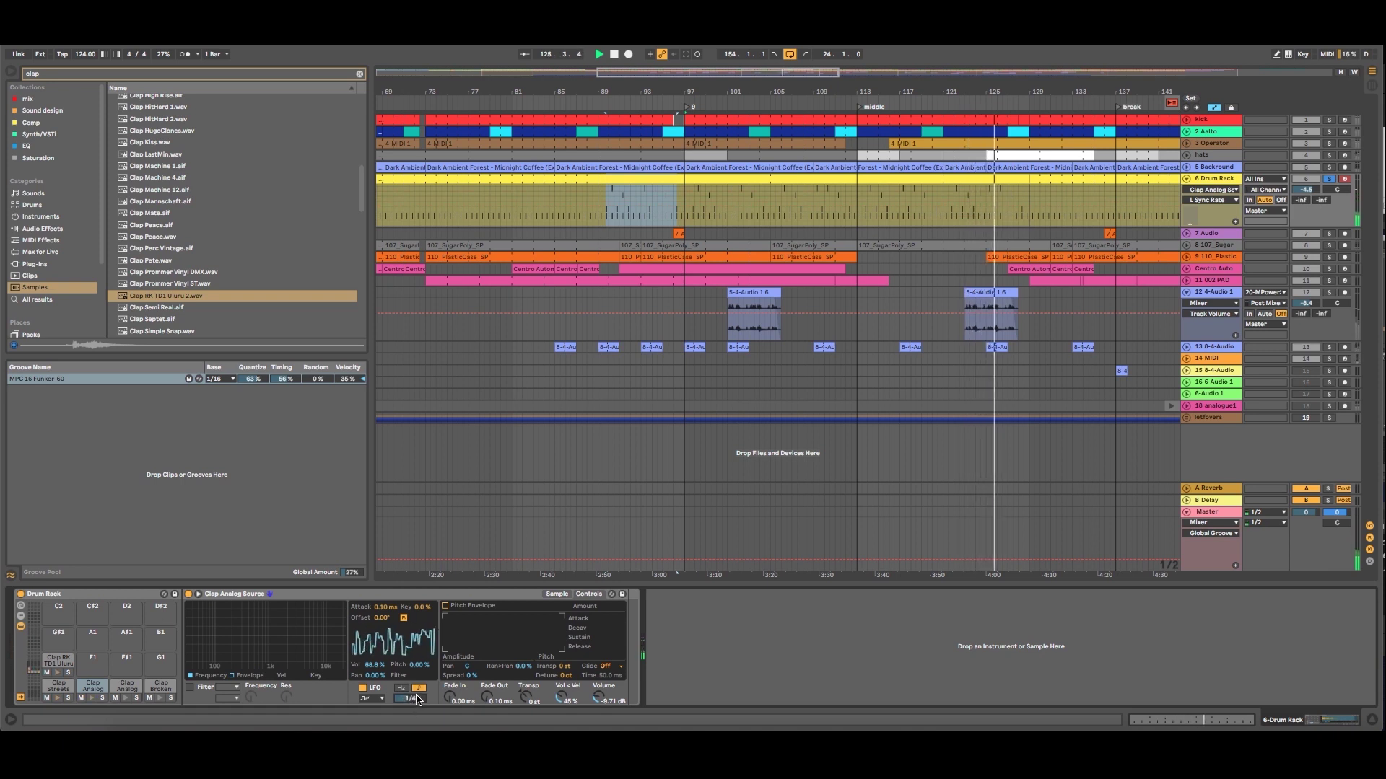
{"action": "left_click_drag", "start_coordinate": [422, 672], "coordinate": [421, 661]}
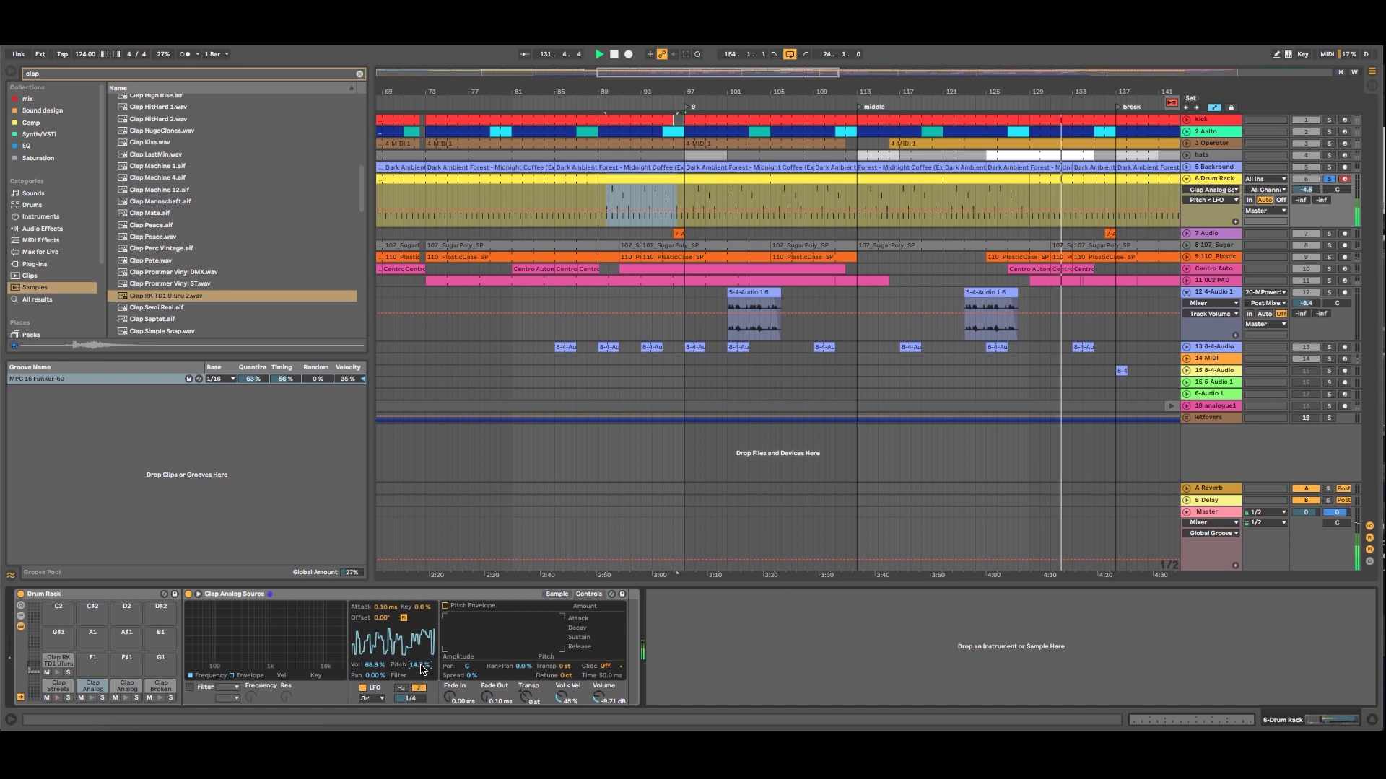
Loop playback over the Drum Rack clip from bar 89 to 129 and show the Clap RK TD1 Uluru 2 pad's controls.
{"action": "left_click", "coordinate": [713, 181]}
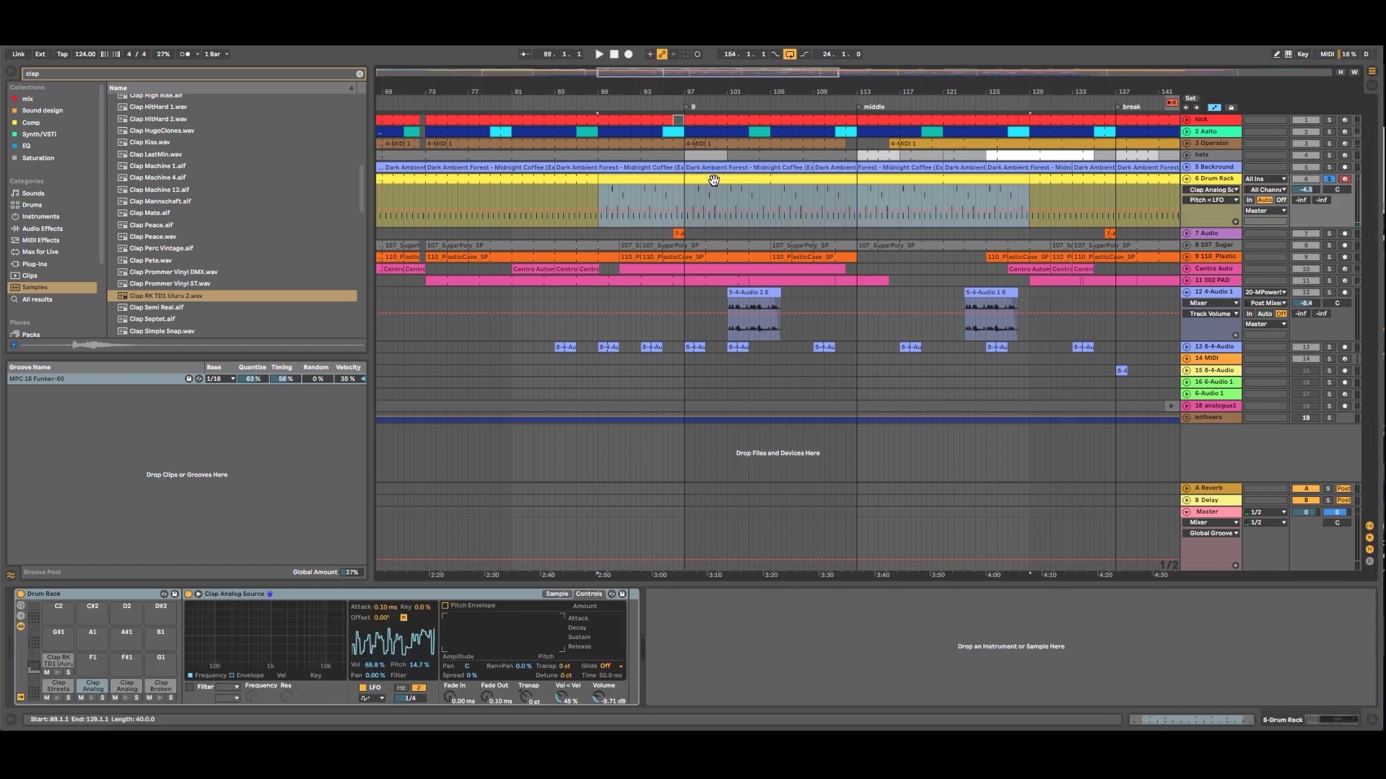
{"action": "key", "text": "ctrl+l"}
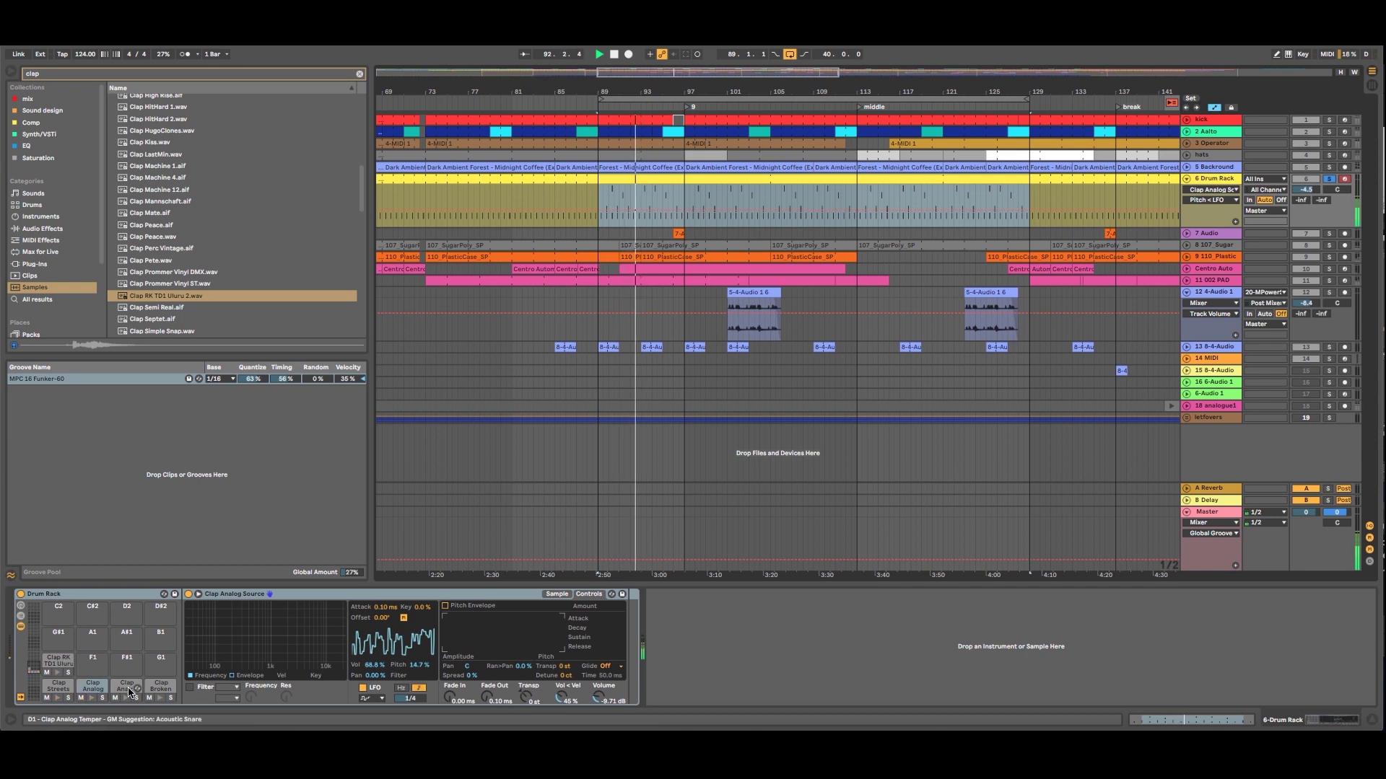
{"action": "left_click", "coordinate": [58, 659]}
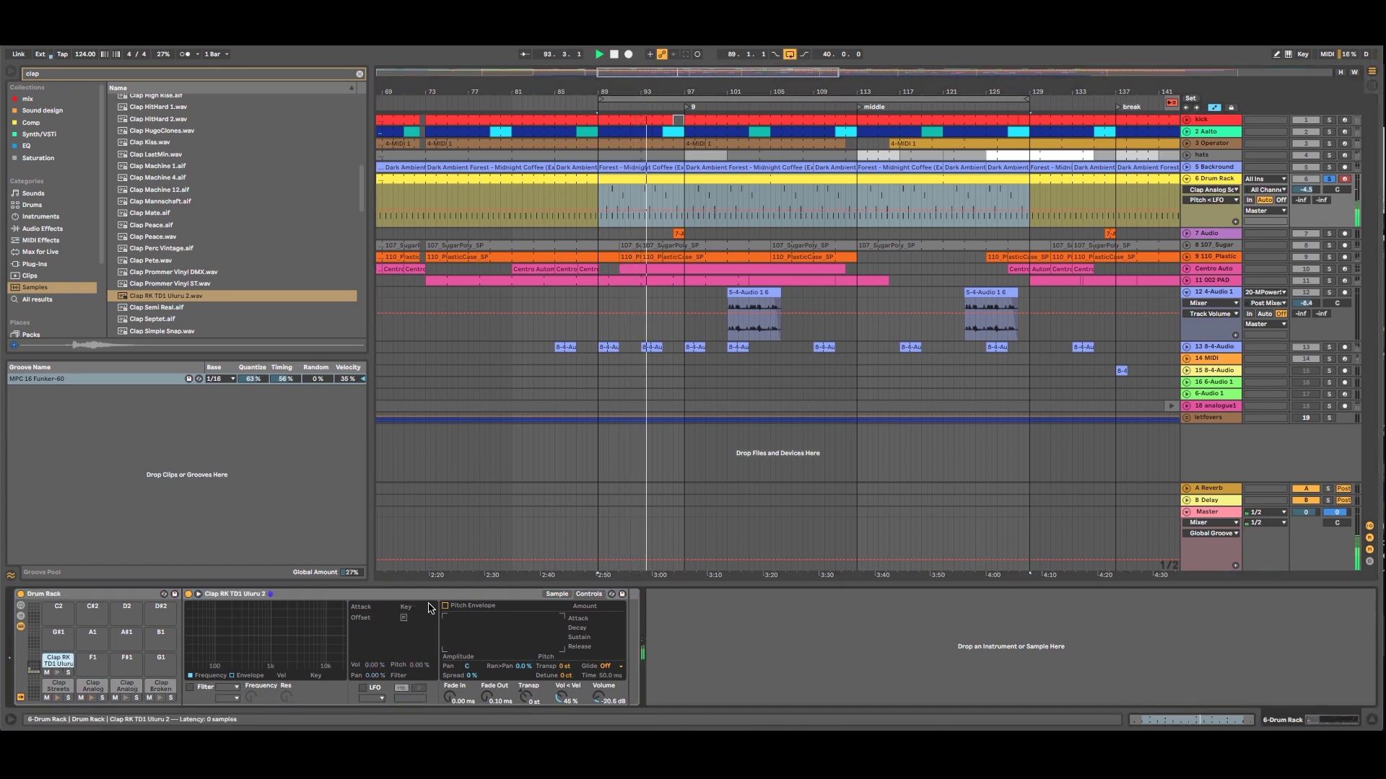
Enable the Clap RK TD1 Uluru 2 pad's sine LFO at 0.10 Hz, with 41.4% volume modulation and added pan modulation.
{"action": "left_click", "coordinate": [362, 688]}
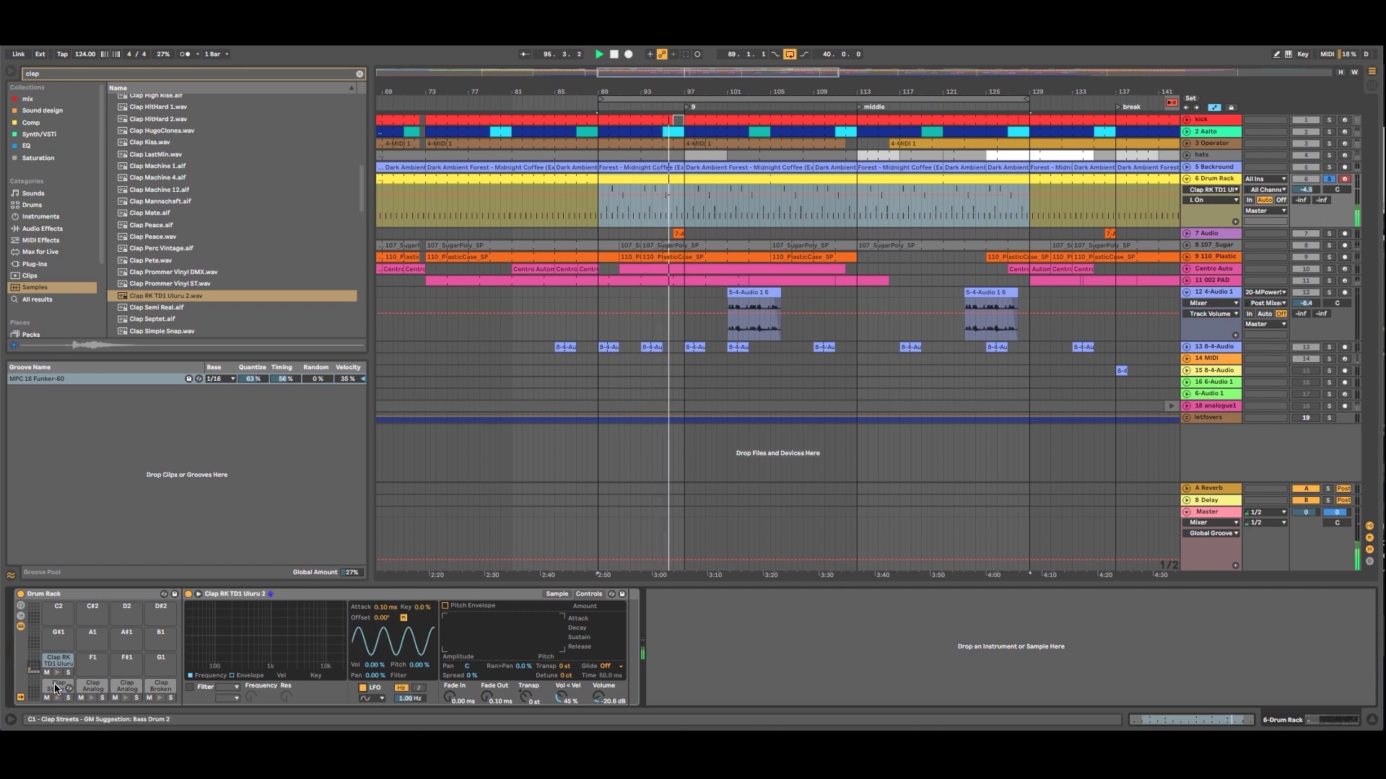
{"action": "left_click", "coordinate": [371, 699]}
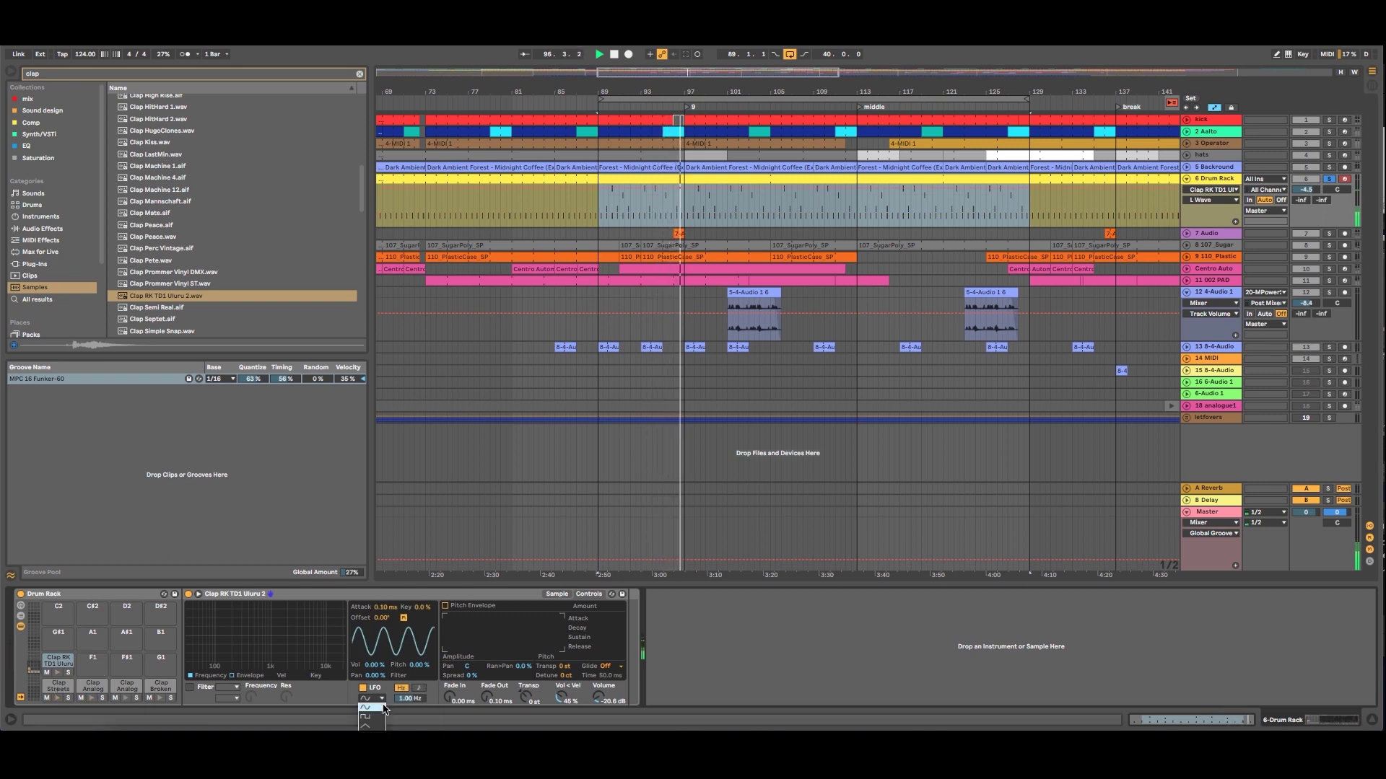
{"action": "left_click_drag", "start_coordinate": [417, 699], "coordinate": [417, 735]}
{"action": "left_click_drag", "start_coordinate": [375, 666], "coordinate": [375, 641]}
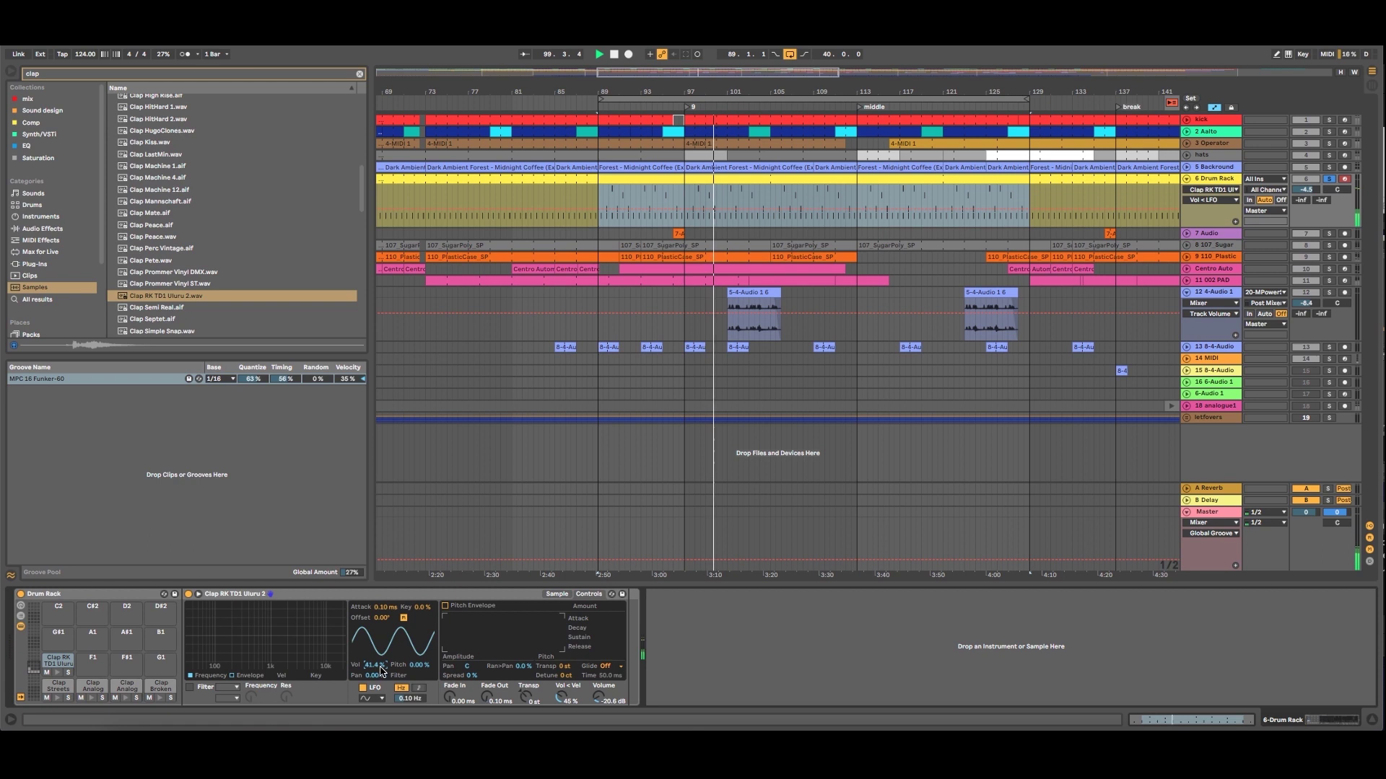
{"action": "left_click_drag", "start_coordinate": [377, 676], "coordinate": [376, 662]}
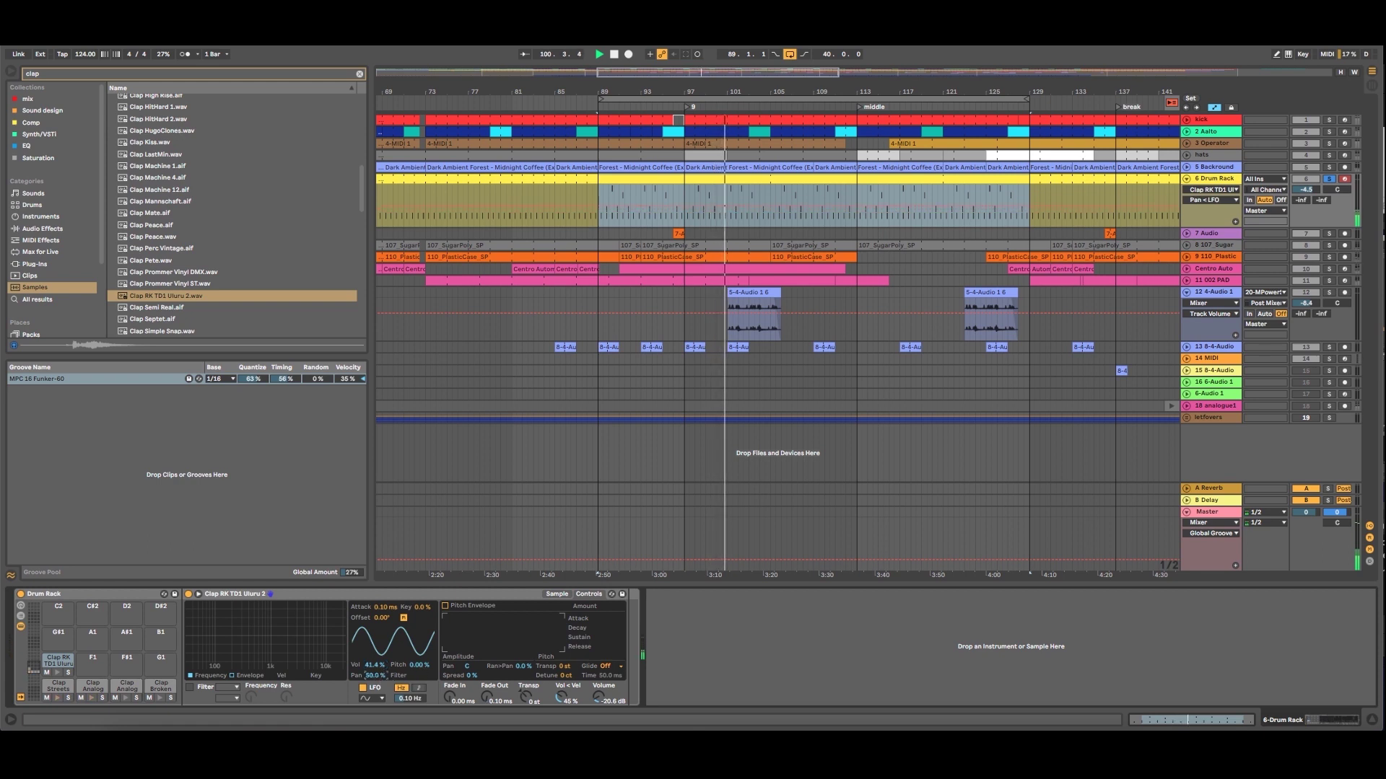
Enable the Clap Analog Temper pad's LFO with the random waveform, setting pan modulation to about 37% and volume modulation to about 48%.
{"action": "left_click", "coordinate": [130, 687]}
{"action": "left_click", "coordinate": [363, 688]}
{"action": "left_click", "coordinate": [374, 699]}
{"action": "left_click", "coordinate": [374, 754]}
{"action": "left_click_drag", "start_coordinate": [376, 676], "coordinate": [376, 670]}
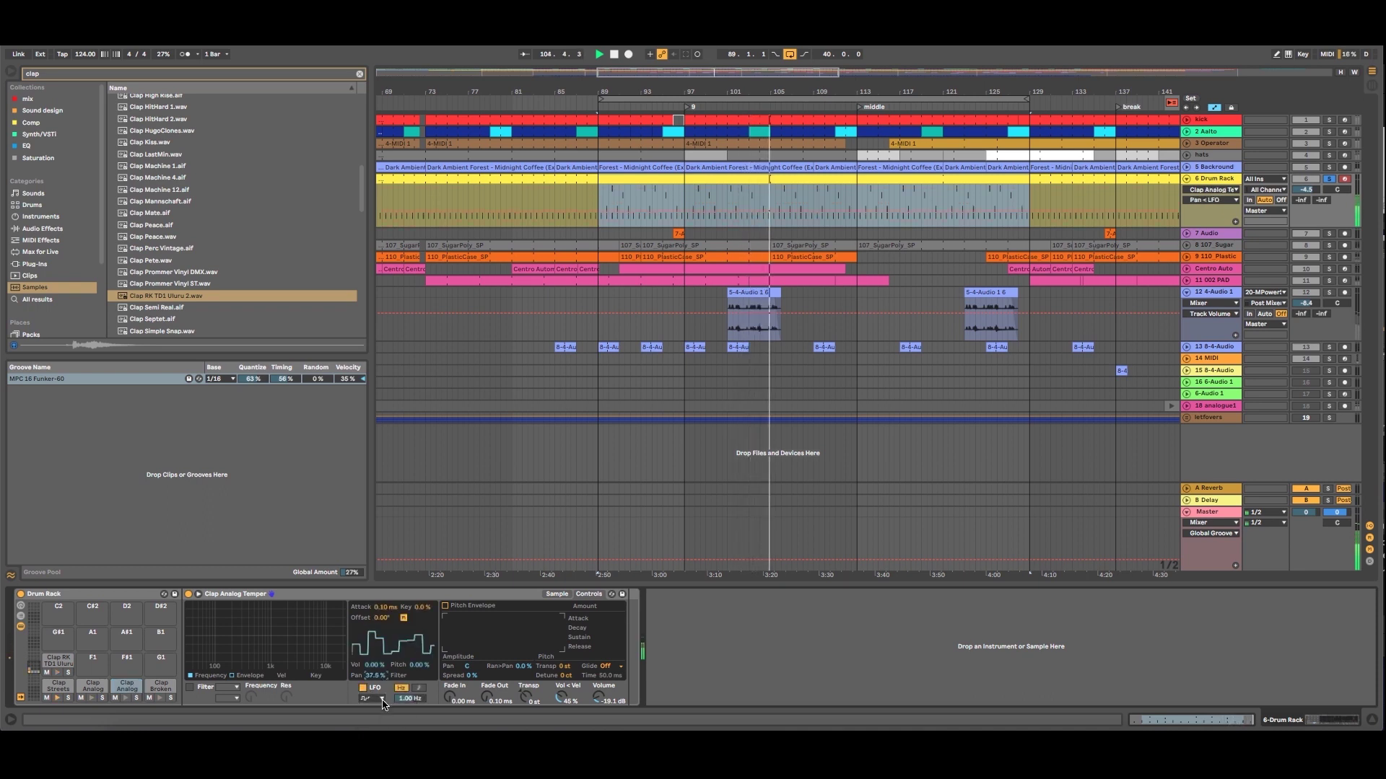
{"action": "left_click_drag", "start_coordinate": [374, 665], "coordinate": [375, 638]}
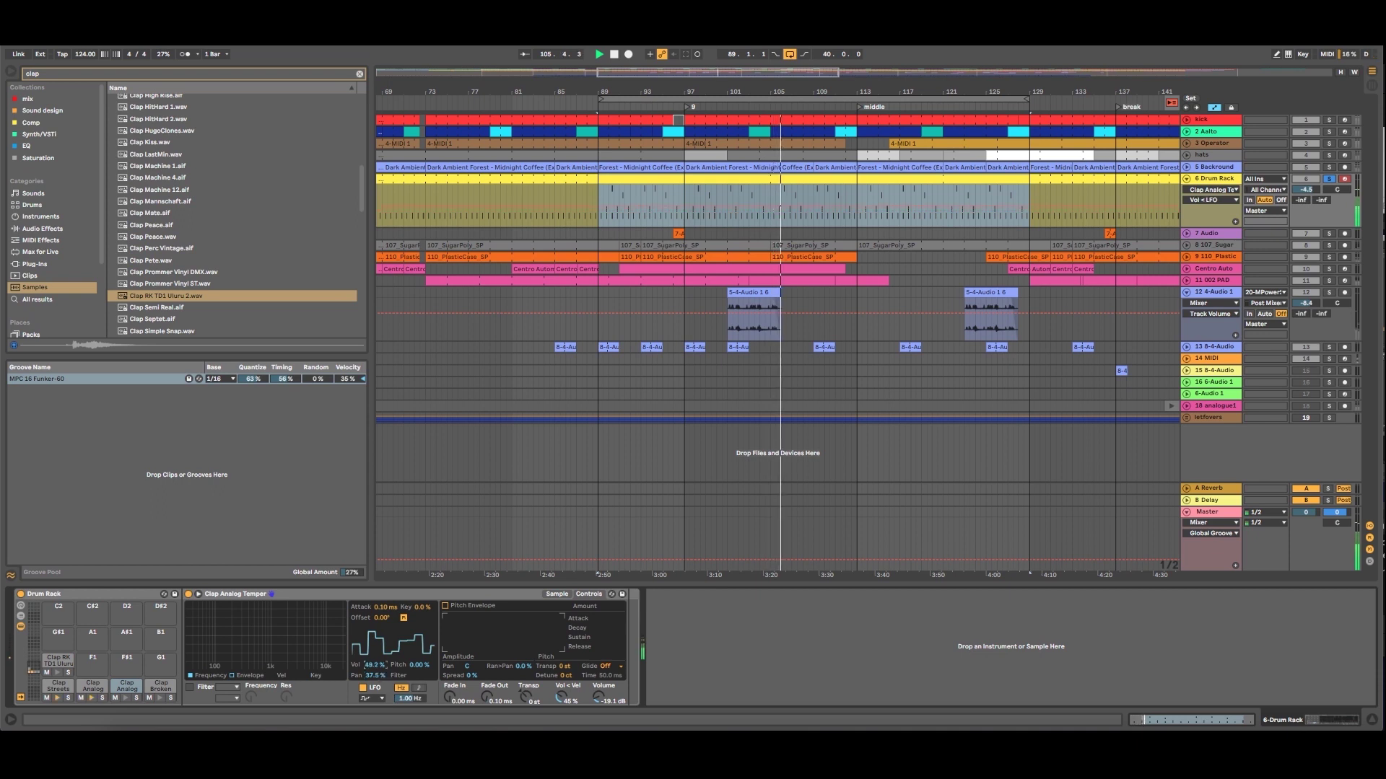
Switch the Clap Analog Temper pad's LFO to tempo sync and adjust its sync rate.
{"action": "left_click", "coordinate": [414, 699]}
{"action": "left_click", "coordinate": [419, 689]}
{"action": "left_click_drag", "start_coordinate": [411, 699], "coordinate": [411, 686]}
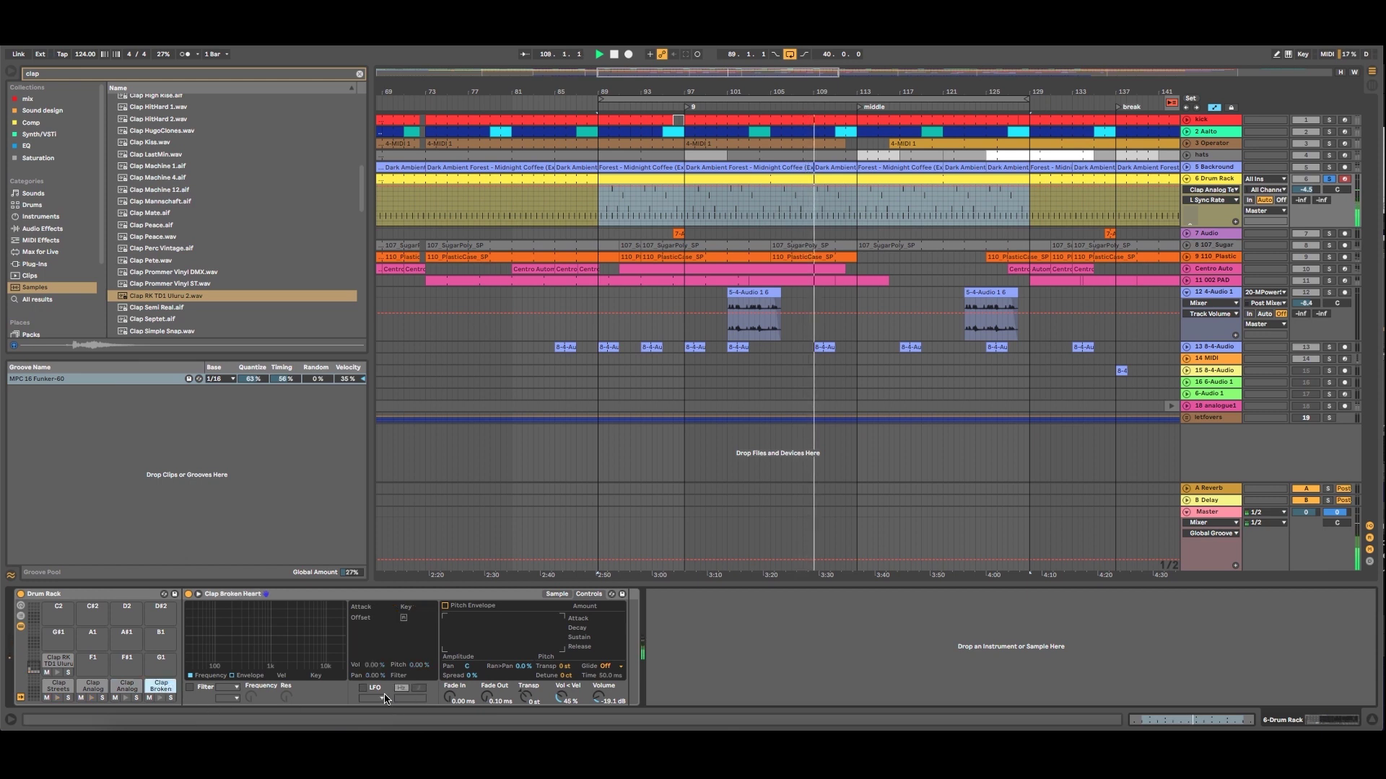
Enable the Clap Broken Heart pad's LFO with a triangle waveform, tempo-synced at a 1/4 rate.
{"action": "left_click", "coordinate": [362, 688]}
{"action": "left_click", "coordinate": [369, 724]}
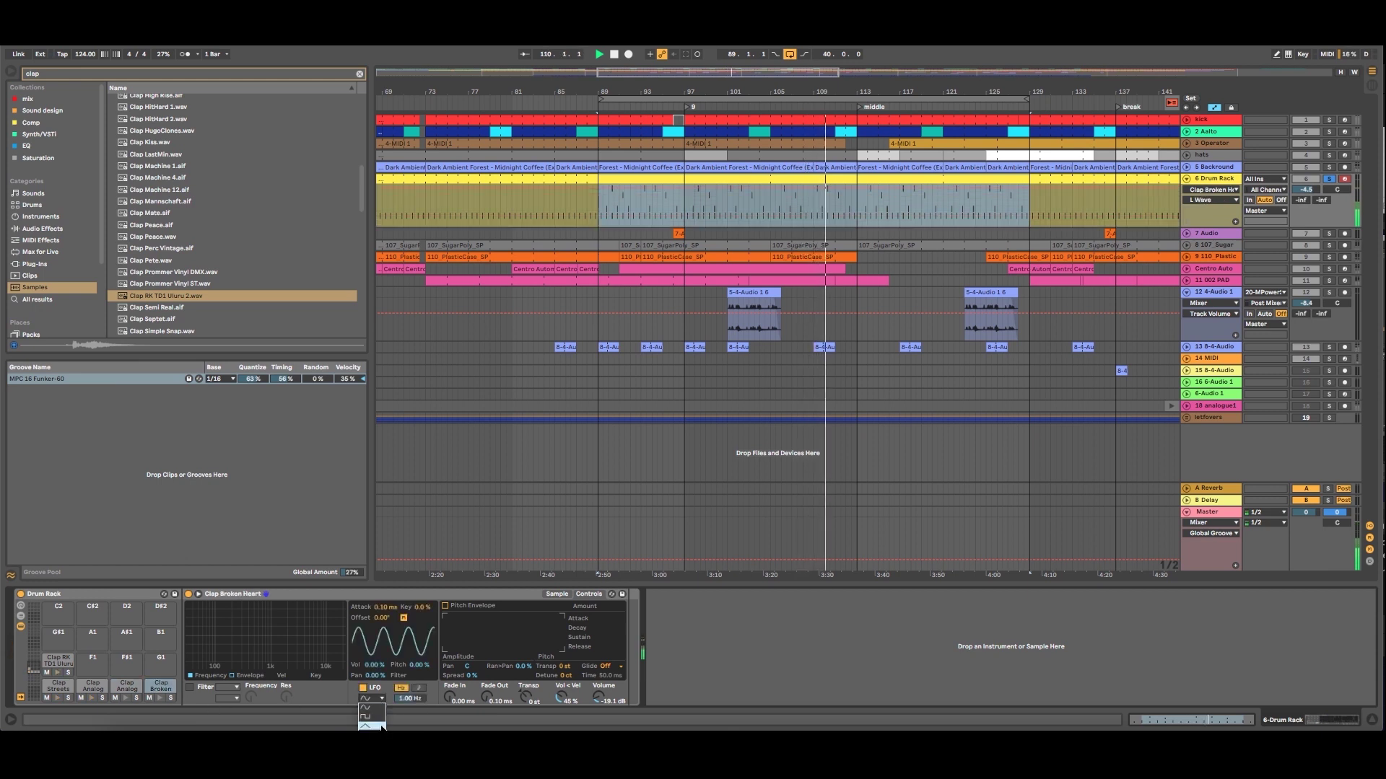
{"action": "left_click", "coordinate": [419, 688]}
{"action": "mouse_move", "coordinate": [424, 703]}
{"action": "left_mouse_down"}
{"action": "mouse_move", "coordinate": [409, 718]}
{"action": "mouse_move", "coordinate": [410, 704]}
{"action": "left_mouse_up"}
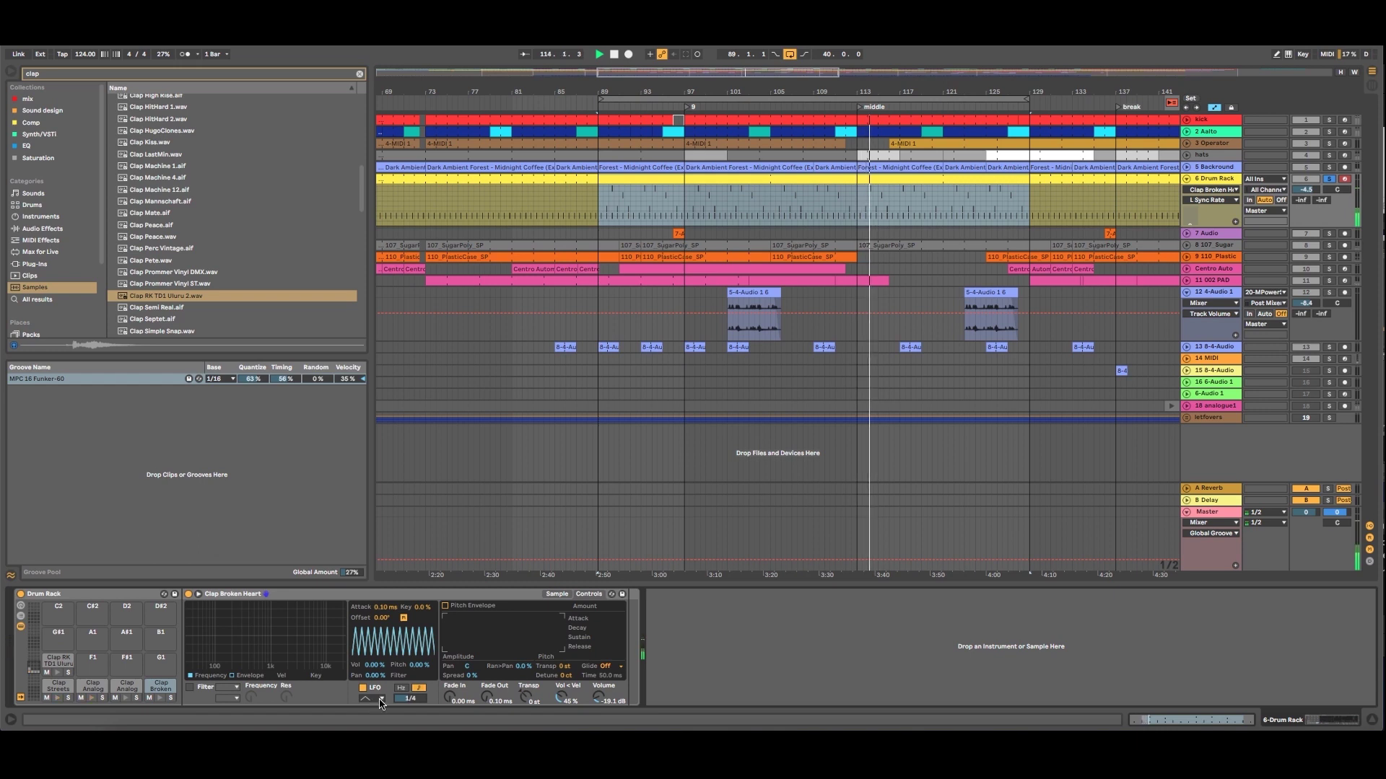
Set the Clap Broken Heart LFO's pan modulation to about 40%, volume to about 29% and pitch to about 19%.
{"action": "left_click_drag", "start_coordinate": [376, 676], "coordinate": [376, 674]}
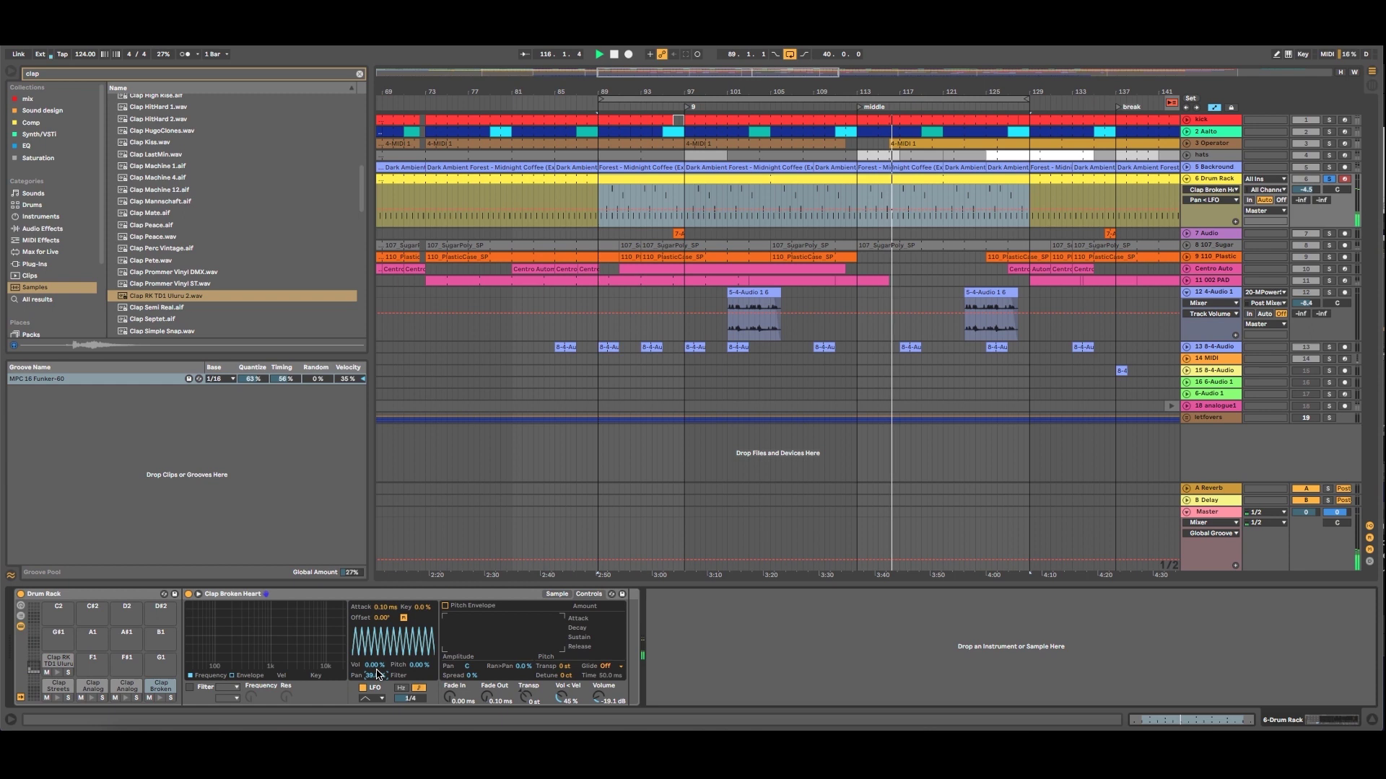
{"action": "left_click_drag", "start_coordinate": [375, 666], "coordinate": [374, 653]}
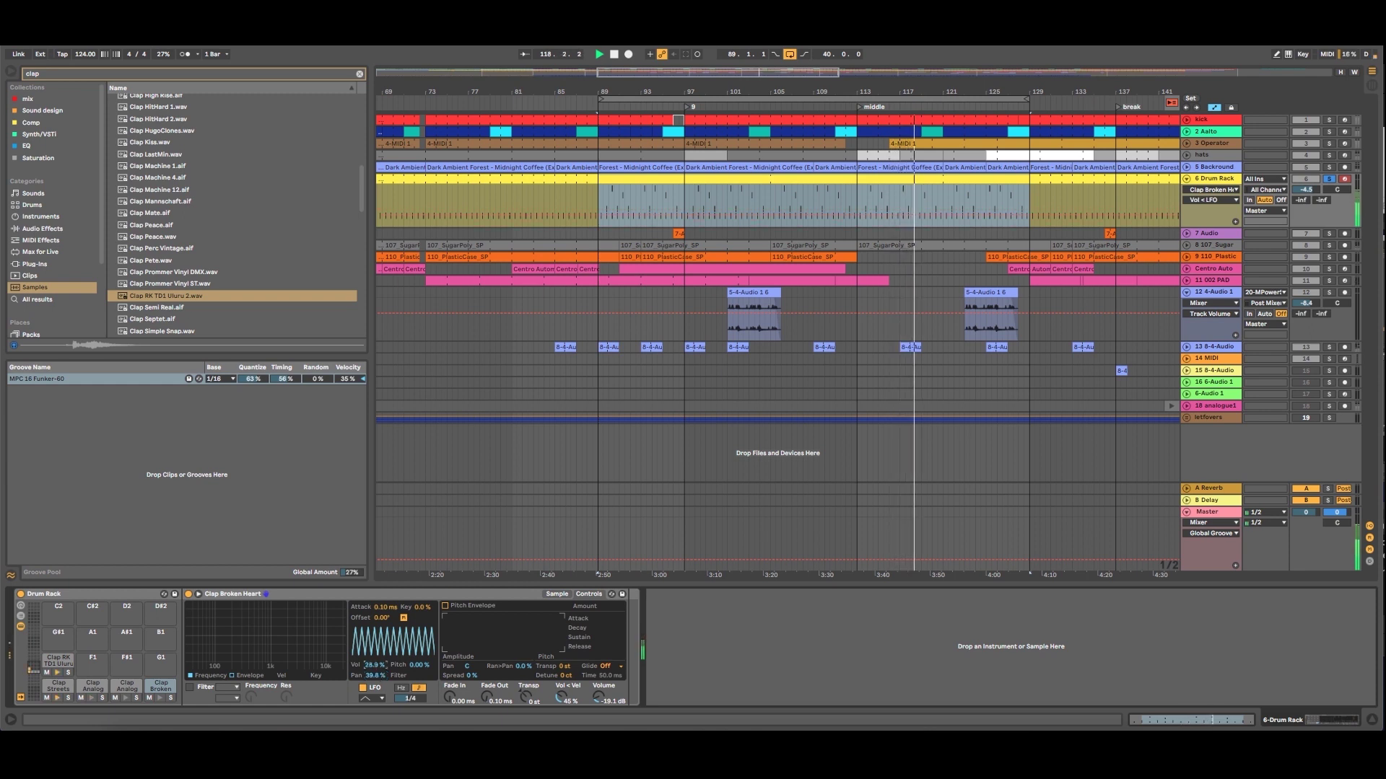
{"action": "left_click_drag", "start_coordinate": [418, 664], "coordinate": [419, 664]}
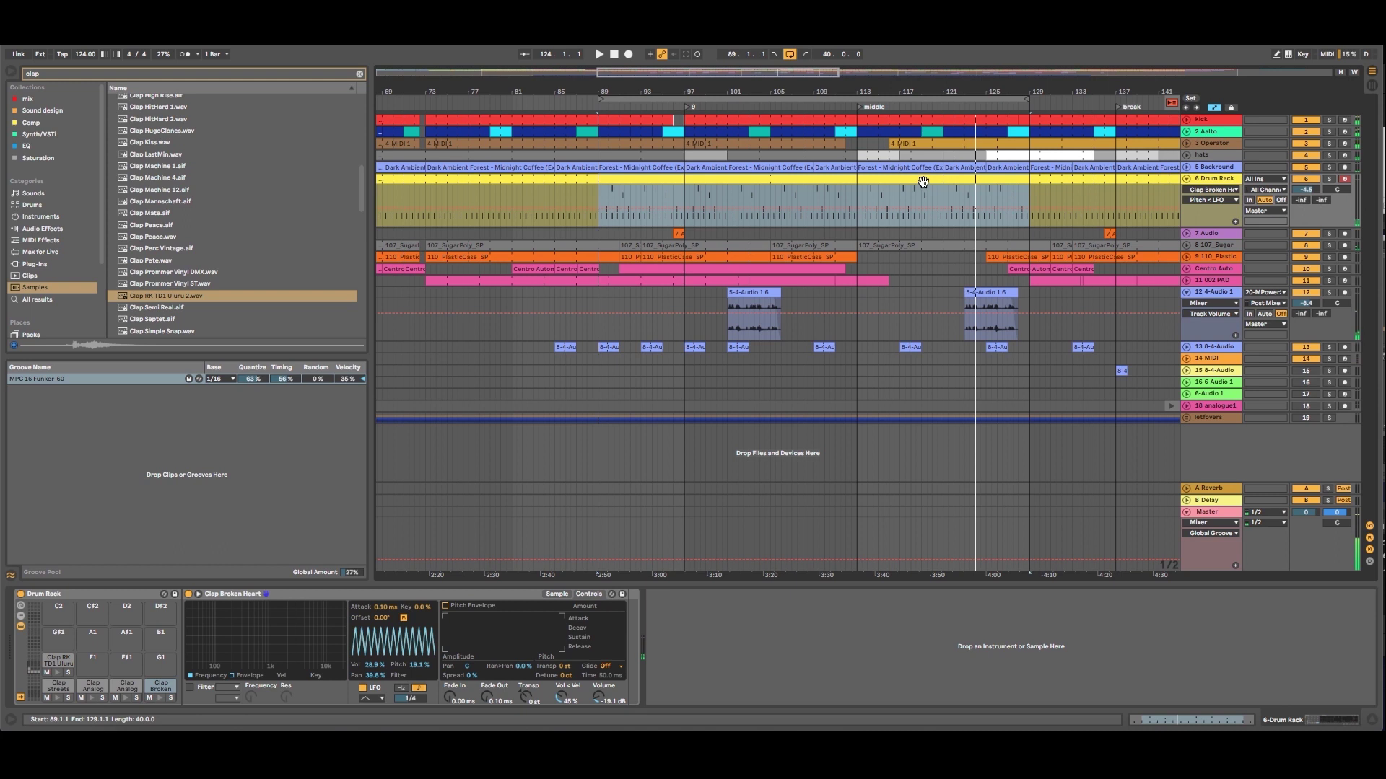
{"action": "key", "text": "w"}
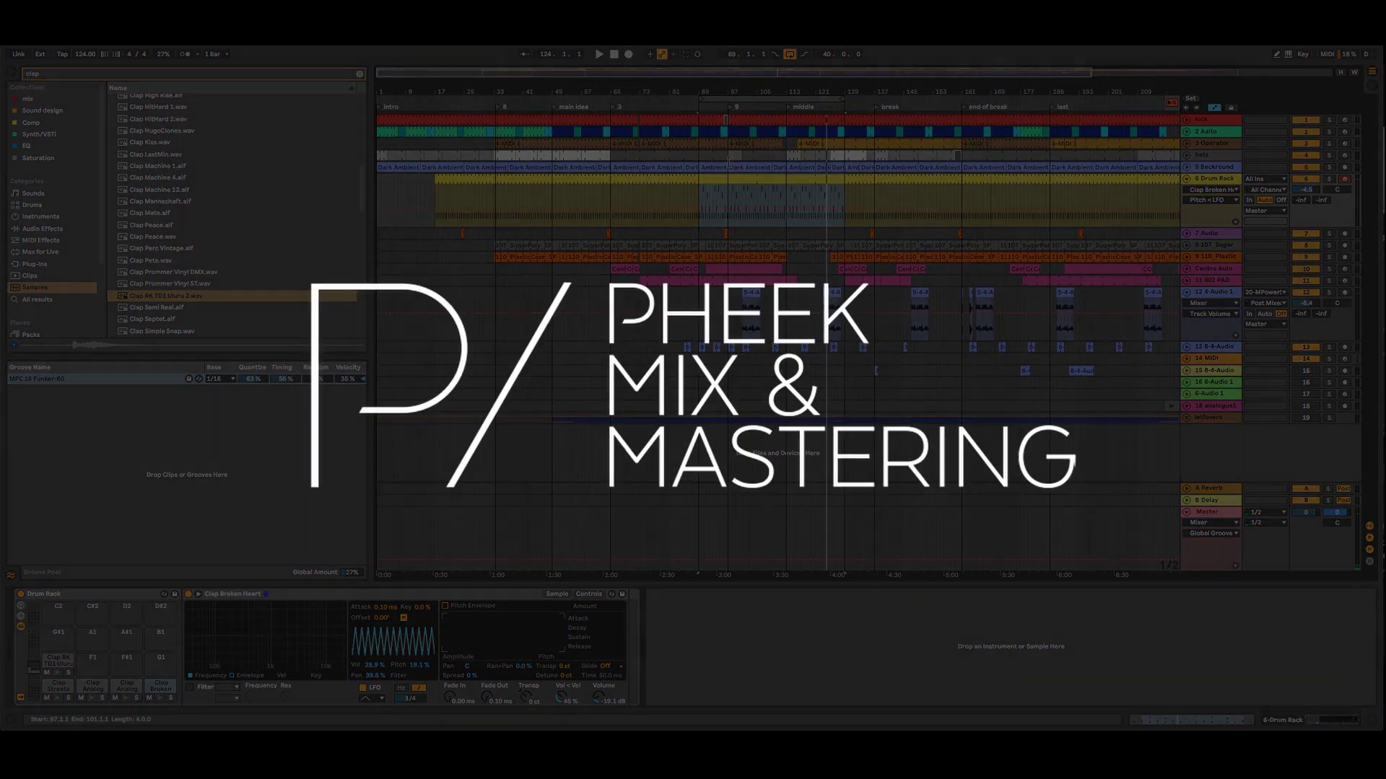